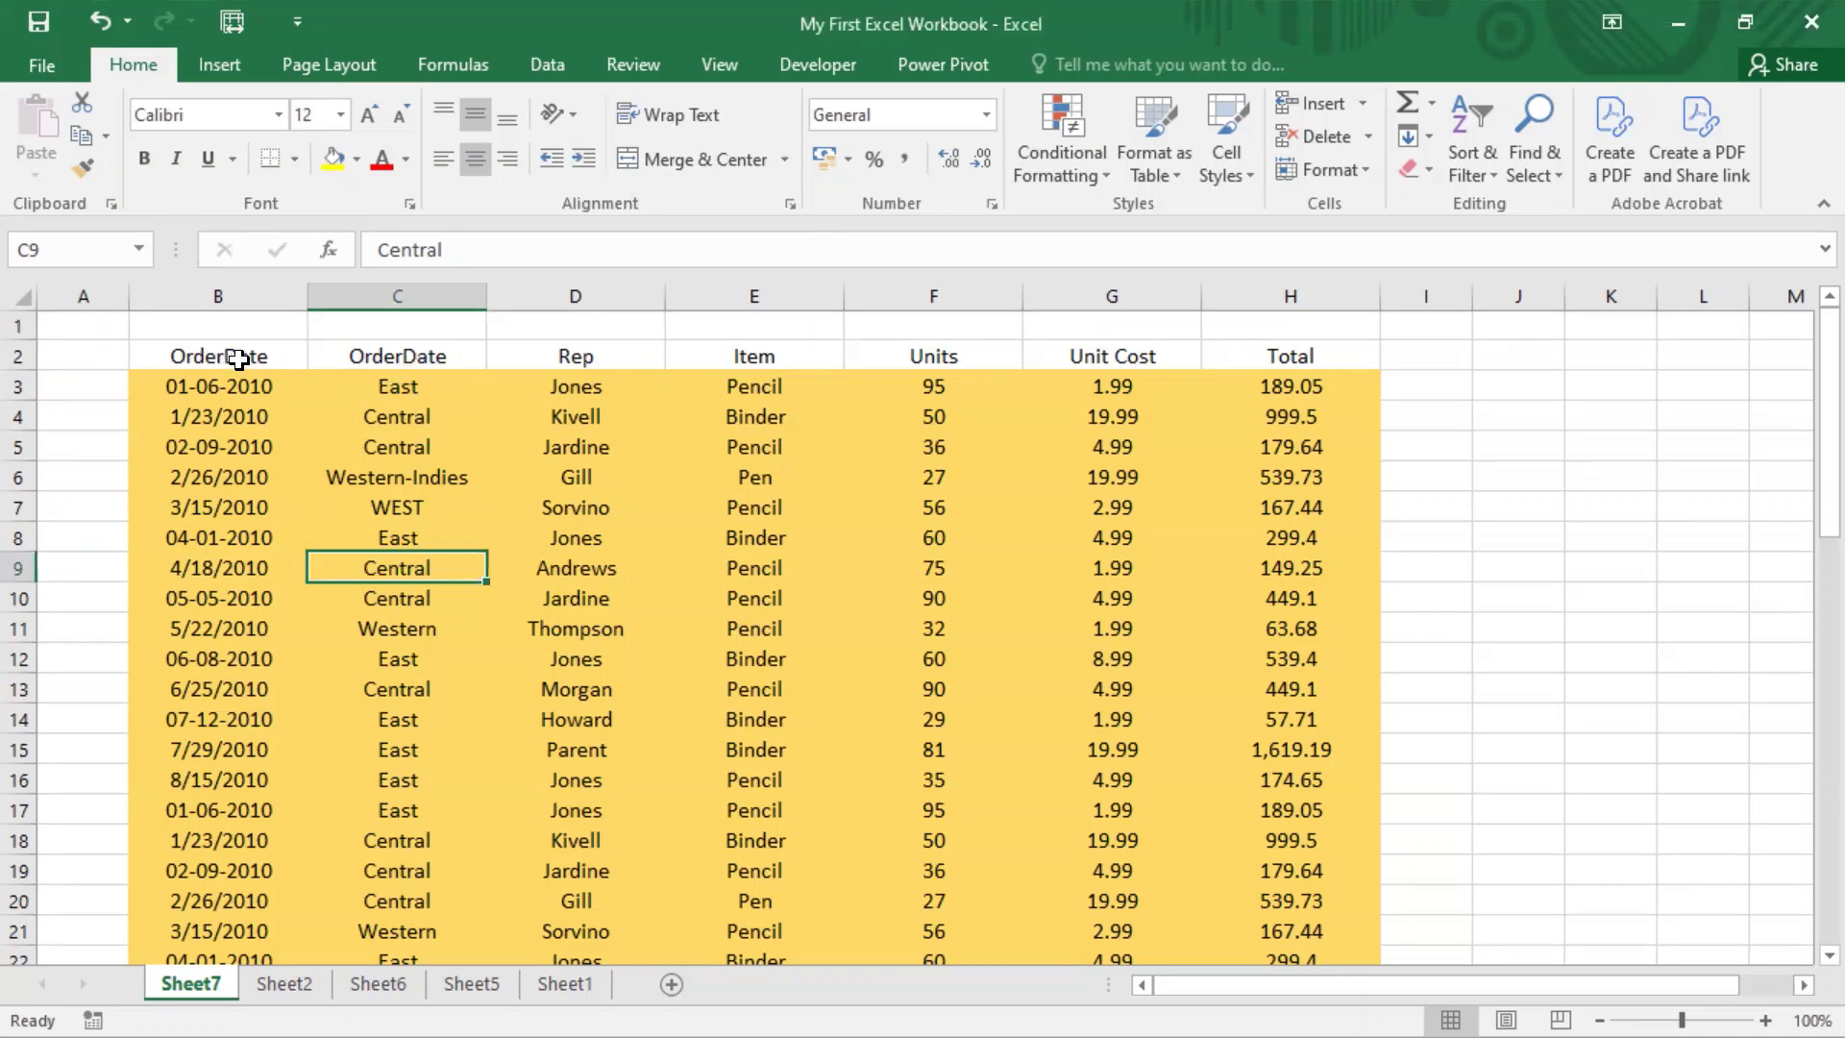
pyautogui.moveTo(239, 359); pyautogui.dragTo(1274, 350)
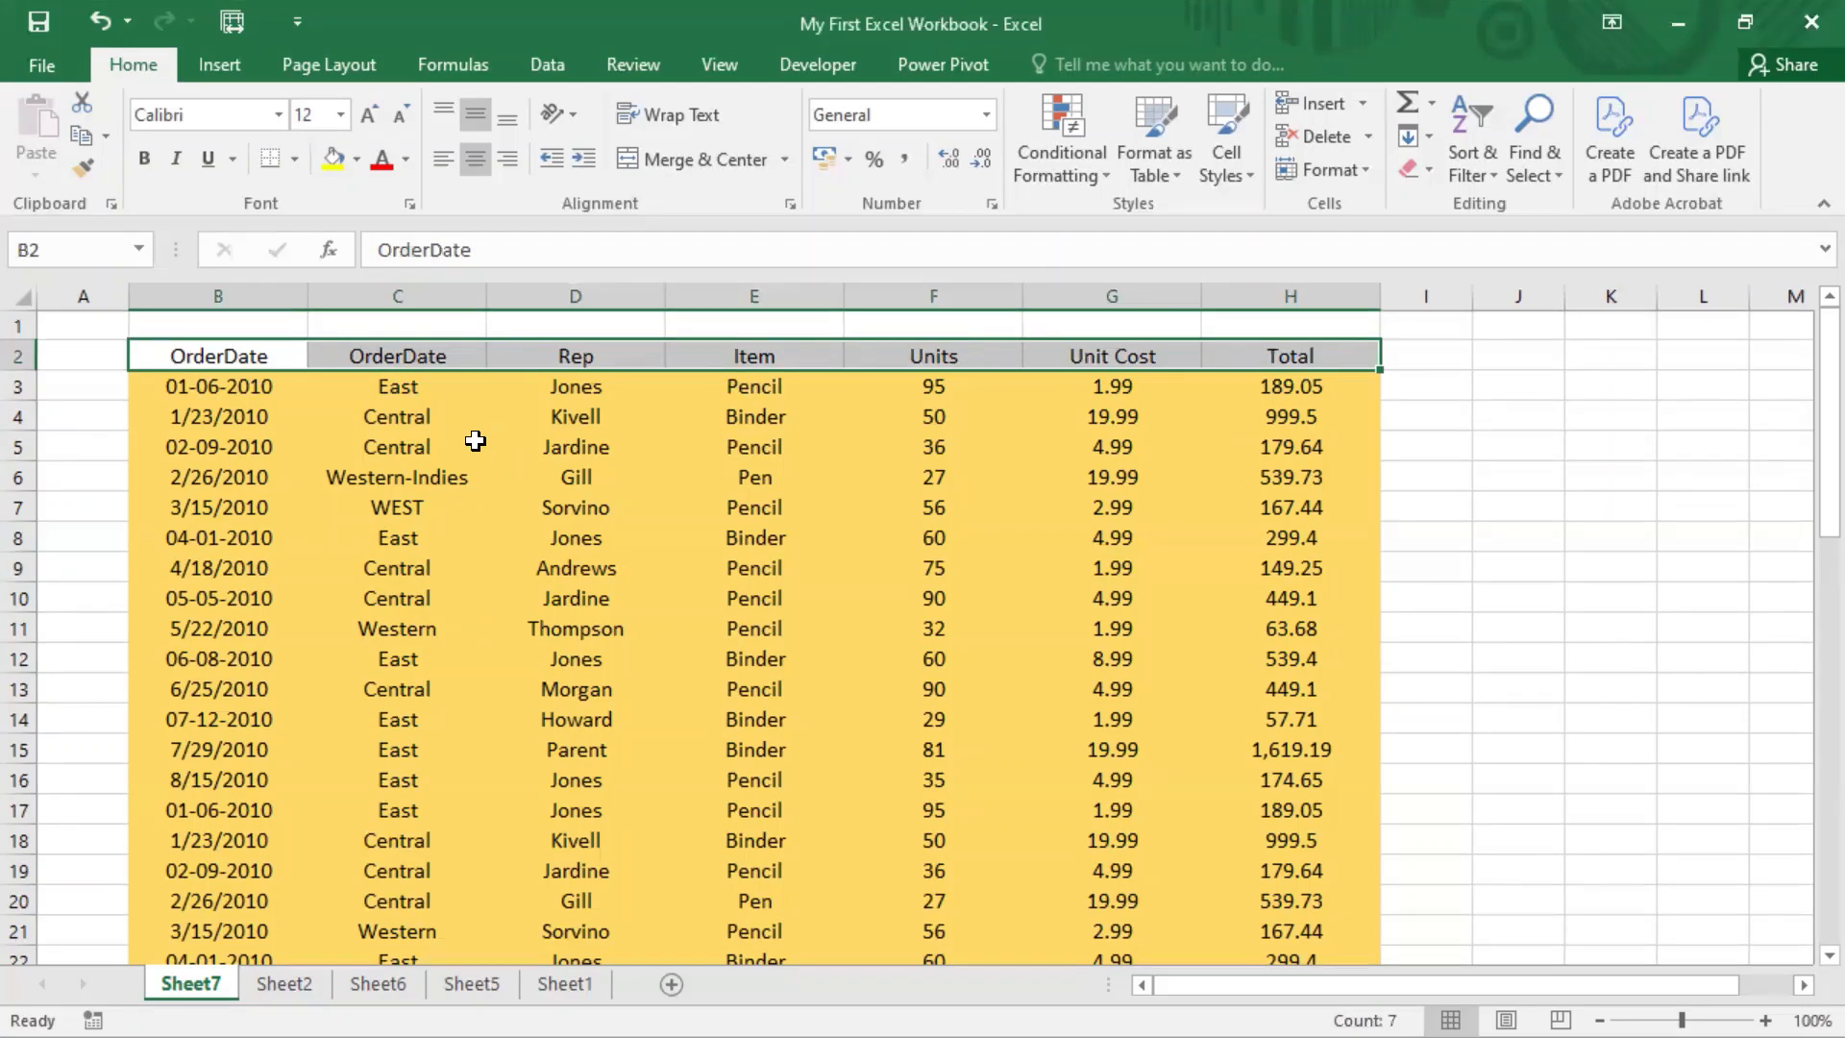
pyautogui.click(410, 480)
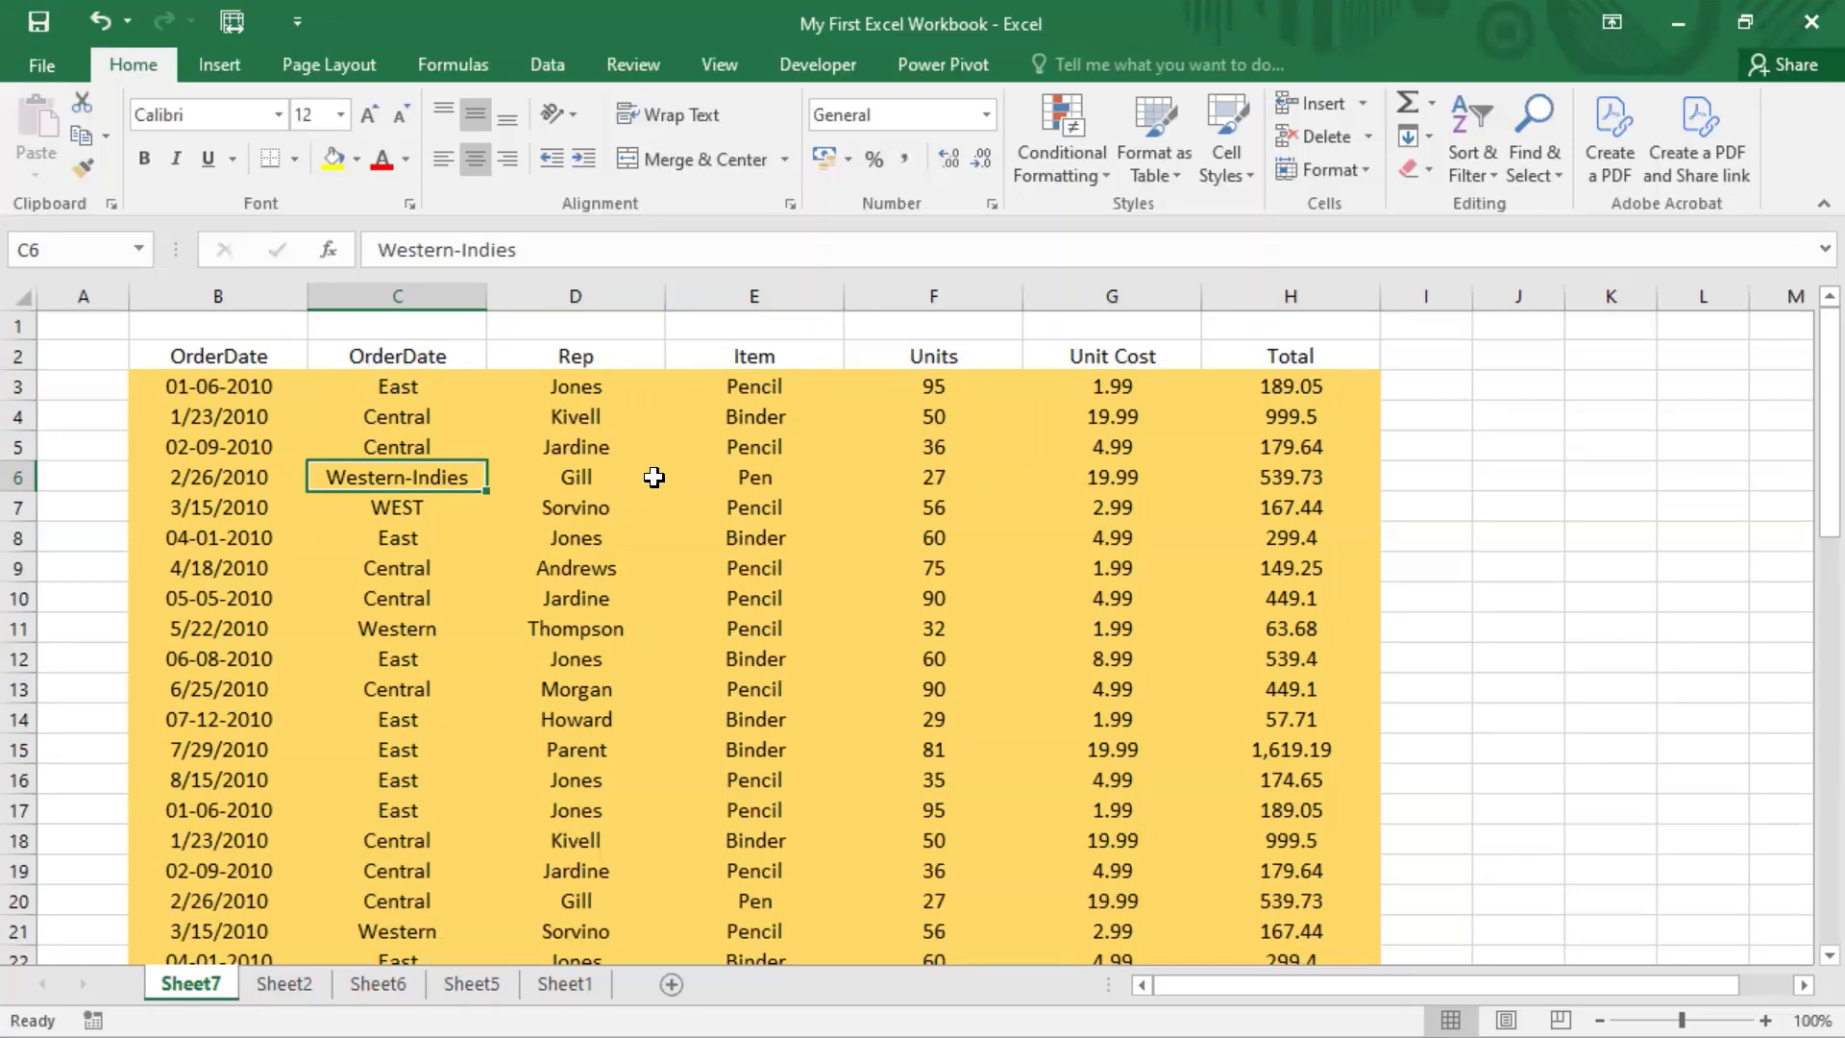
pyautogui.click(1319, 416)
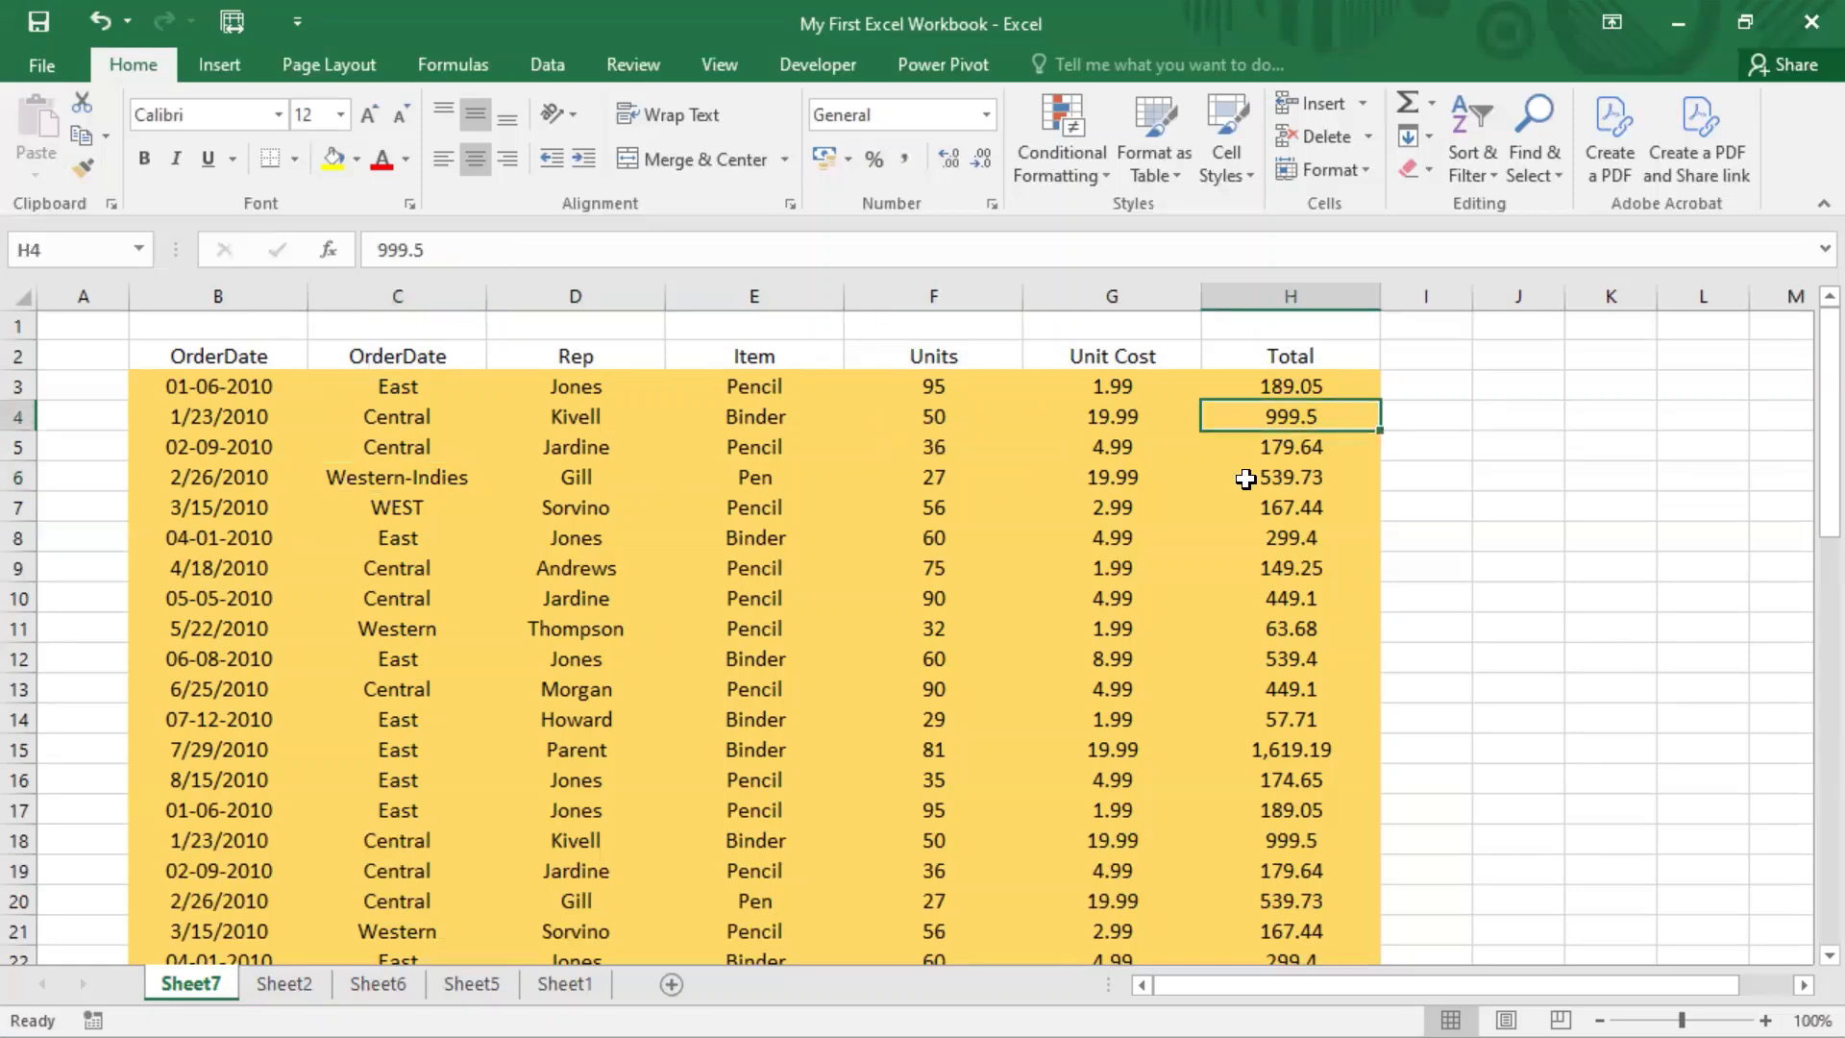
pyautogui.click(1301, 386)
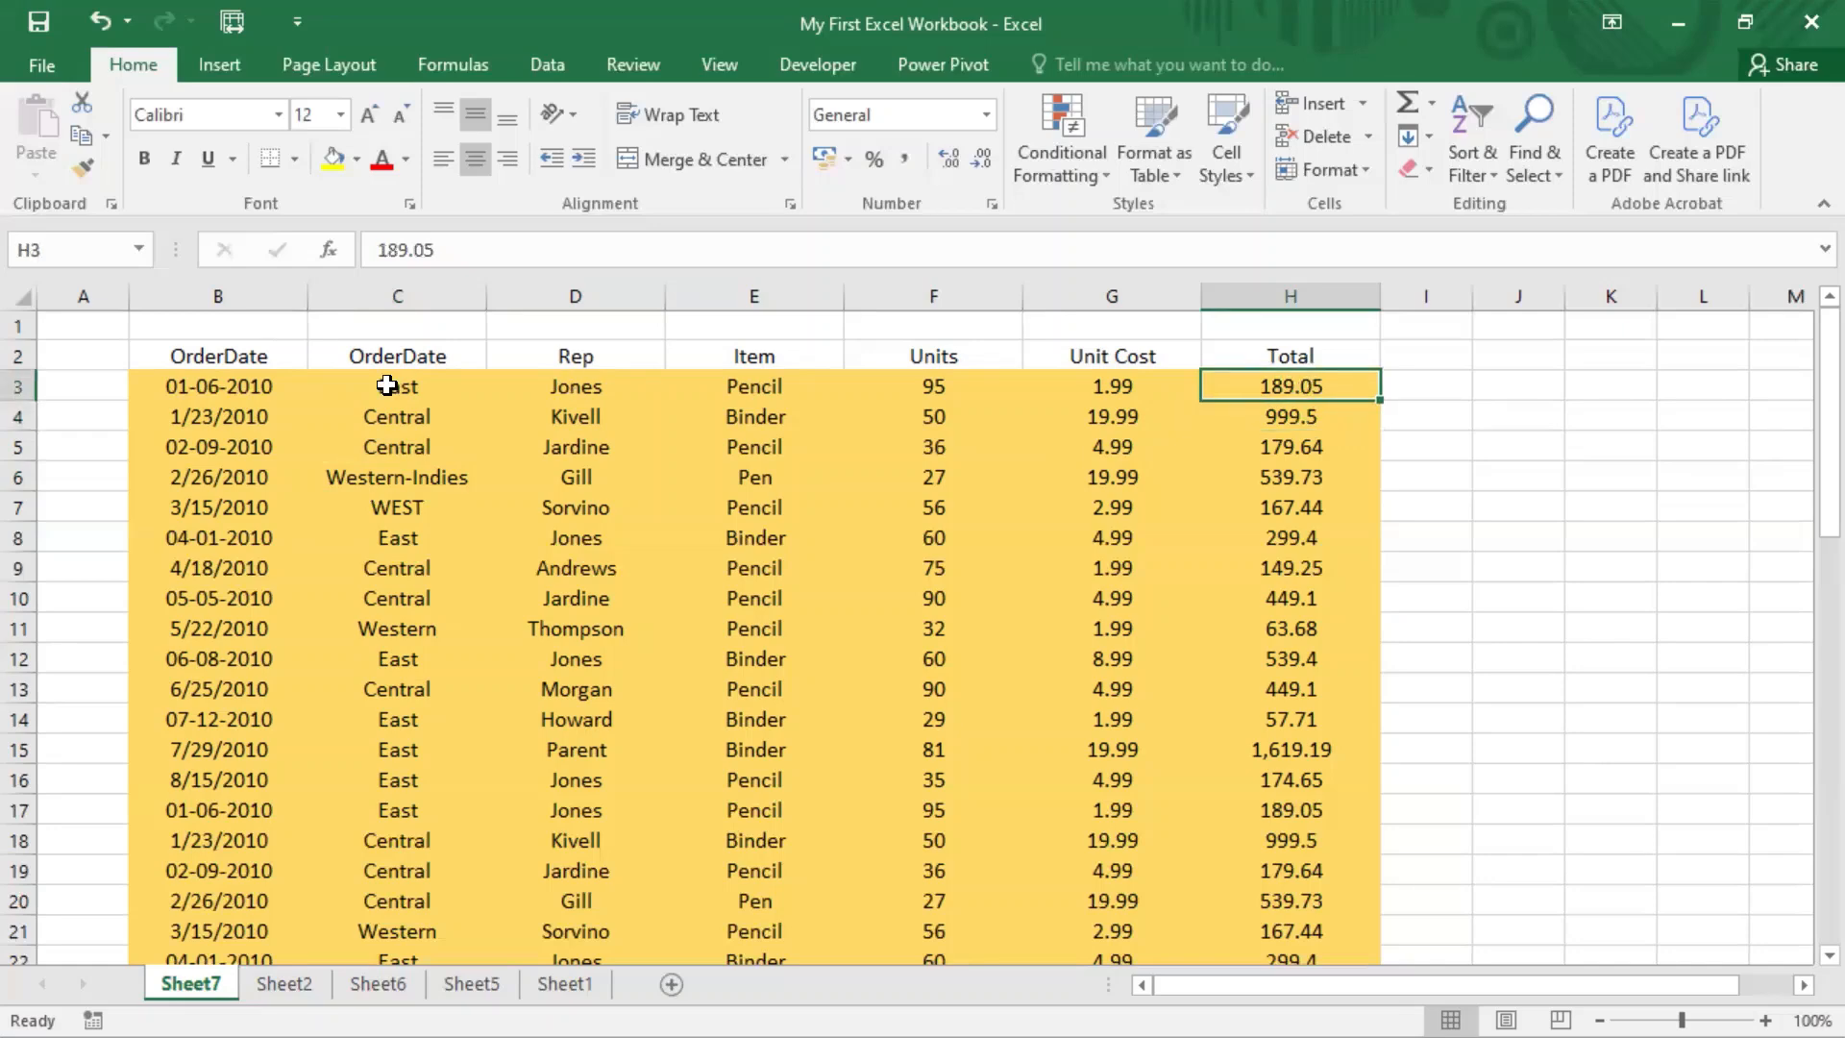
pyautogui.click(241, 356)
pyautogui.rightClick(240, 355)
pyautogui.click(247, 354)
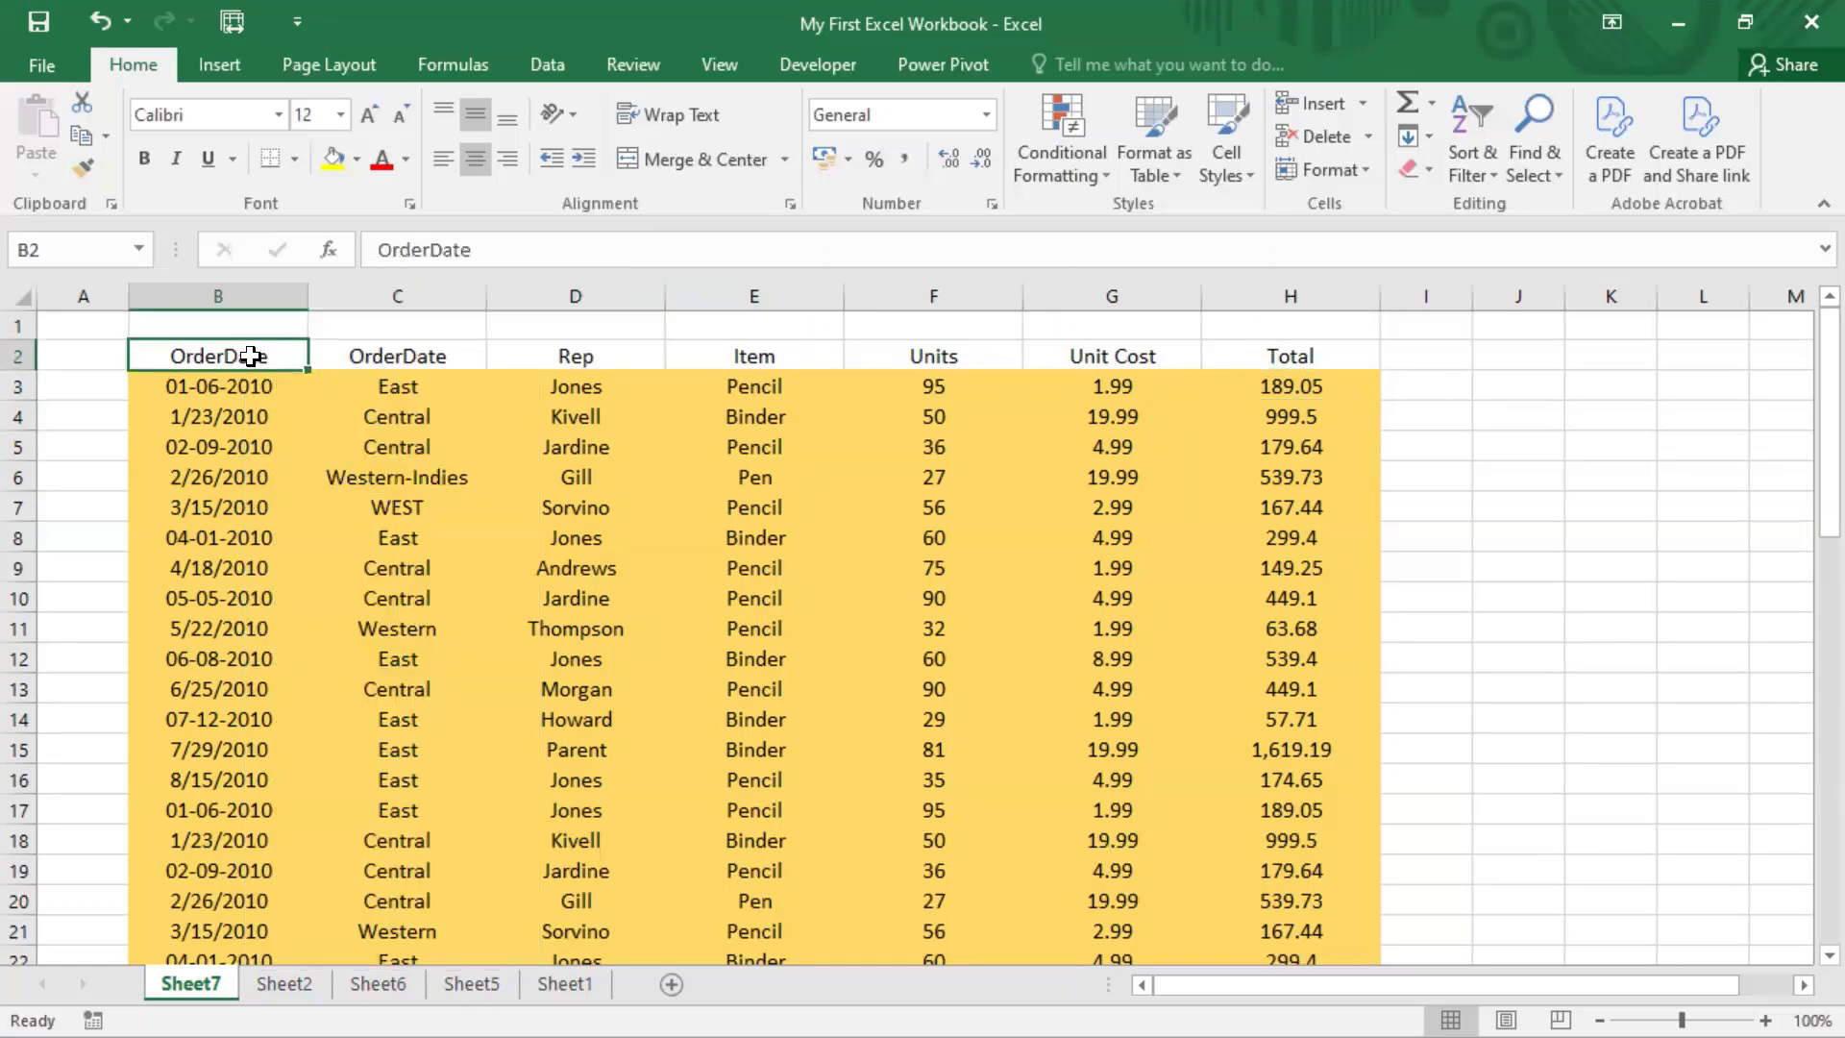
# Rename the duplicate OrderDate header in cell C2 as Region
pyautogui.click(437, 356)
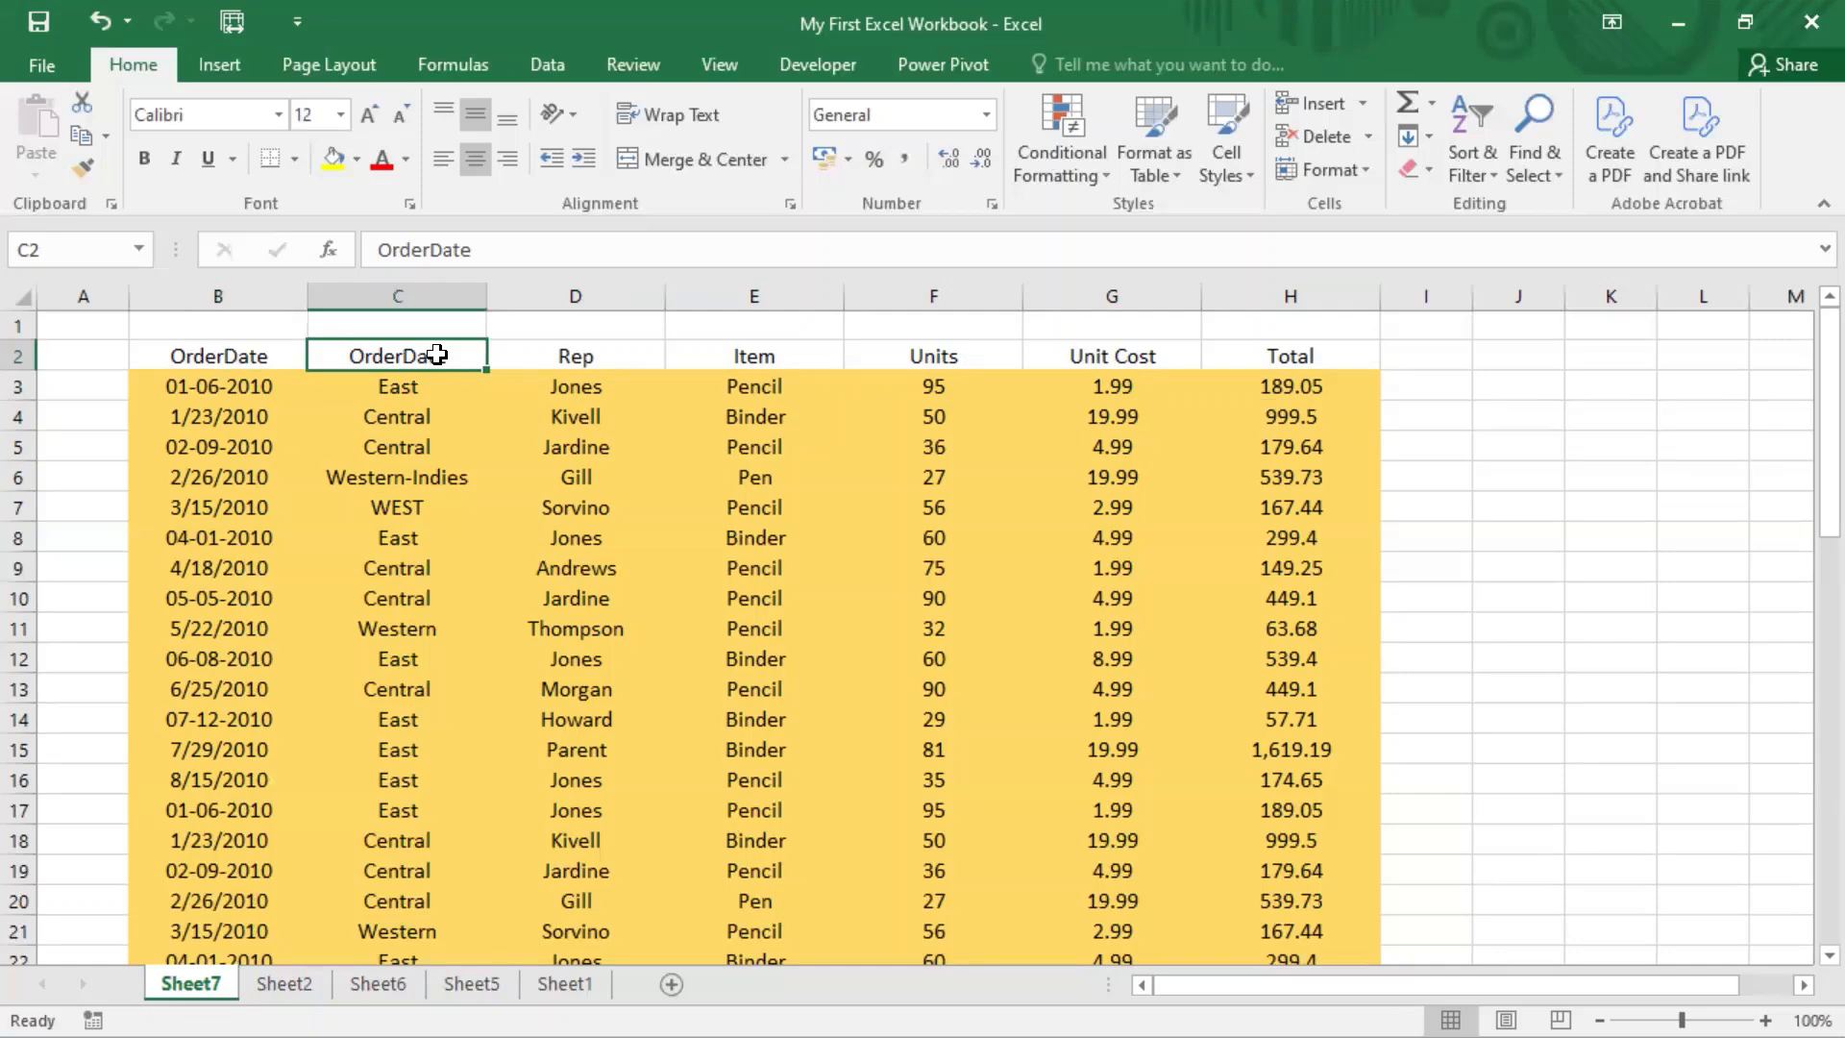
pyautogui.write('Region')
pyautogui.press('Return')
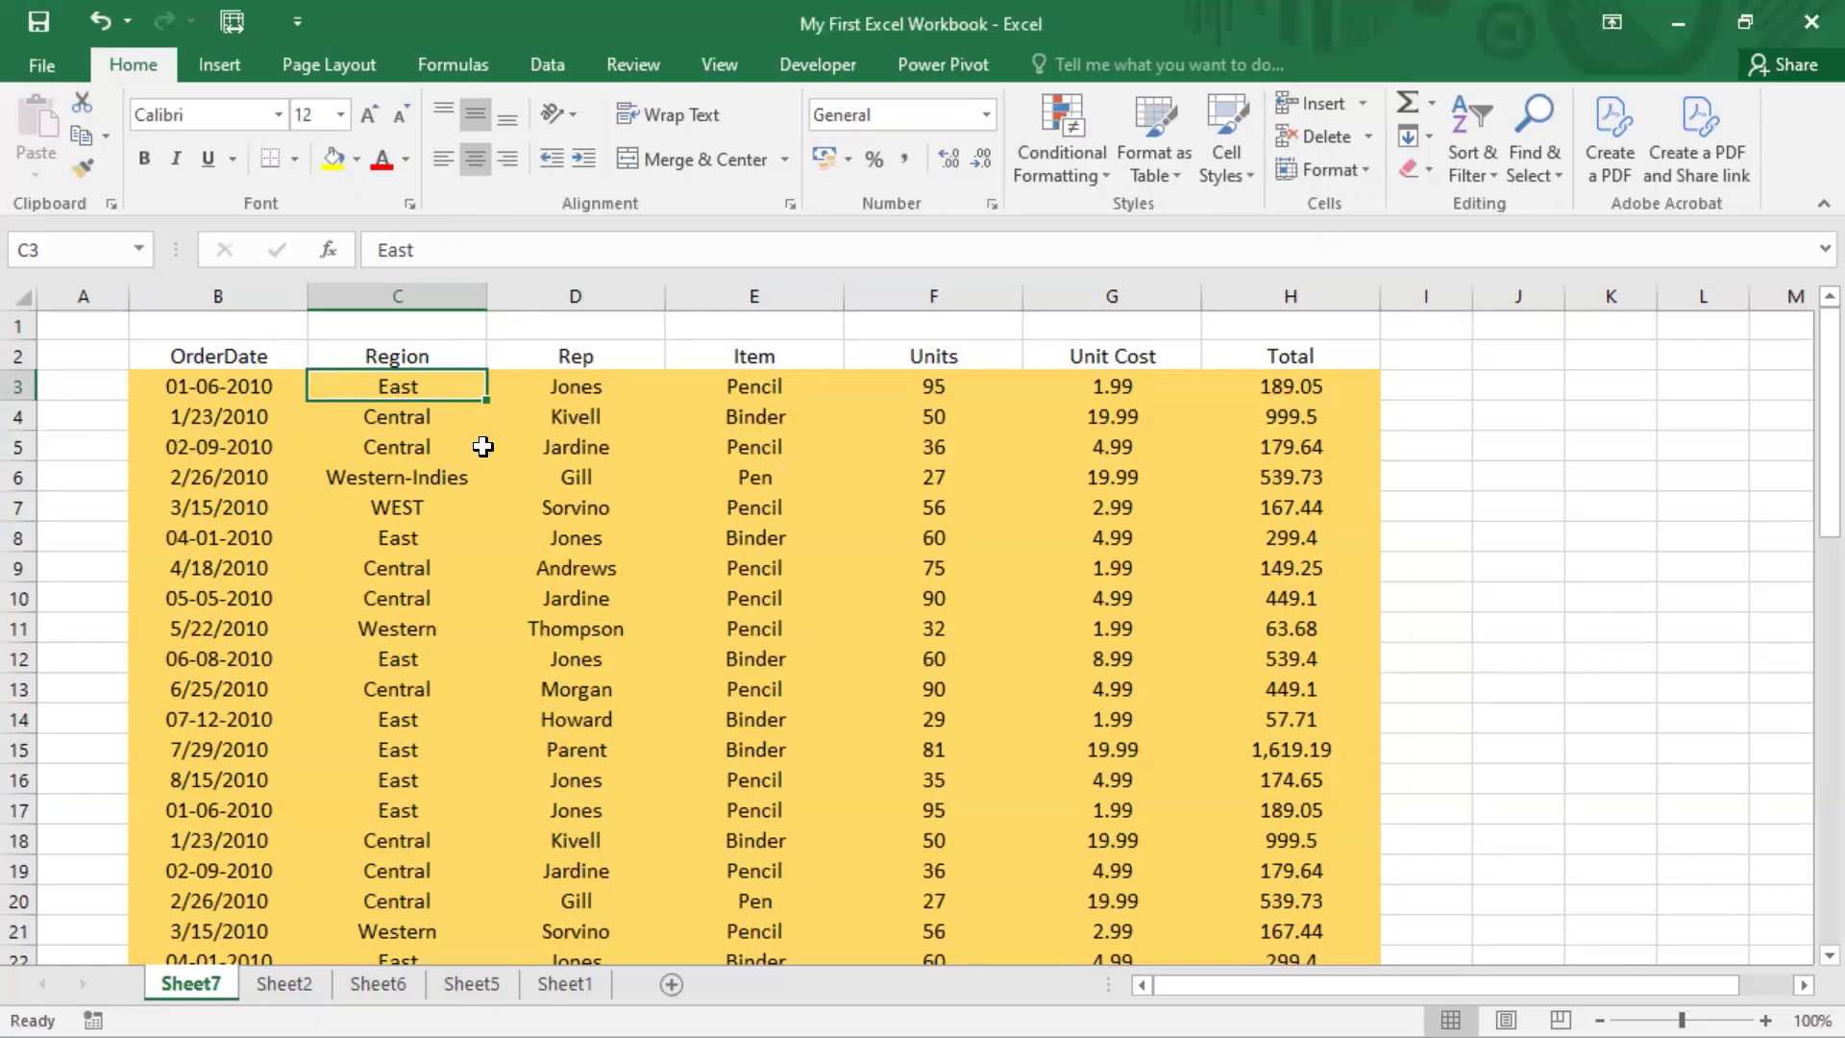
# Insert a new comment on the OrderDate header in cell B2
pyautogui.click(263, 364)
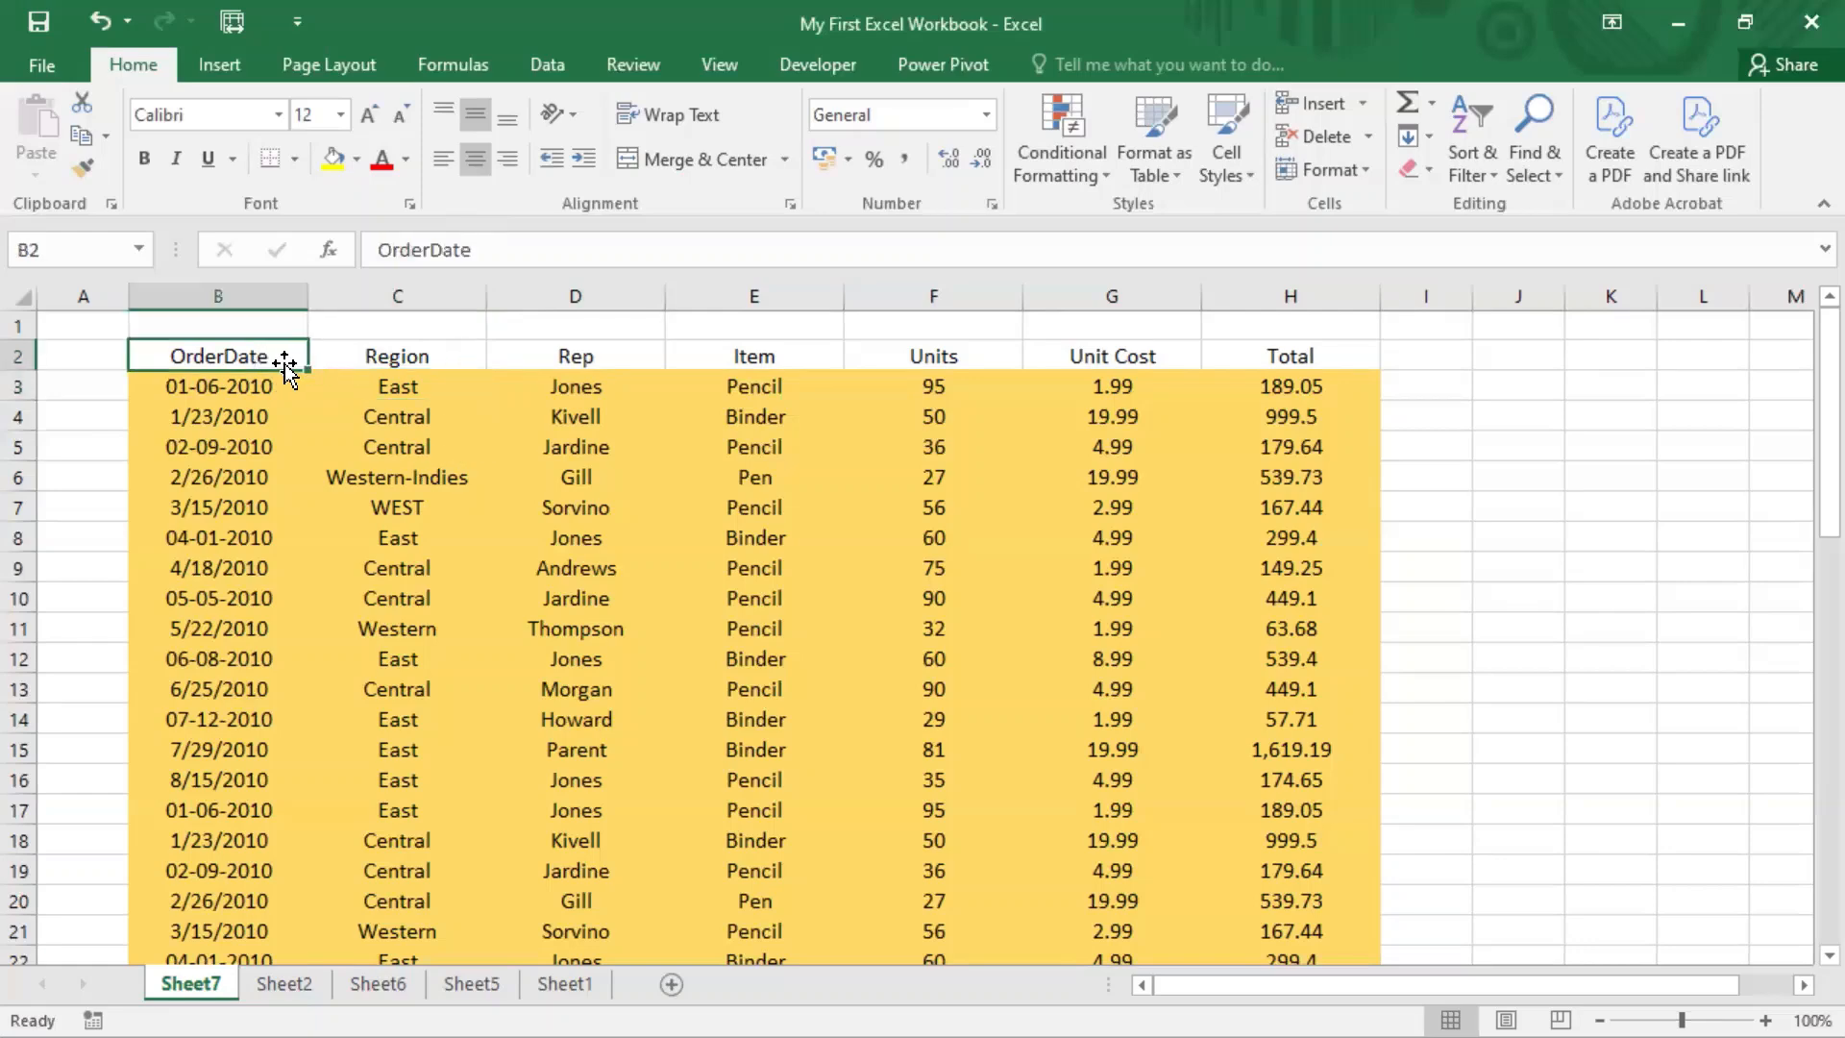
pyautogui.moveTo(302, 354); pyautogui.dragTo(1249, 359)
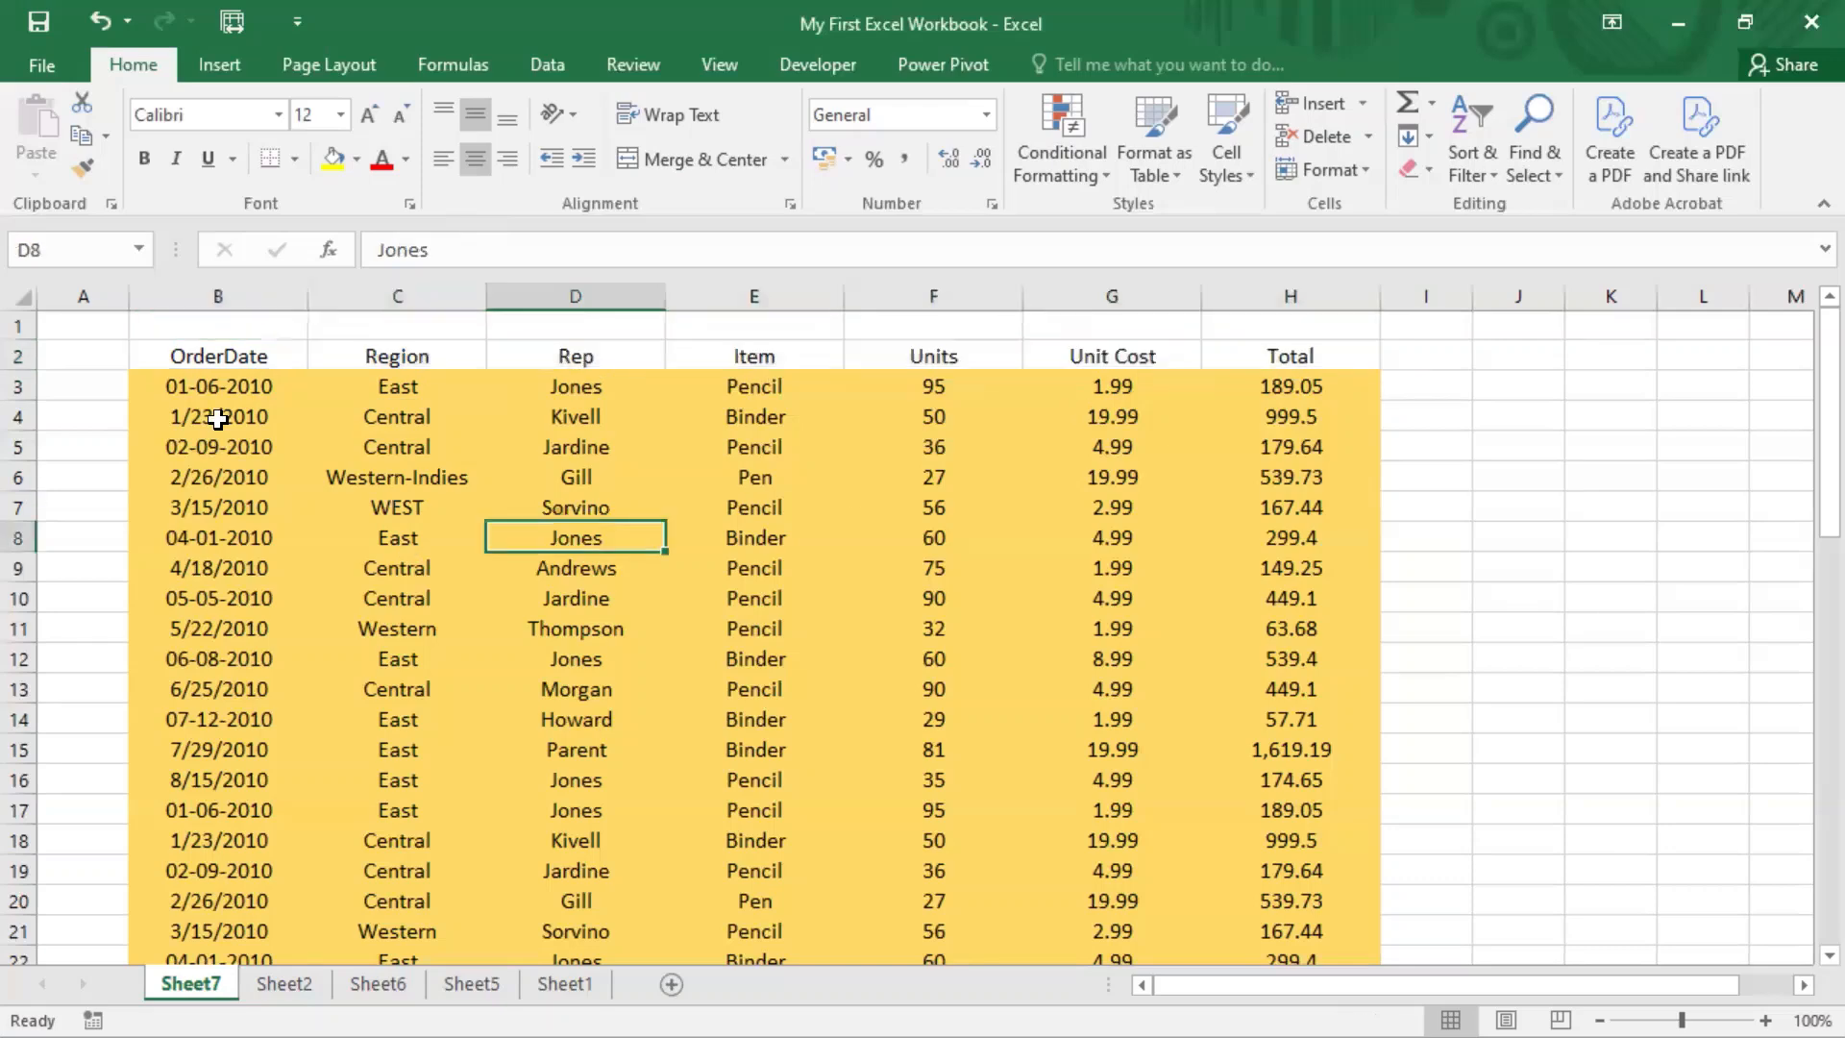
pyautogui.click(257, 361)
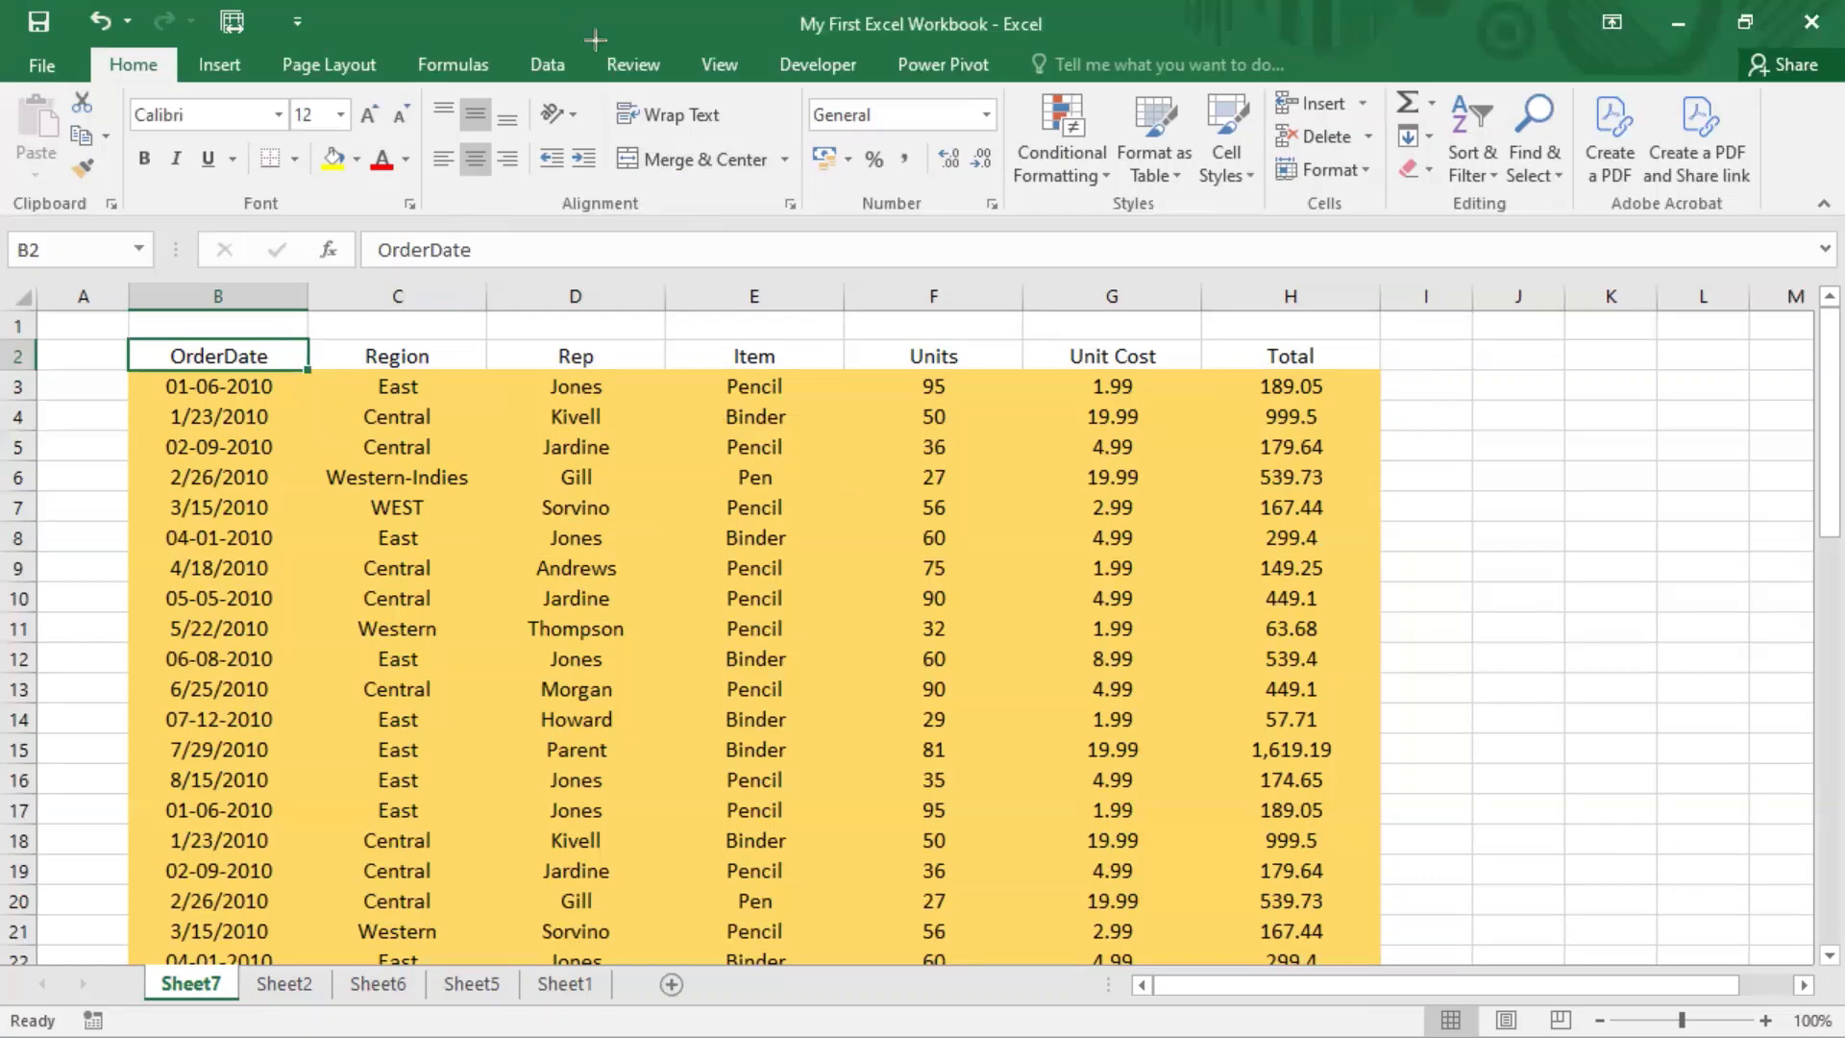
pyautogui.moveTo(596, 40); pyautogui.dragTo(673, 83)
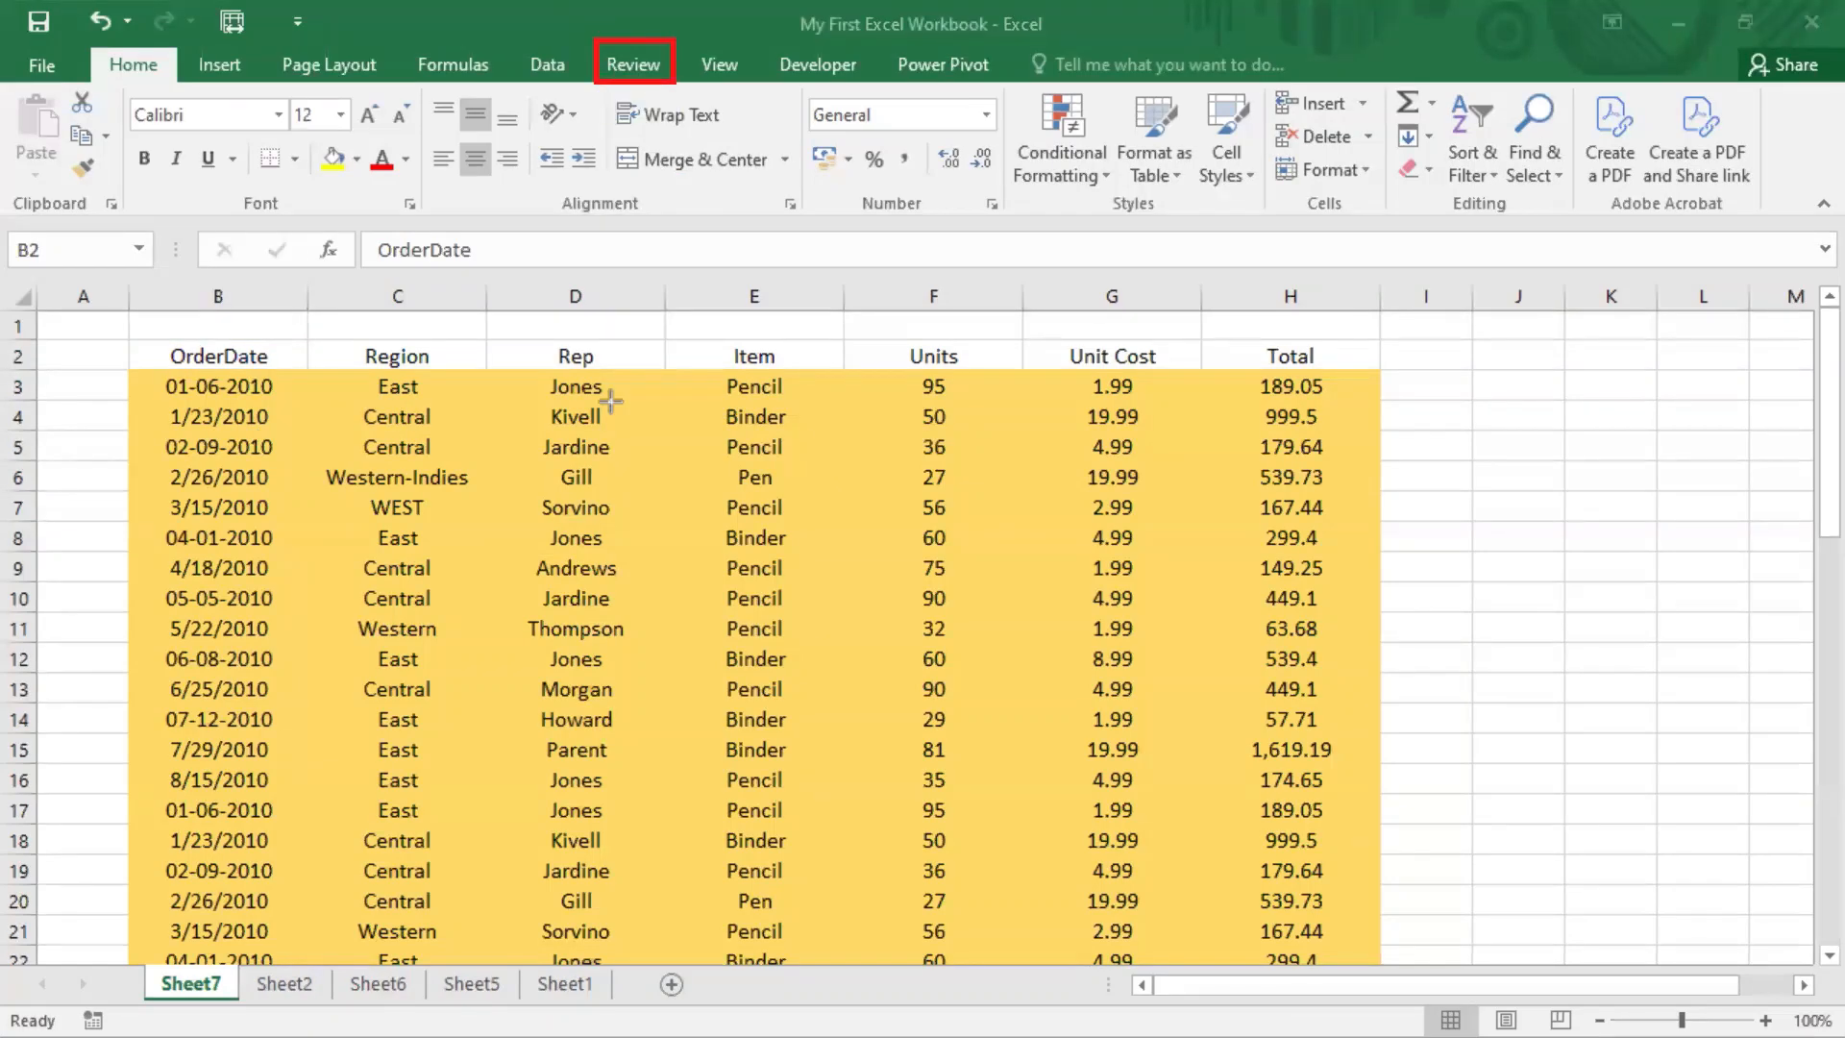
pyautogui.click(636, 68)
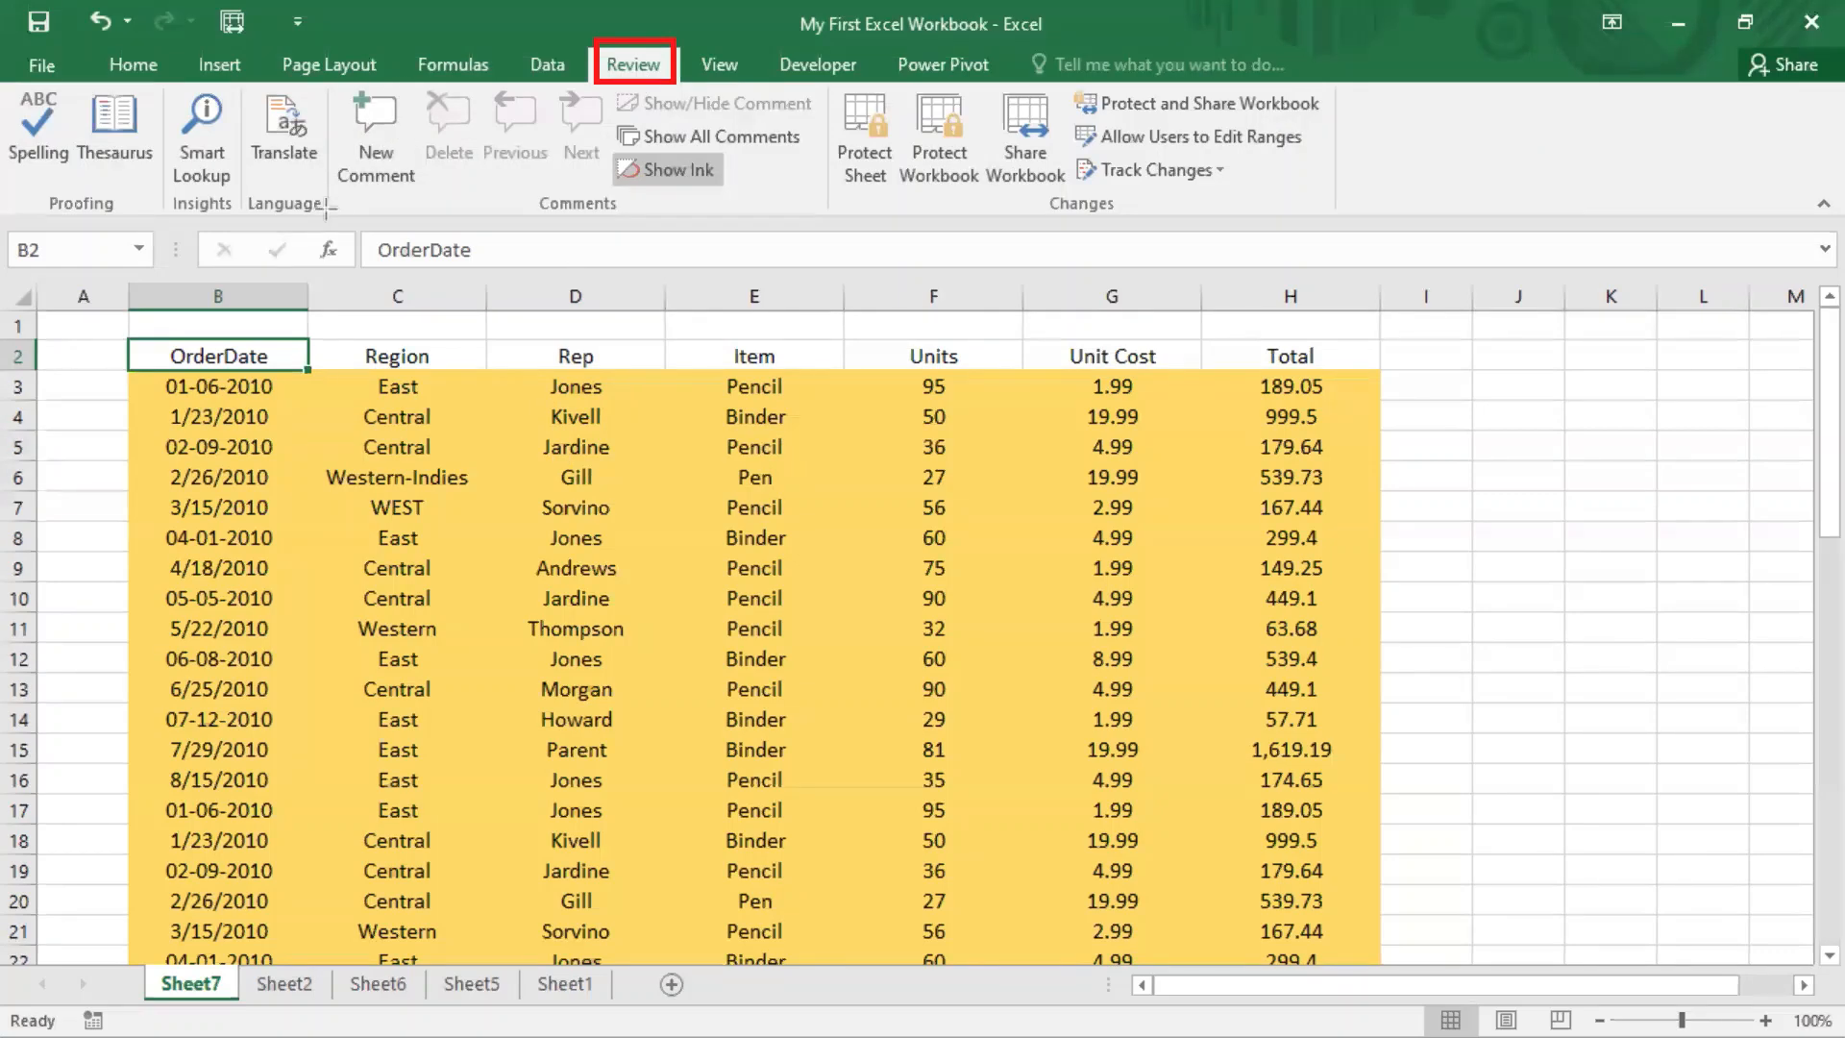
pyautogui.moveTo(328, 212); pyautogui.dragTo(825, 71)
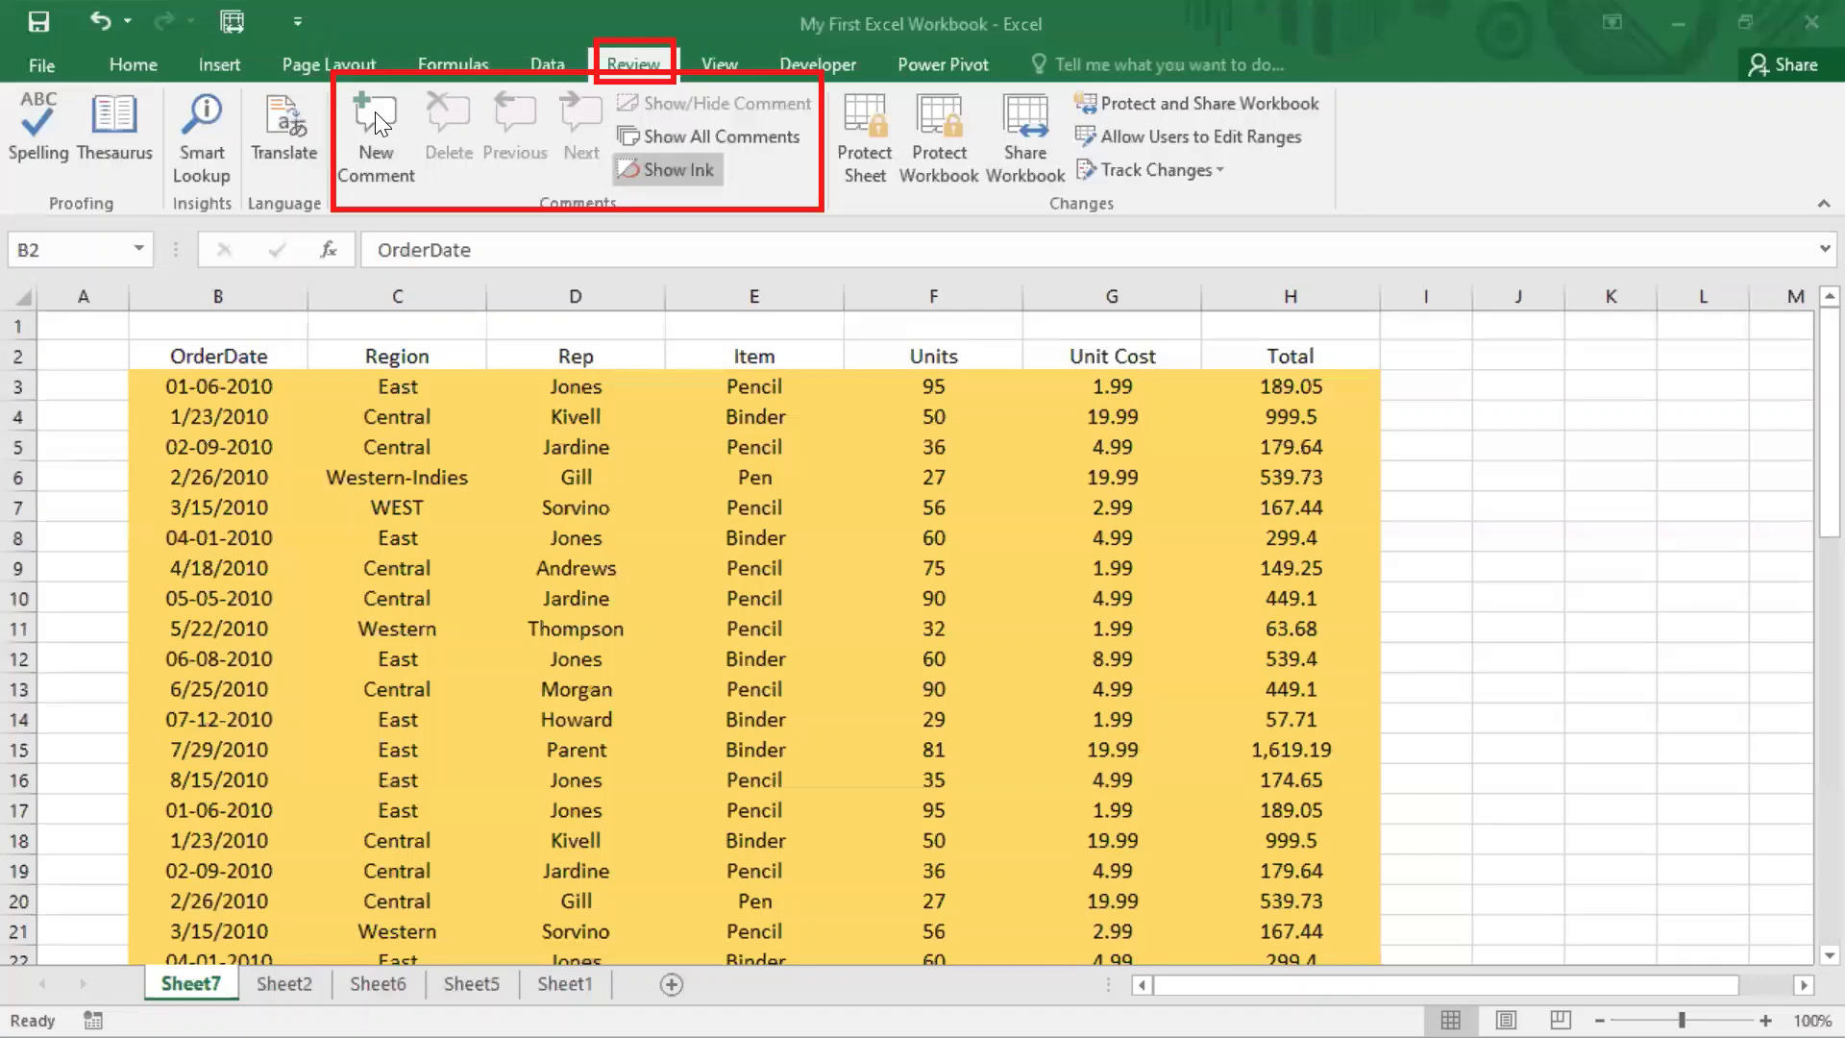
pyautogui.click(374, 112)
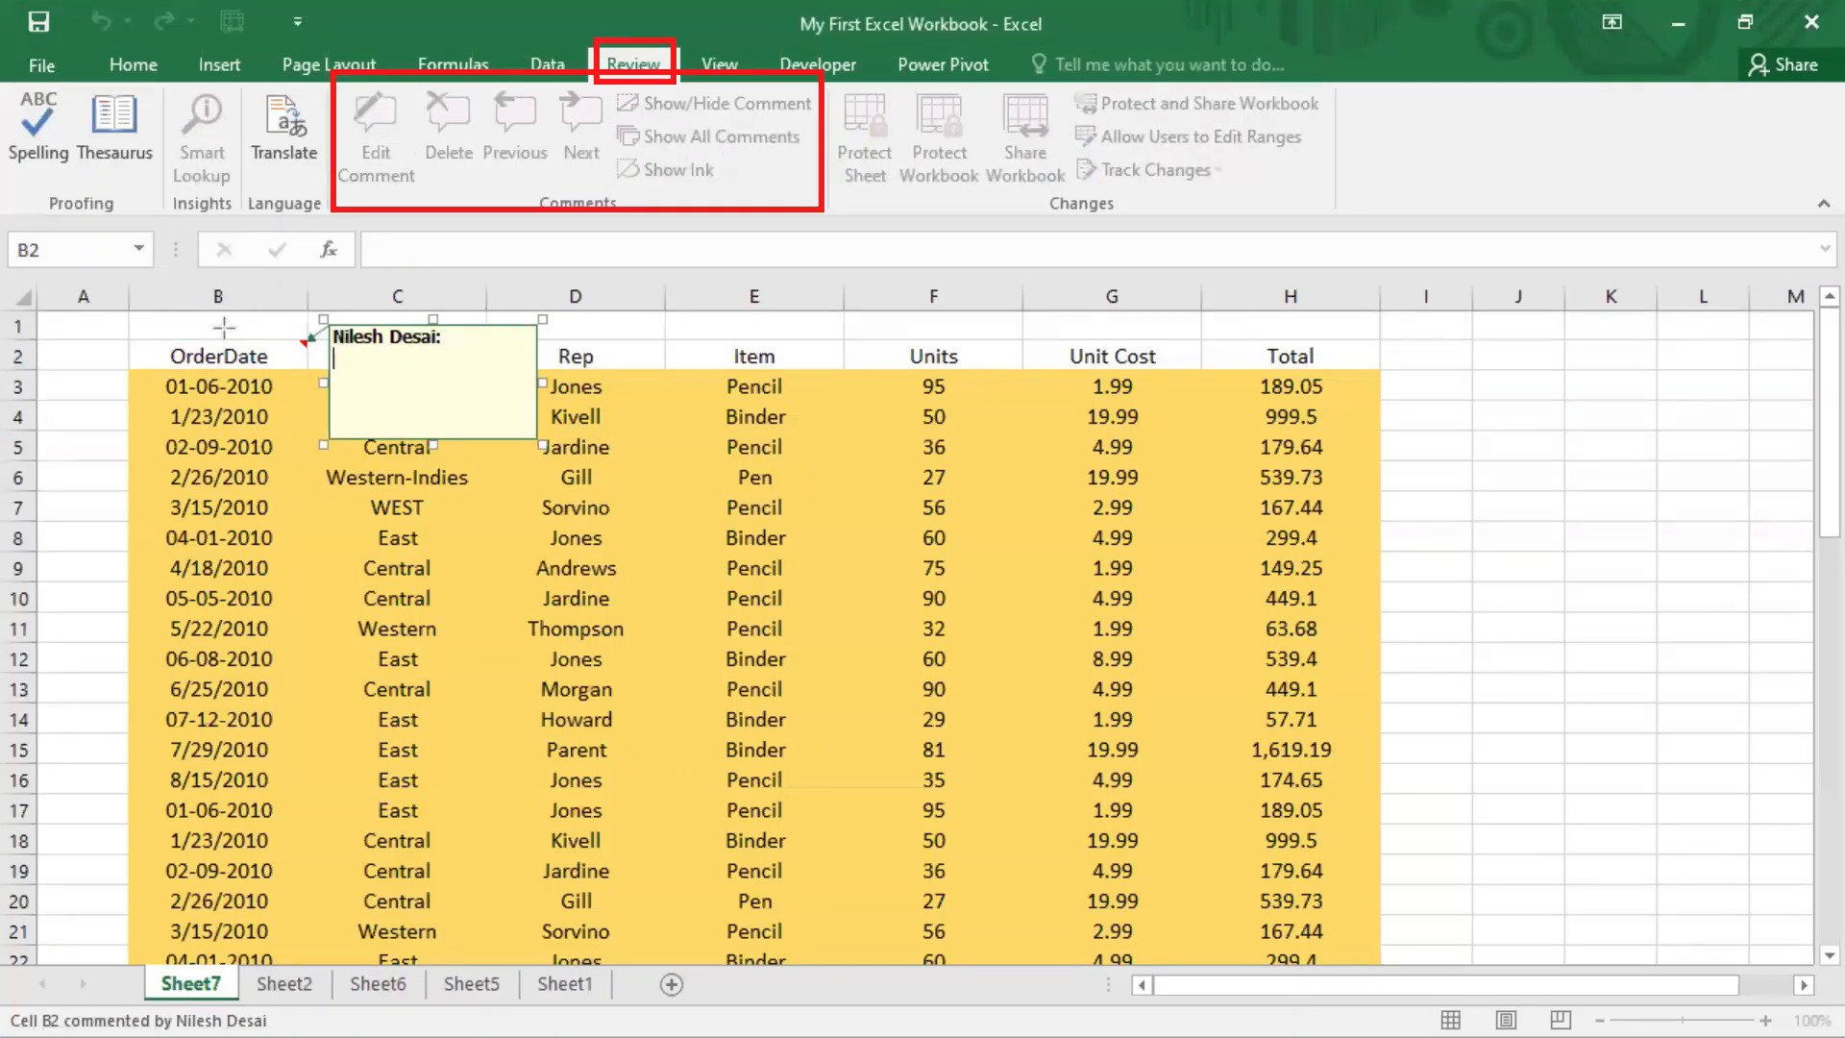
pyautogui.moveTo(296, 305); pyautogui.dragTo(641, 503)
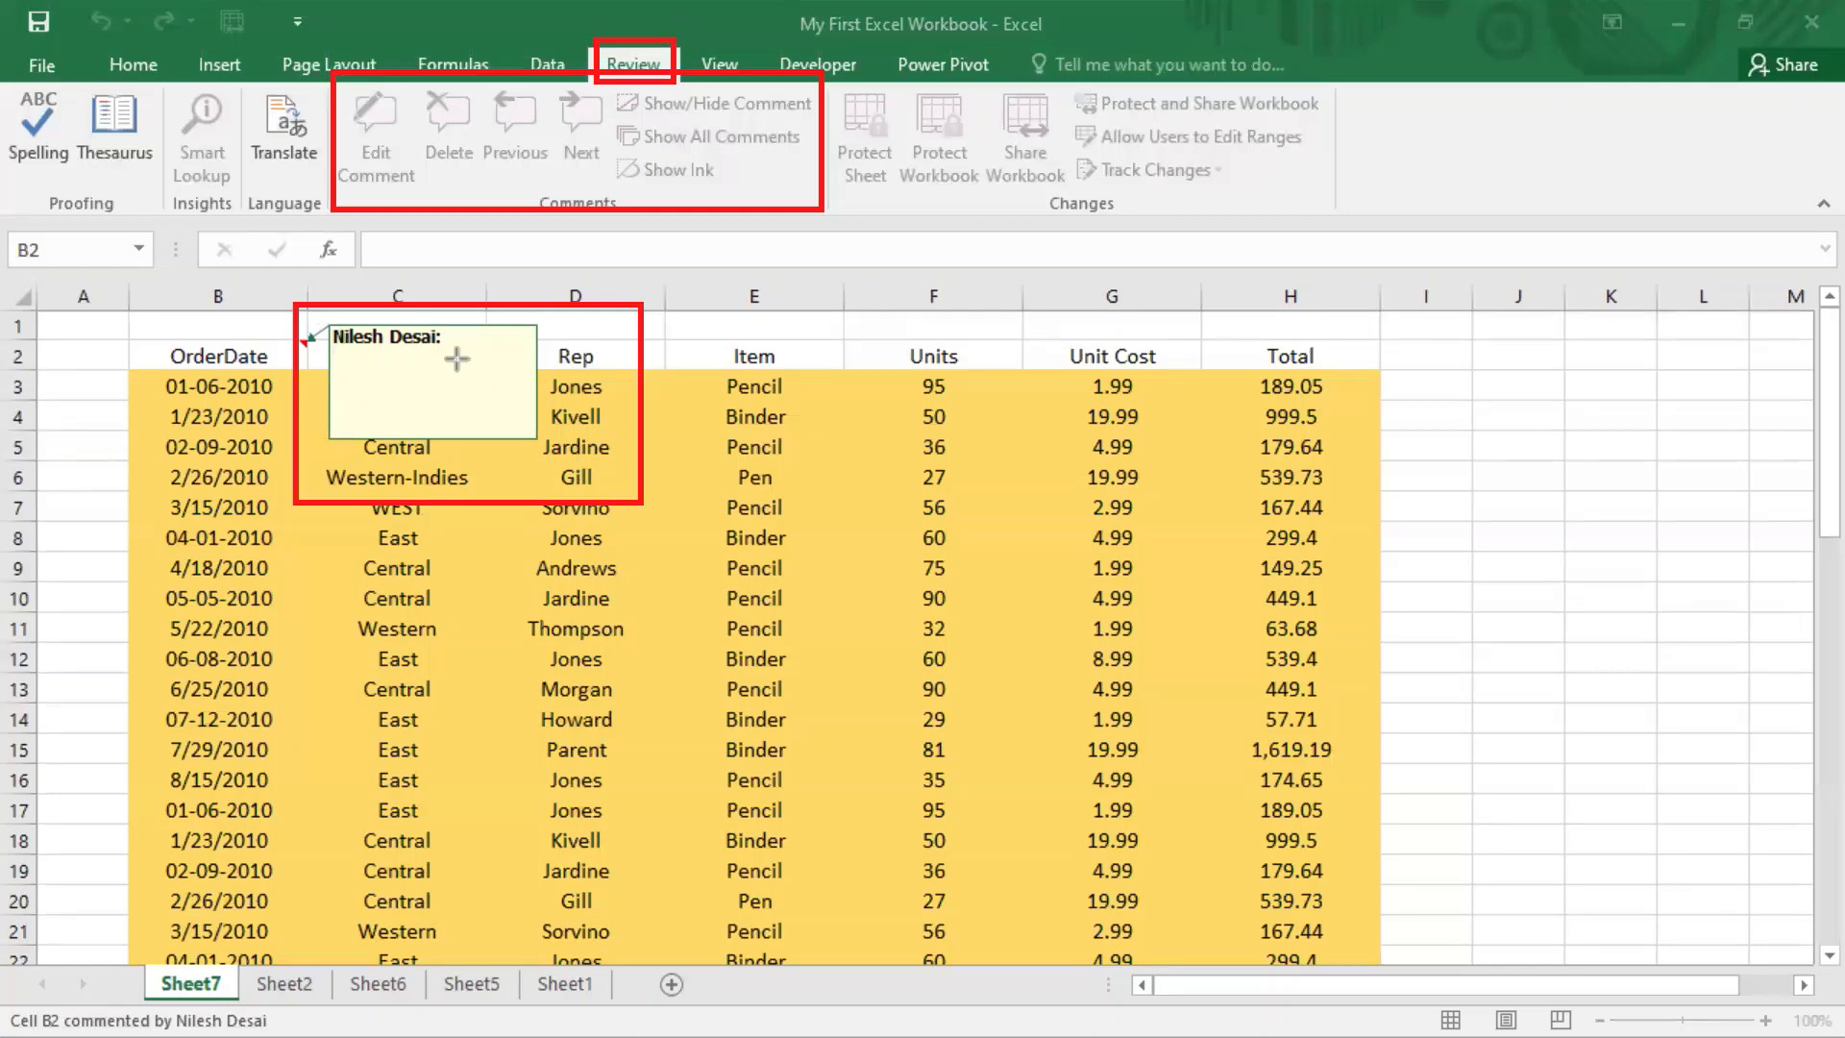
pyautogui.click(455, 348)
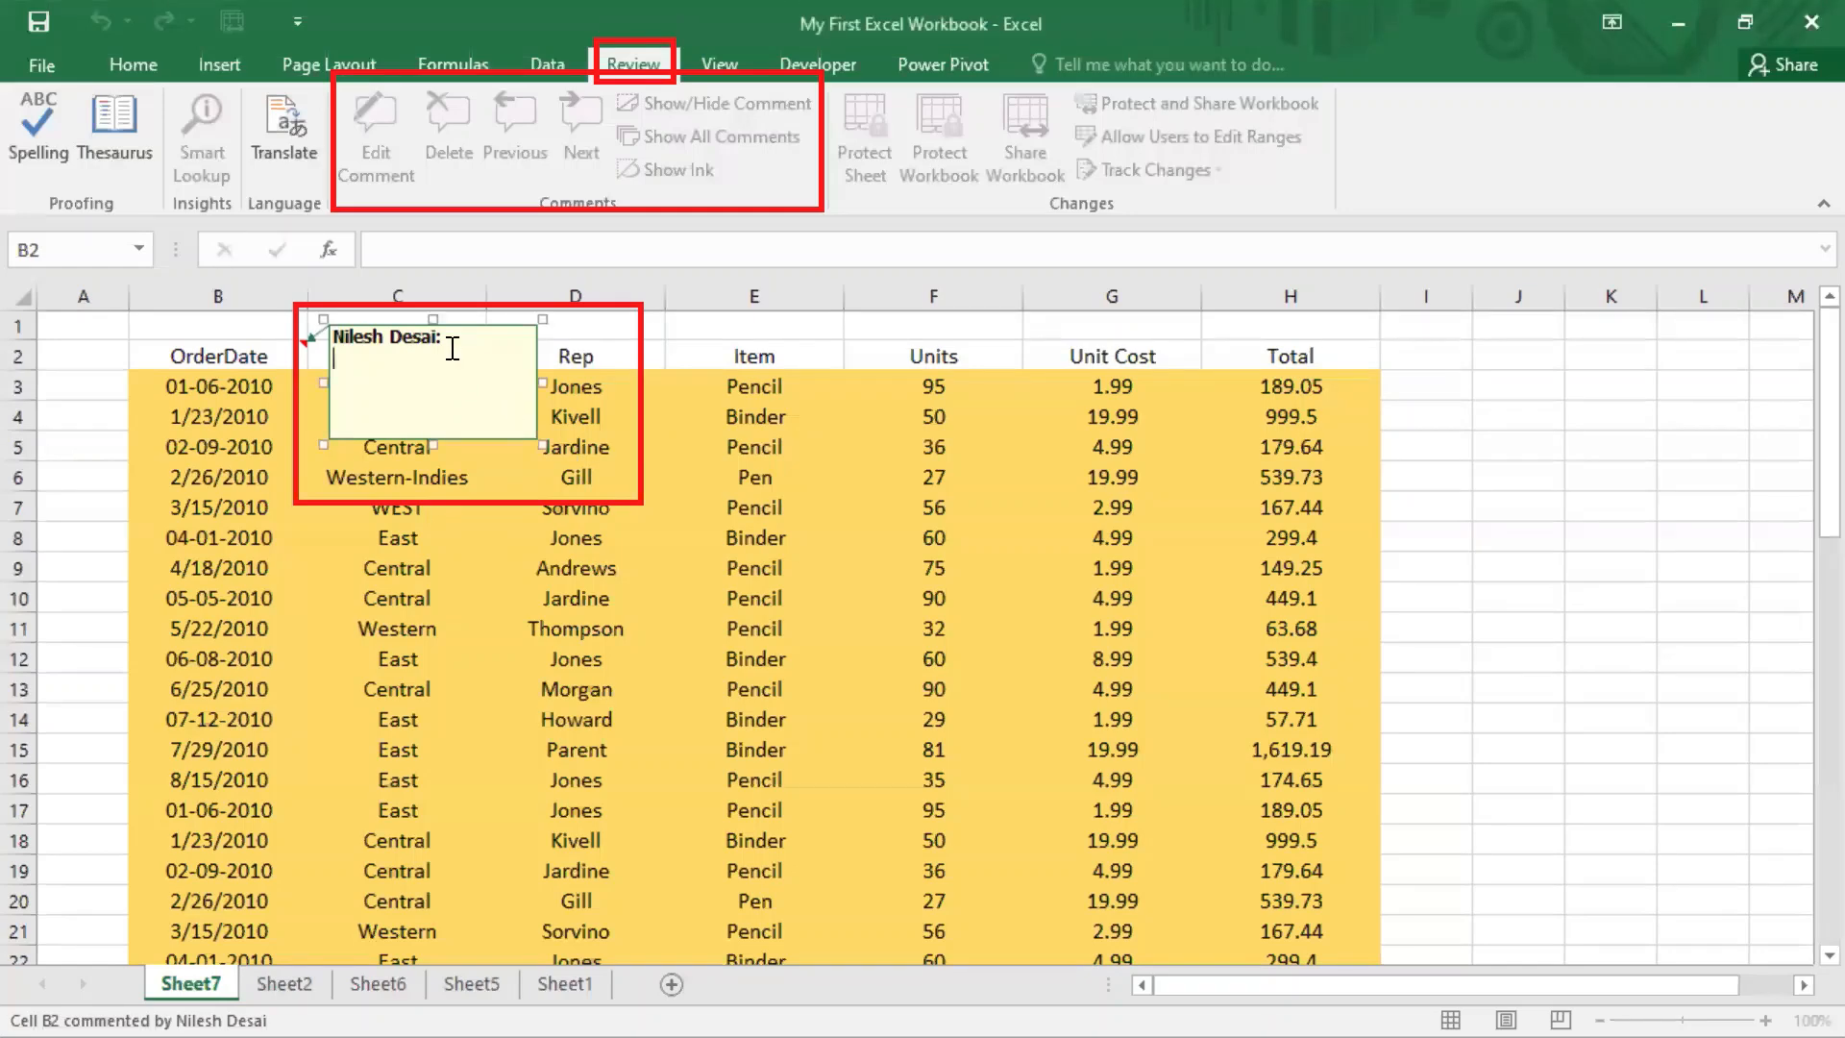
# Replace the author name in the B2 comment with "This is the column for order date" and finish editing
pyautogui.moveTo(249, 336); pyautogui.dragTo(239, 337)
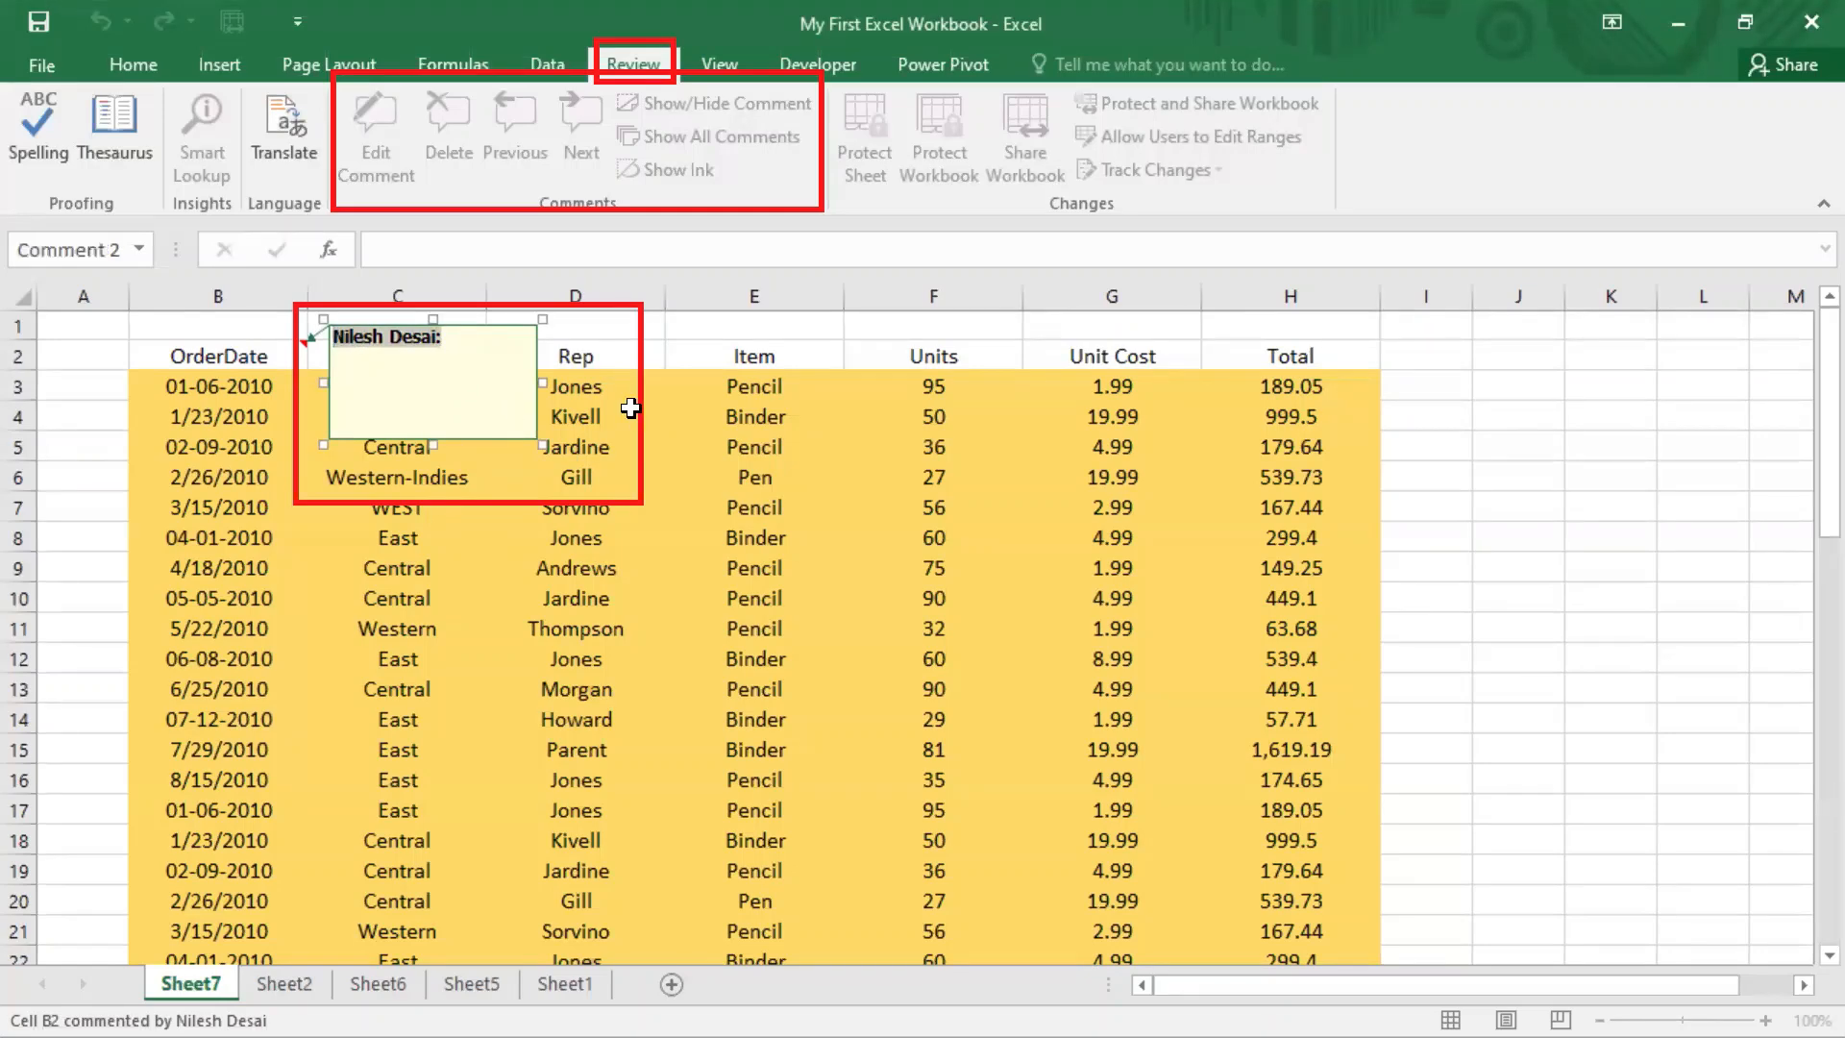
pyautogui.write('This is t')
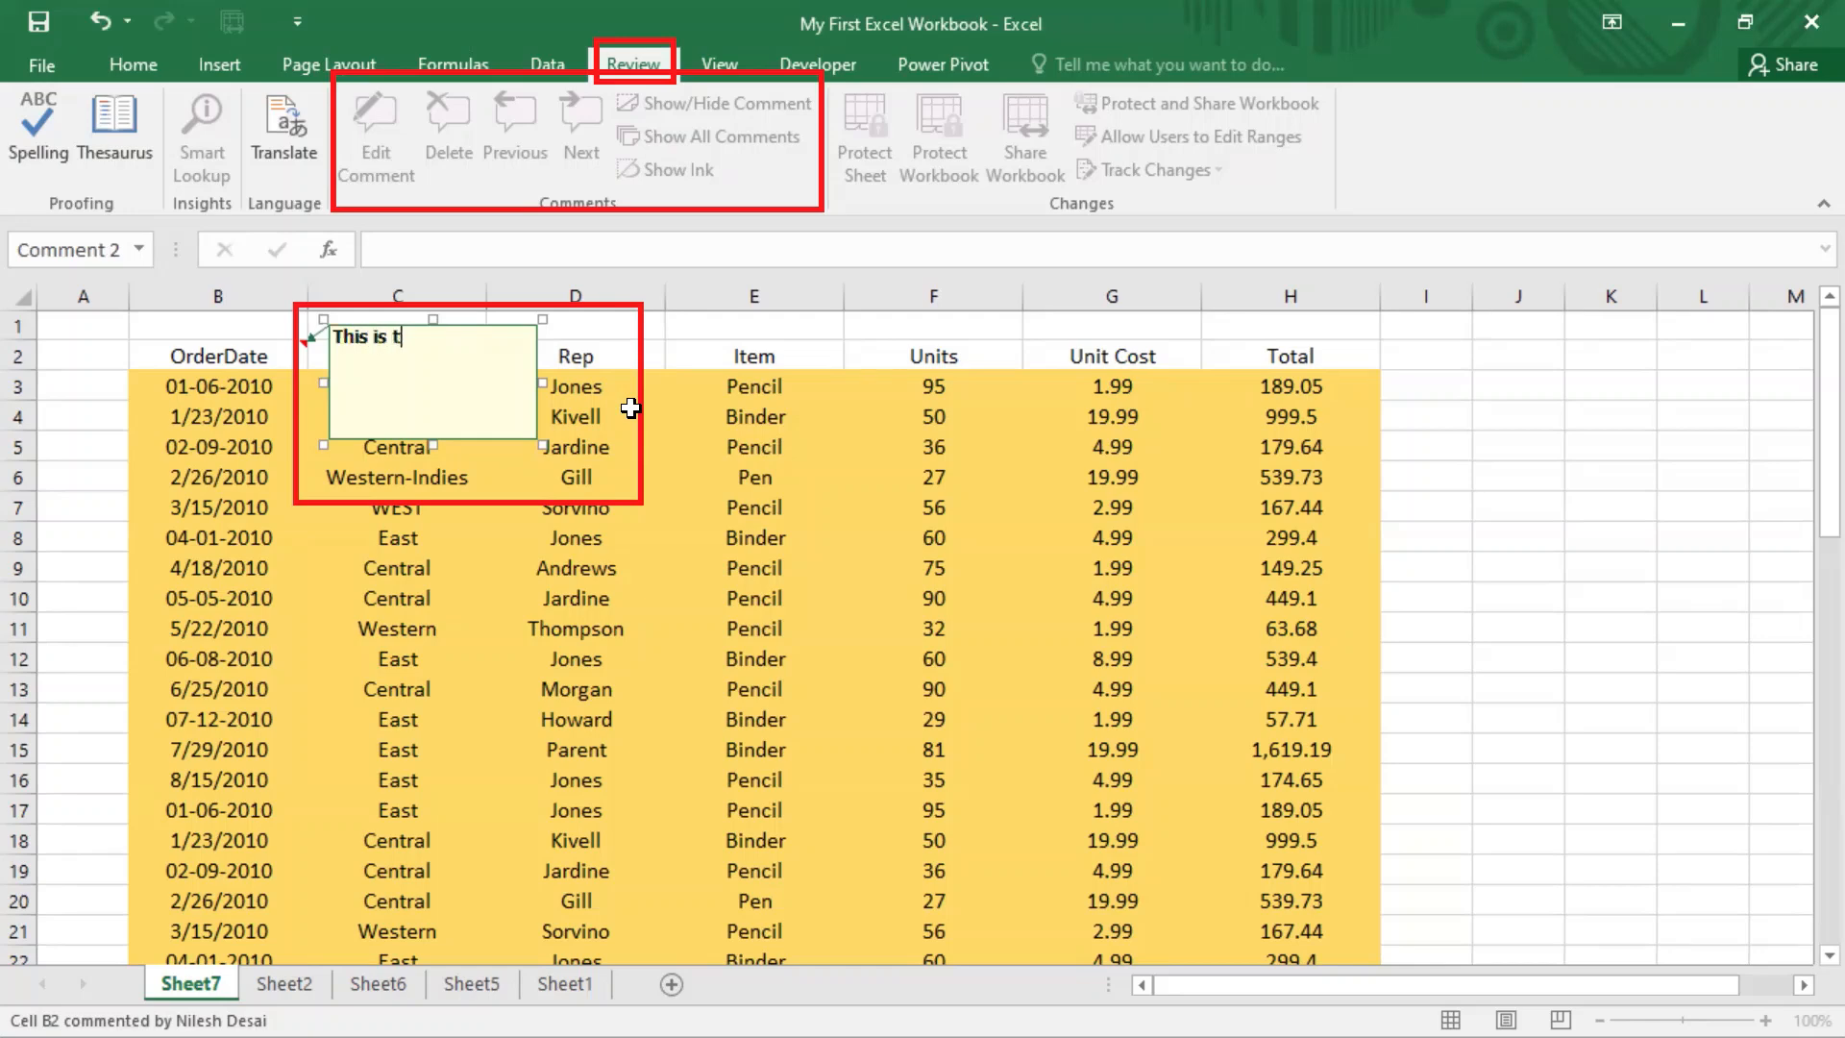
pyautogui.write('he column for order date')
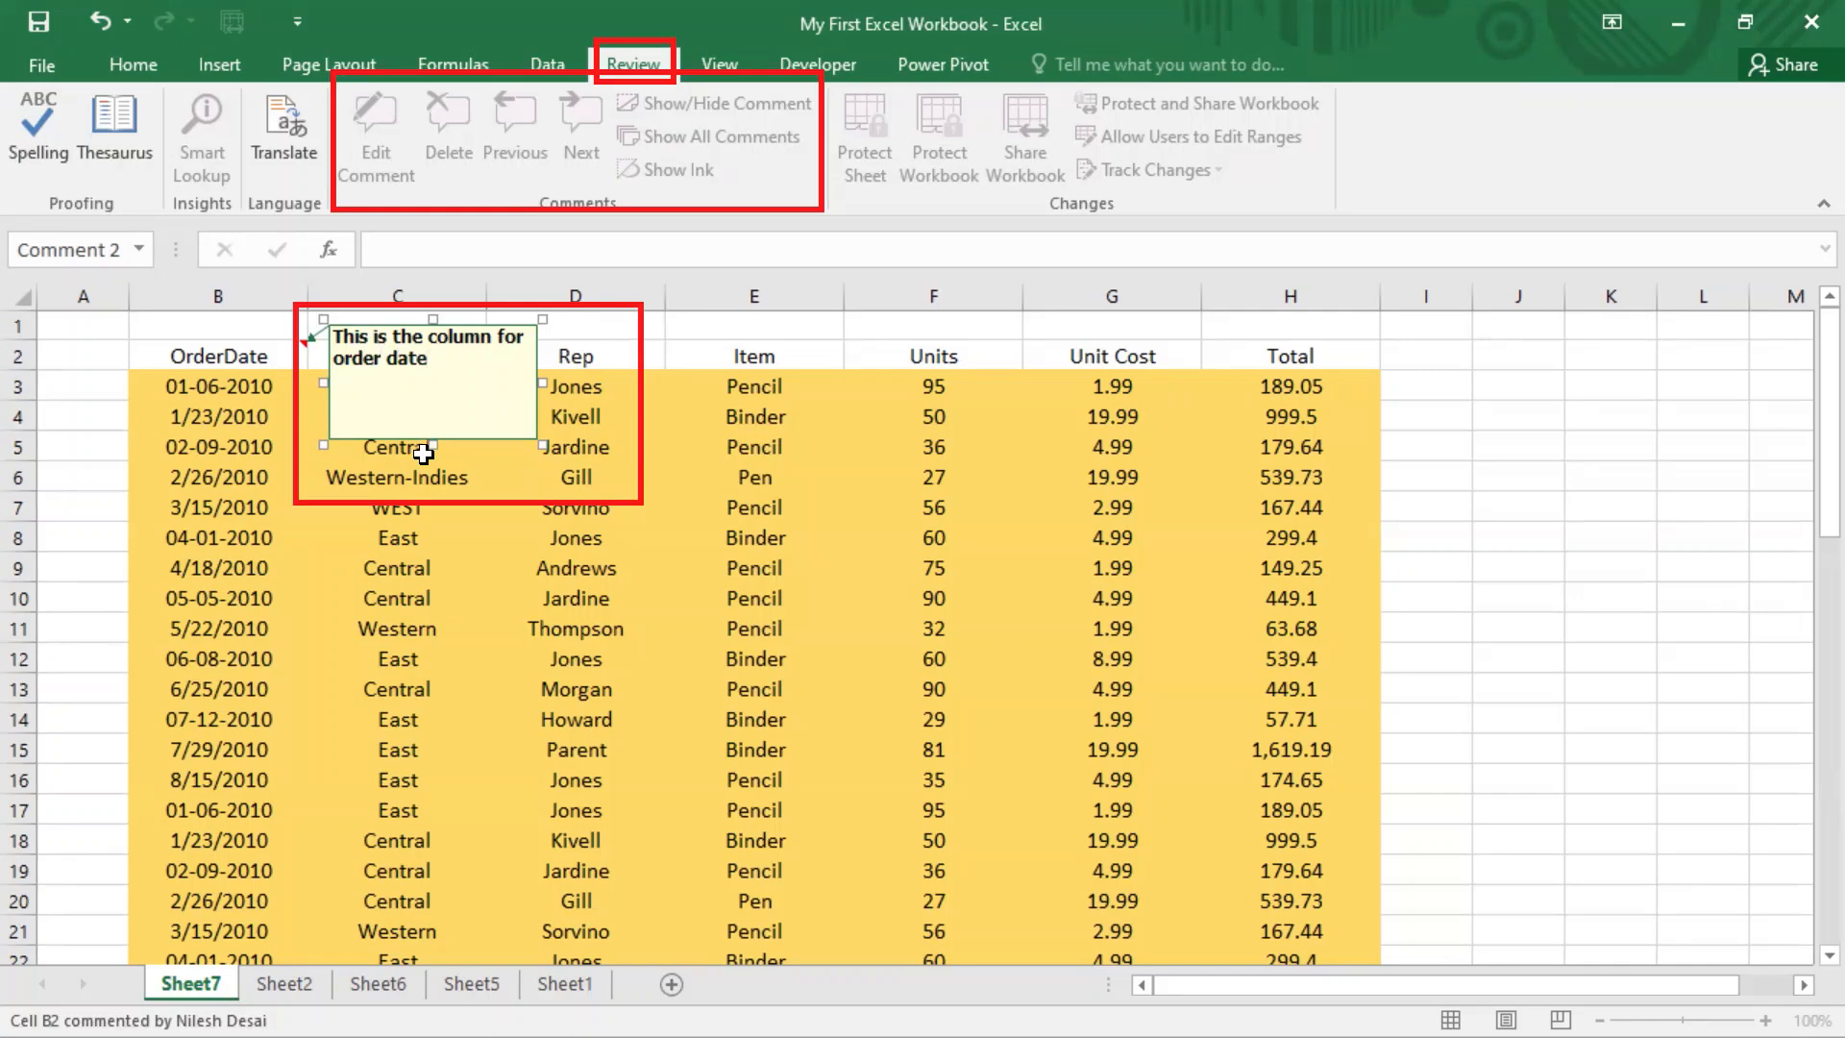
pyautogui.press('Escape')
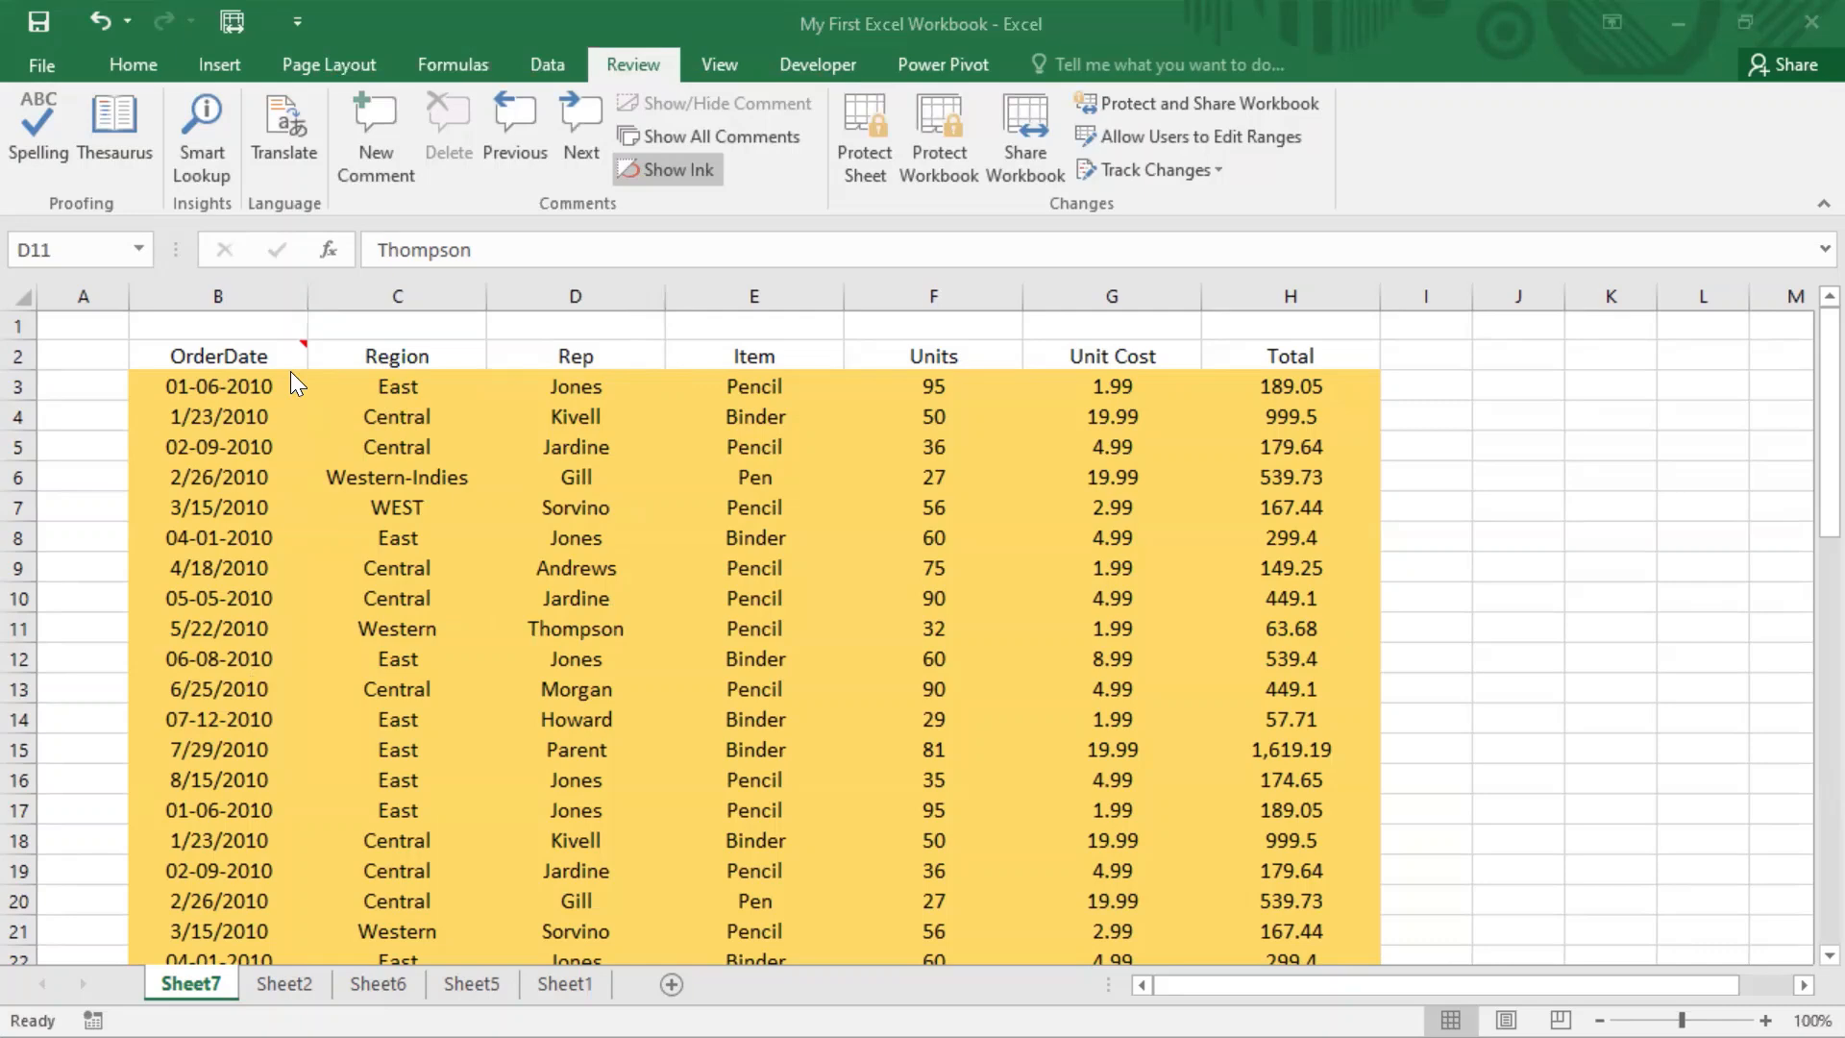
# Display the comment attached to the OrderDate header in B2 to read it
pyautogui.moveTo(282, 331); pyautogui.dragTo(328, 362)
pyautogui.moveTo(328, 361); pyautogui.dragTo(328, 363)
pyautogui.click(289, 354)
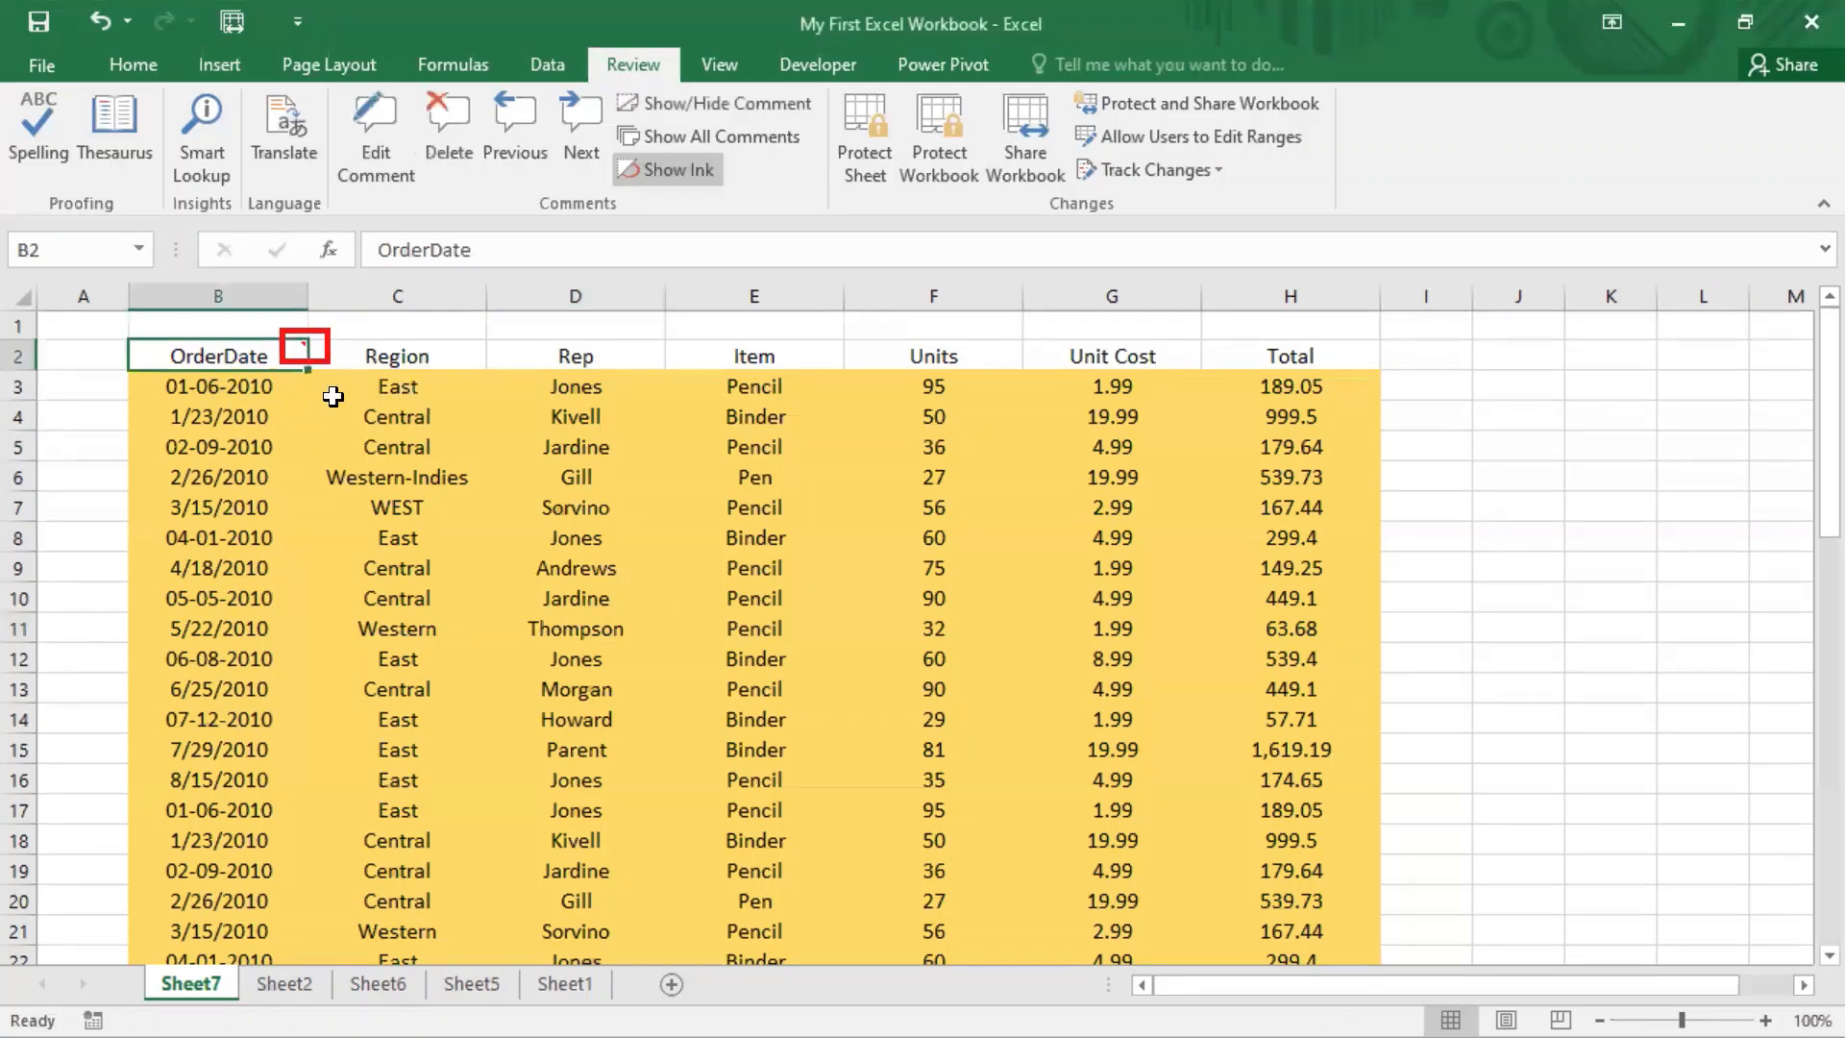
pyautogui.moveTo(278, 353)
# Add a comment to the Region header in C2 reading "This contains data of zones" in place of the author name
pyautogui.click(327, 361)
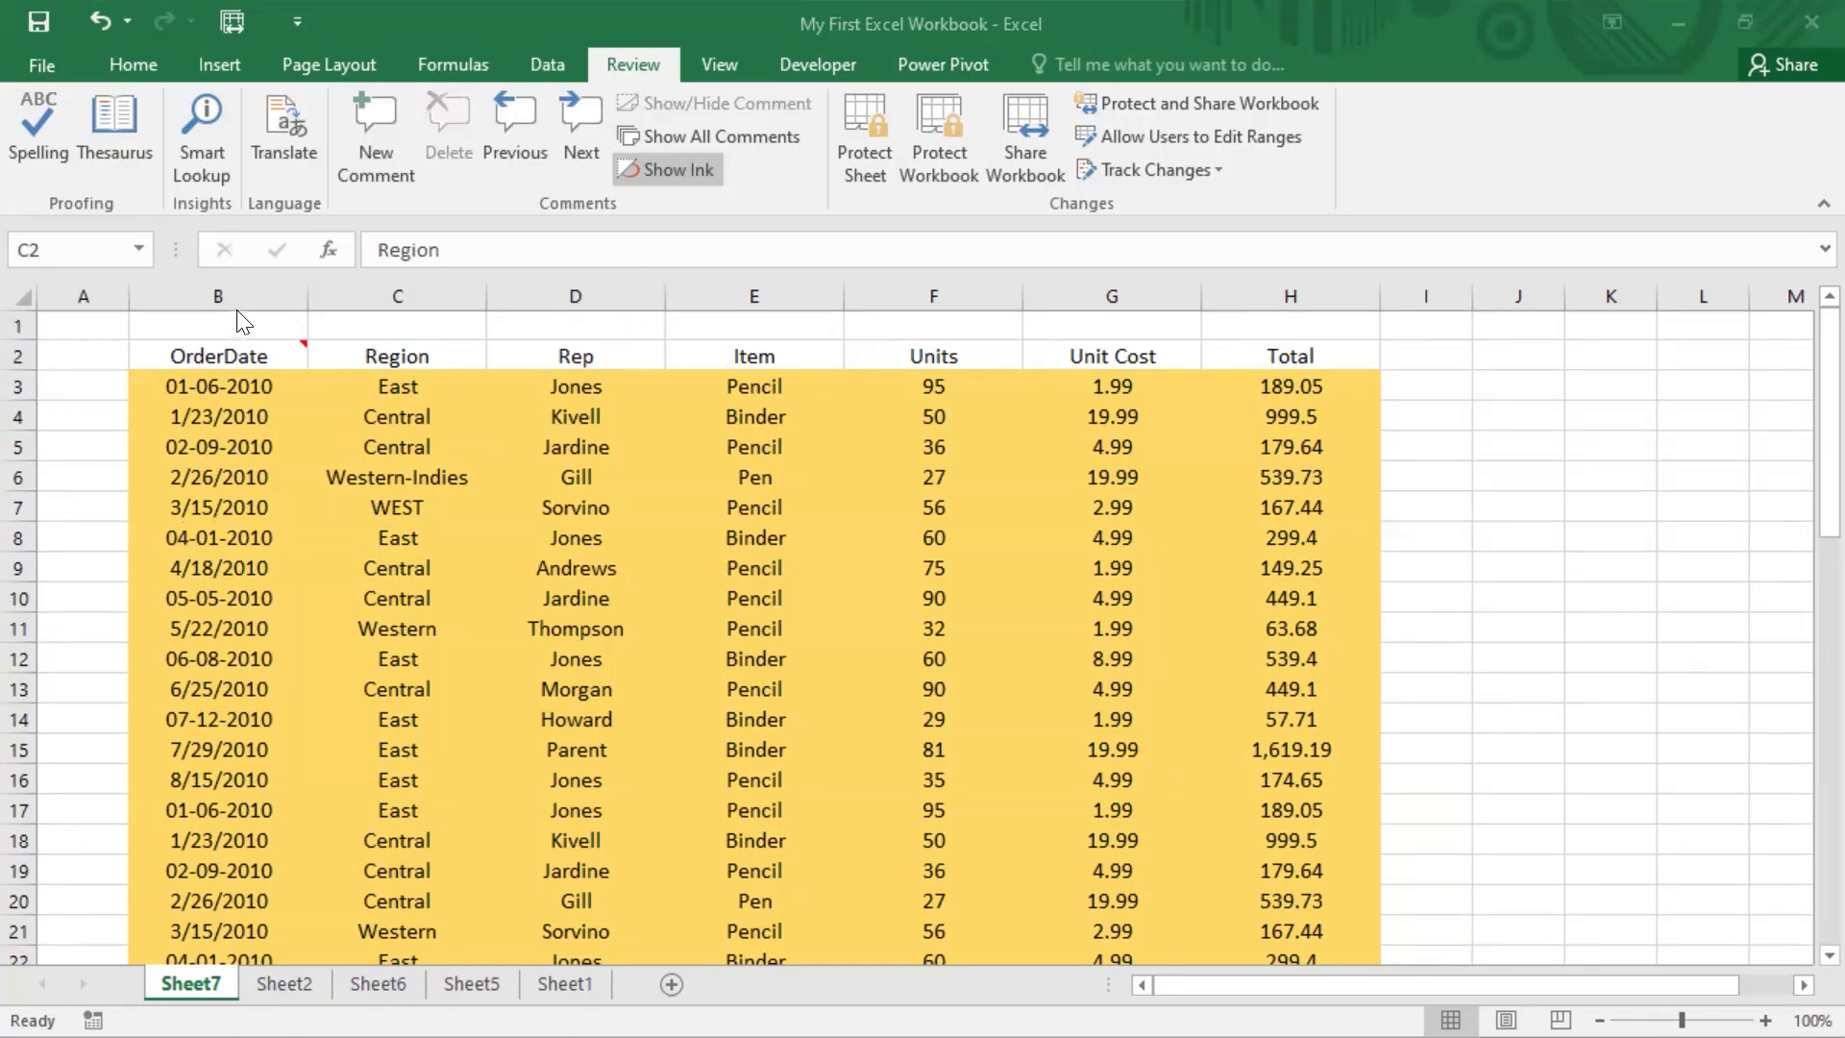
pyautogui.click(419, 352)
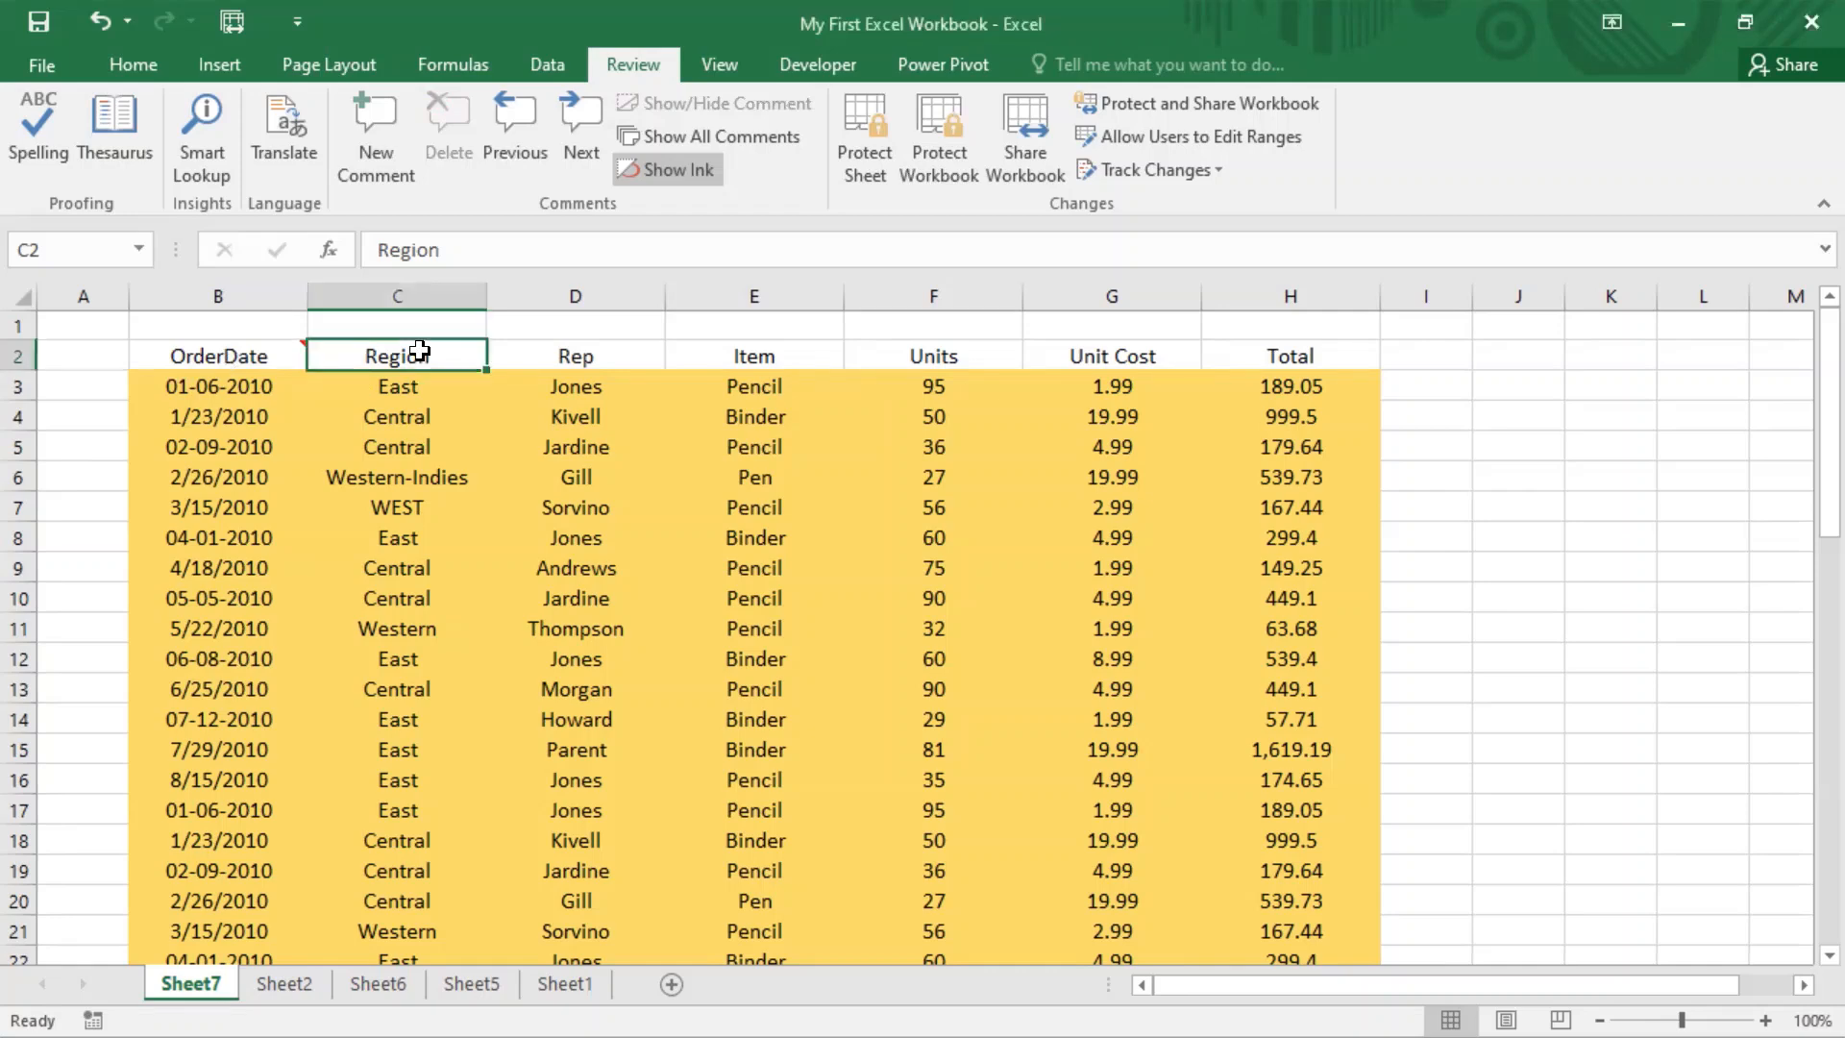
pyautogui.rightClick(420, 353)
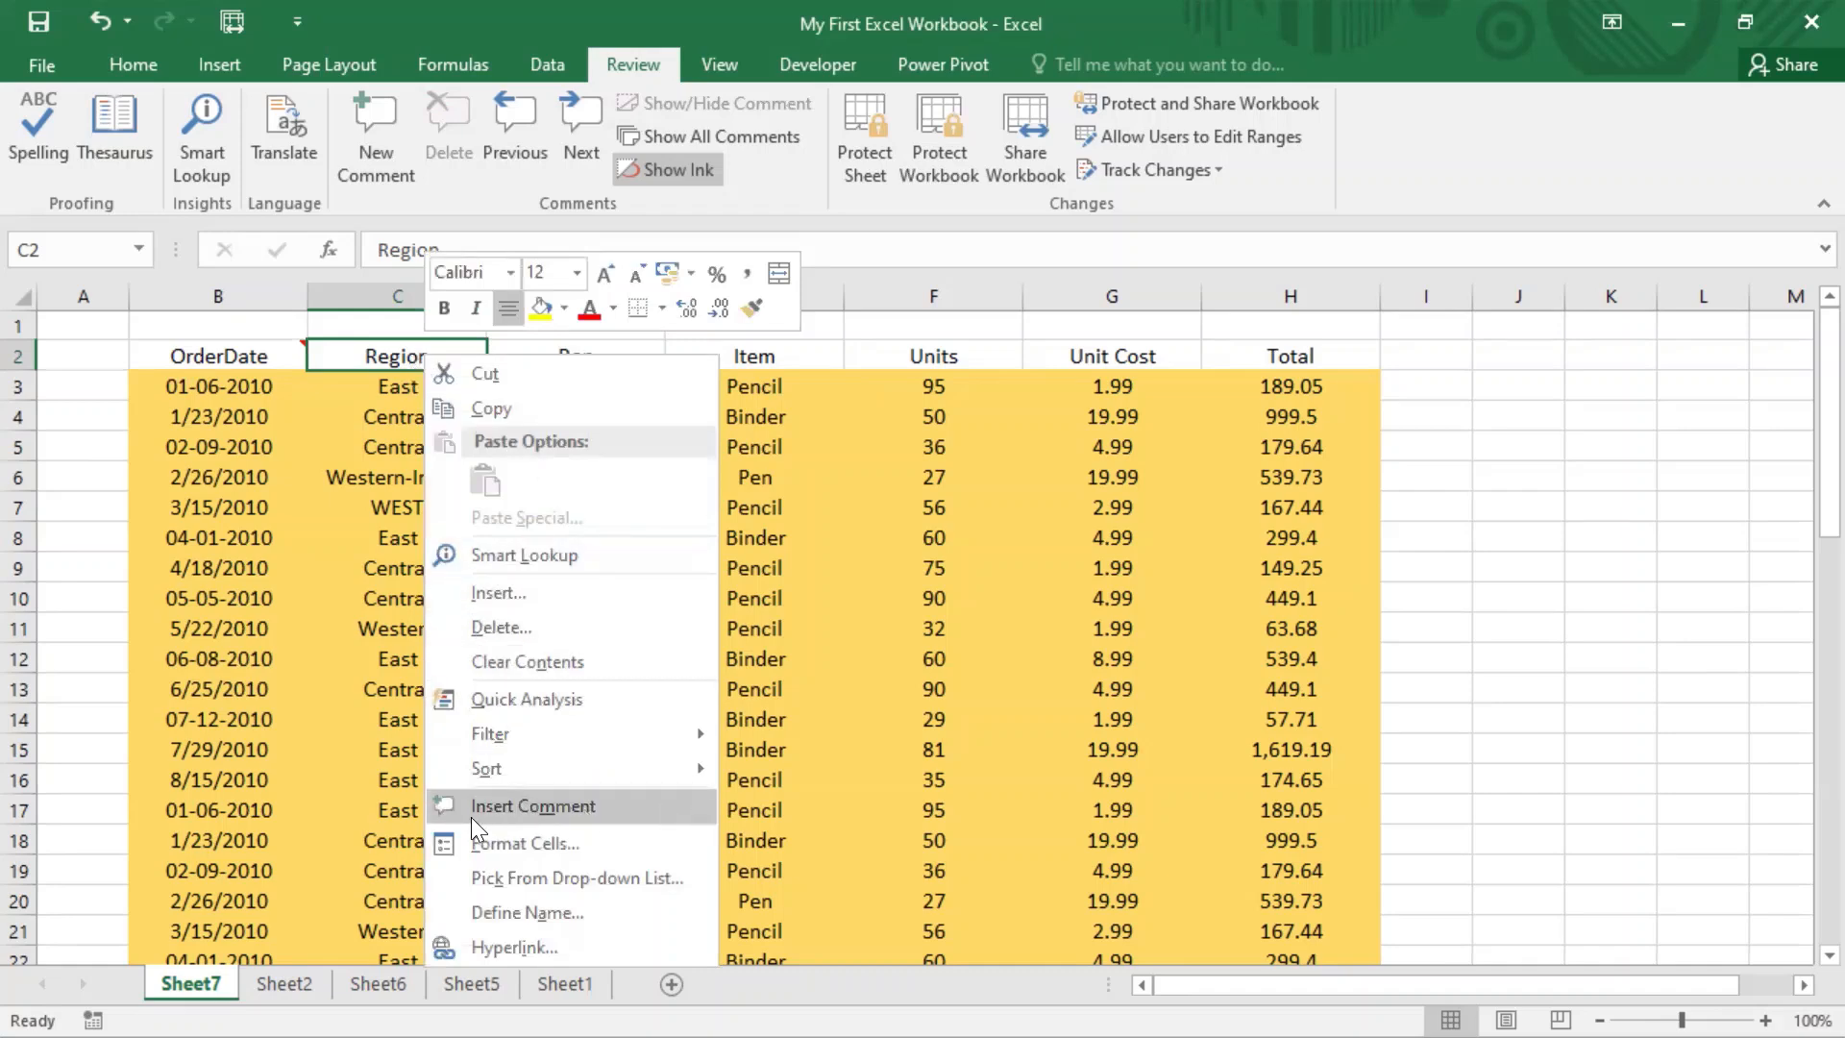
pyautogui.click(567, 809)
pyautogui.moveTo(668, 346); pyautogui.dragTo(315, 303)
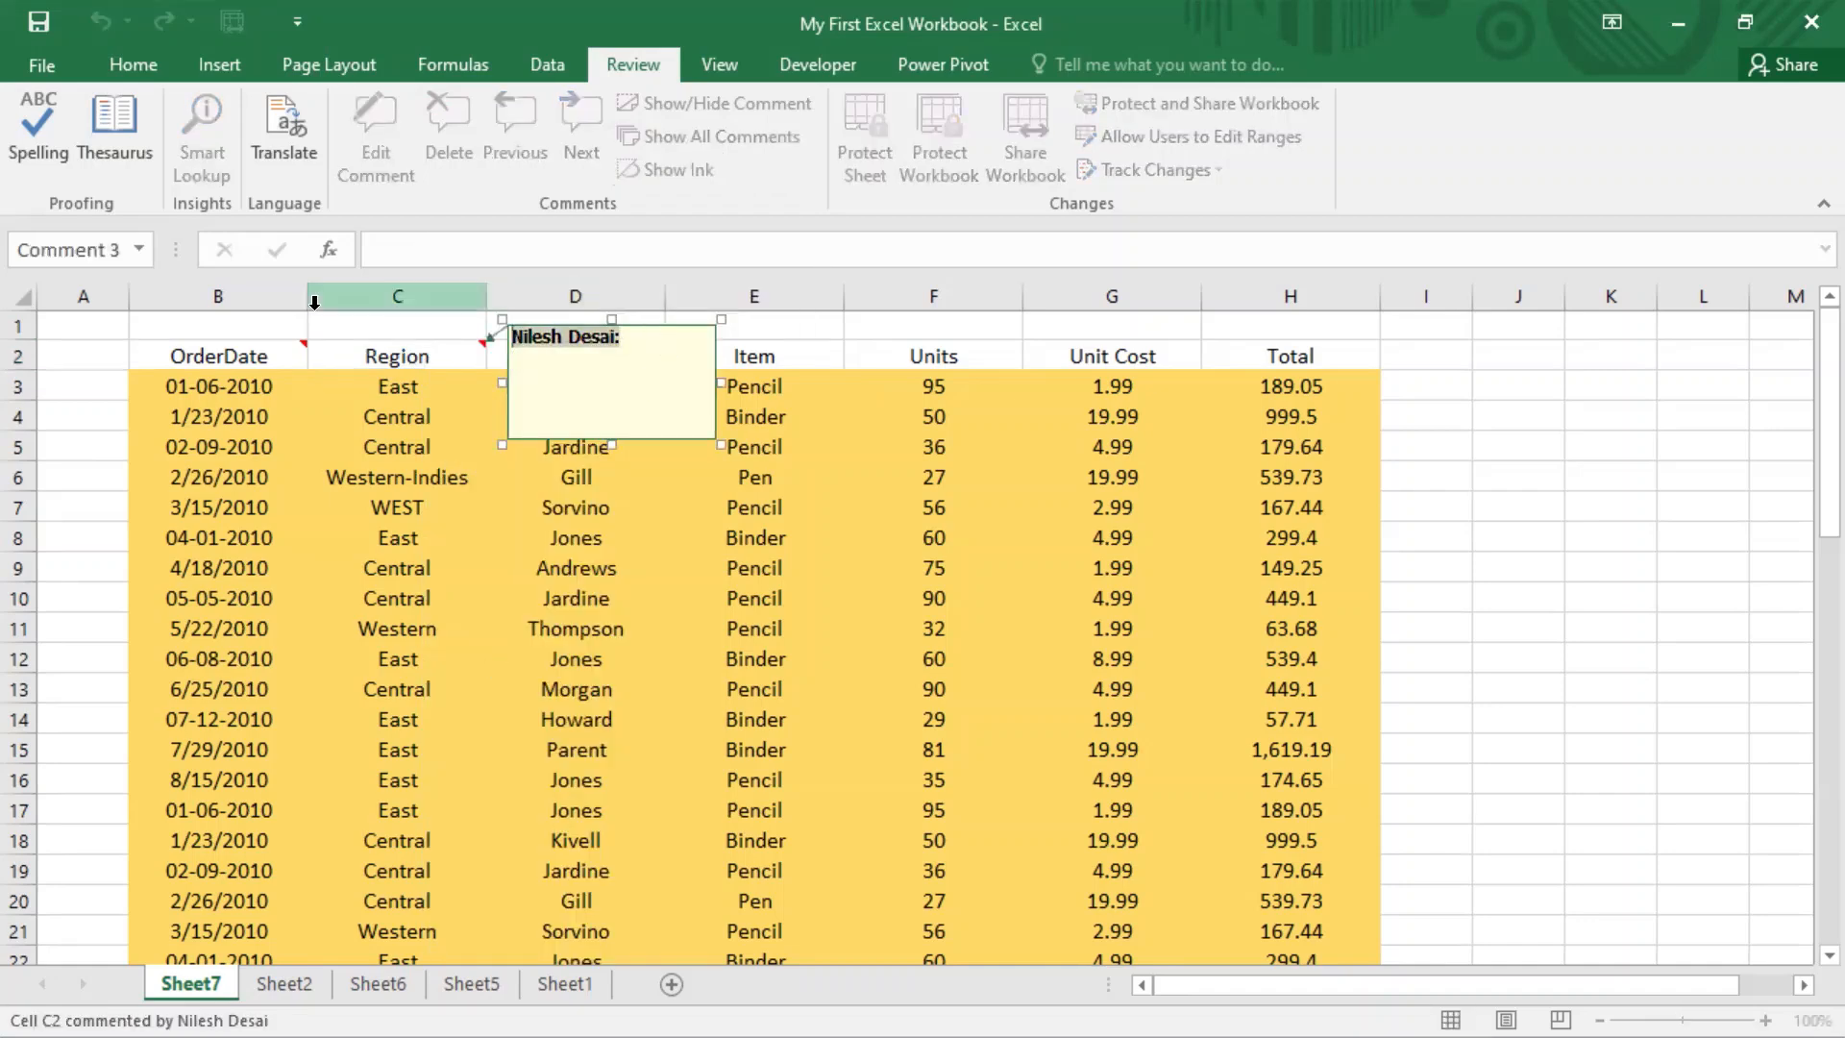
pyautogui.write('This ')
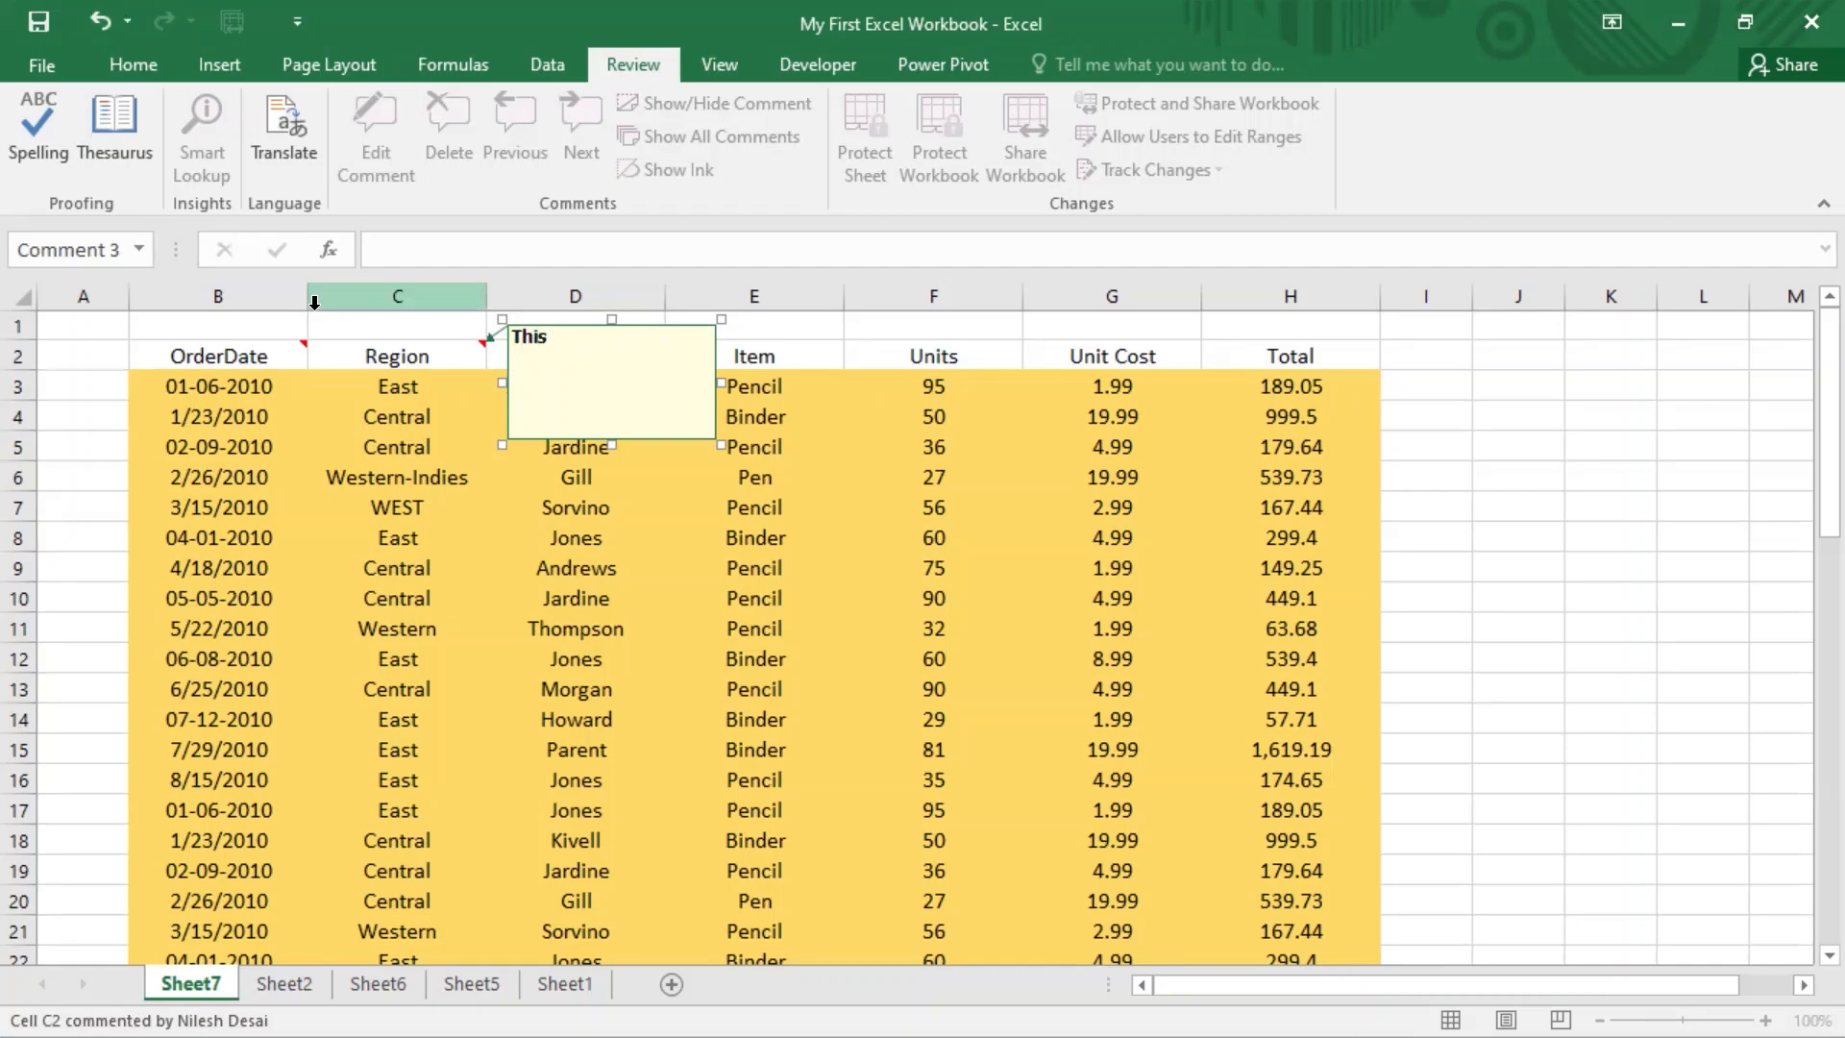
pyautogui.write('contains data of ')
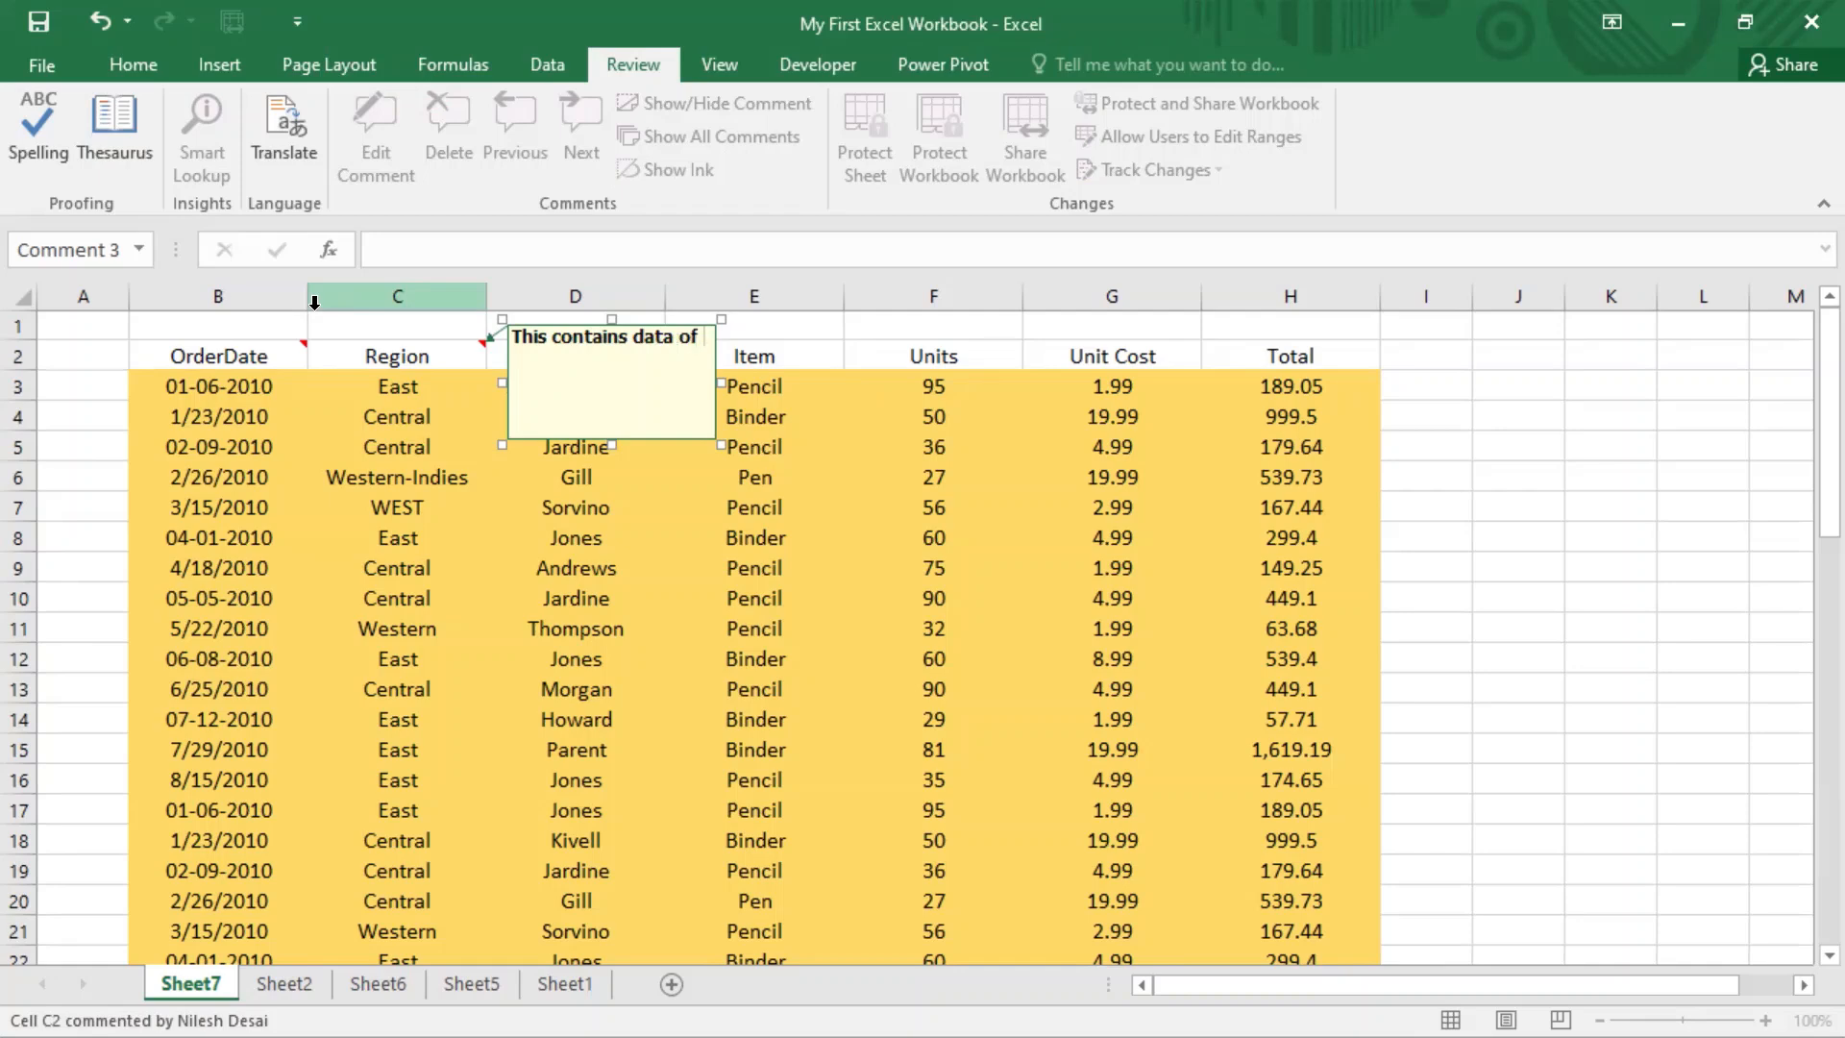
pyautogui.write('zones')
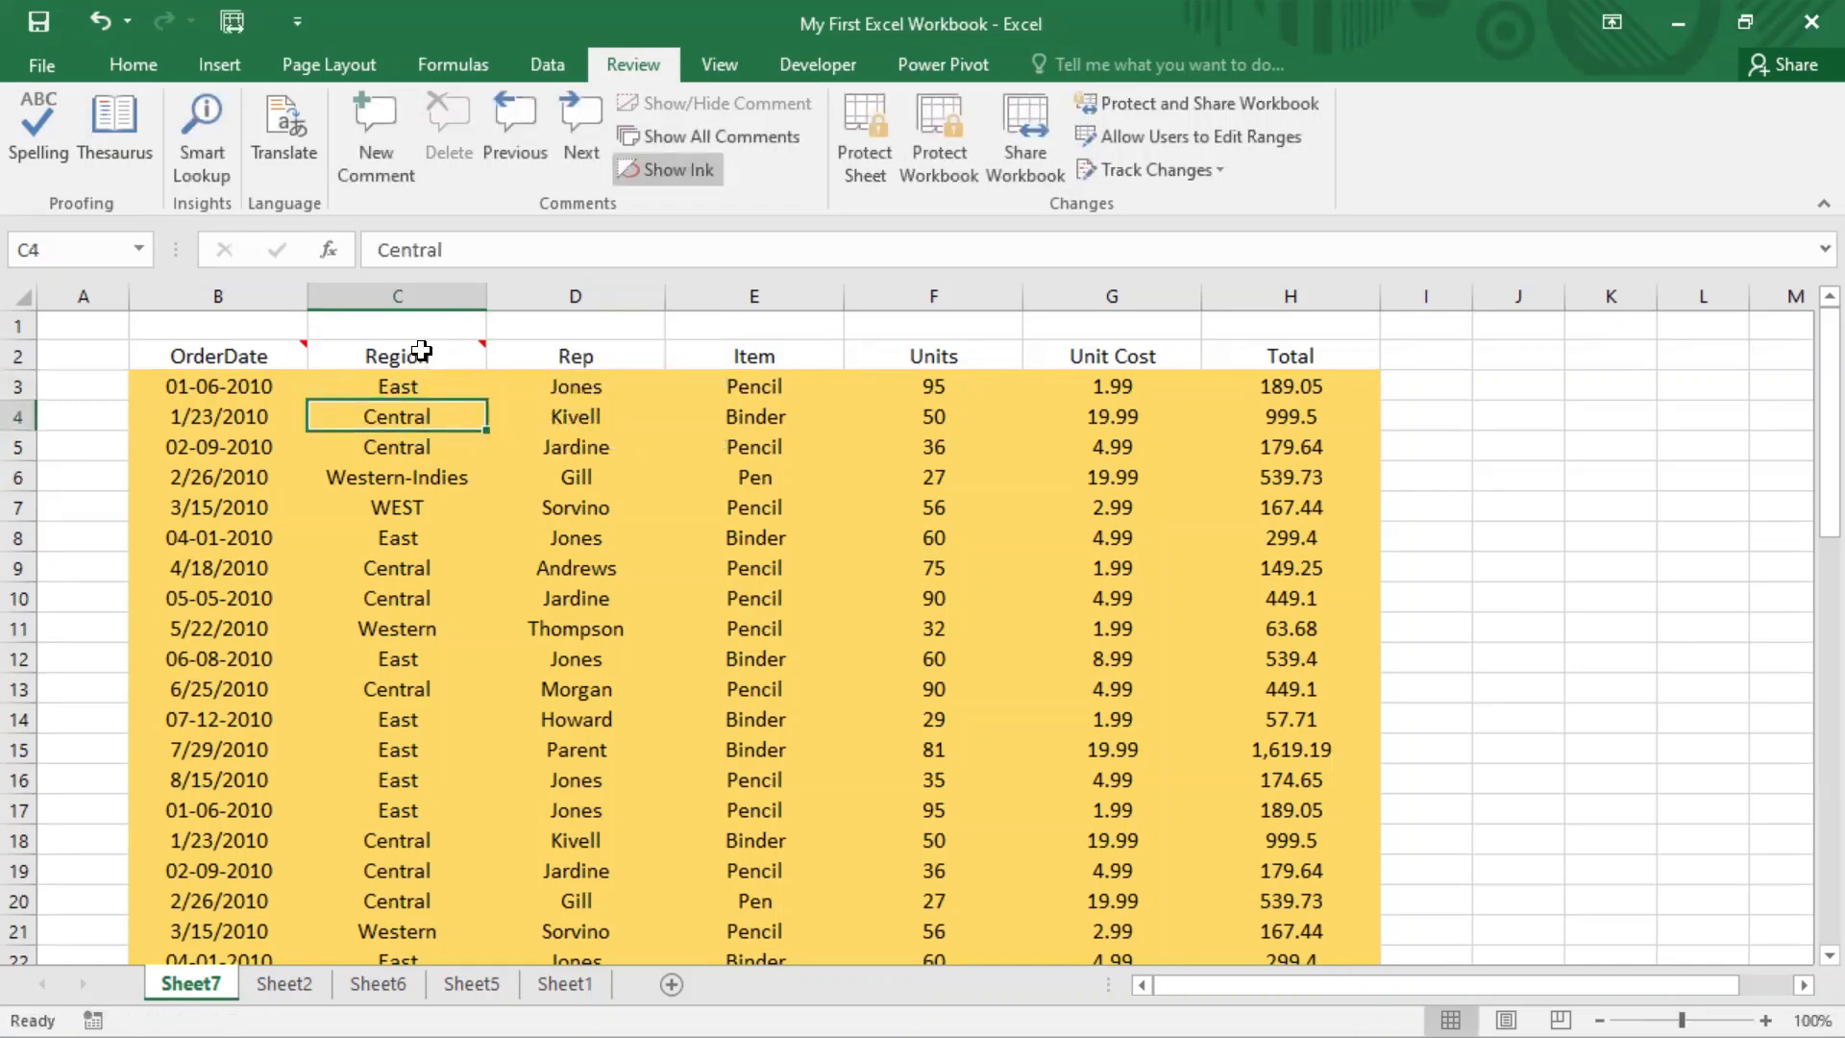
# View the Region header's comment and examine the comment commands available for that cell
pyautogui.moveTo(421, 351)
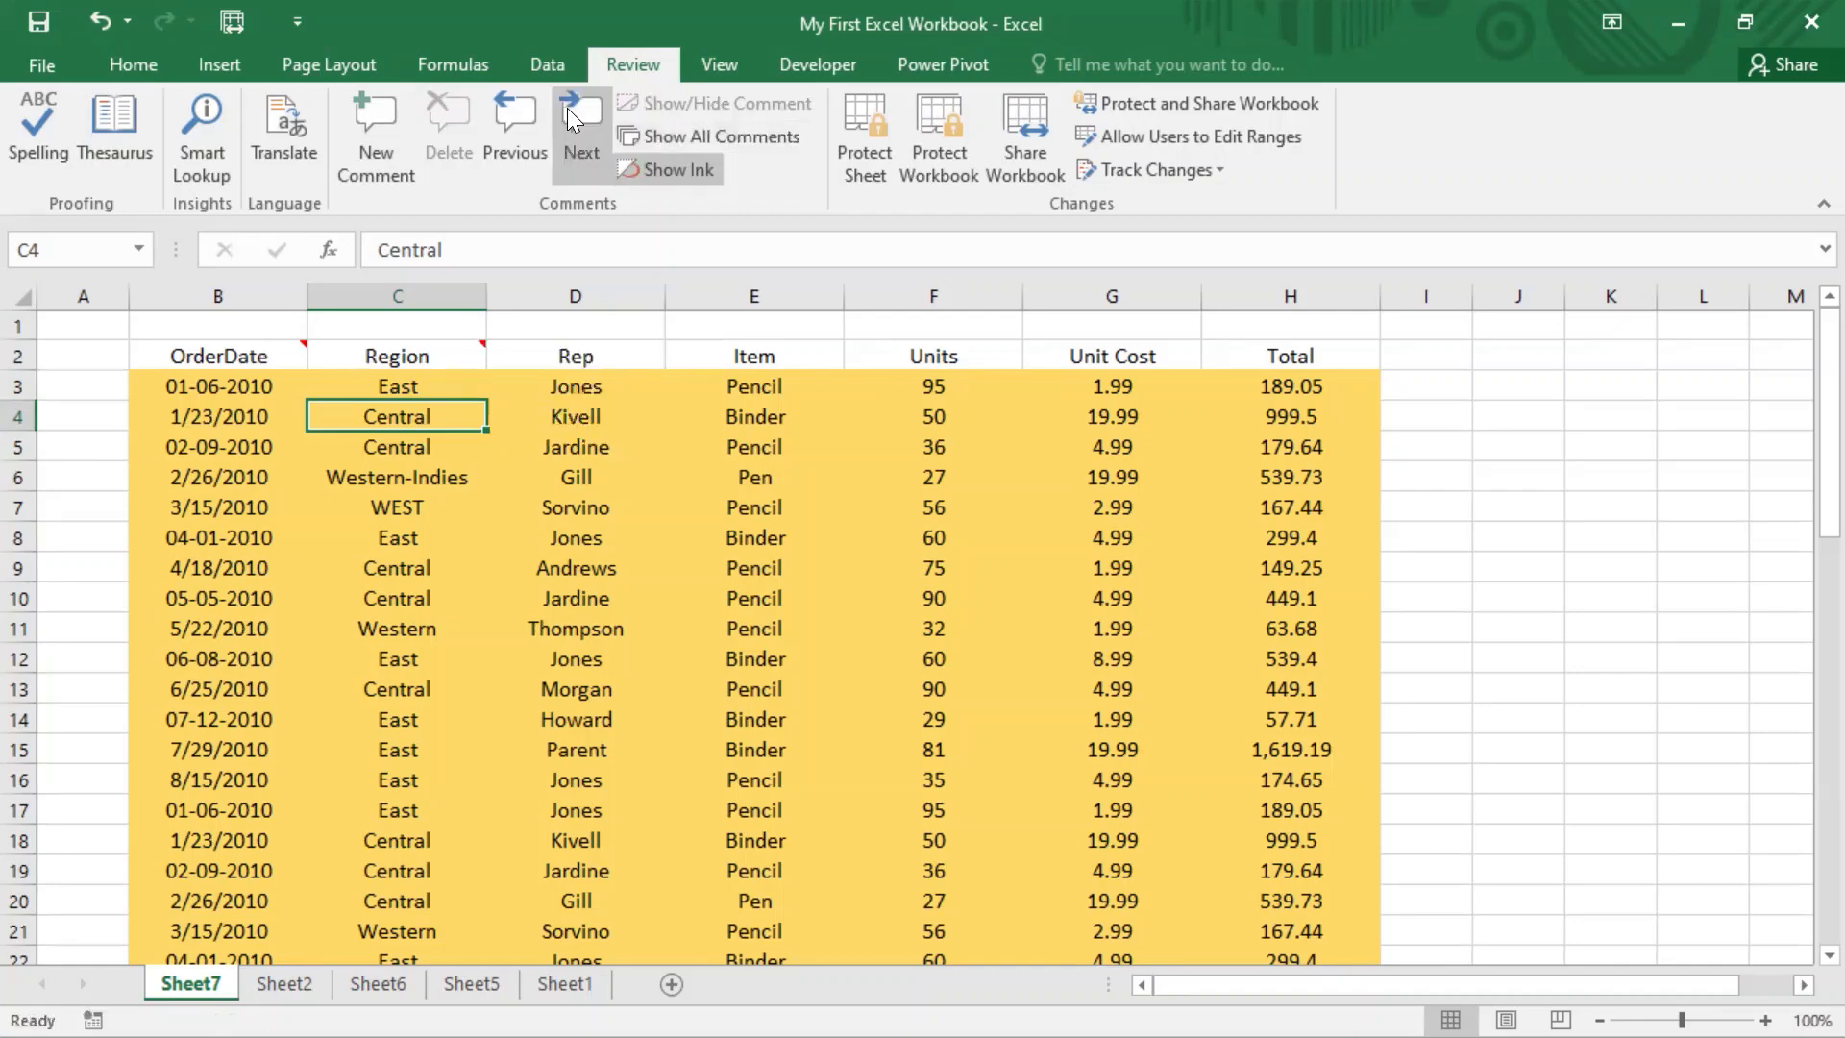
pyautogui.rightClick(447, 357)
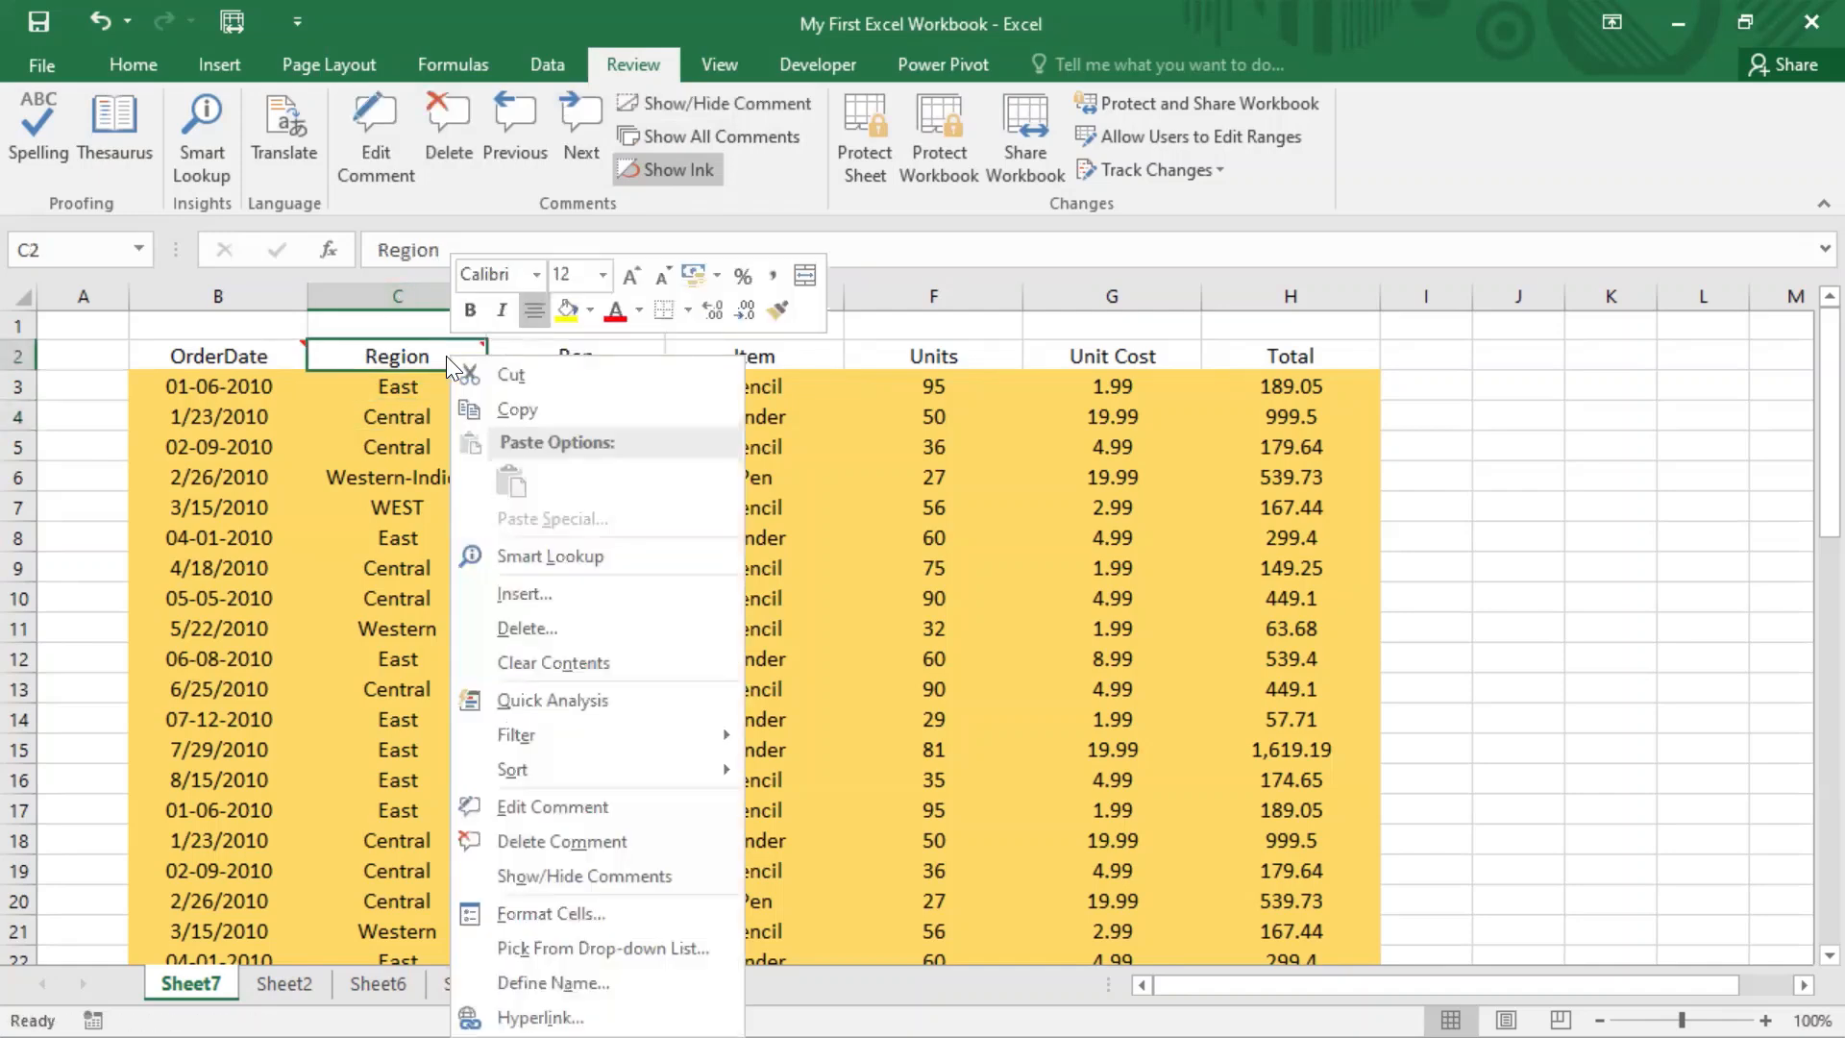
pyautogui.press('Escape')
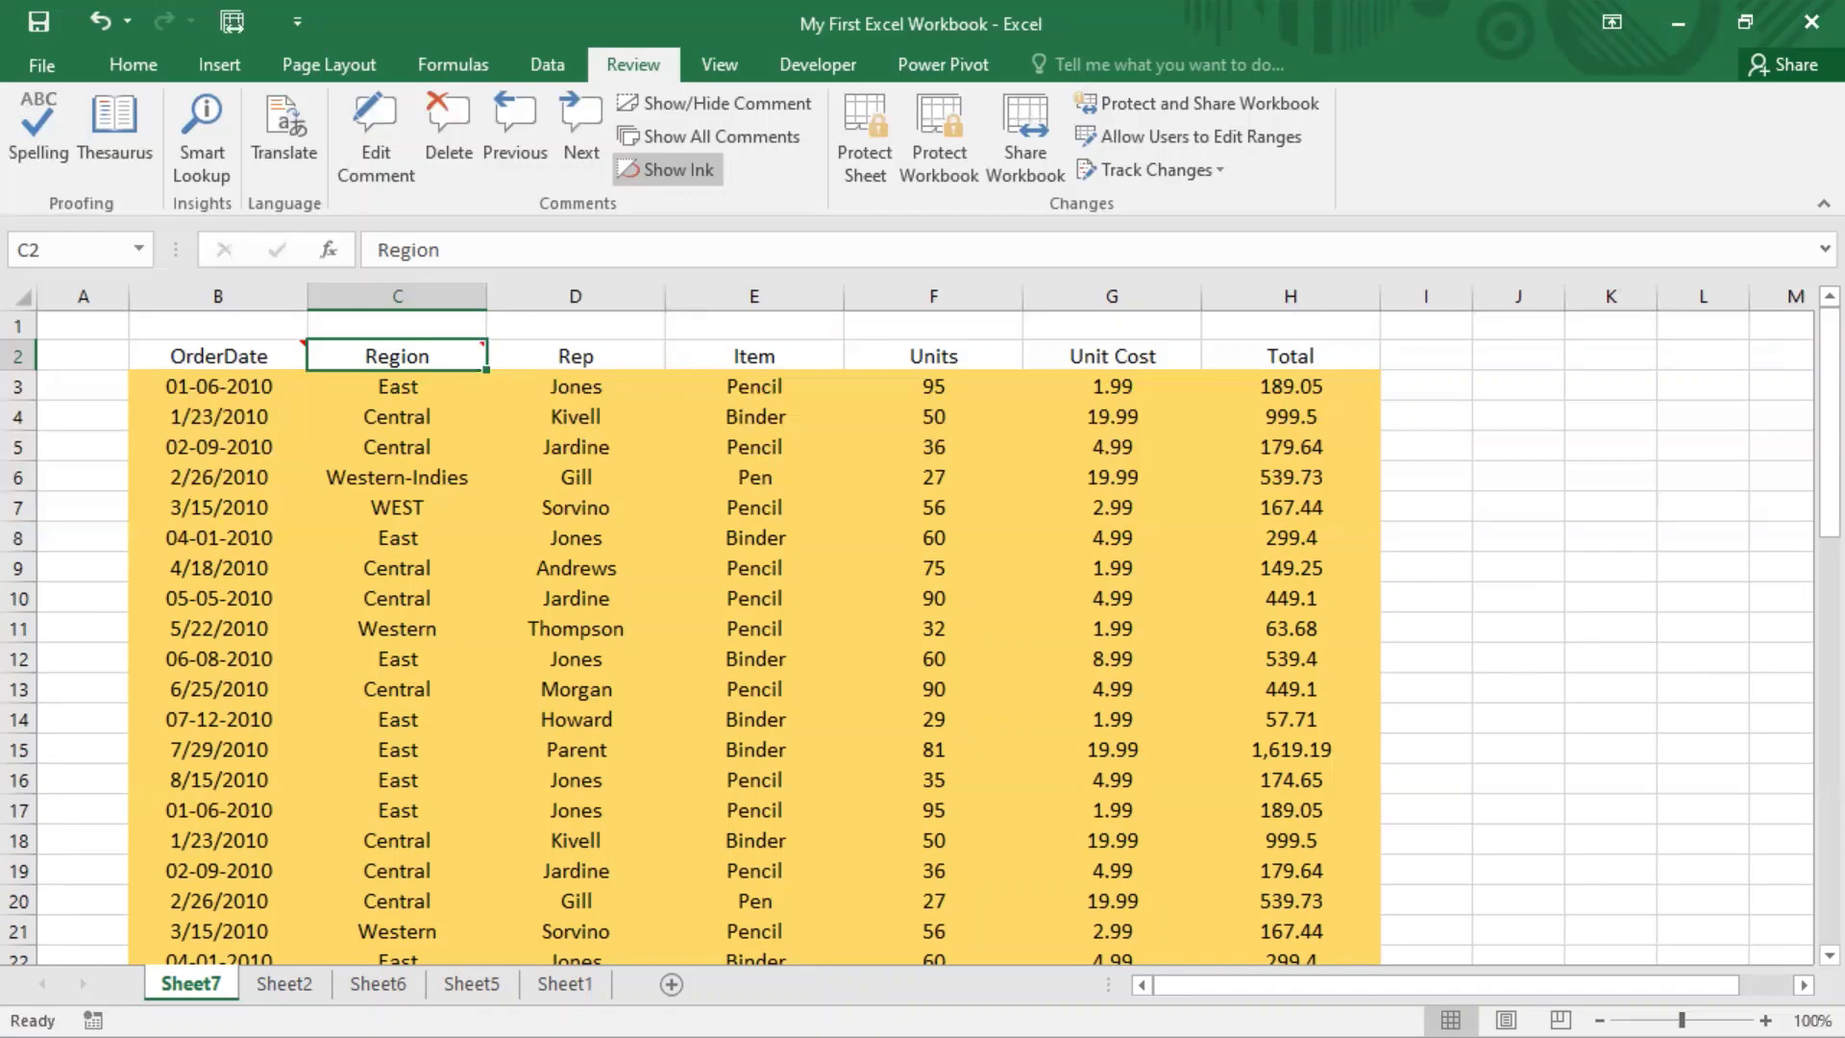
# Find and open the Windows On-Screen Keyboard over the worksheet
pyautogui.press('super')
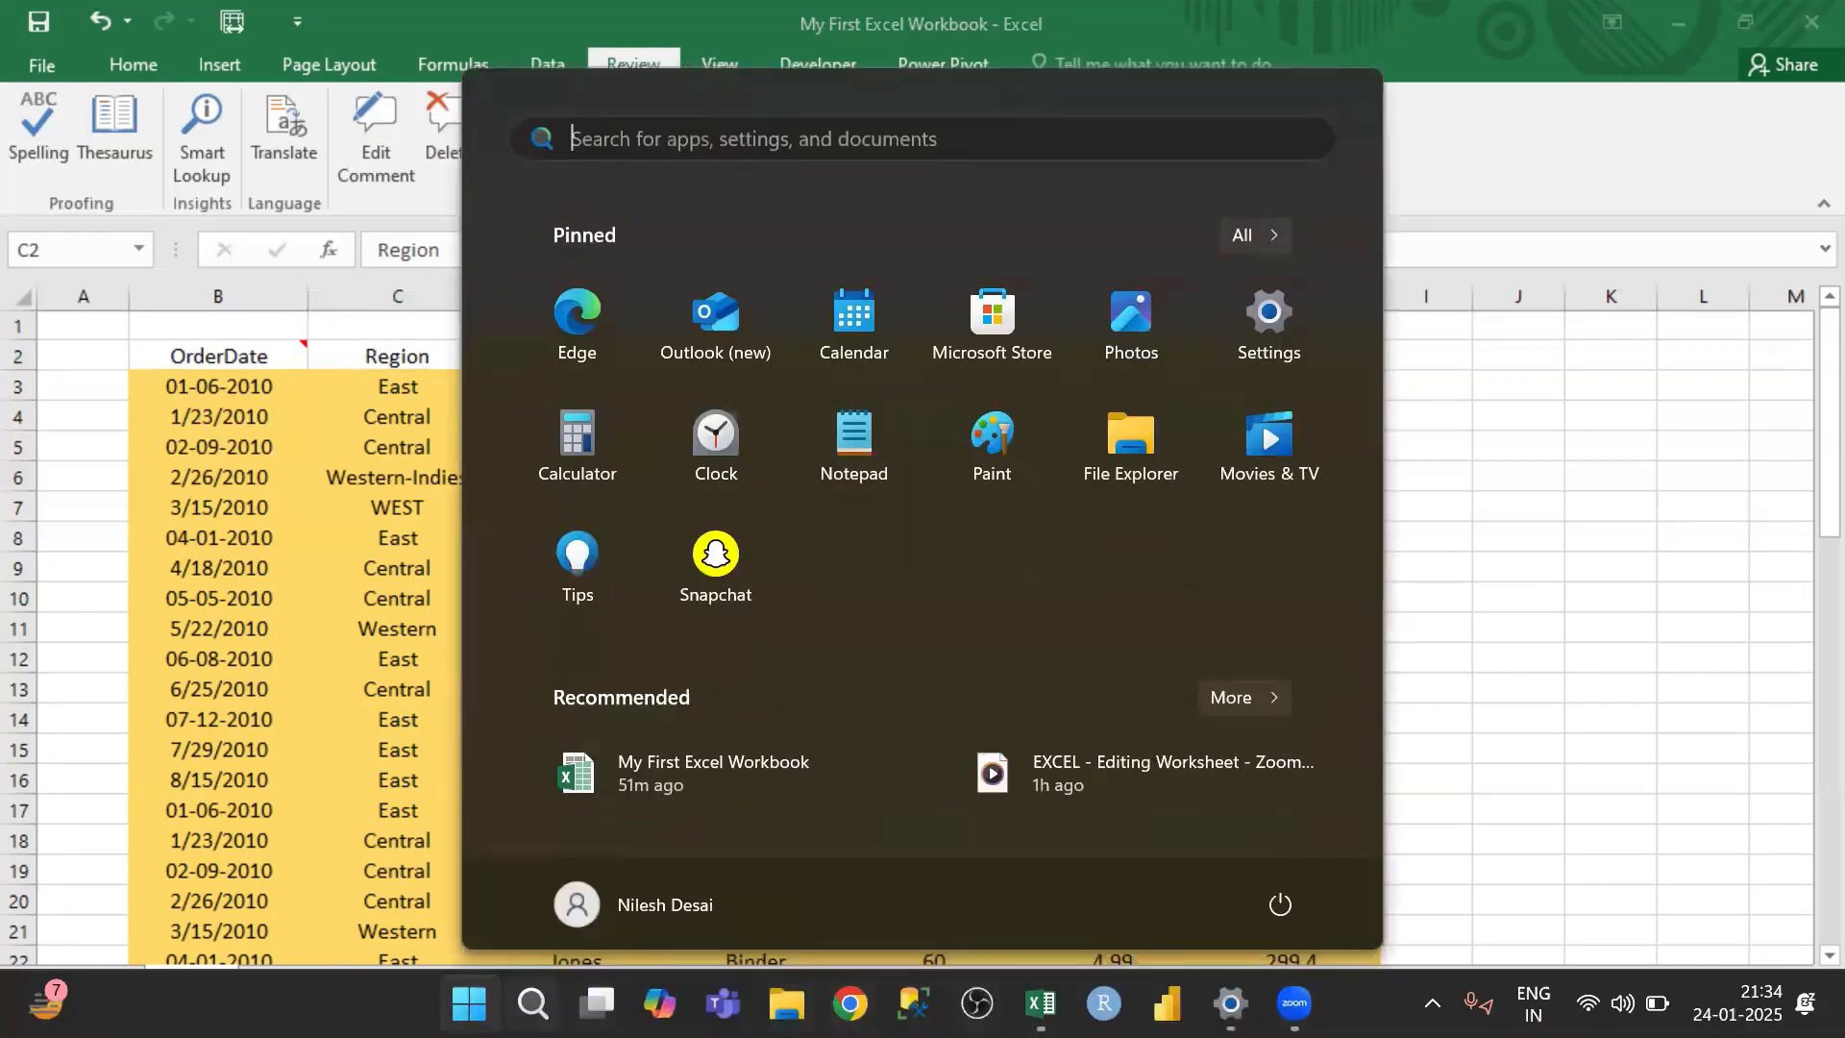
pyautogui.press('Escape')
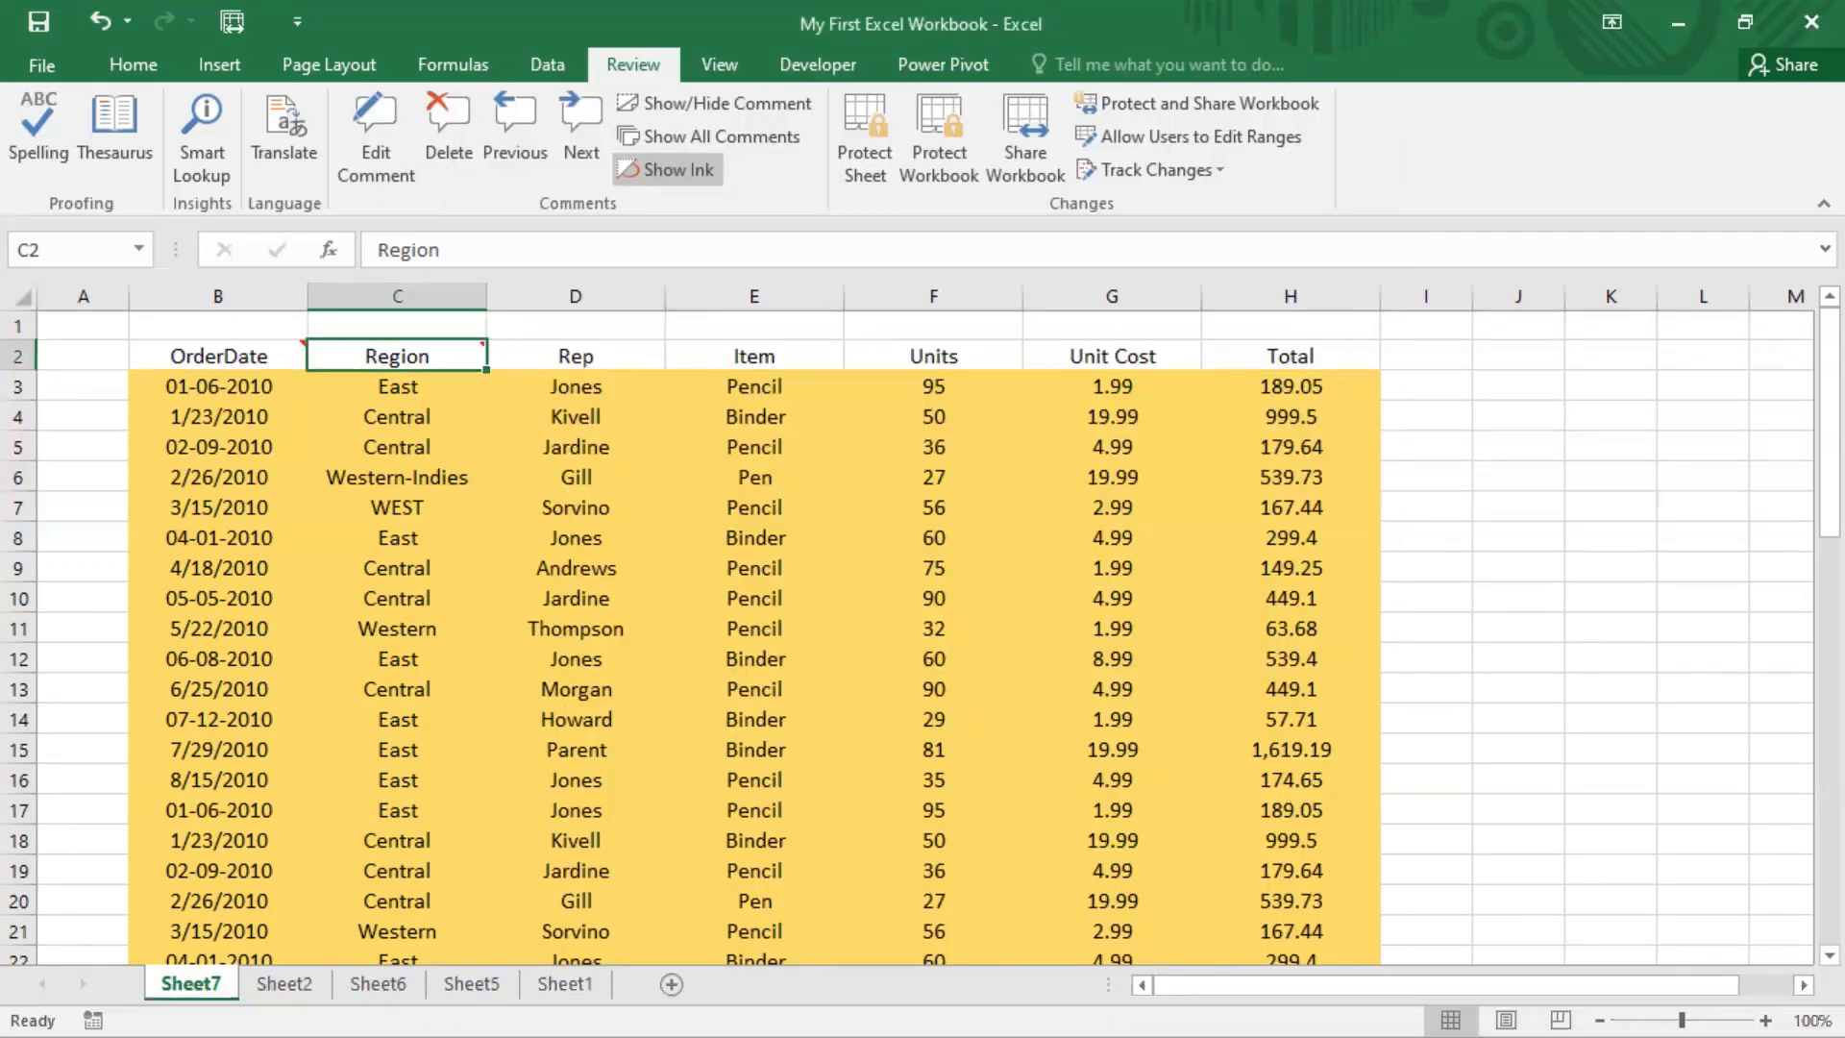
pyautogui.press('super')
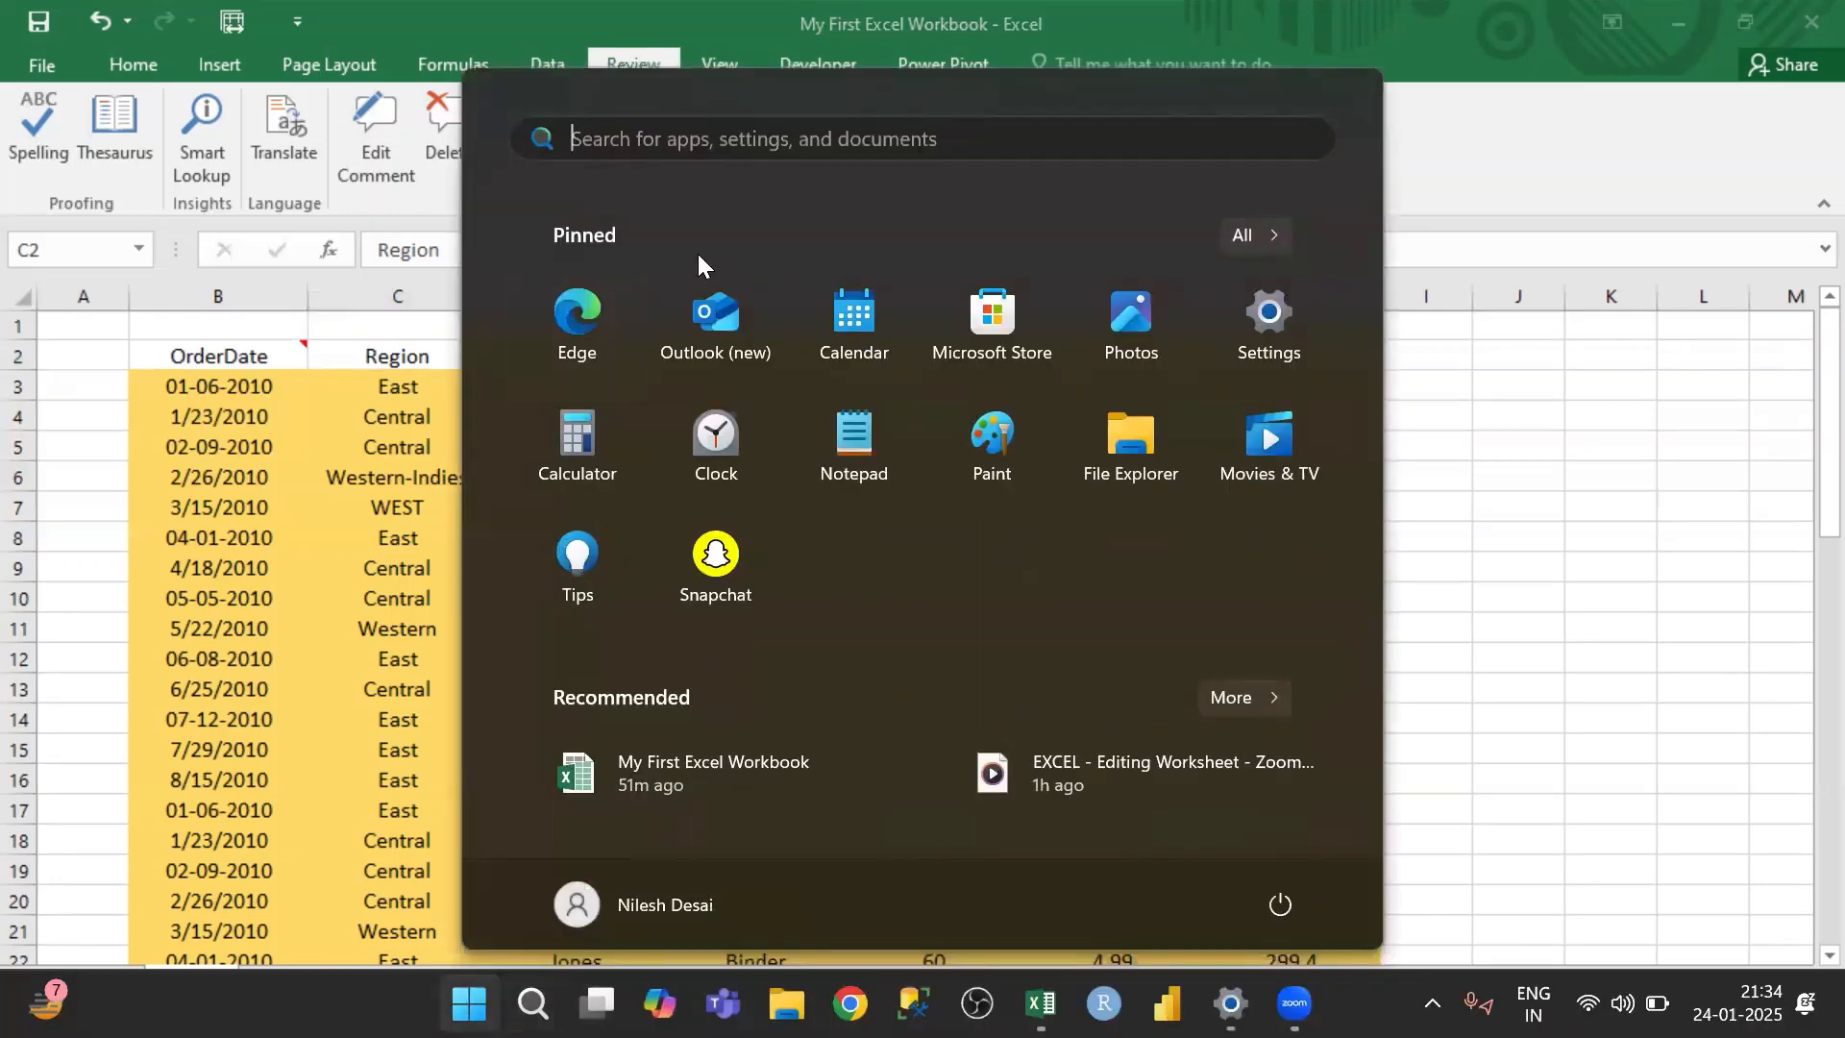
pyautogui.write('on')
pyautogui.click(511, 344)
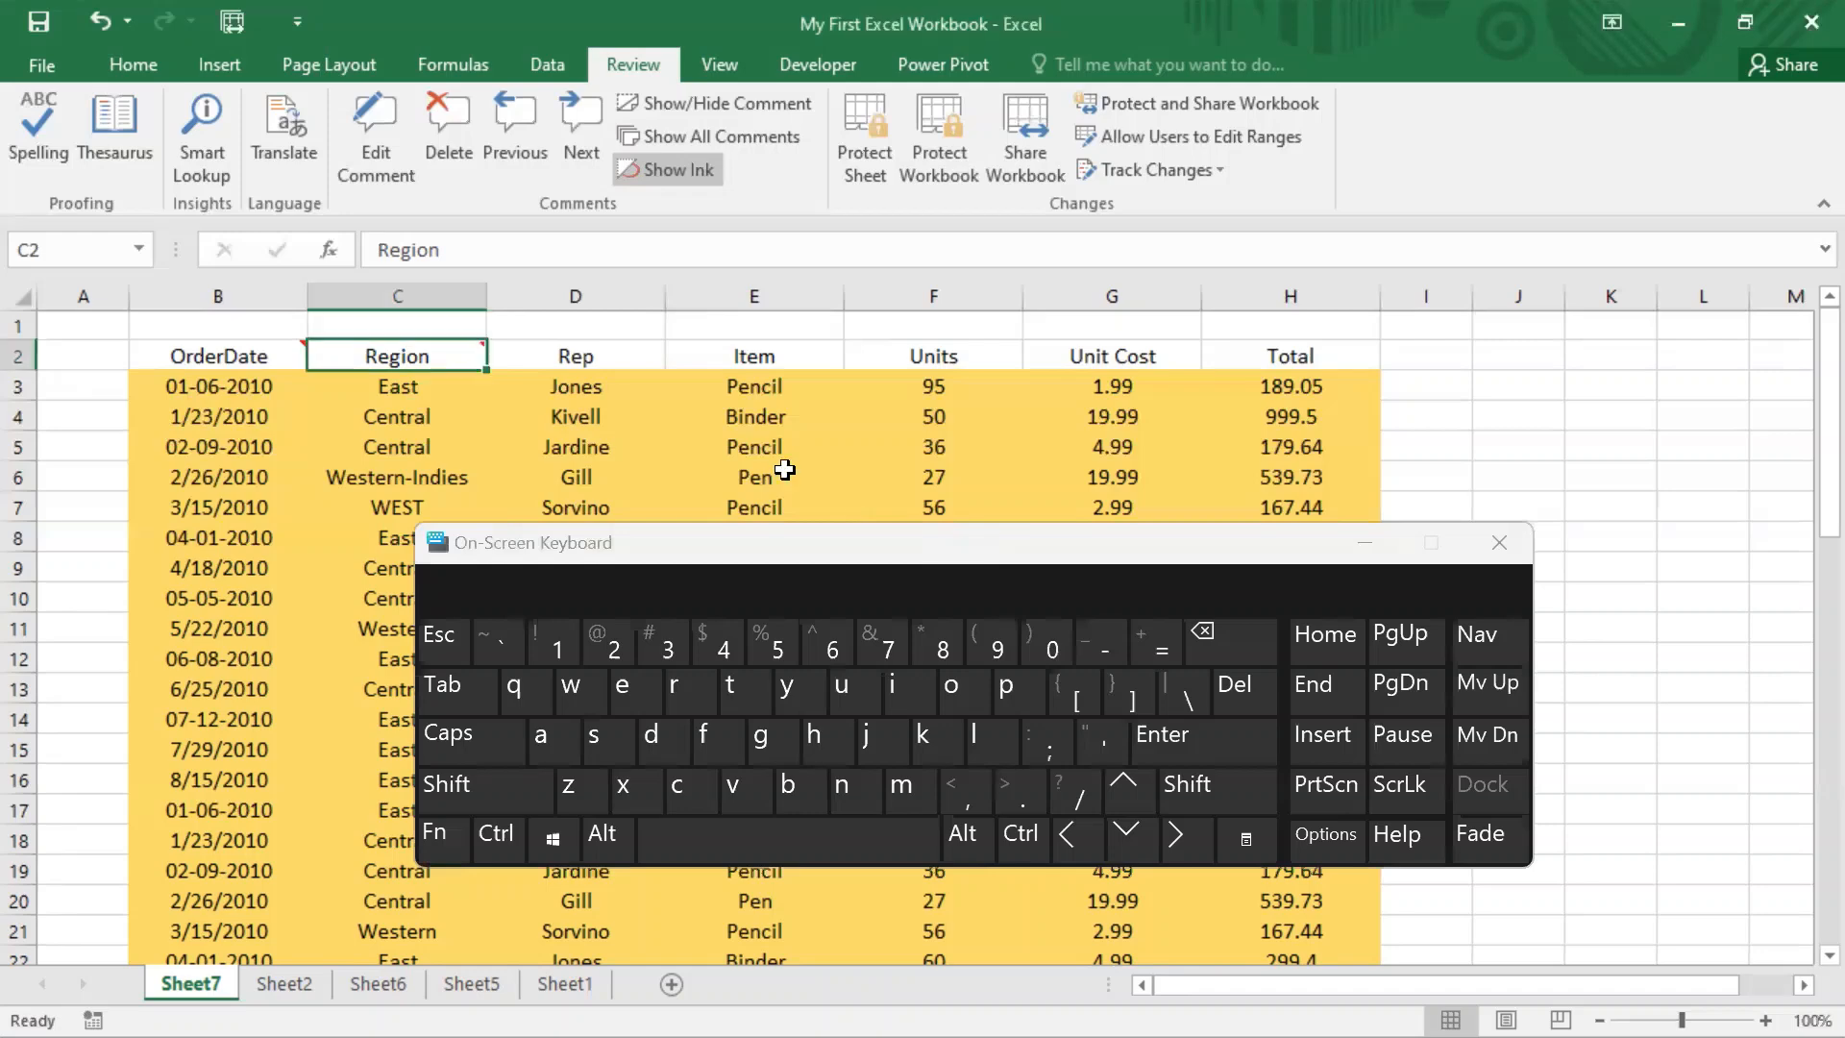
# Insert a new comment on the Total header in H2 using the On-Screen Keyboard
pyautogui.click(651, 451)
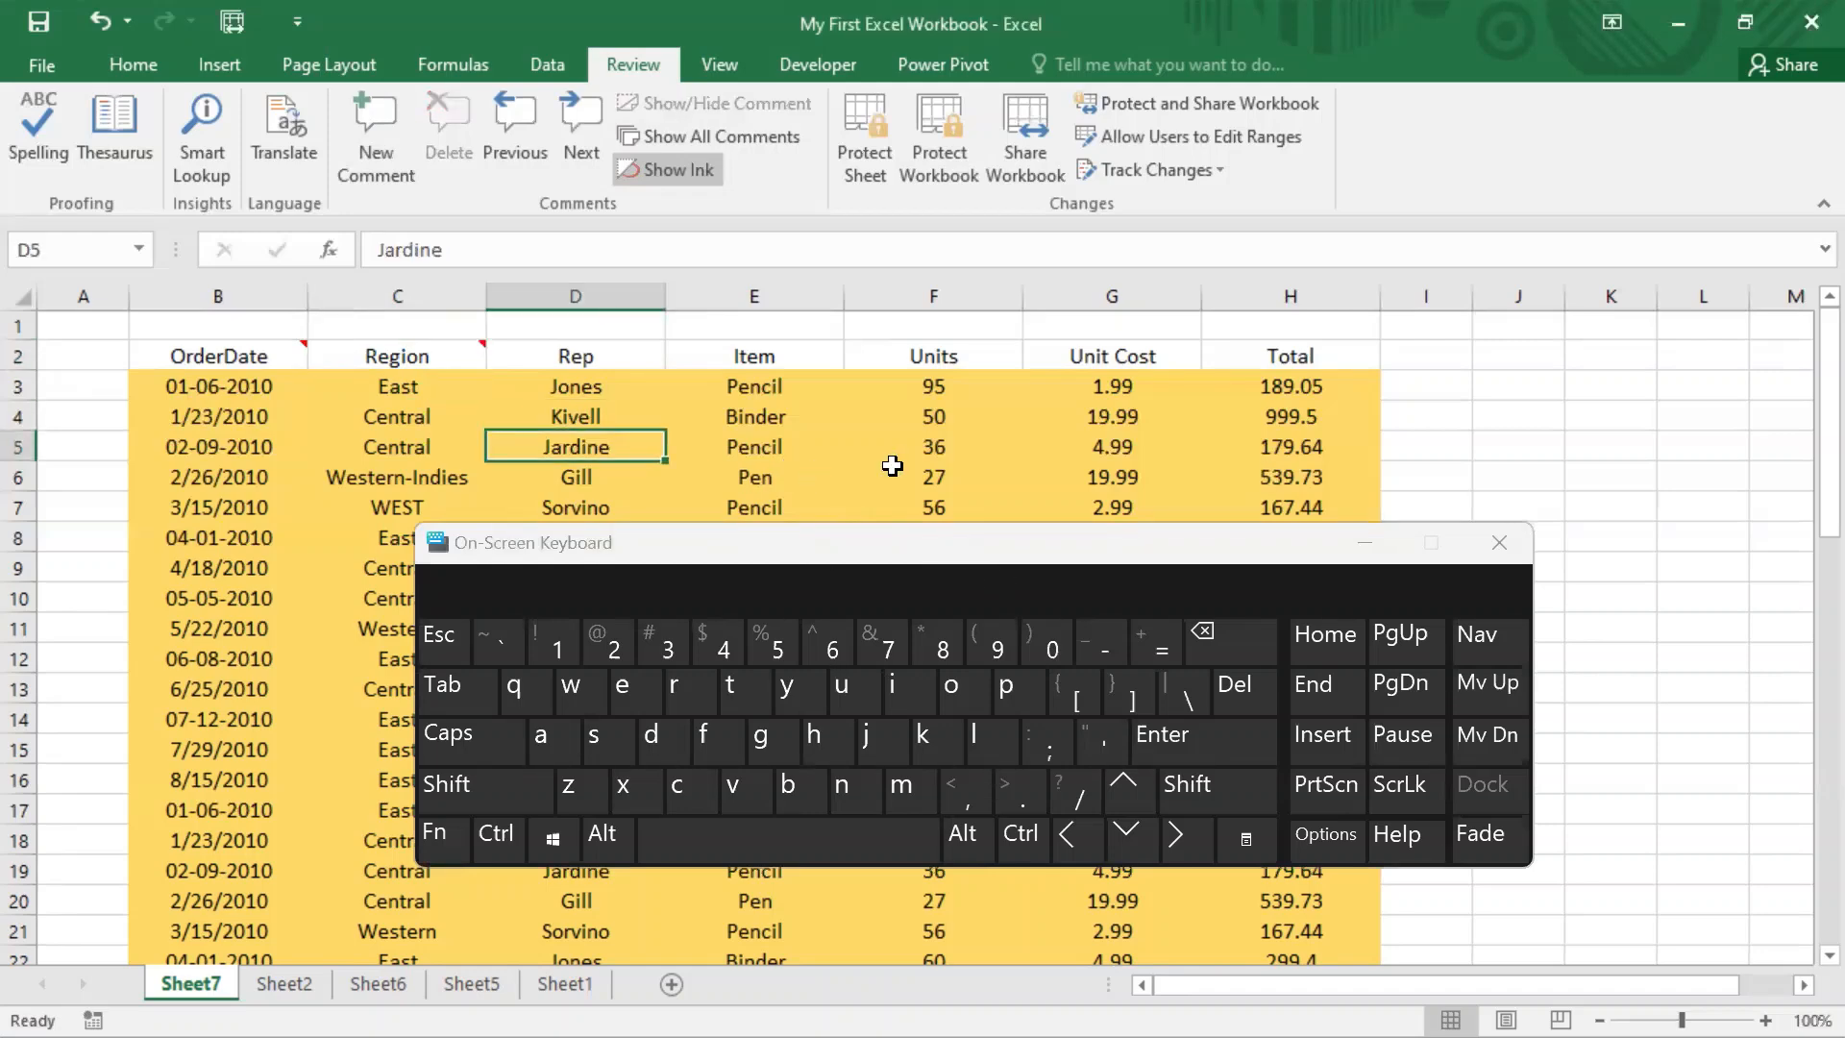
pyautogui.click(1267, 359)
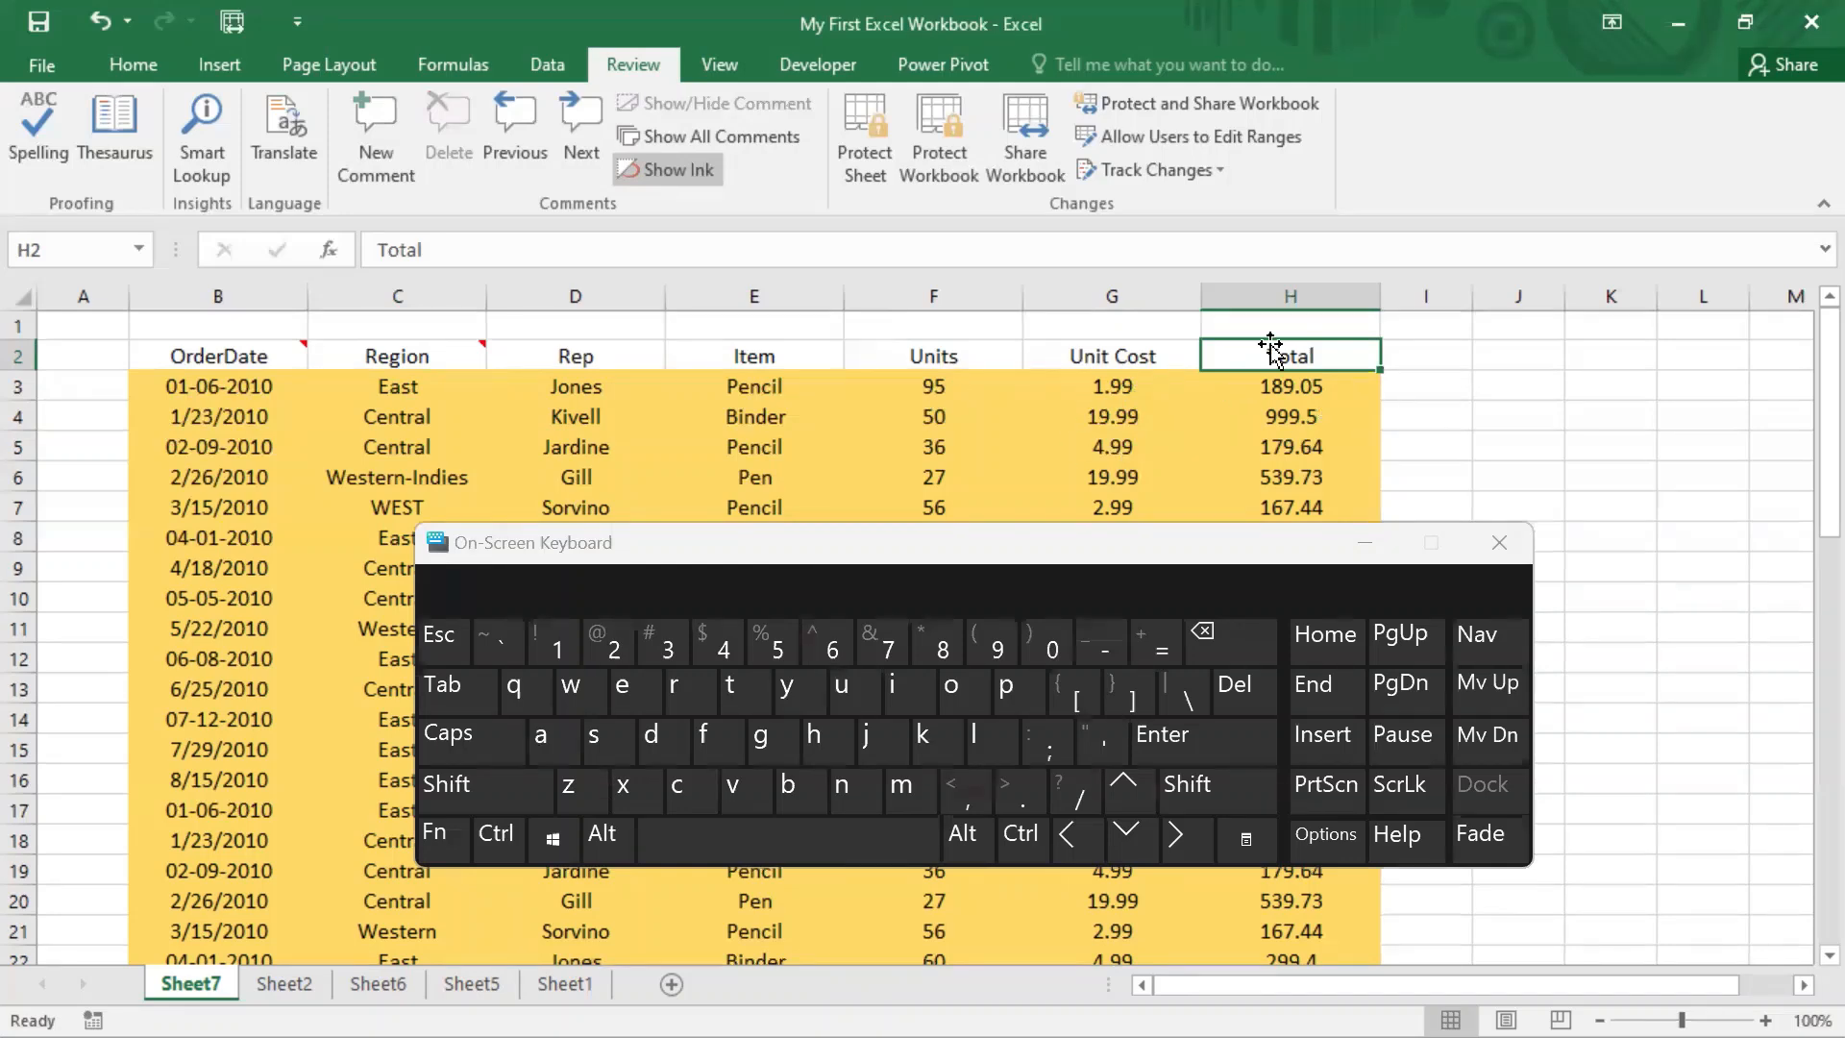
pyautogui.click(1296, 441)
pyautogui.click(1327, 362)
pyautogui.click(471, 778)
pyautogui.click(431, 838)
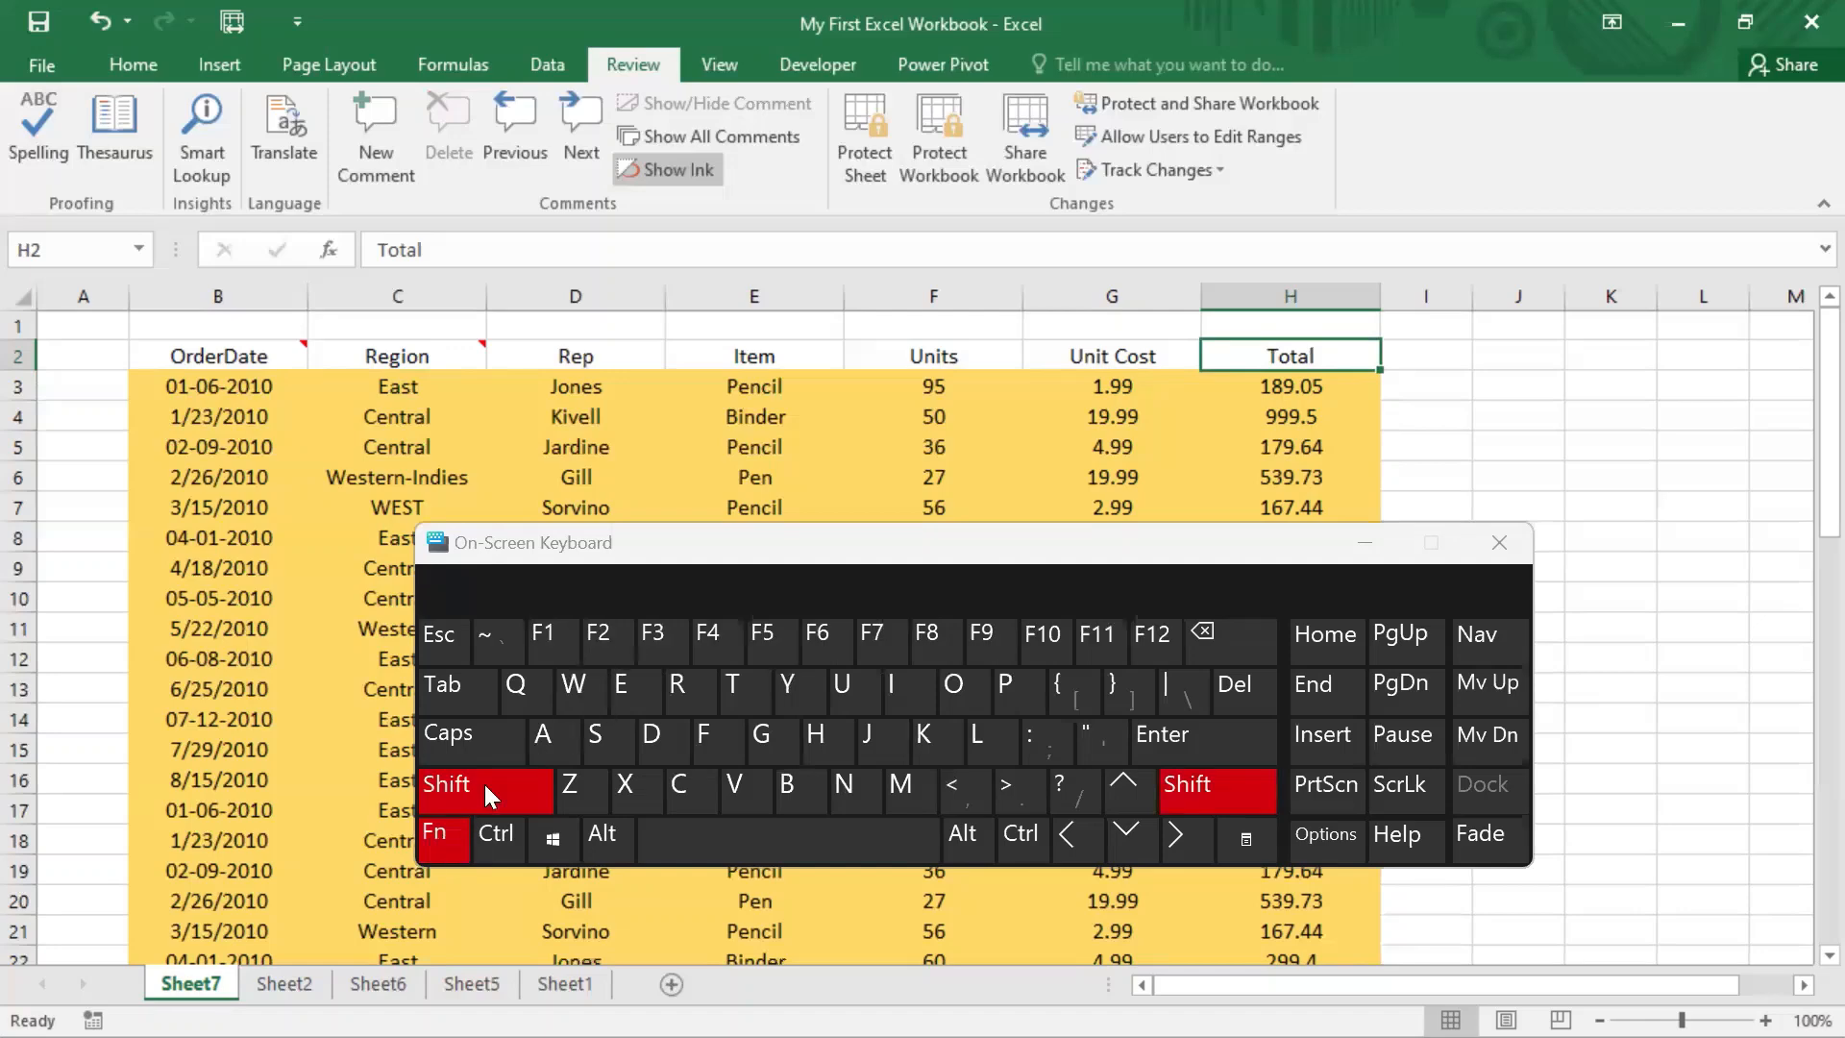
pyautogui.click(597, 634)
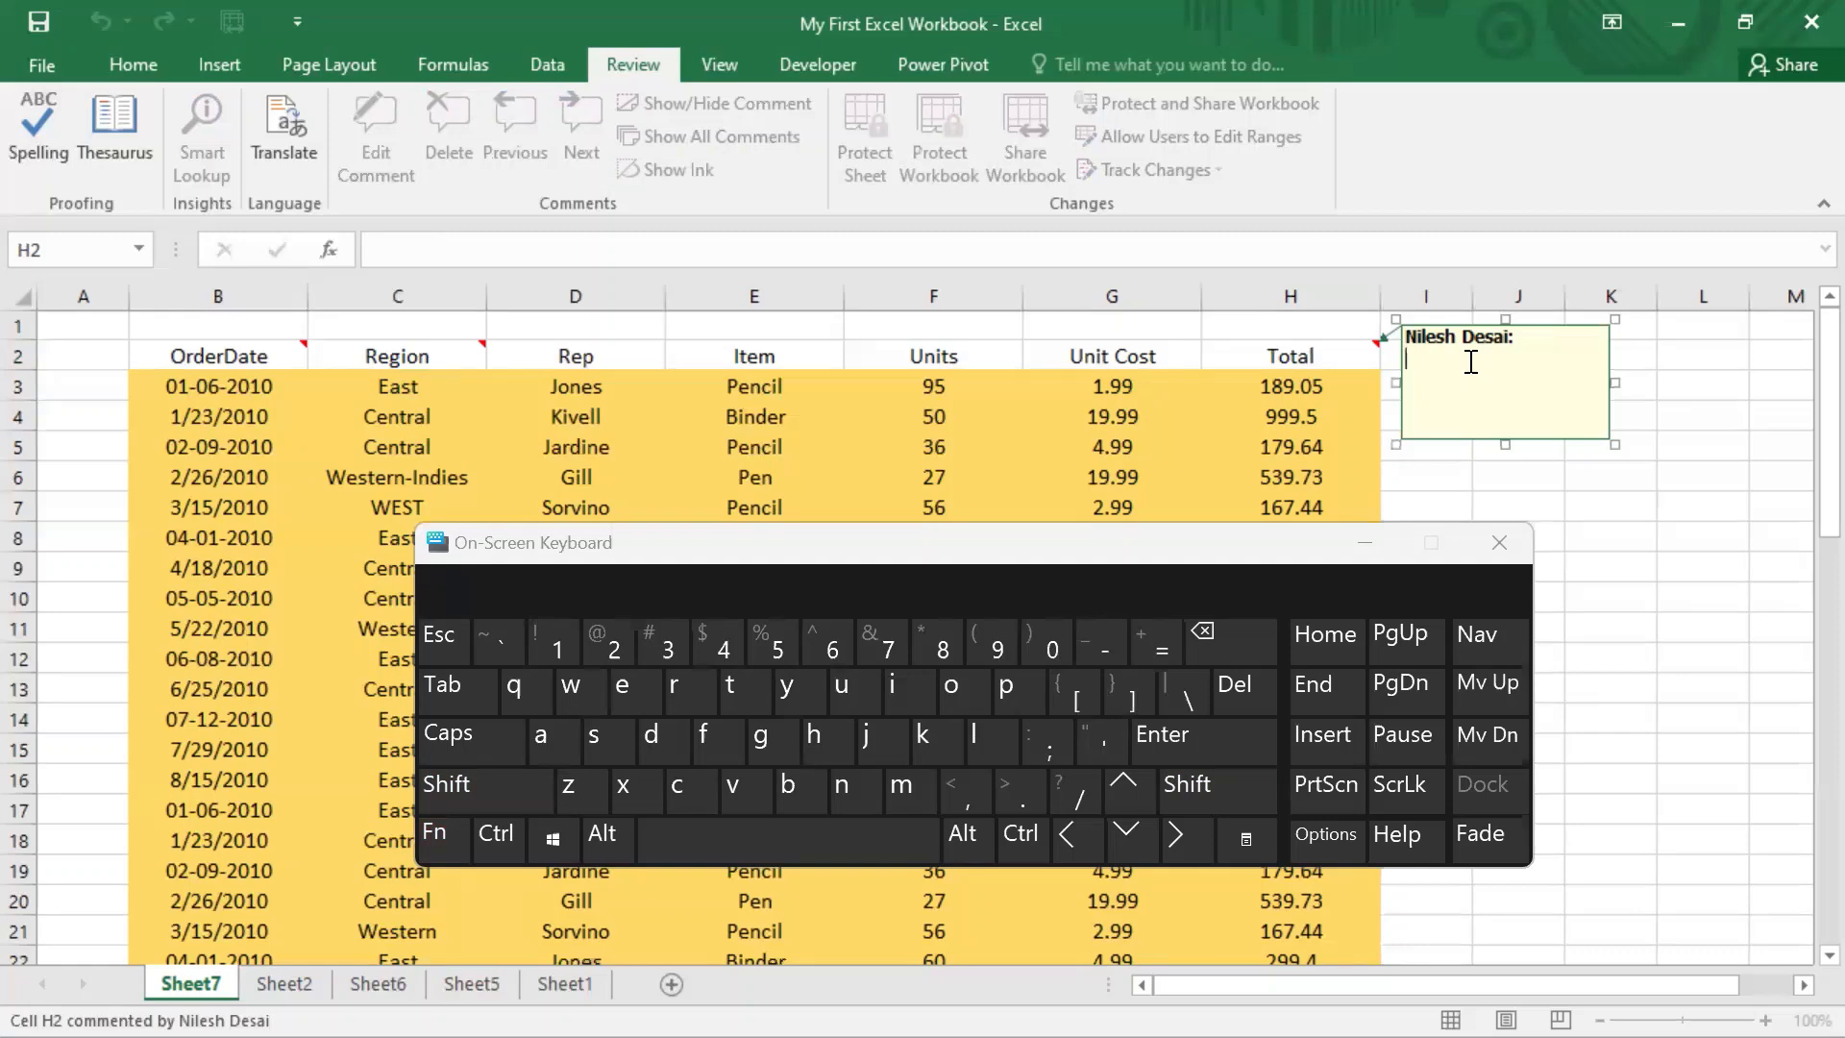
# Replace the author name in the Total comment with "The total is calculated by multipyling Units with Units cost" and minimize the On-Screen Keyboard
pyautogui.moveTo(1447, 356); pyautogui.dragTo(1224, 296)
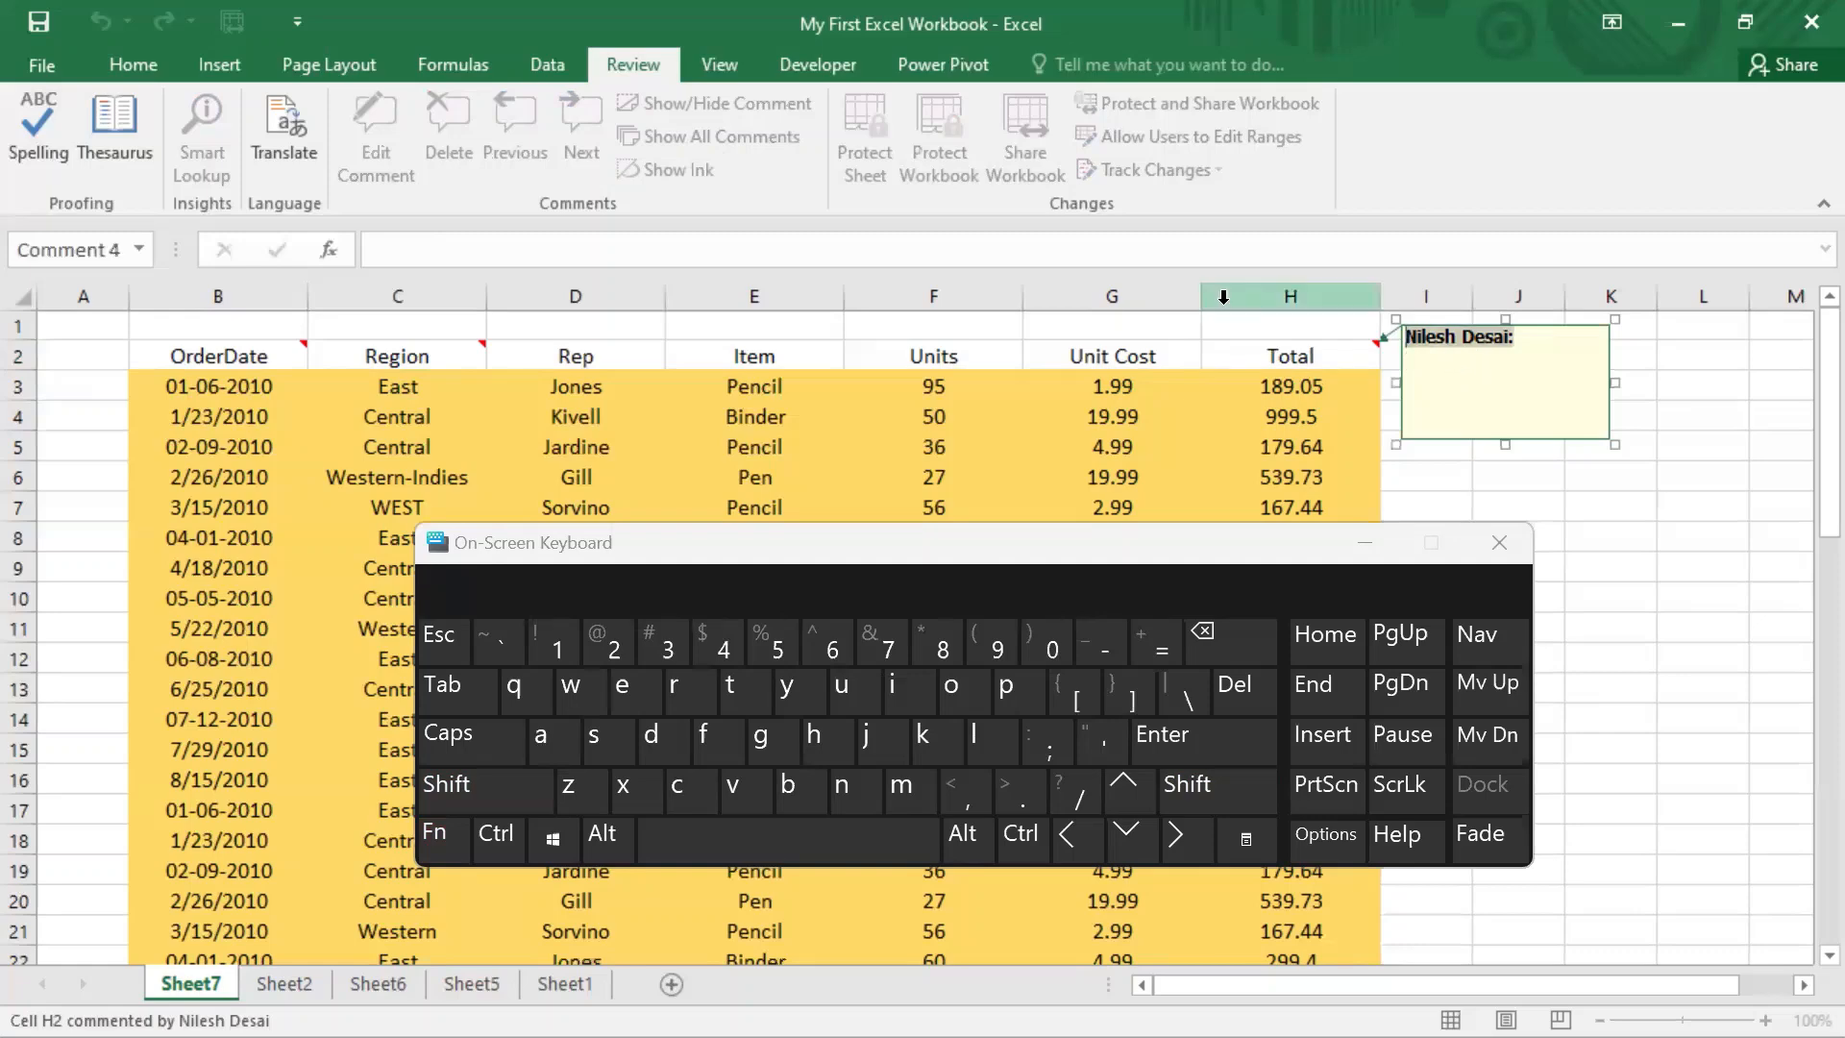
pyautogui.write('The total')
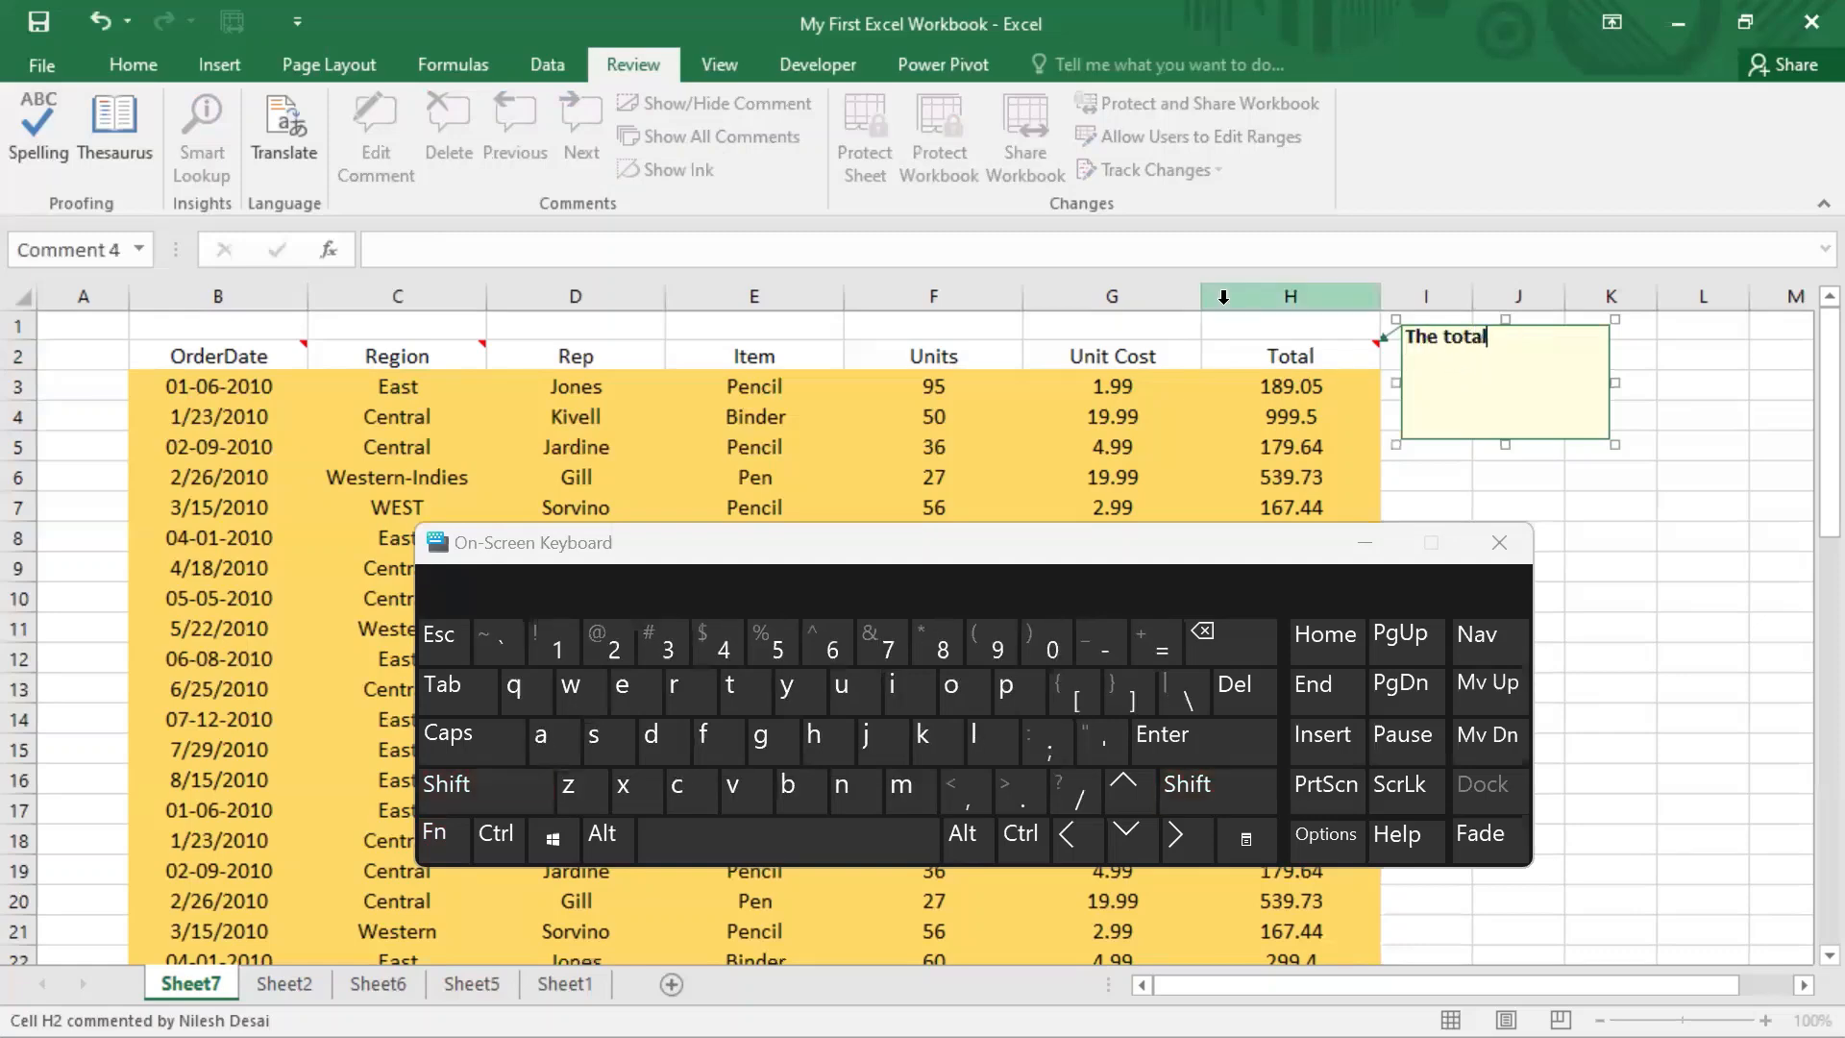
pyautogui.write(' is calculated by multi')
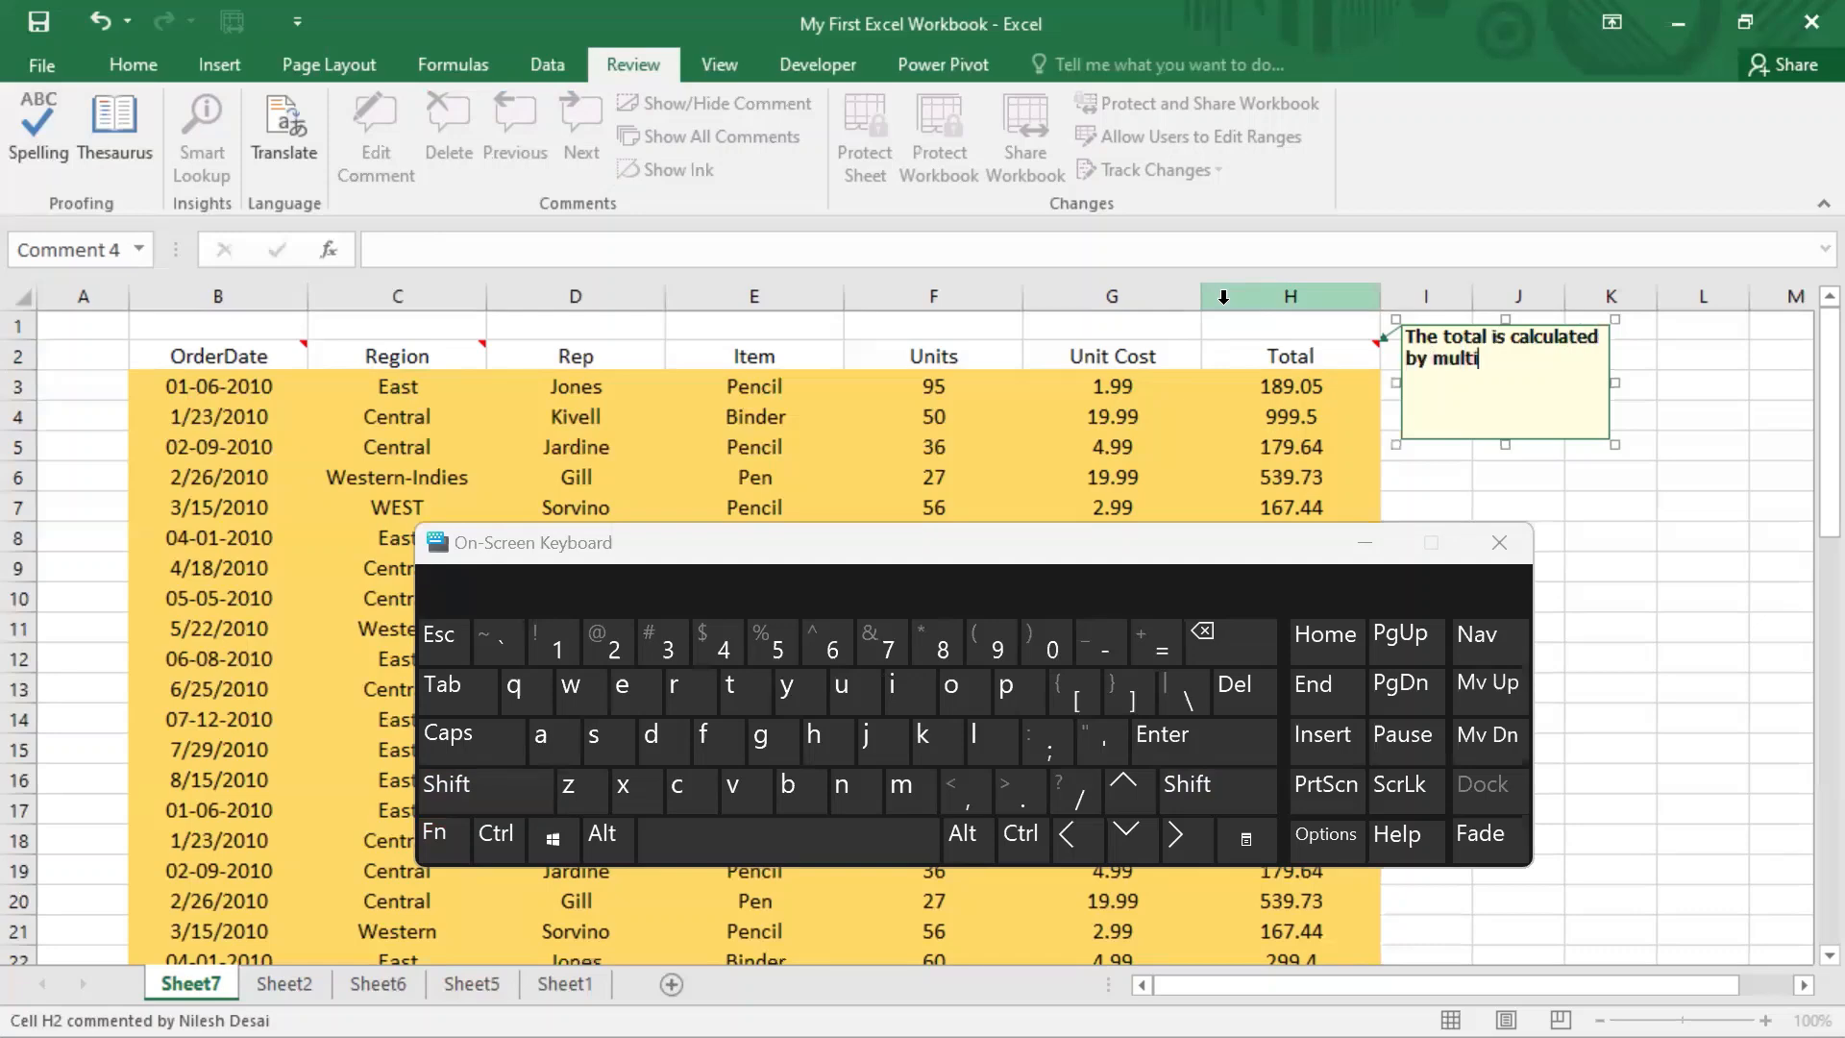
pyautogui.write('pyling Units with ')
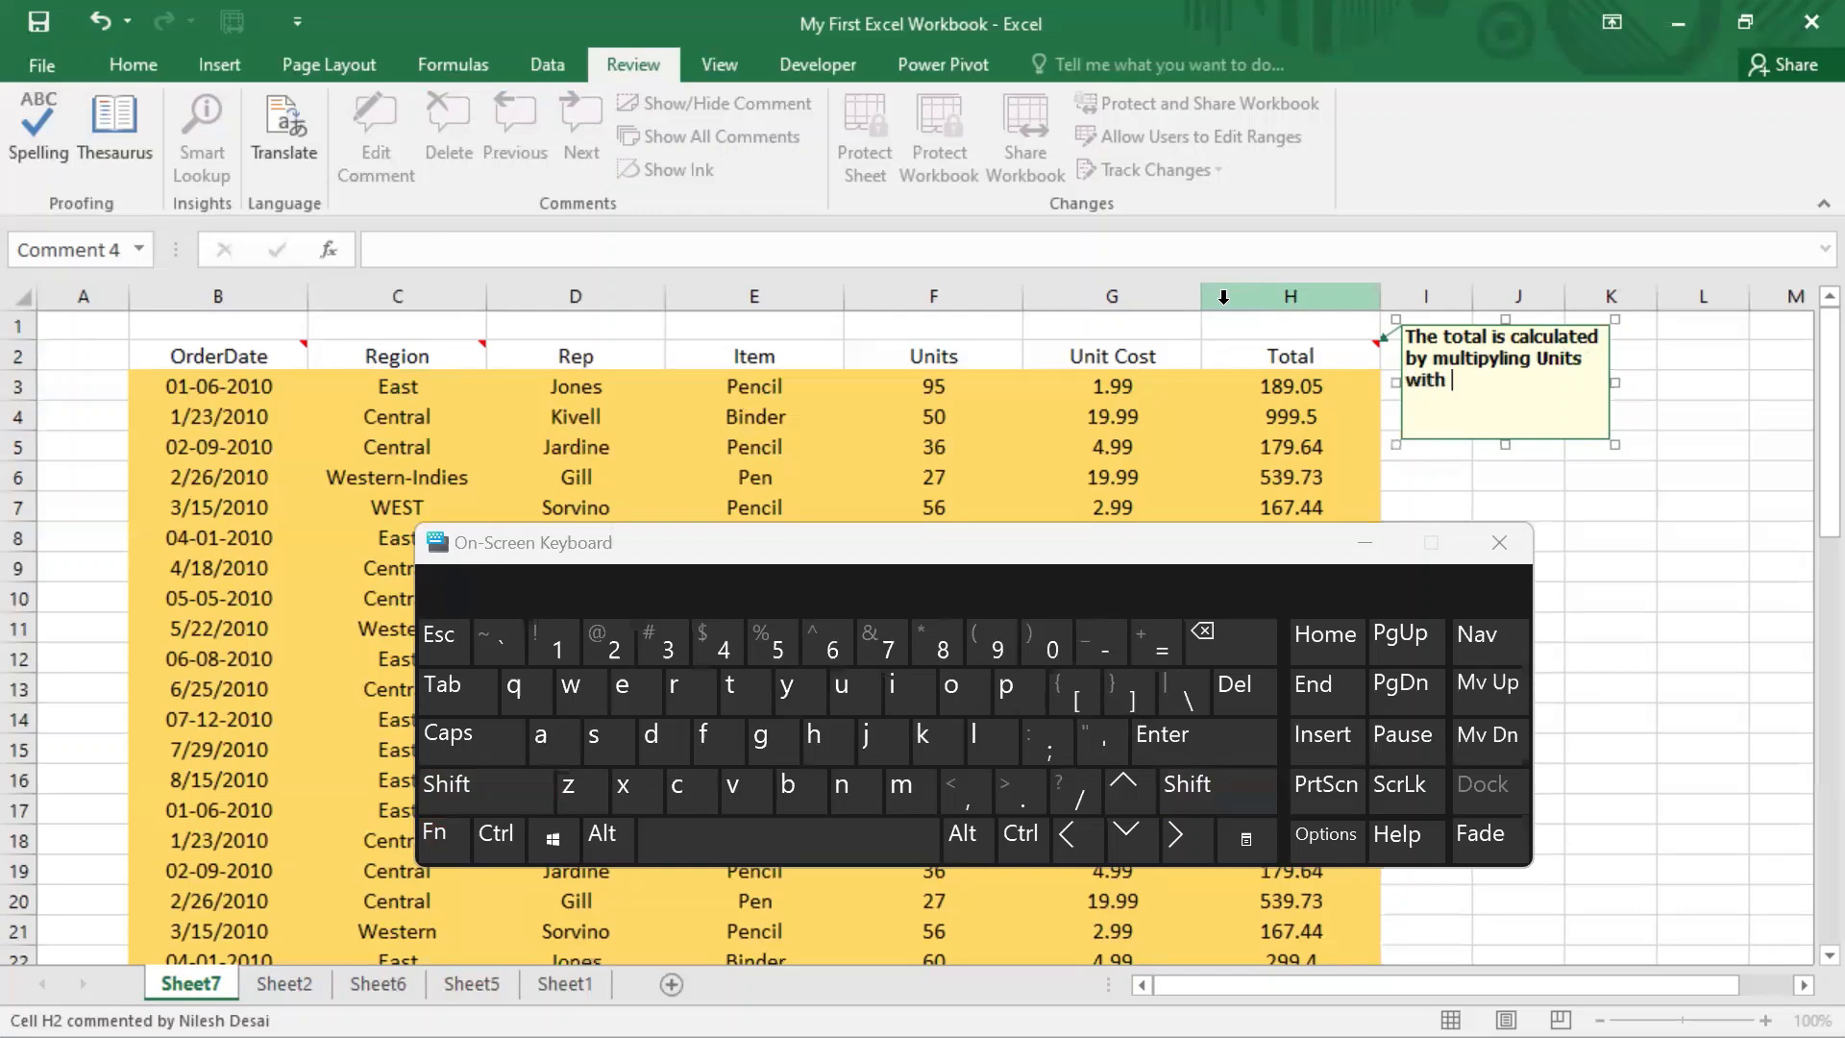
pyautogui.write('Units cost')
pyautogui.click(1181, 452)
pyautogui.moveTo(1305, 357)
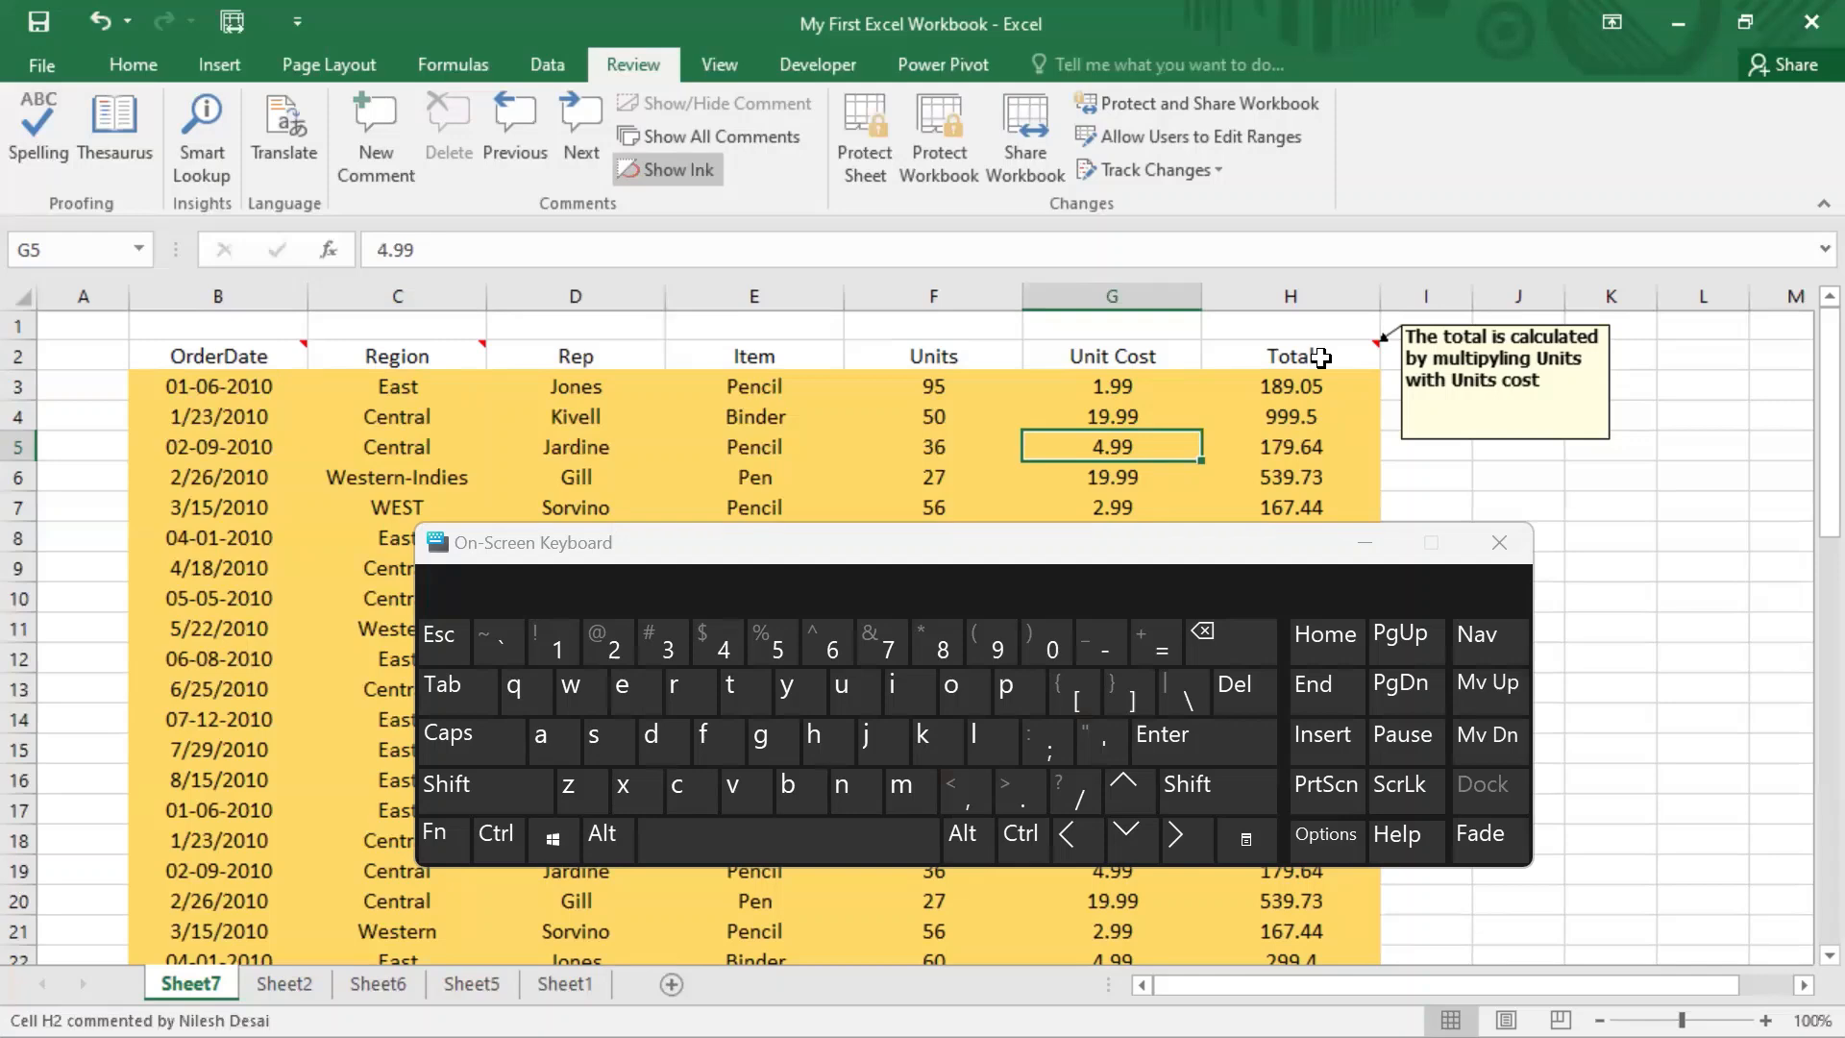
pyautogui.click(1365, 544)
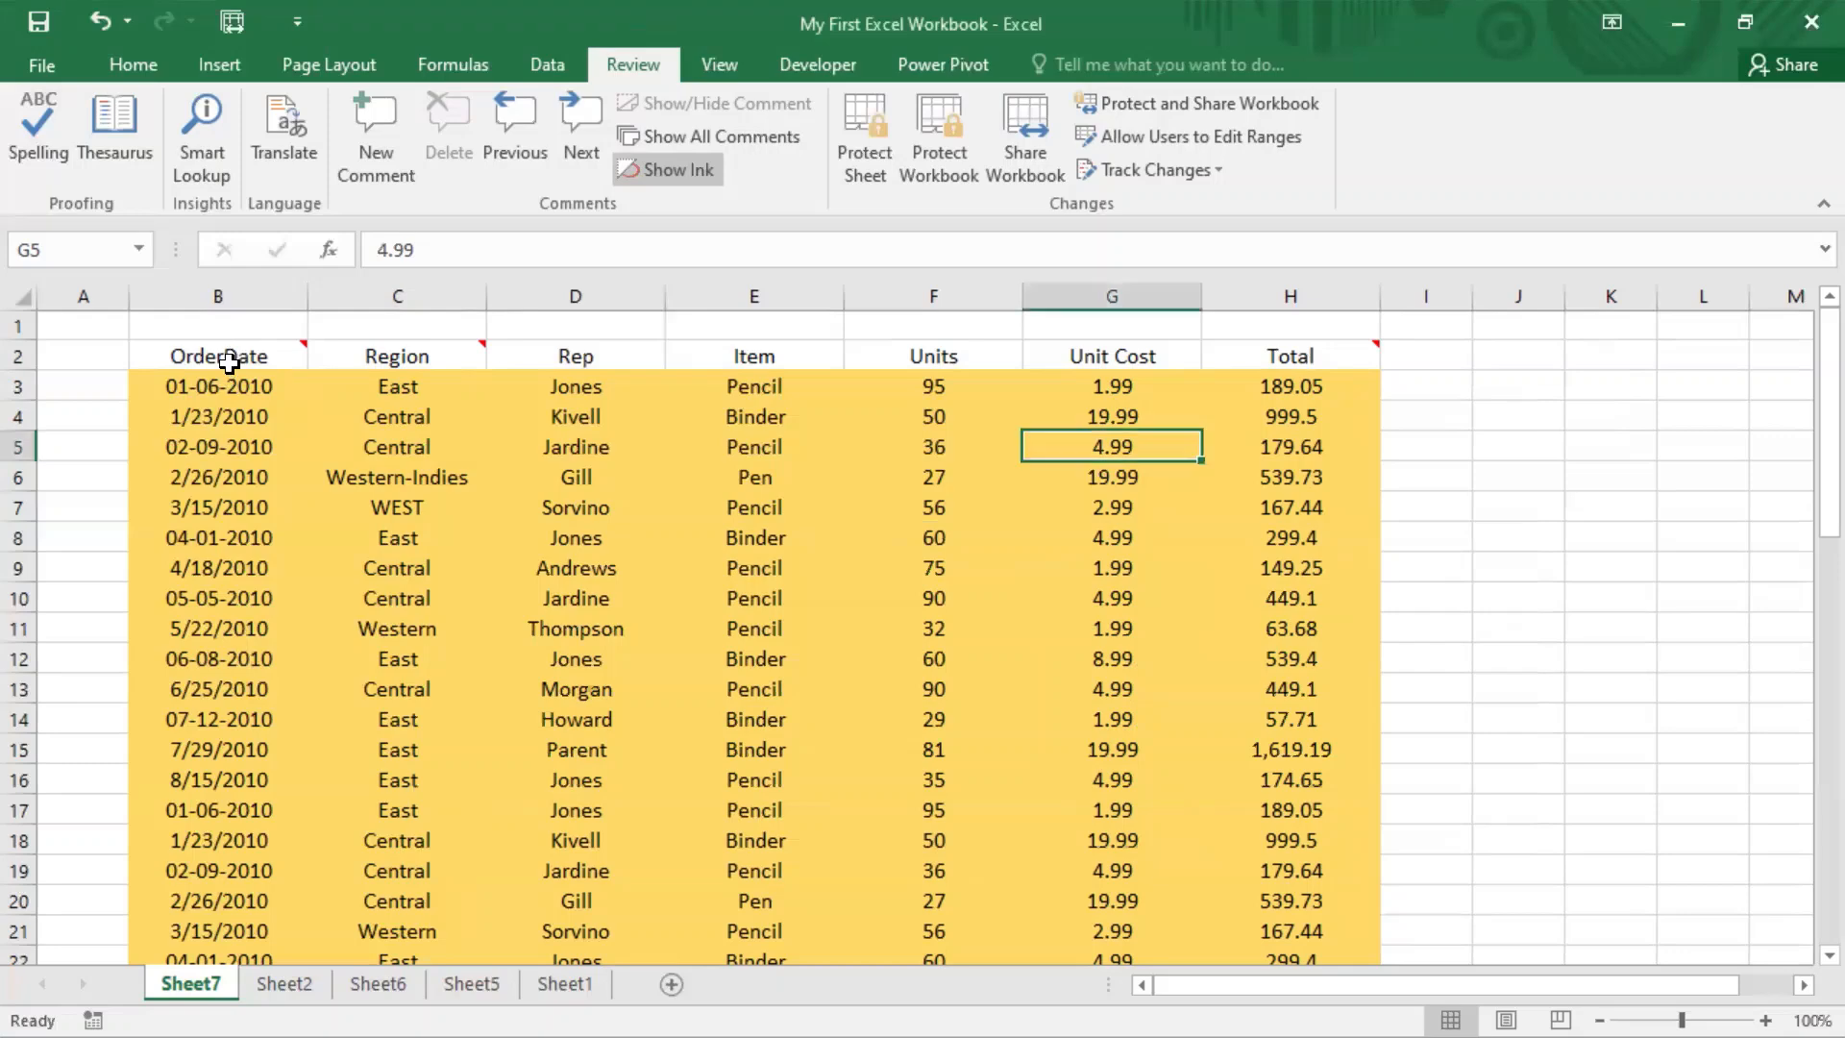
# Examine the comment command offered for cell B6 and the comments attached to the OrderDate, Region and Total headers
pyautogui.click(234, 469)
pyautogui.rightClick(234, 469)
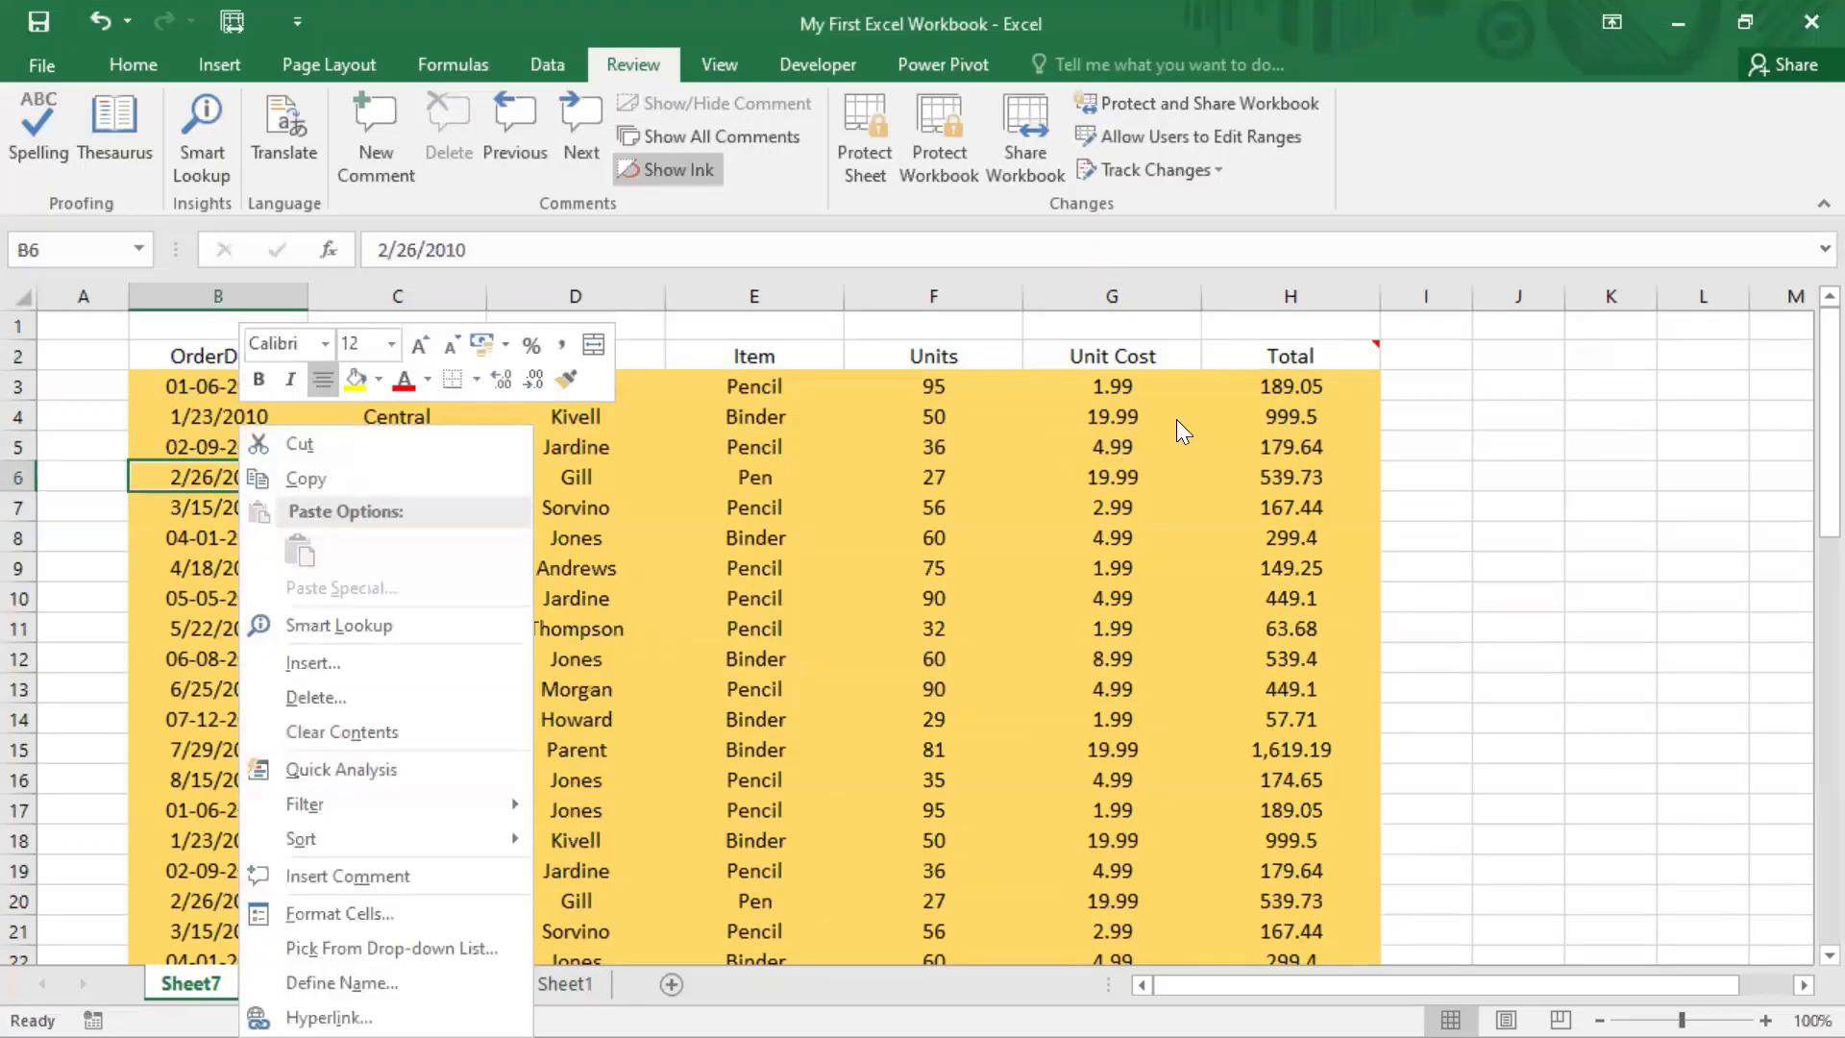
pyautogui.press('Escape')
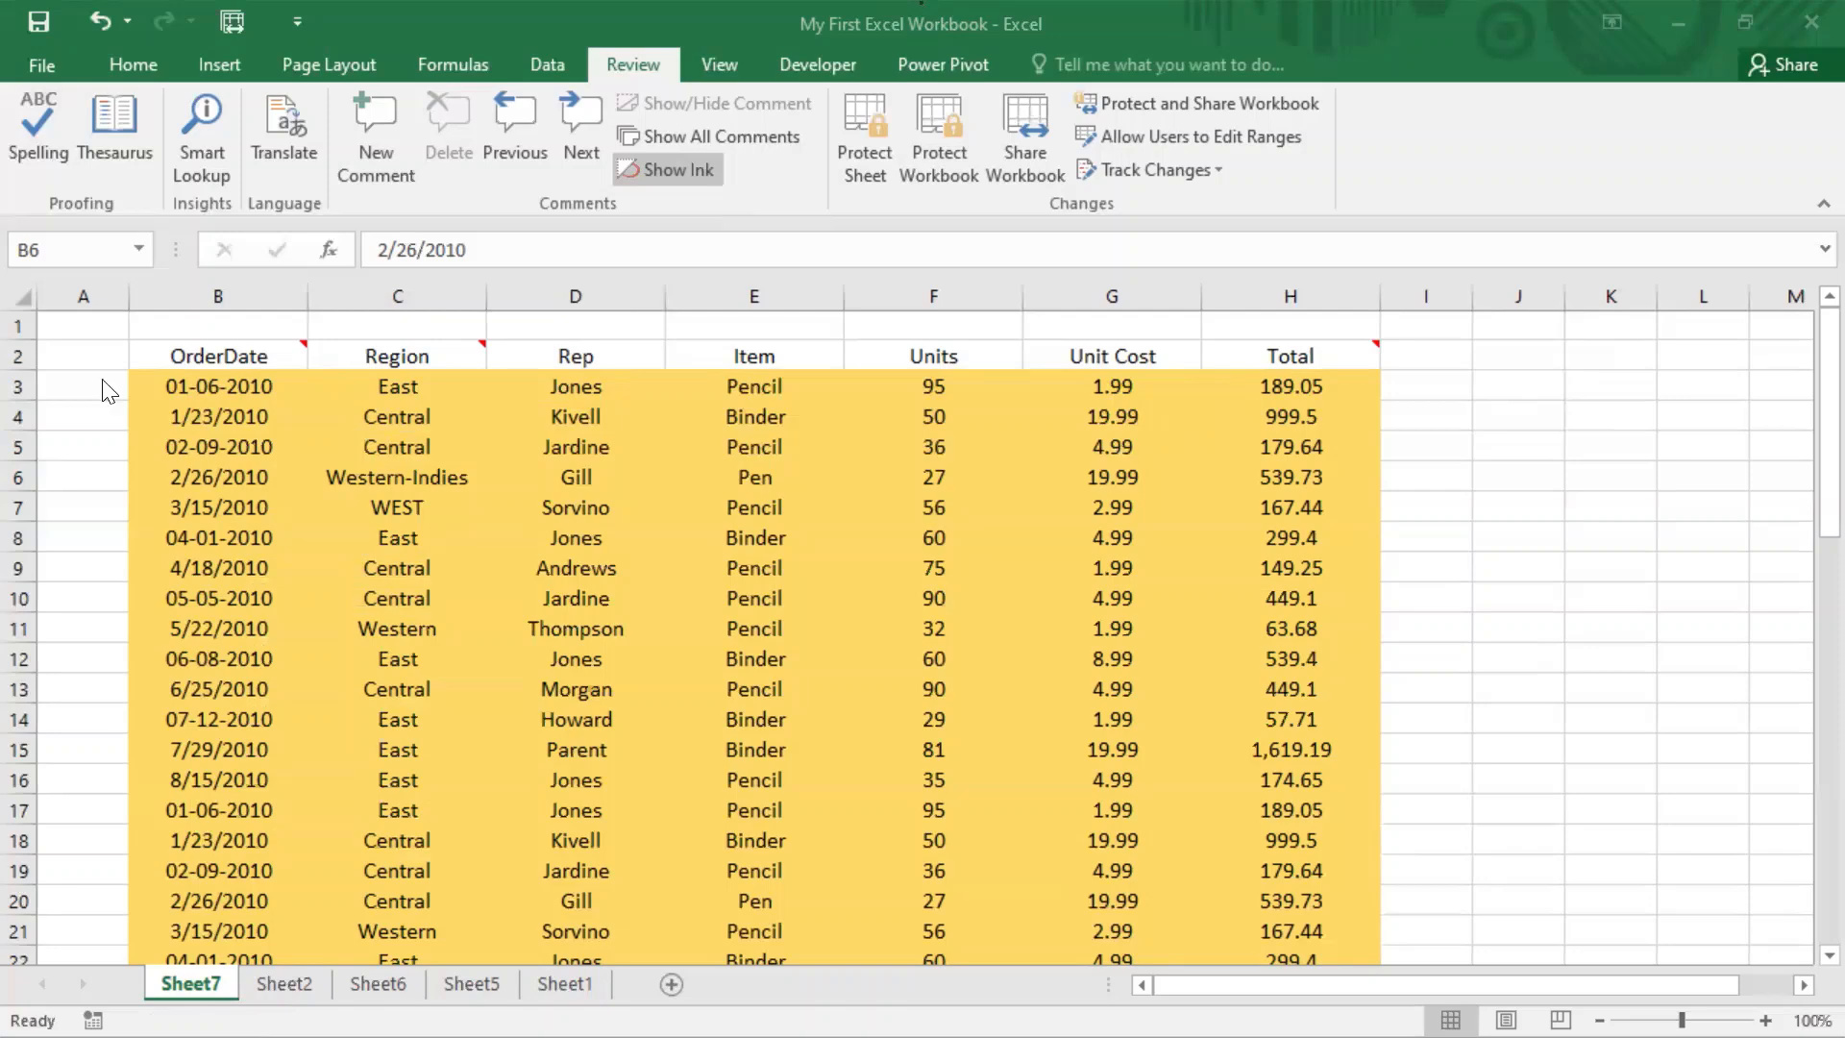
pyautogui.moveTo(276, 351)
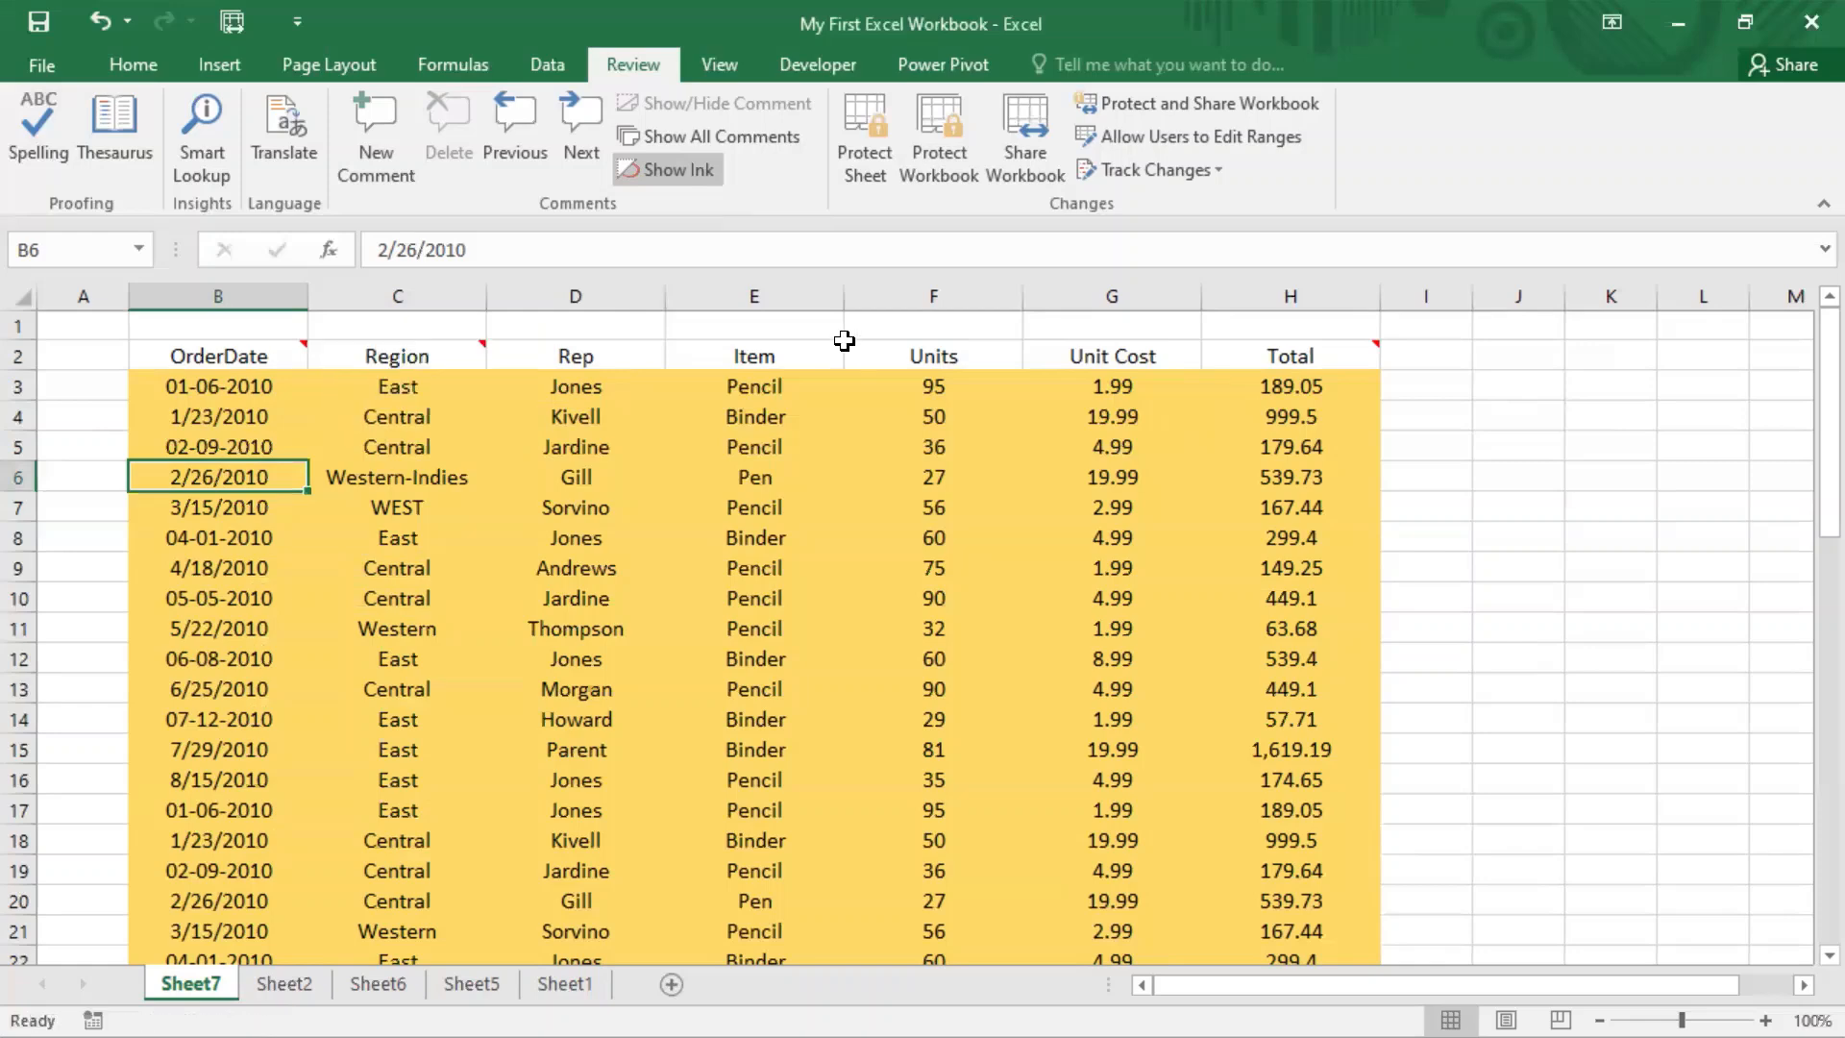
pyautogui.moveTo(1365, 356)
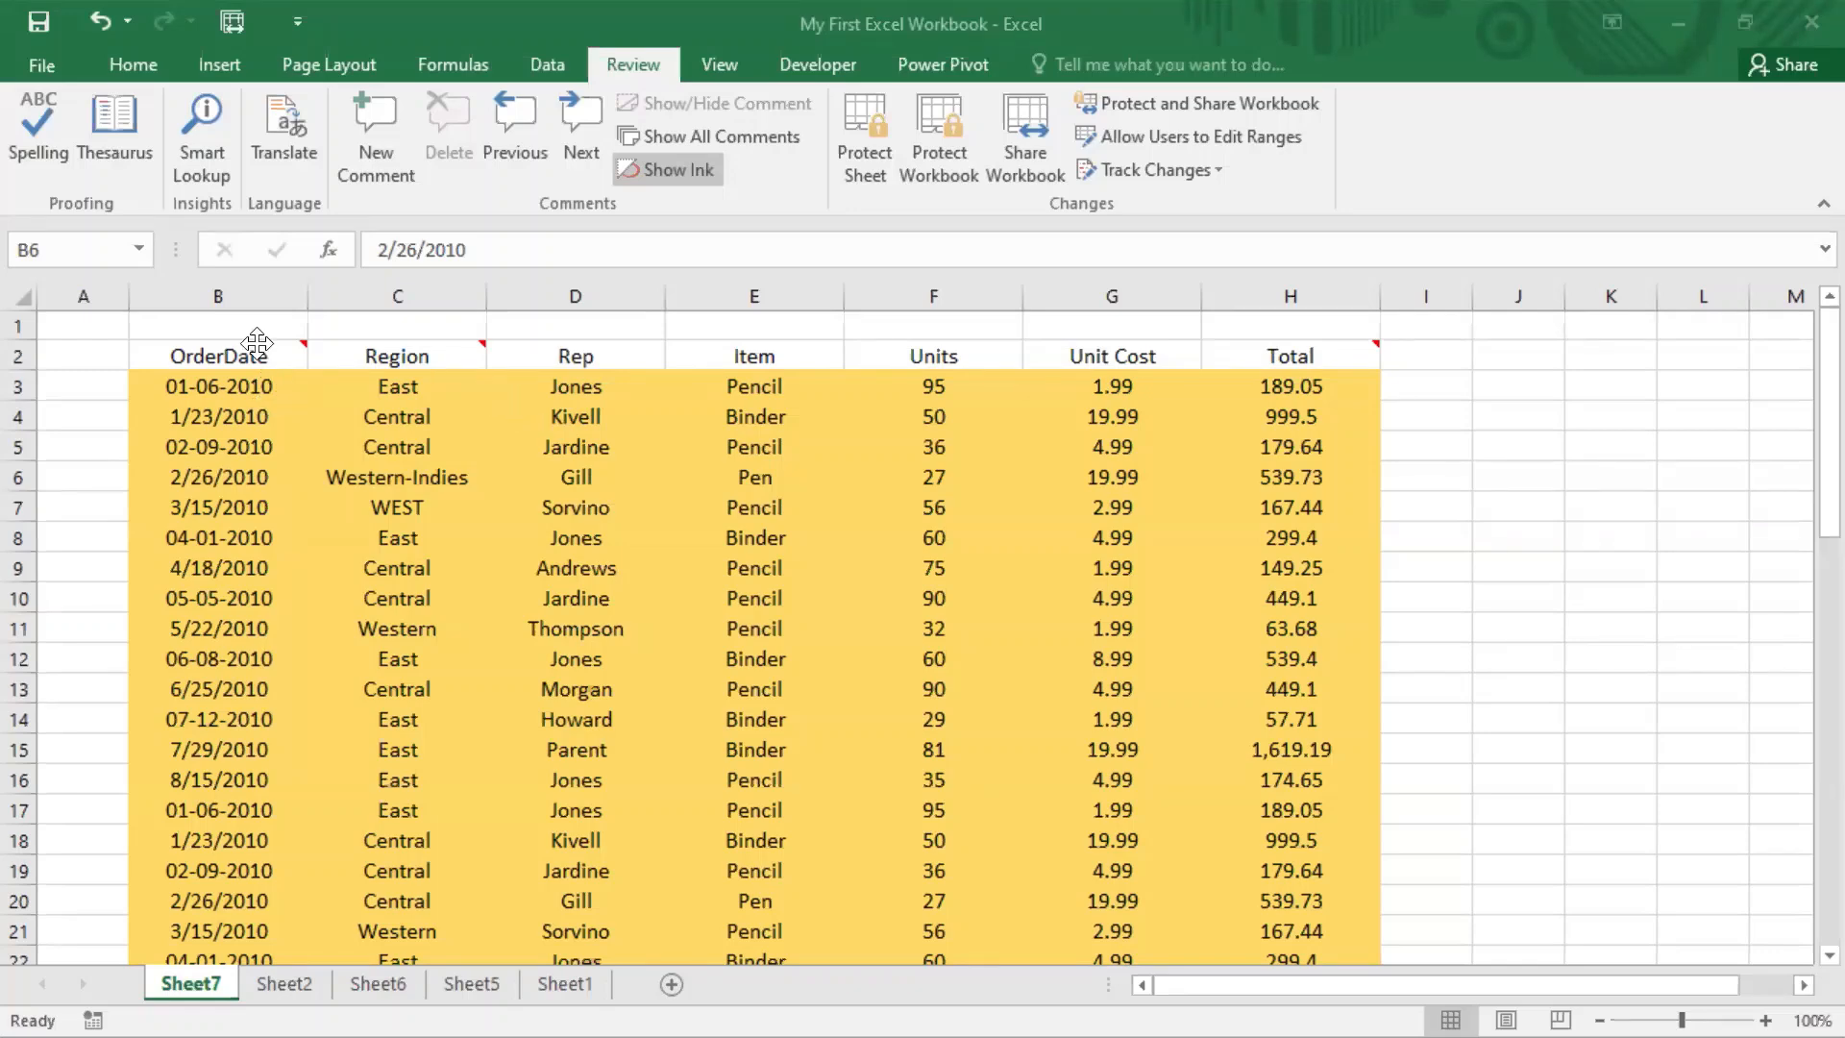
pyautogui.click(436, 358)
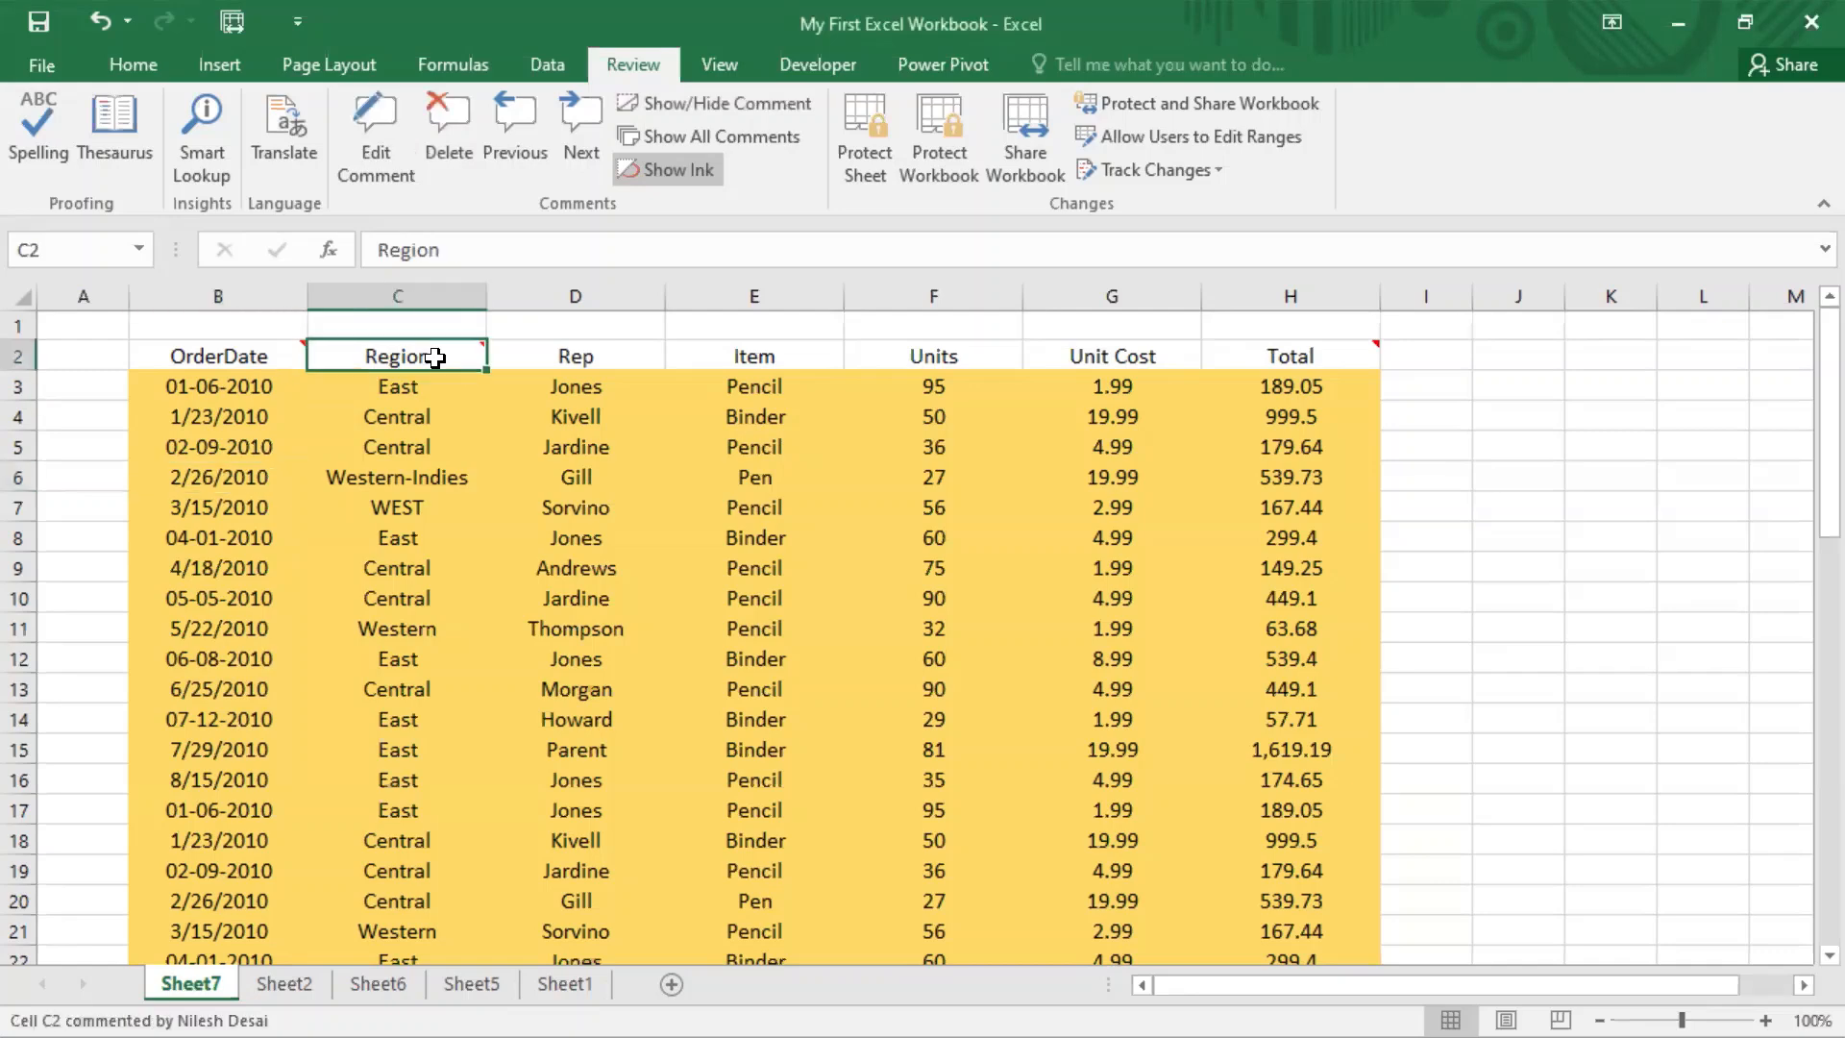
pyautogui.moveTo(436, 357)
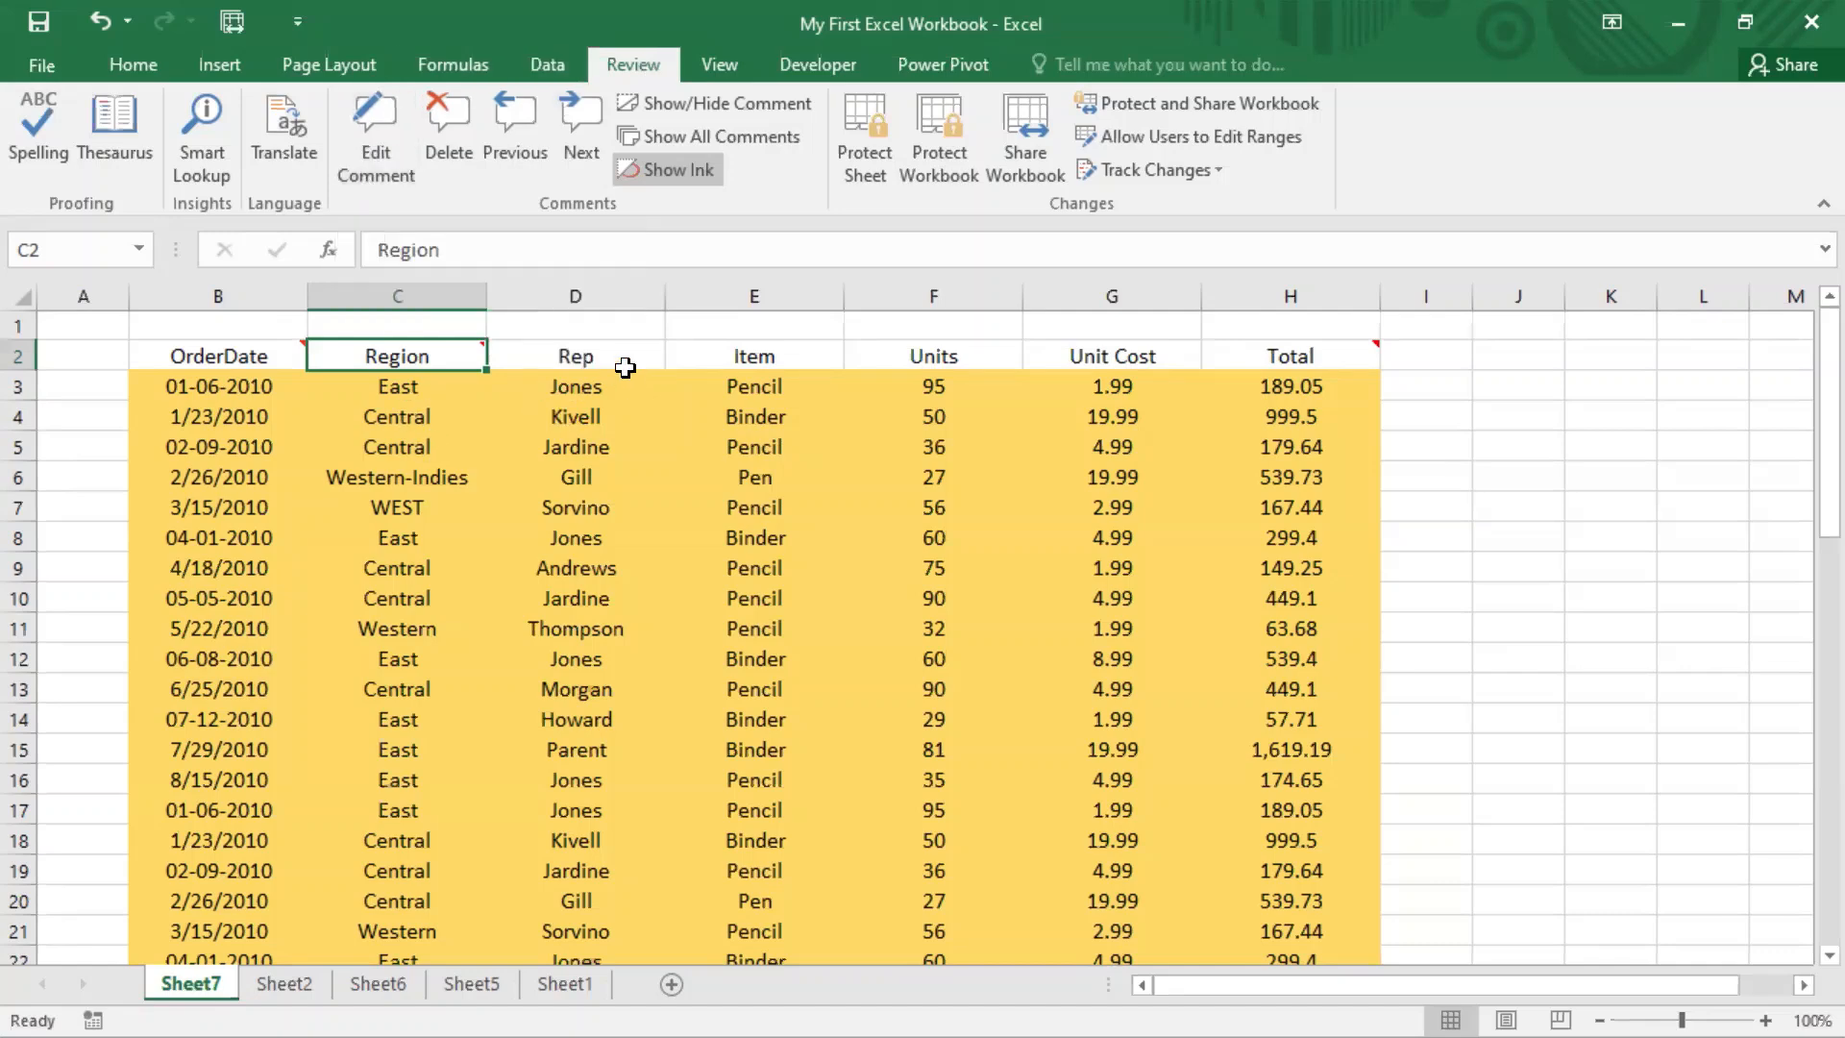
pyautogui.click(756, 358)
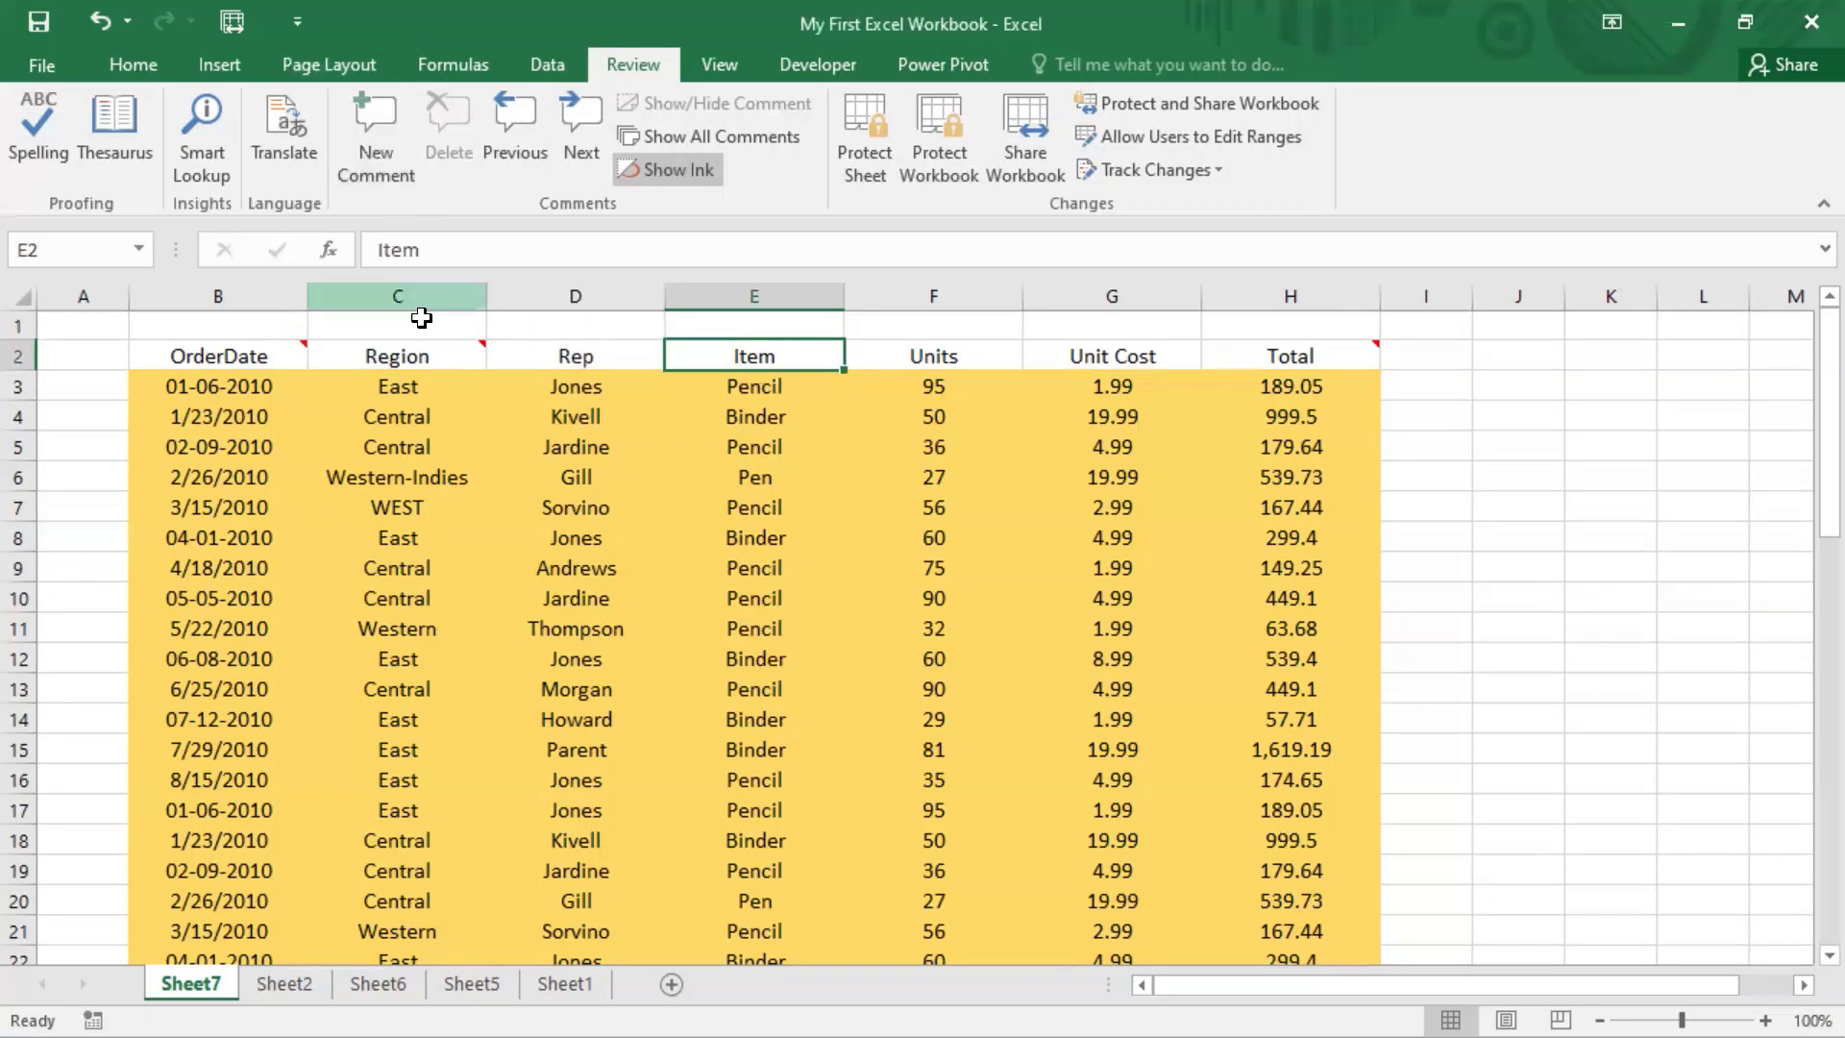
# Step through the sheet's comments from the Region header forward to Total, and back to the OrderDate comment
pyautogui.click(412, 357)
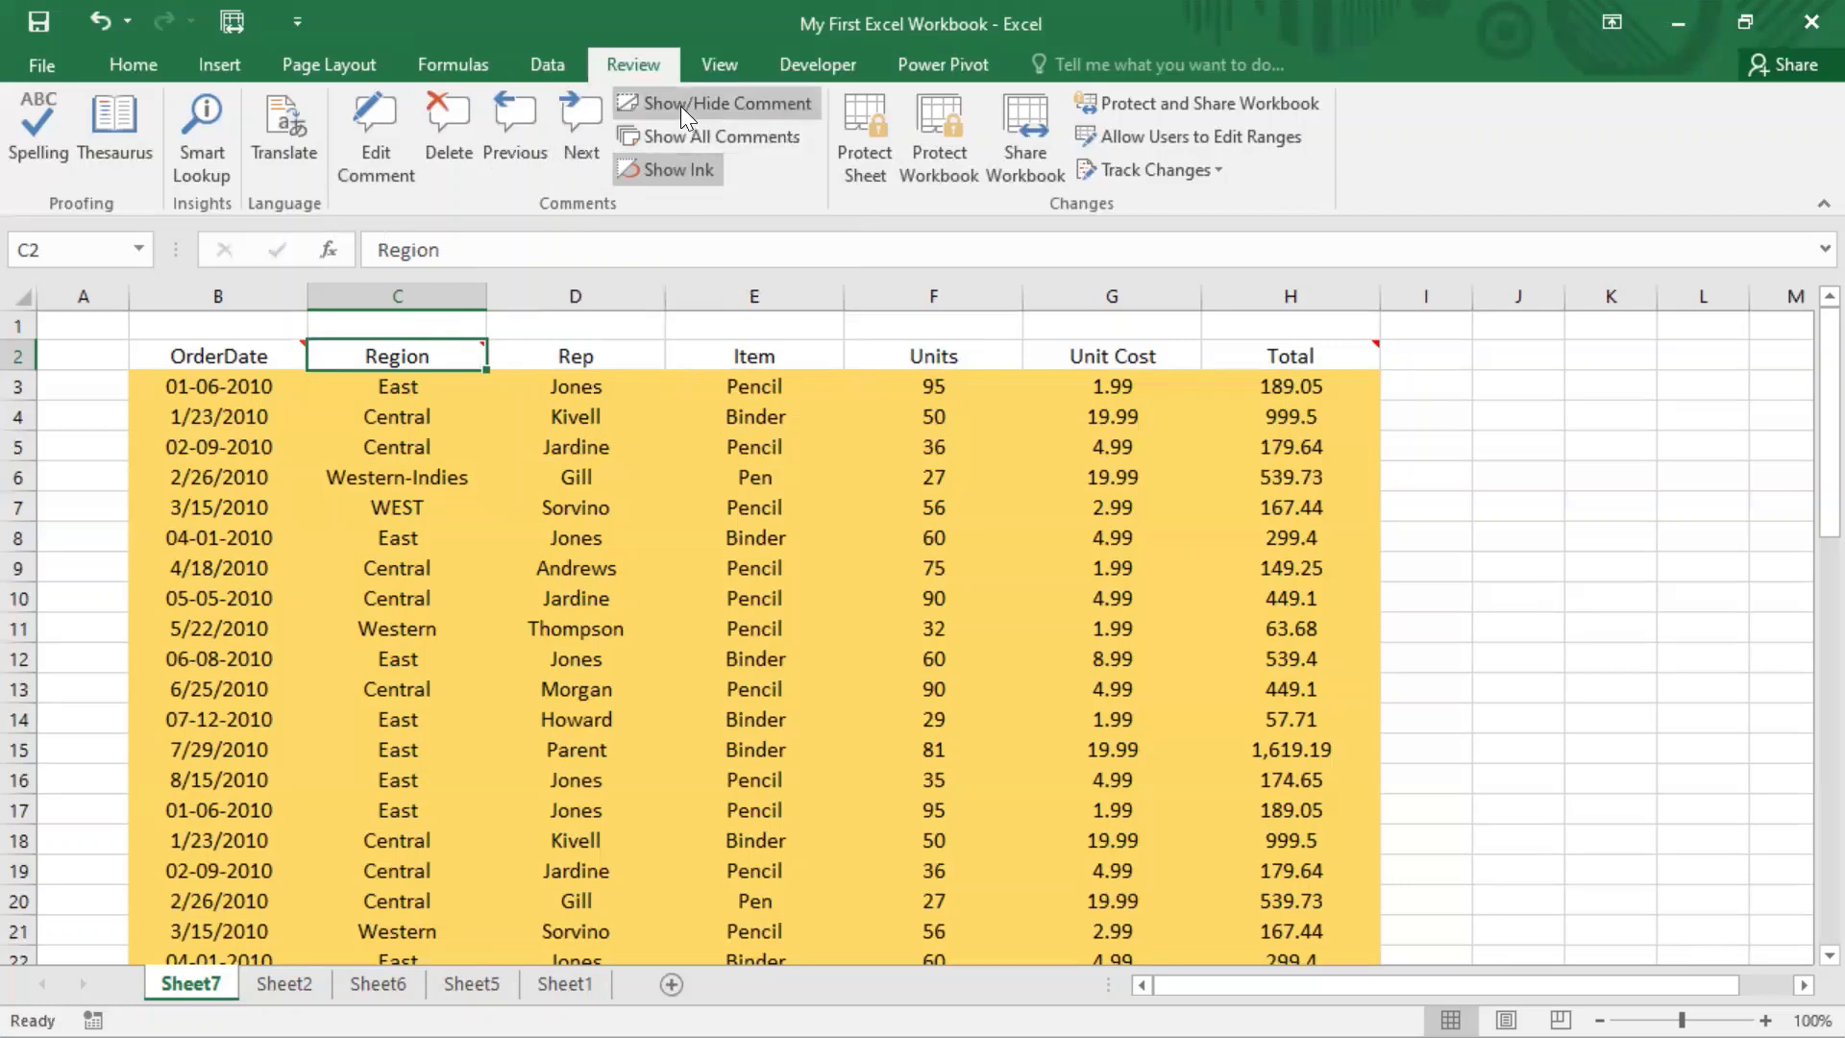
pyautogui.click(587, 123)
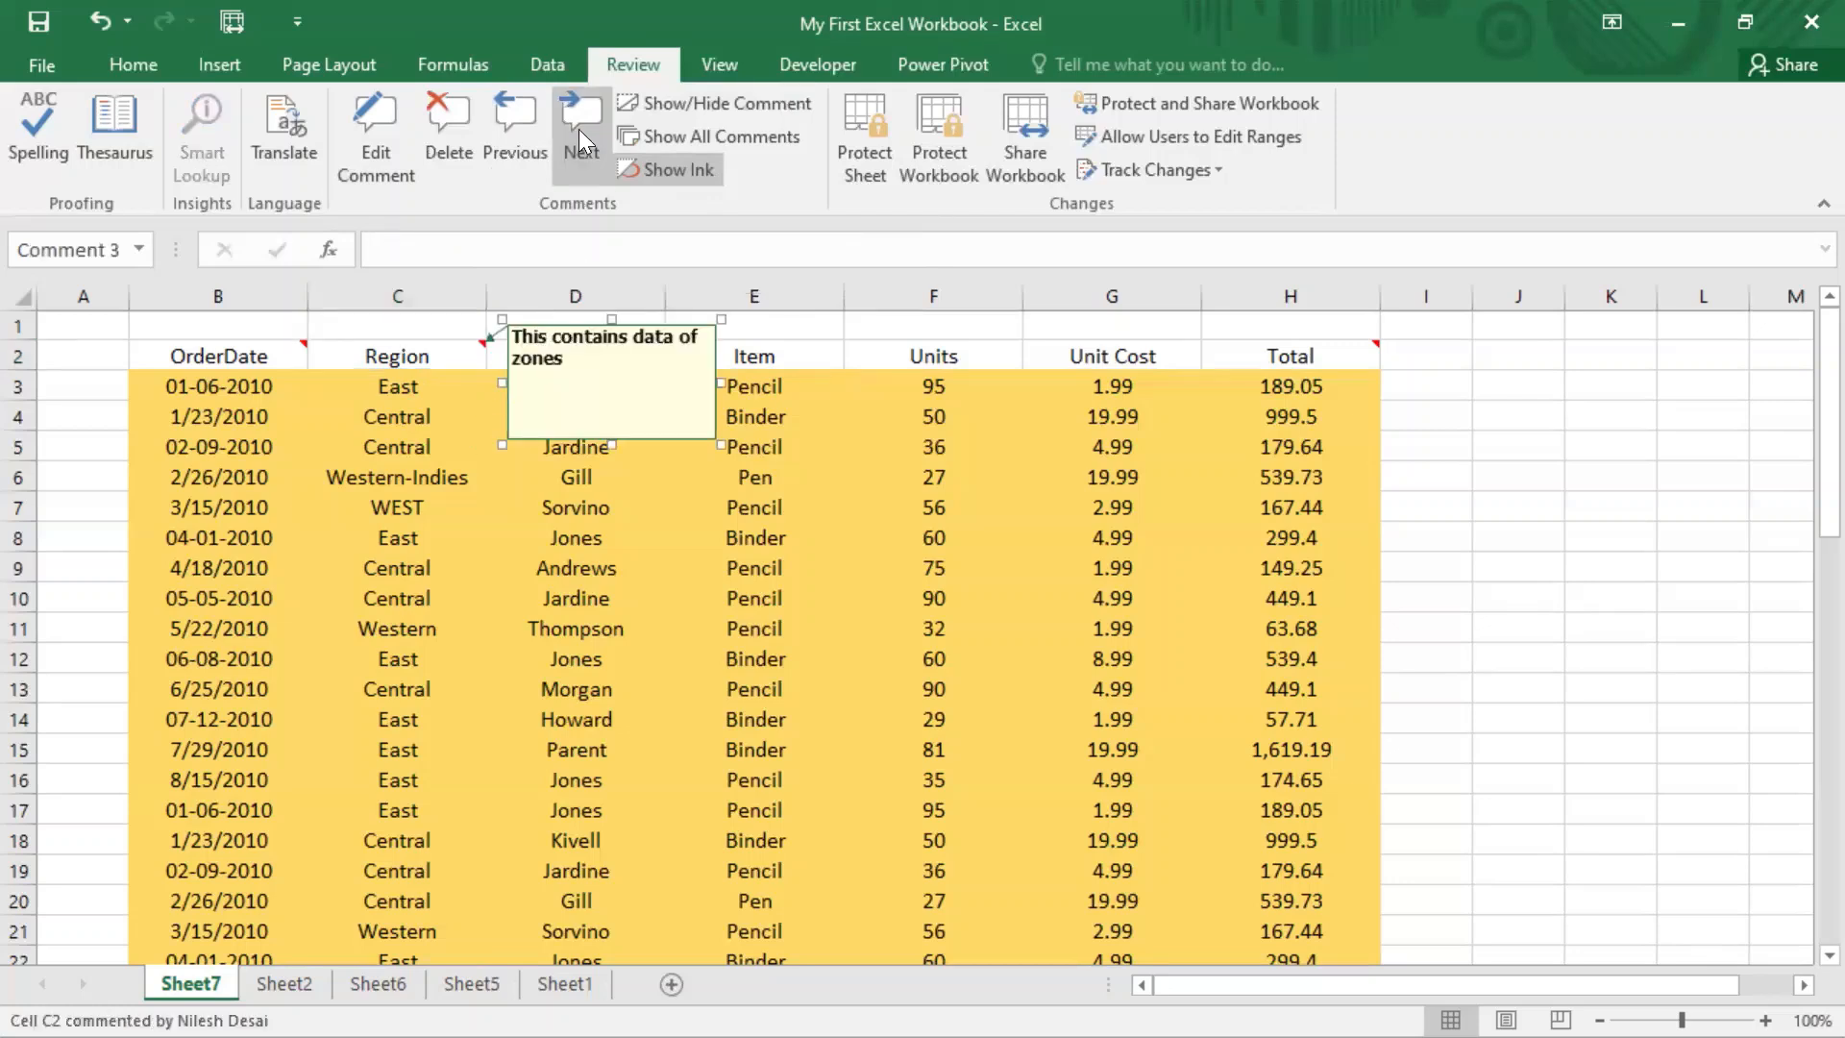
pyautogui.click(581, 129)
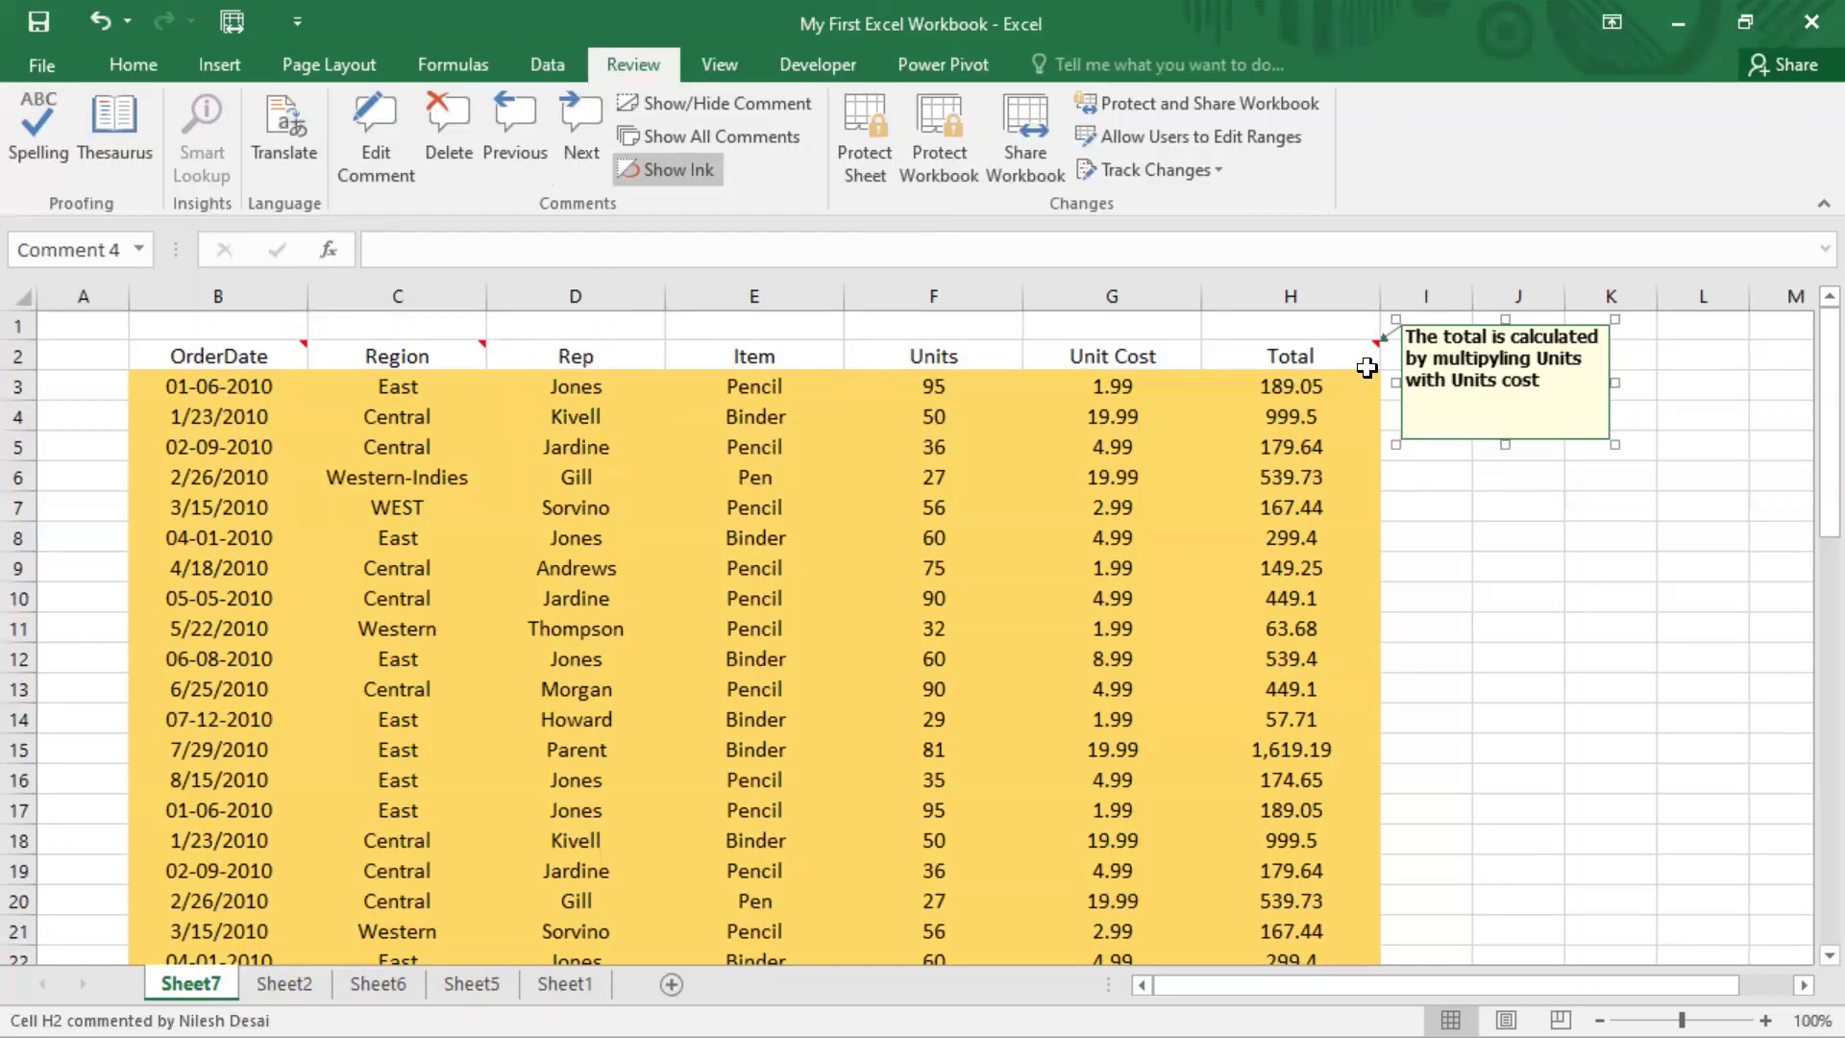
pyautogui.moveTo(386, 365)
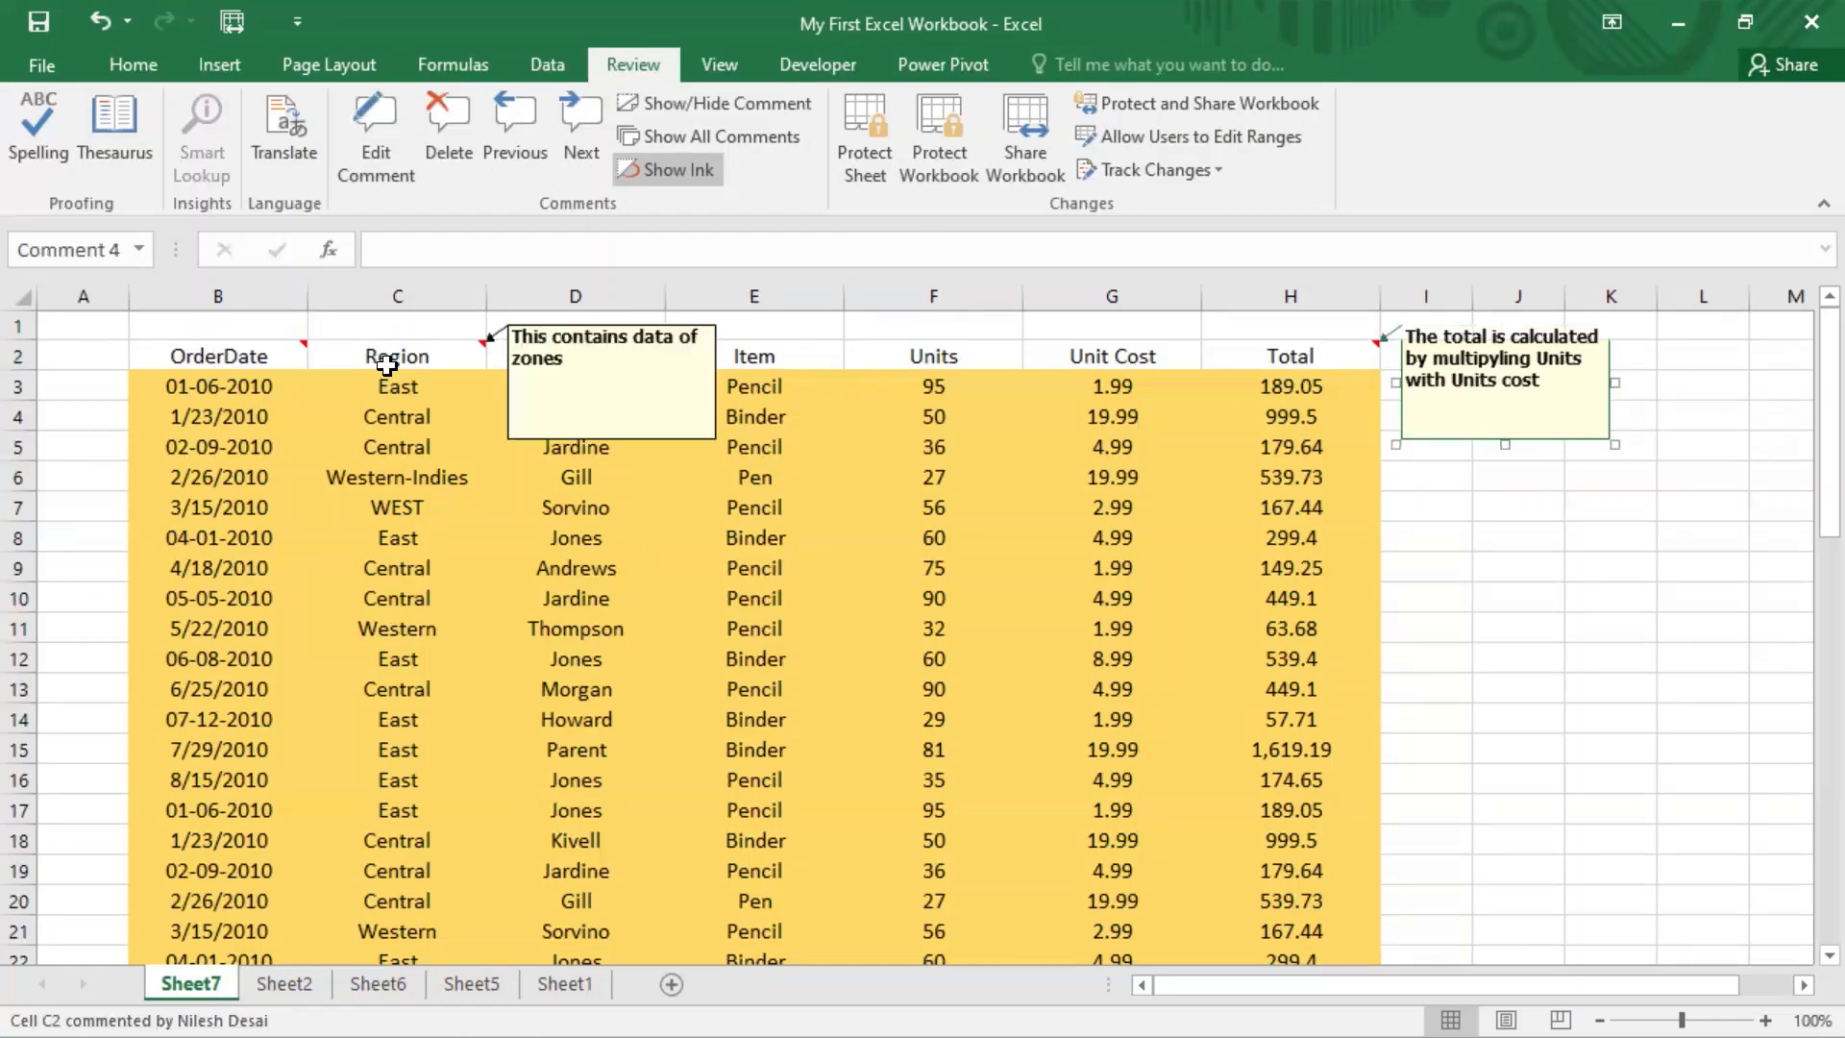
pyautogui.click(504, 125)
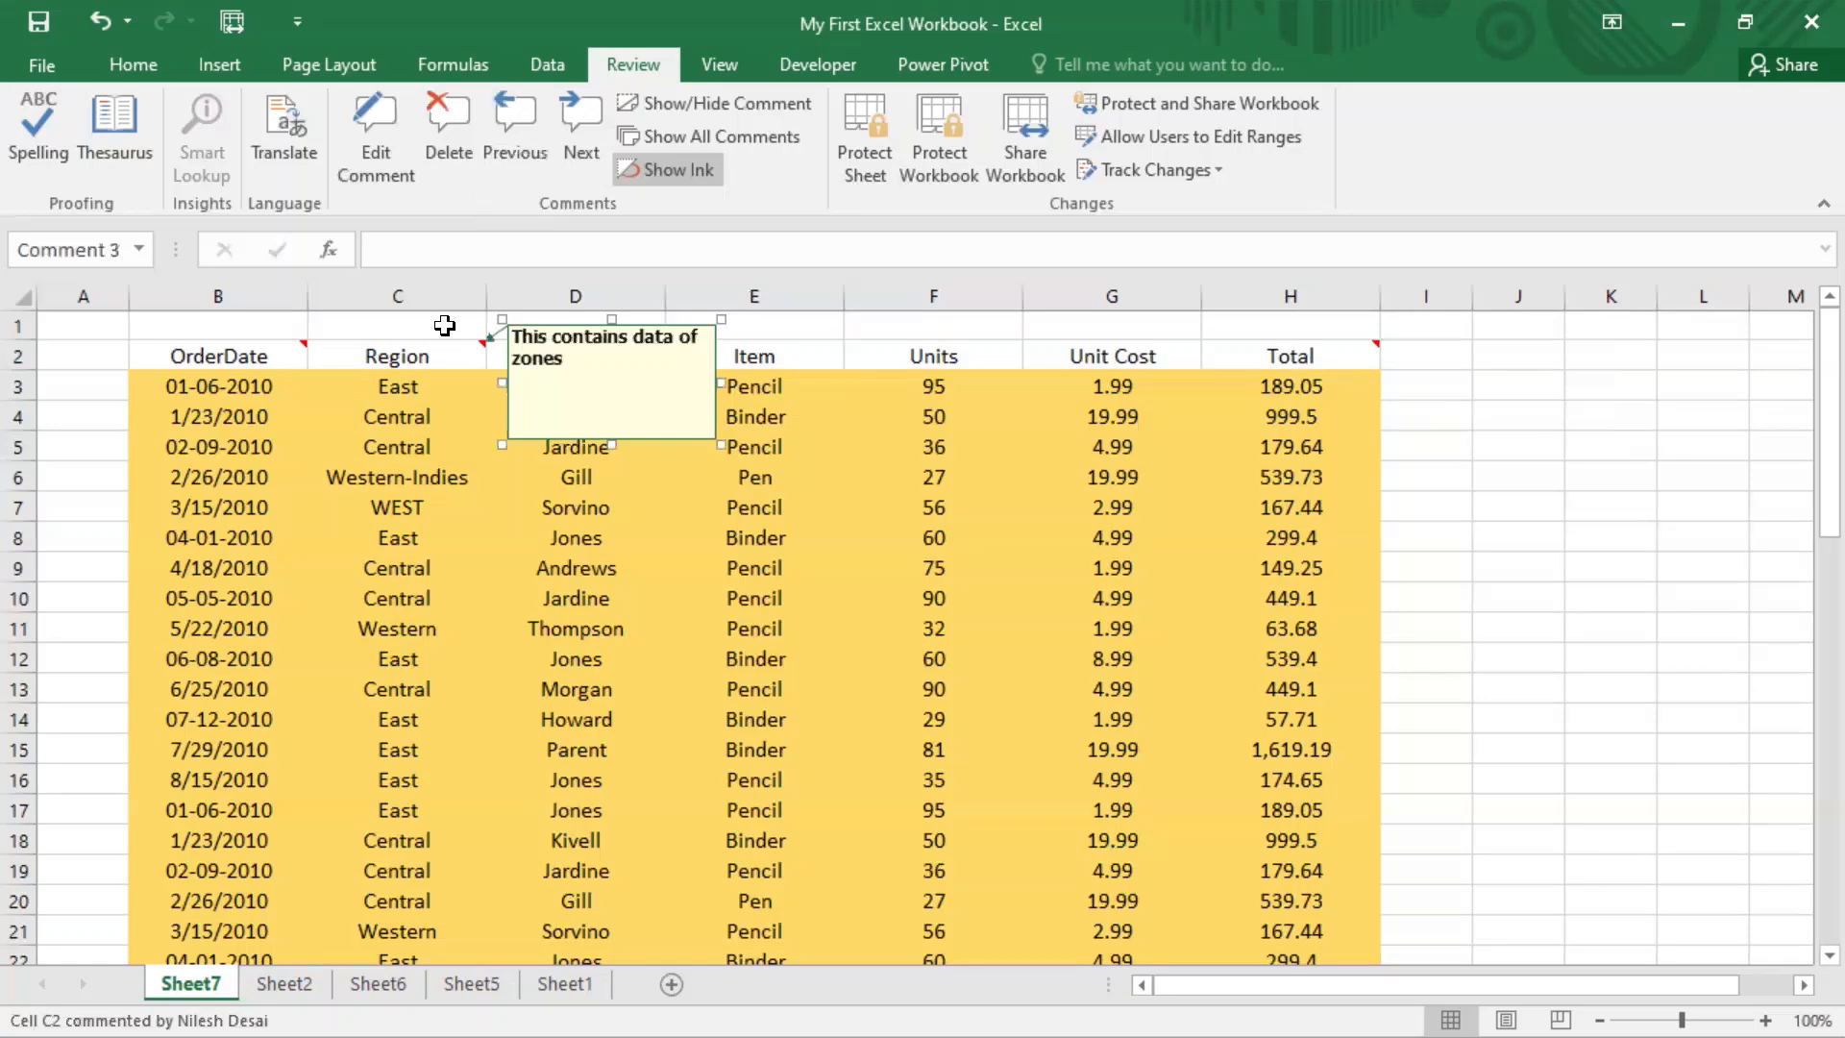
pyautogui.click(511, 127)
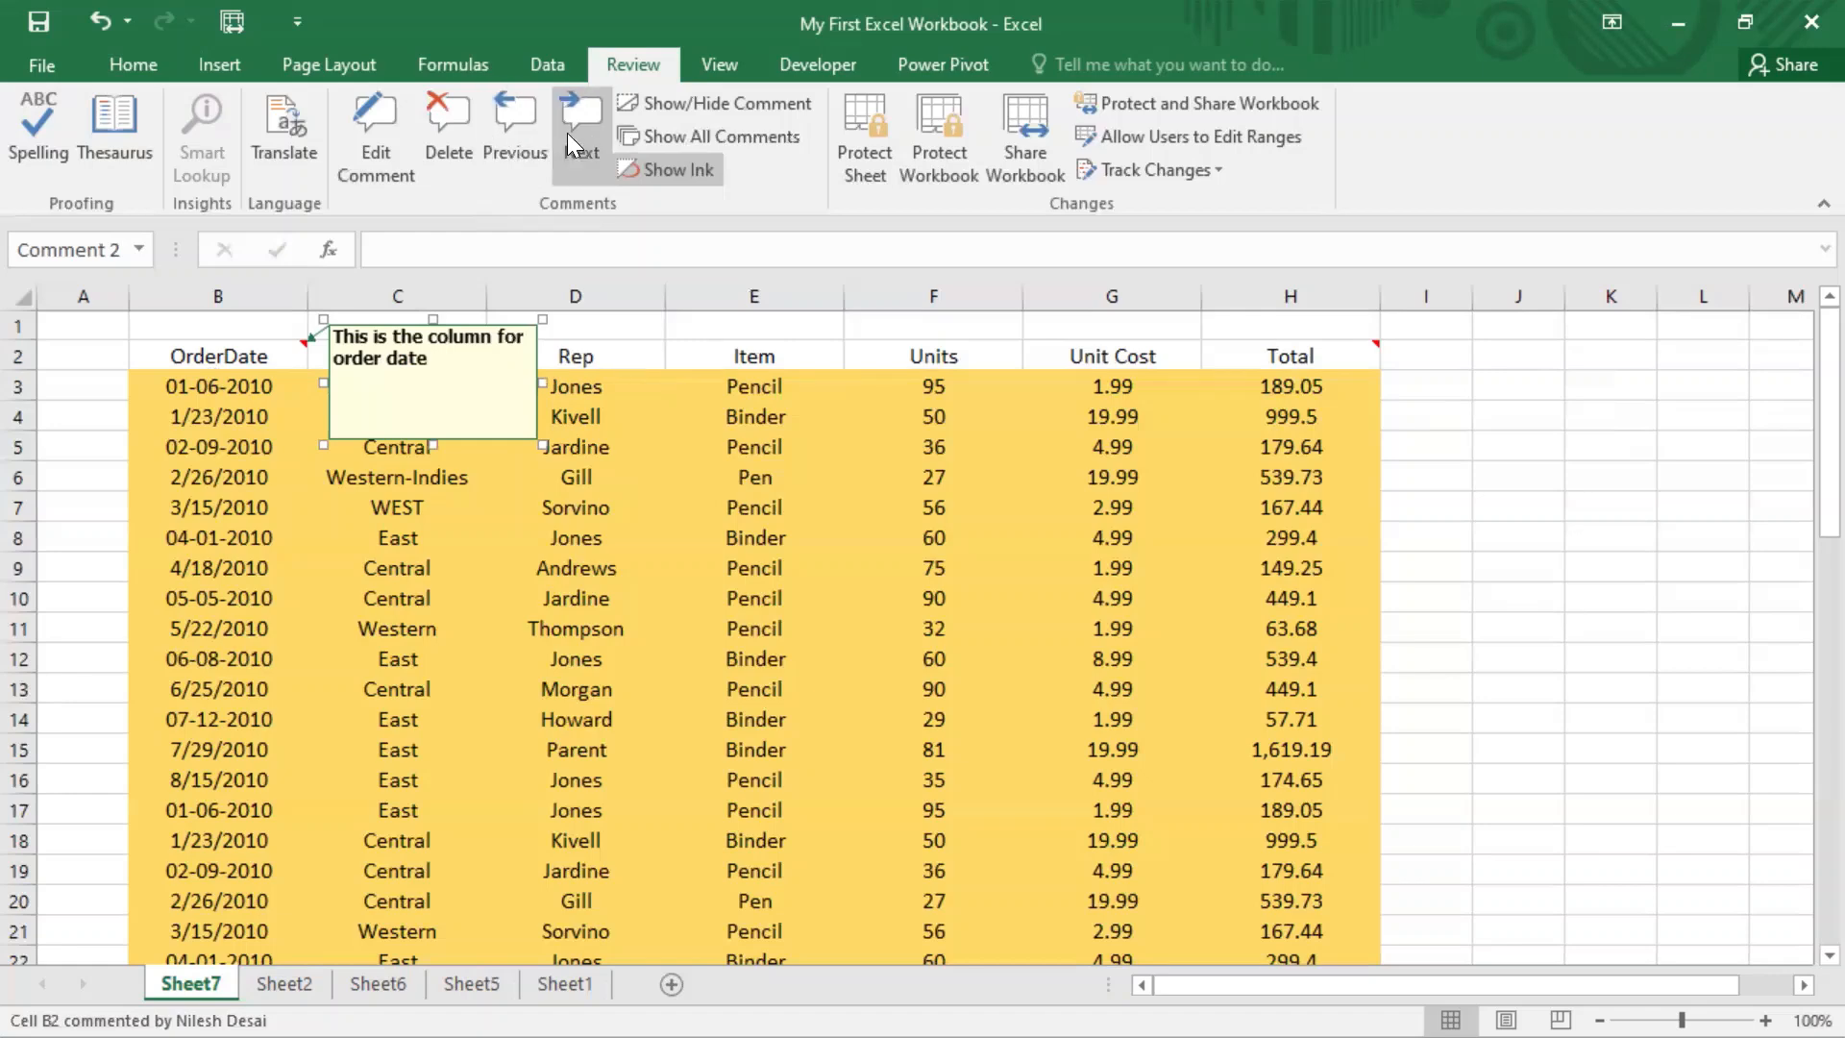
# Delete the comment on the OrderDate header in B2 and undo the deletion
pyautogui.click(288, 351)
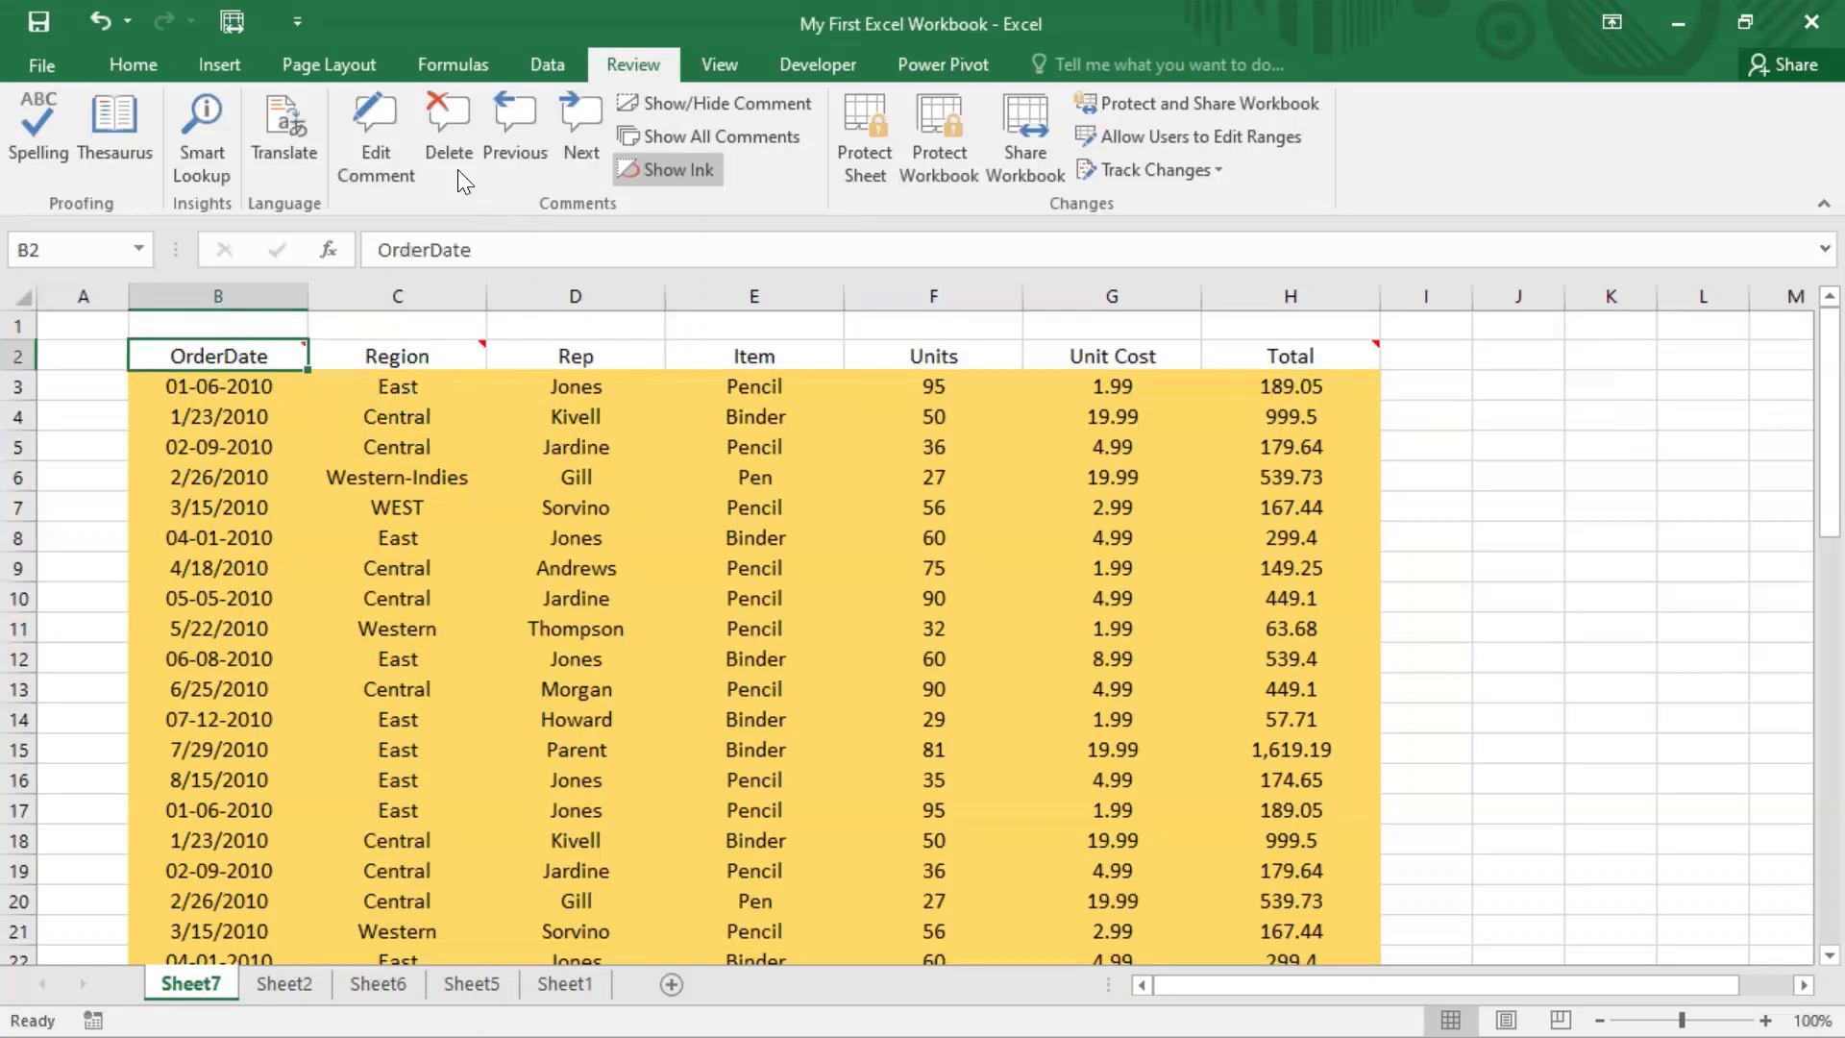
pyautogui.click(454, 111)
pyautogui.click(166, 532)
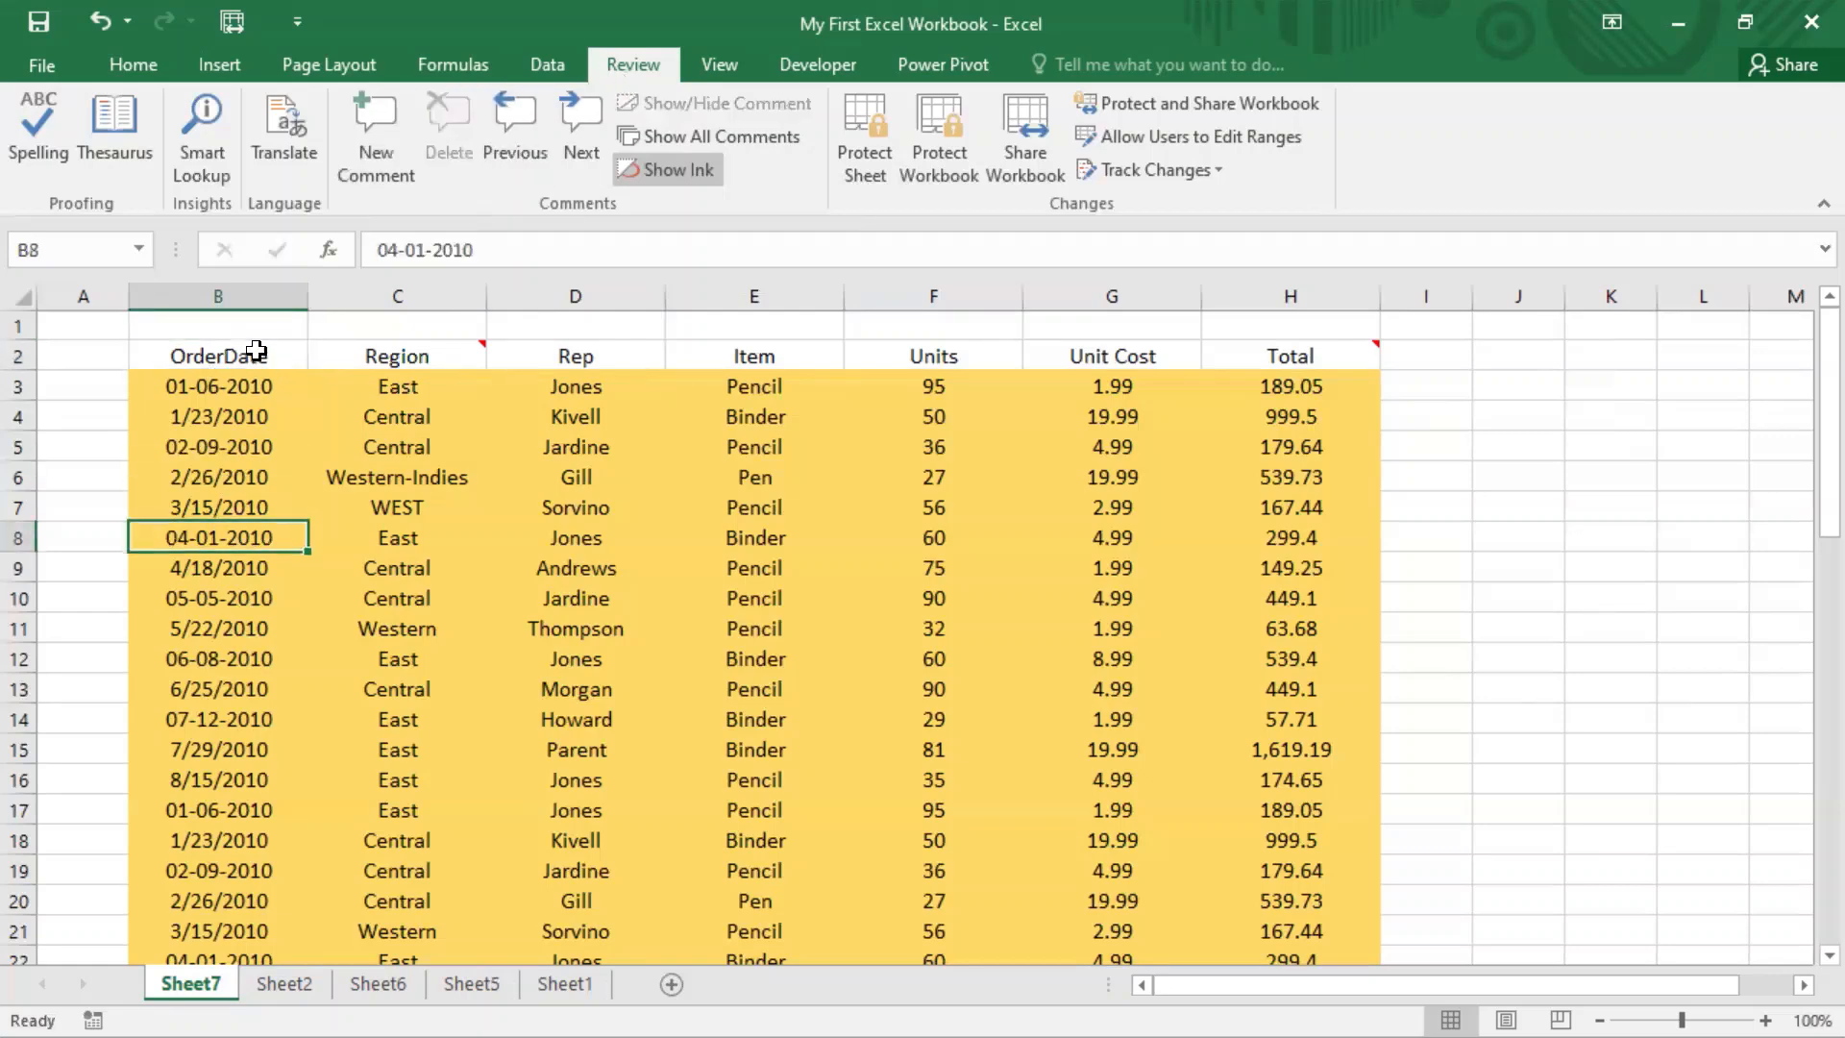
pyautogui.click(256, 352)
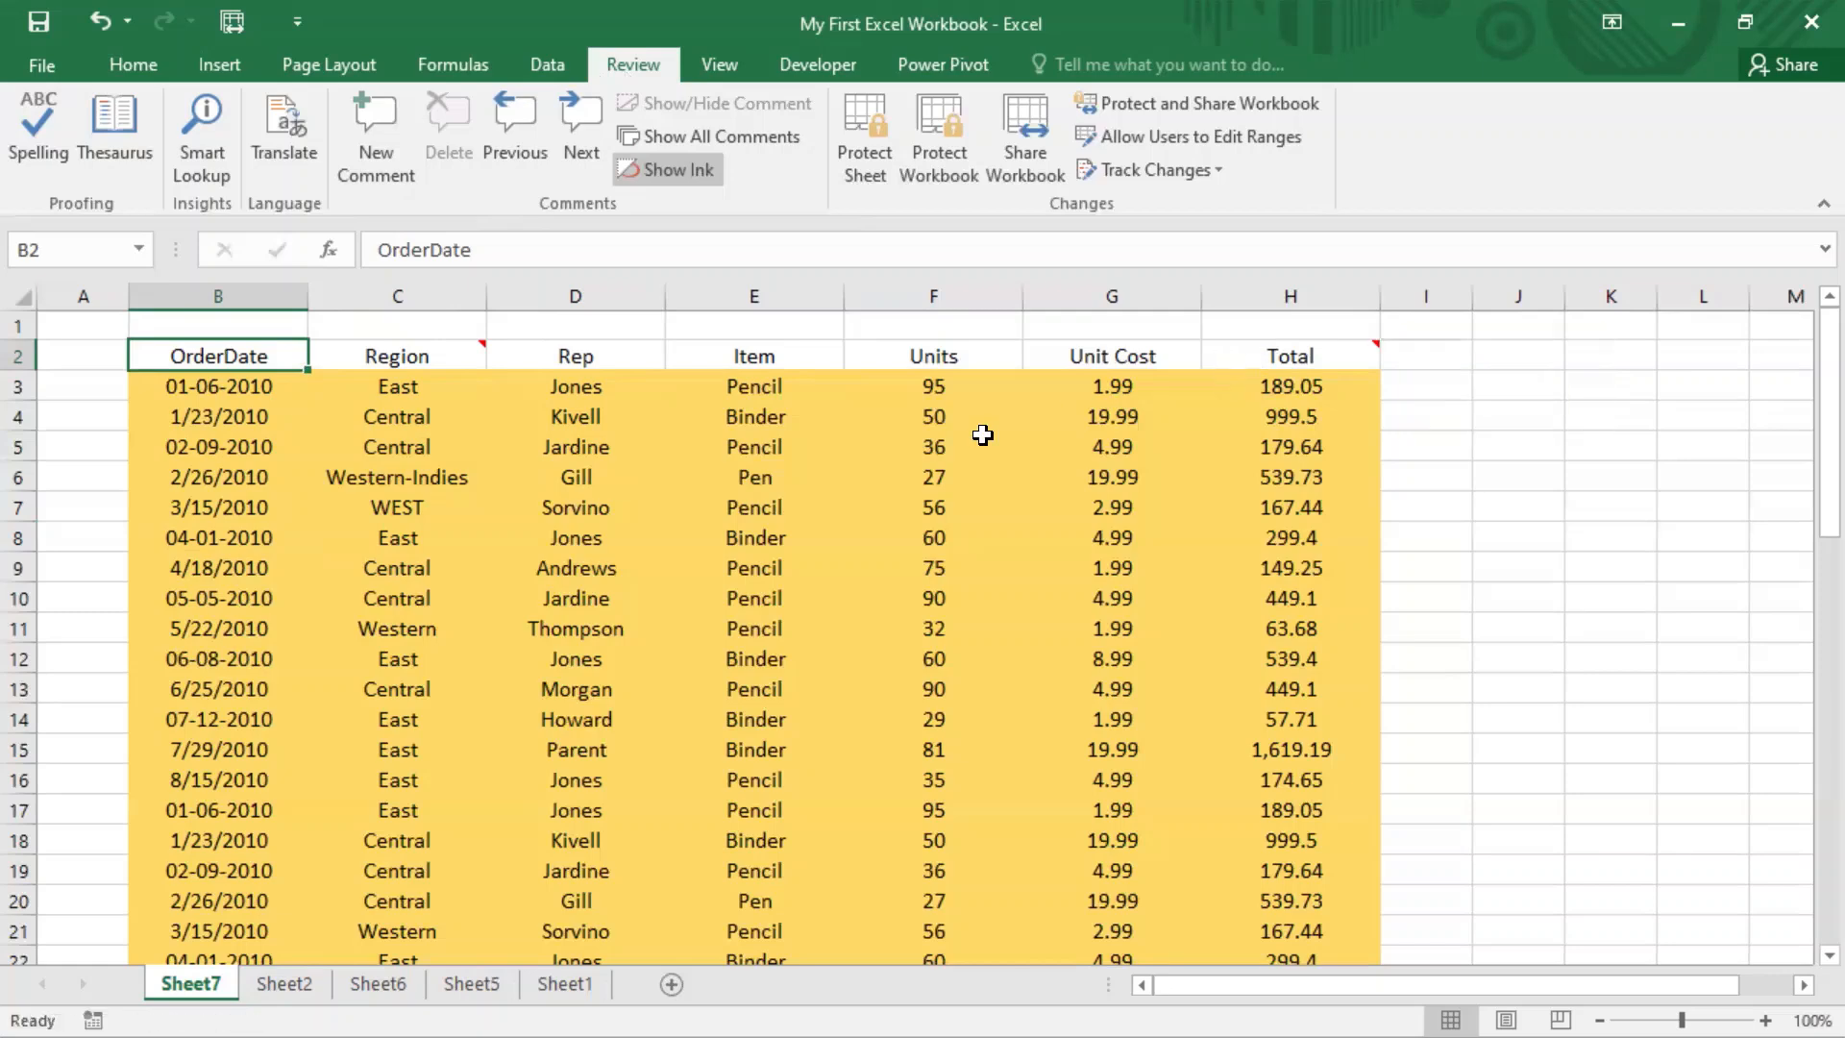
pyautogui.hotkey('ctrl', 'z')
pyautogui.click(324, 559)
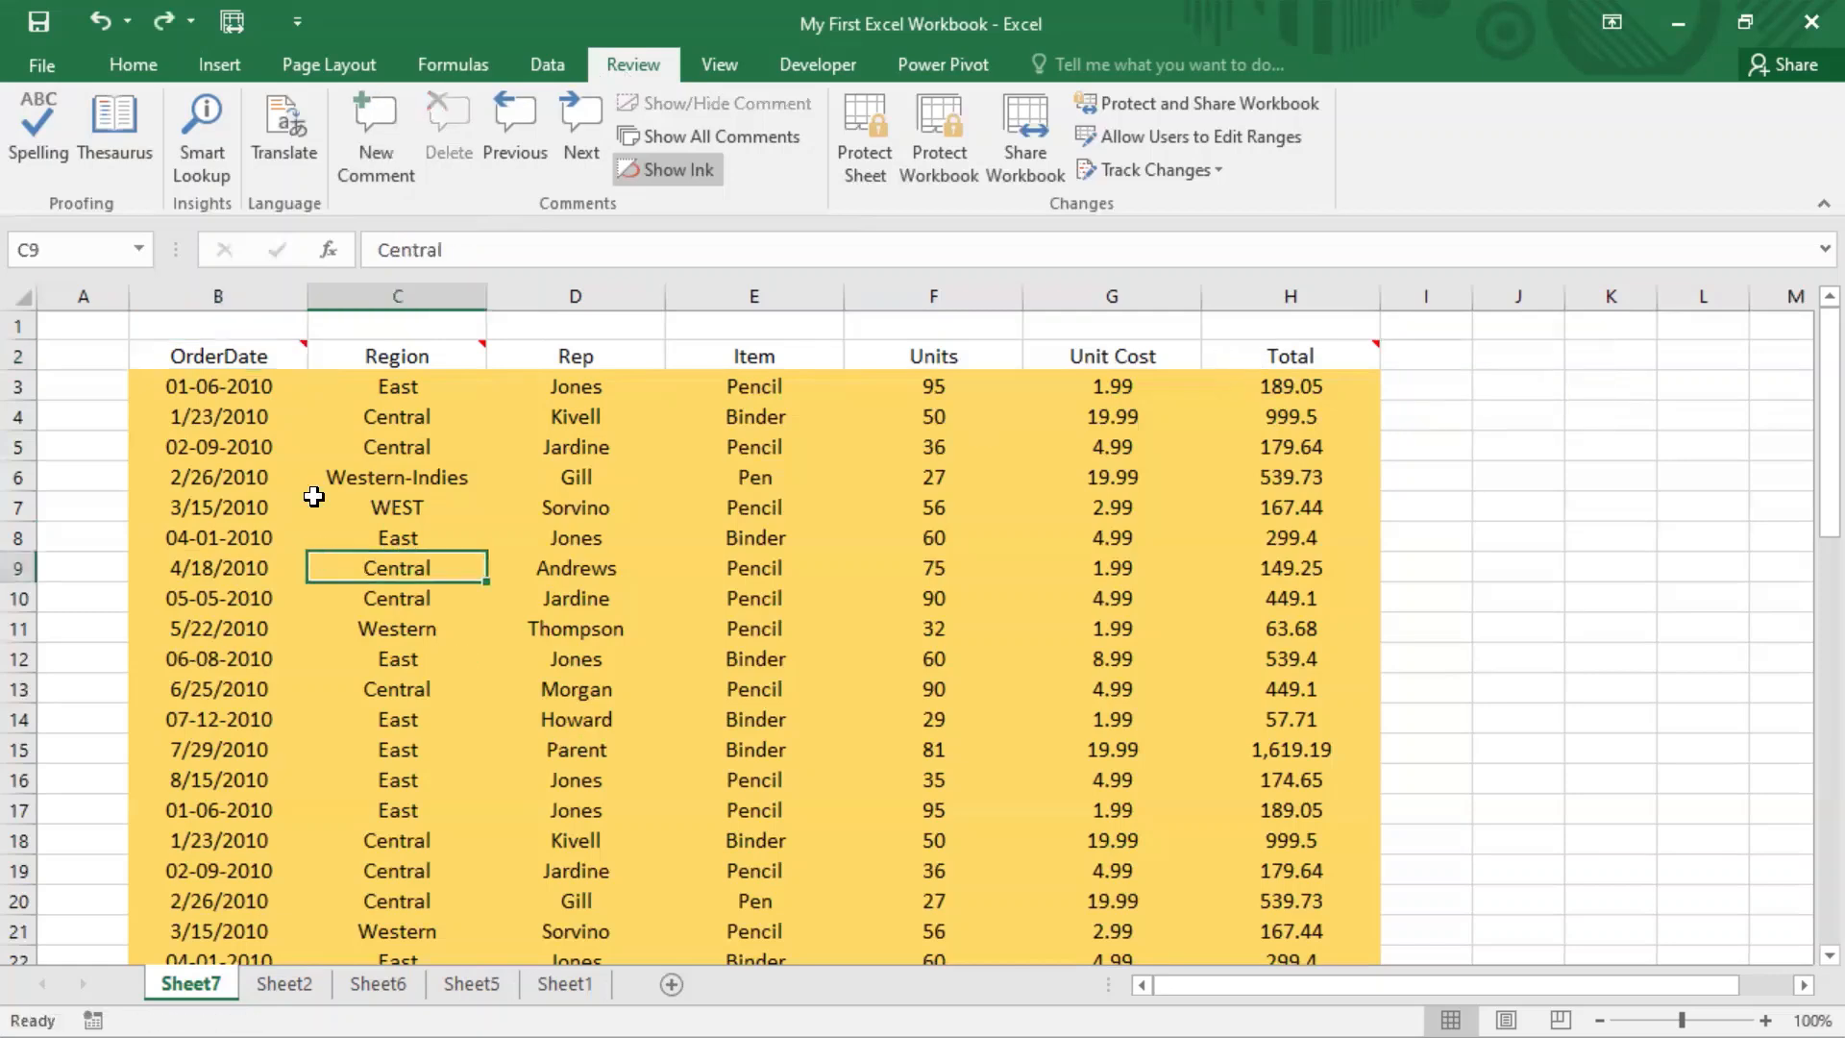
# Show all comments on the sheet at once and hide them again
pyautogui.click(746, 136)
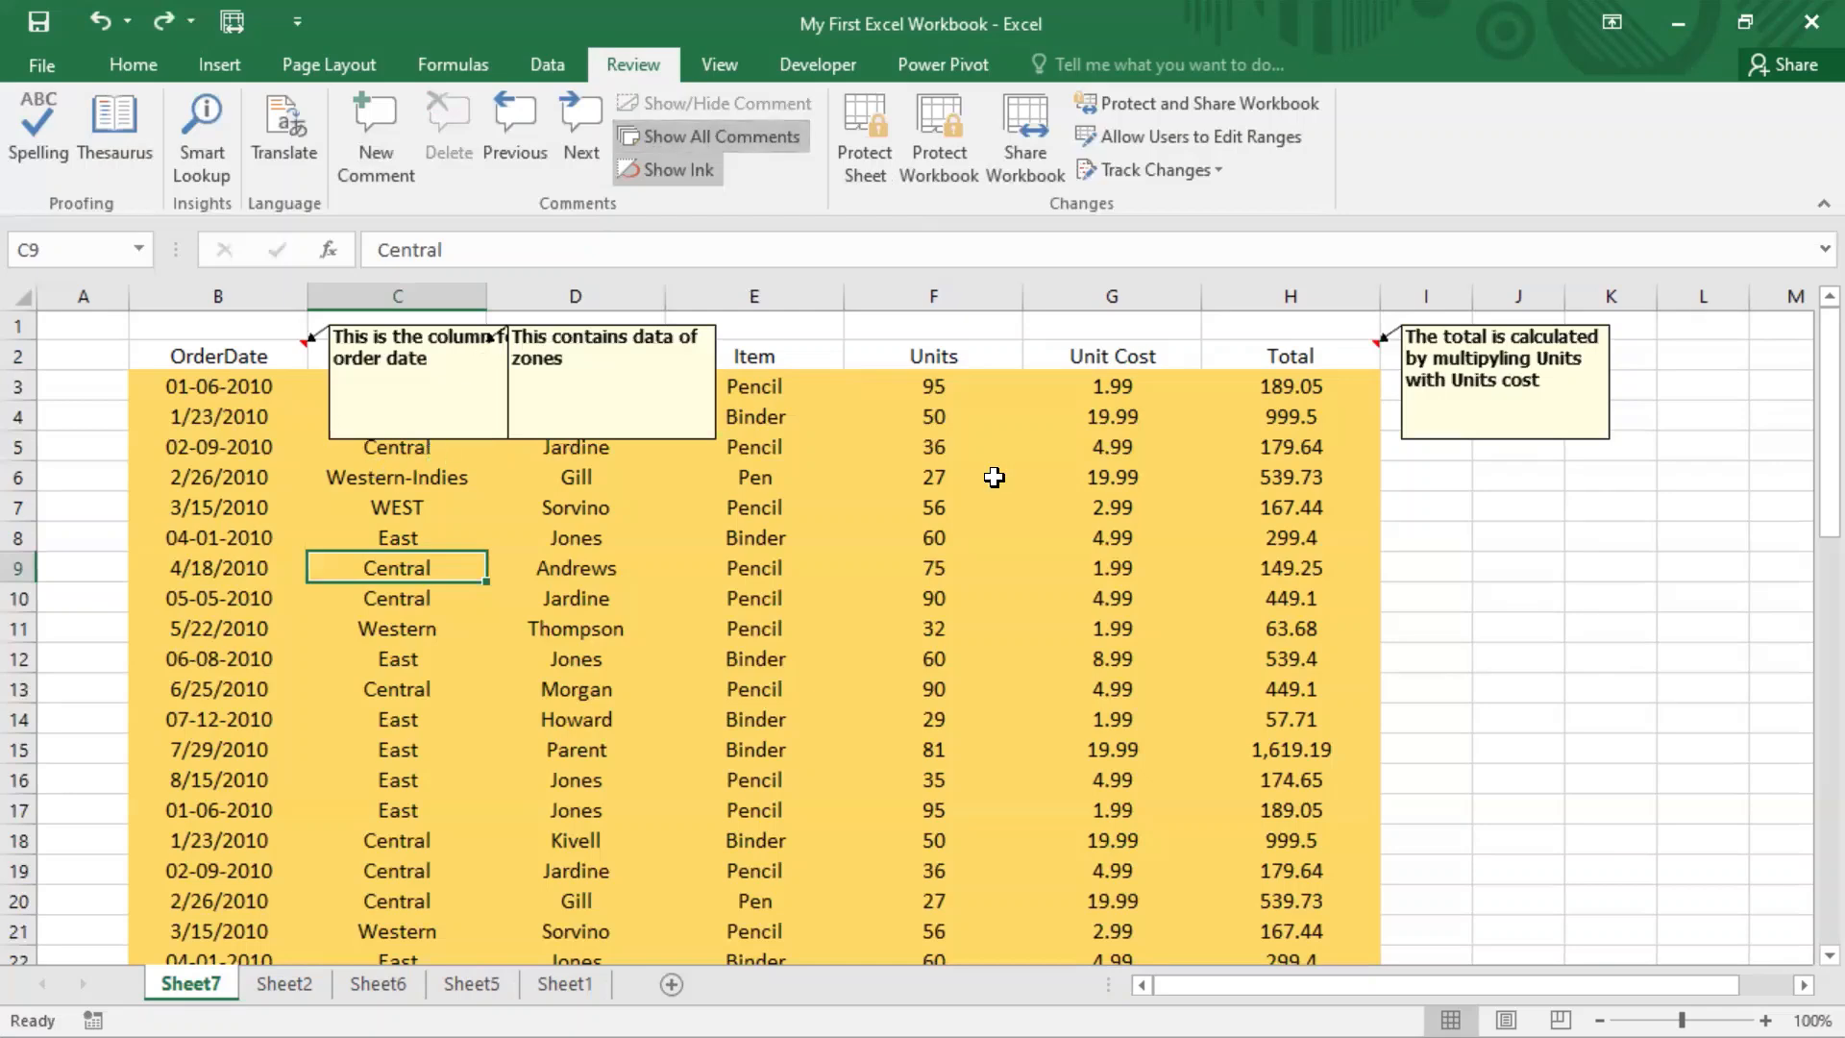
pyautogui.click(988, 435)
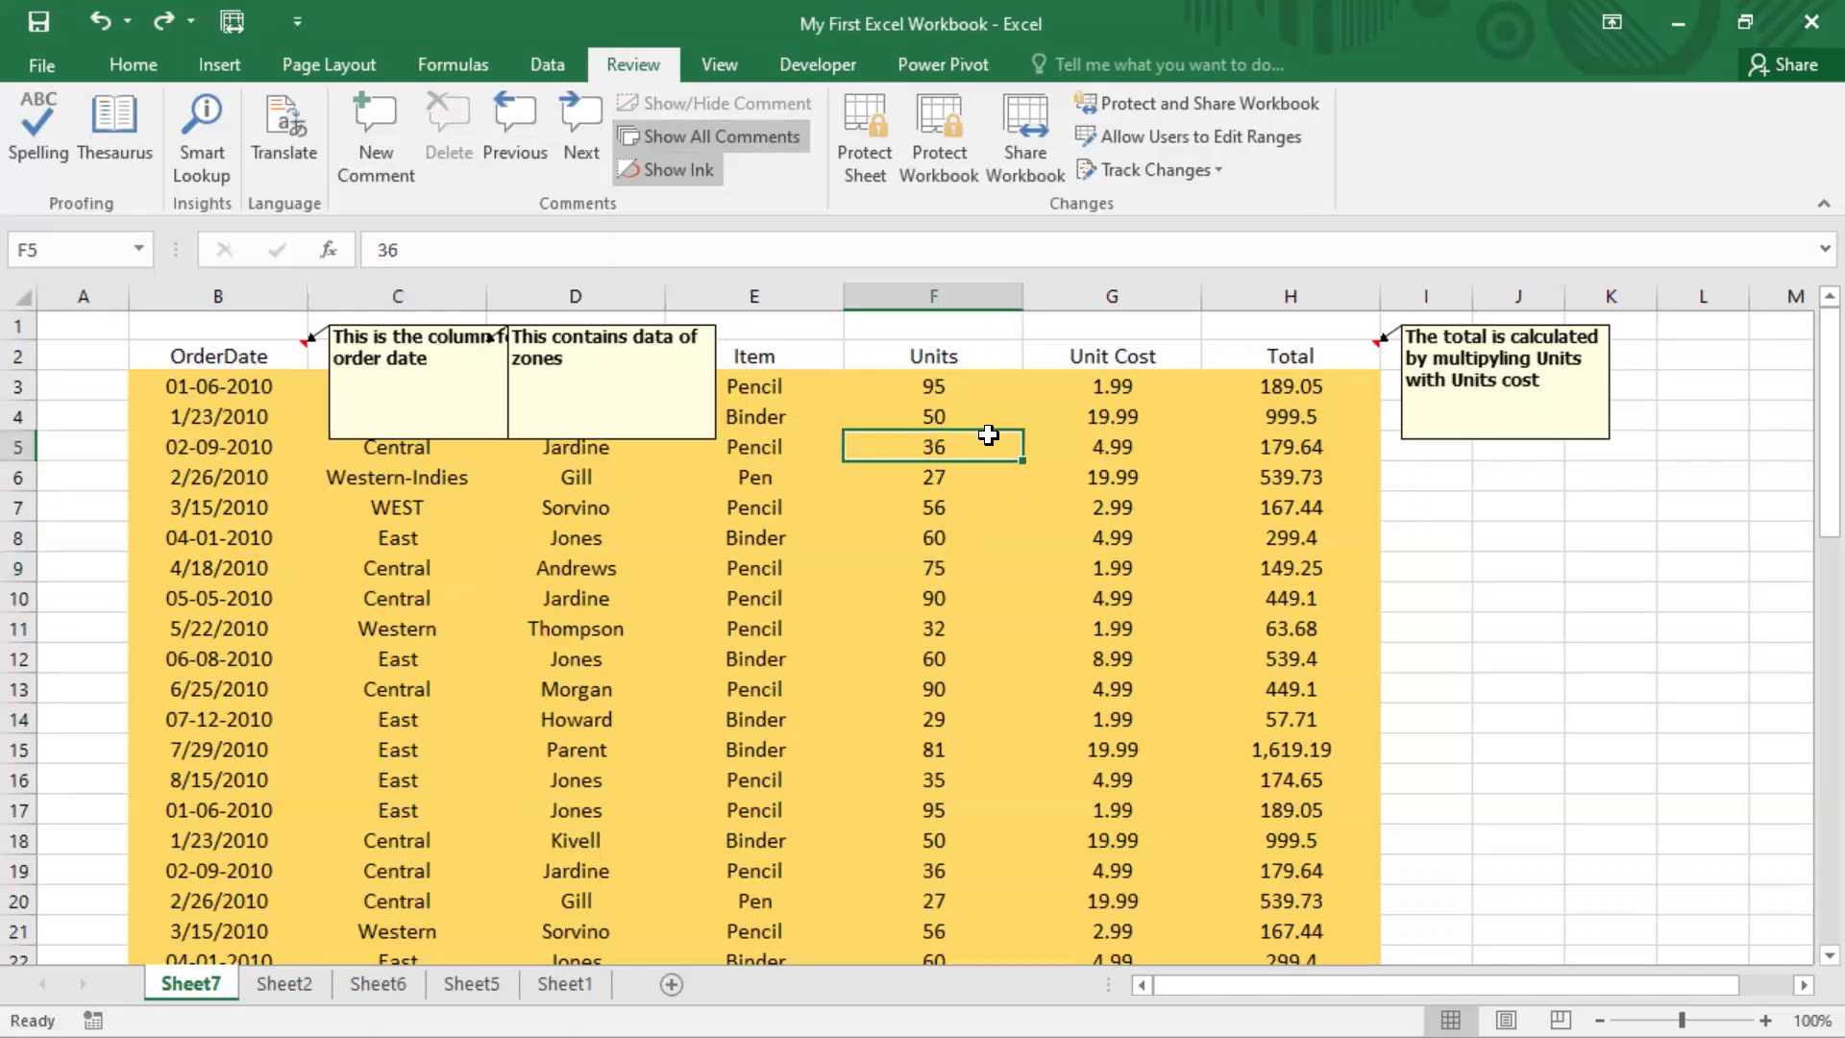
pyautogui.click(746, 136)
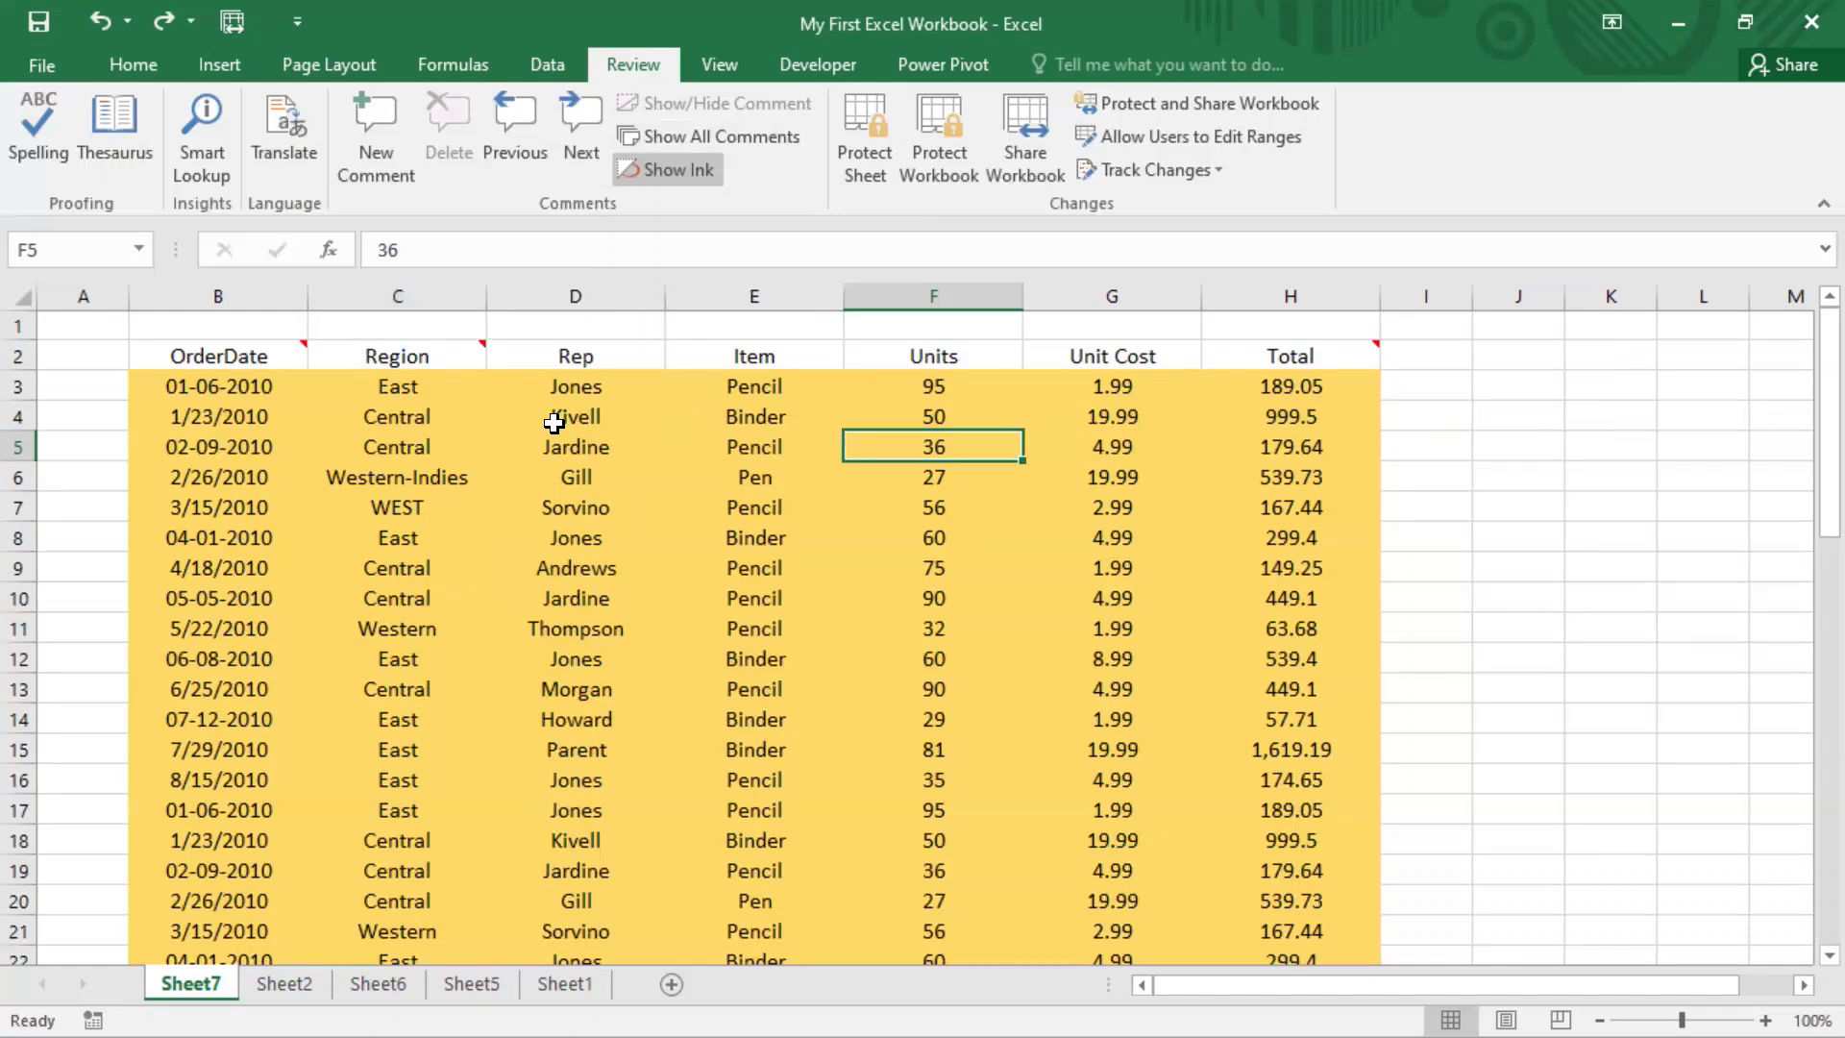
# View the comment on the OrderDate header in B2 after checking the Region column
pyautogui.click(408, 355)
pyautogui.click(402, 510)
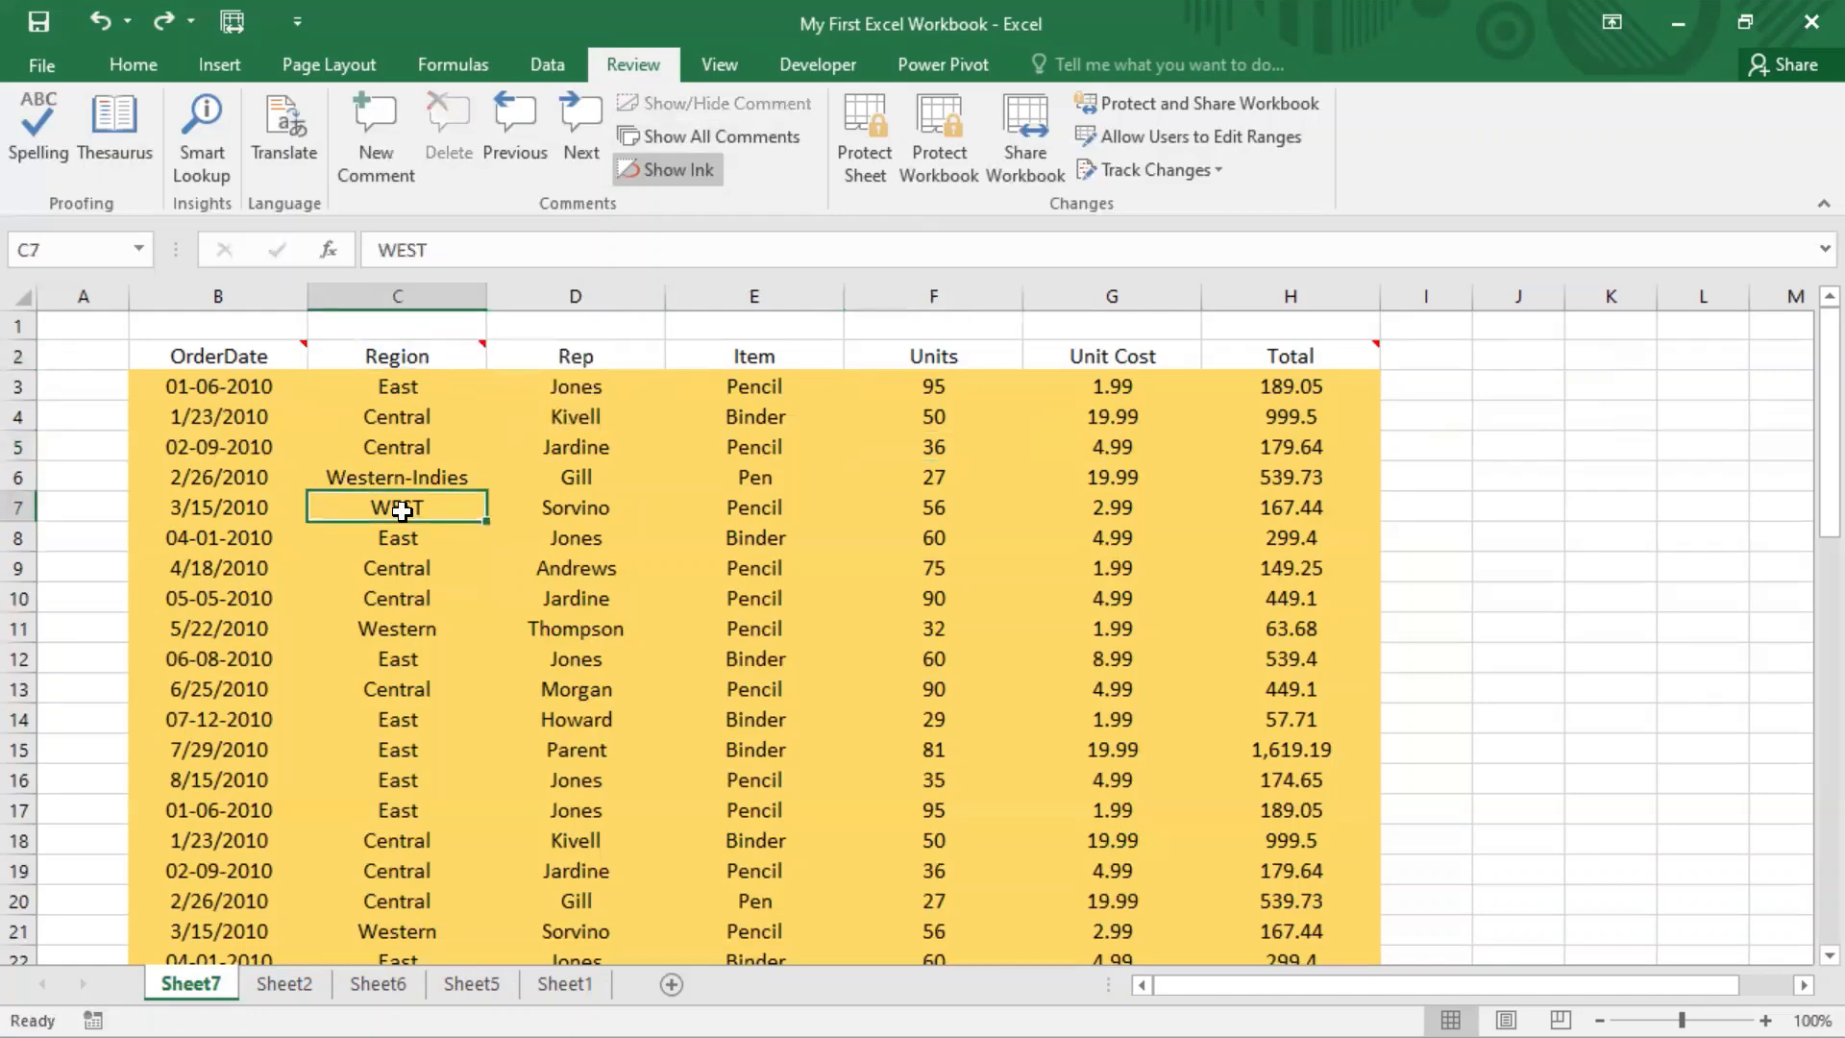
pyautogui.click(519, 444)
pyautogui.click(233, 353)
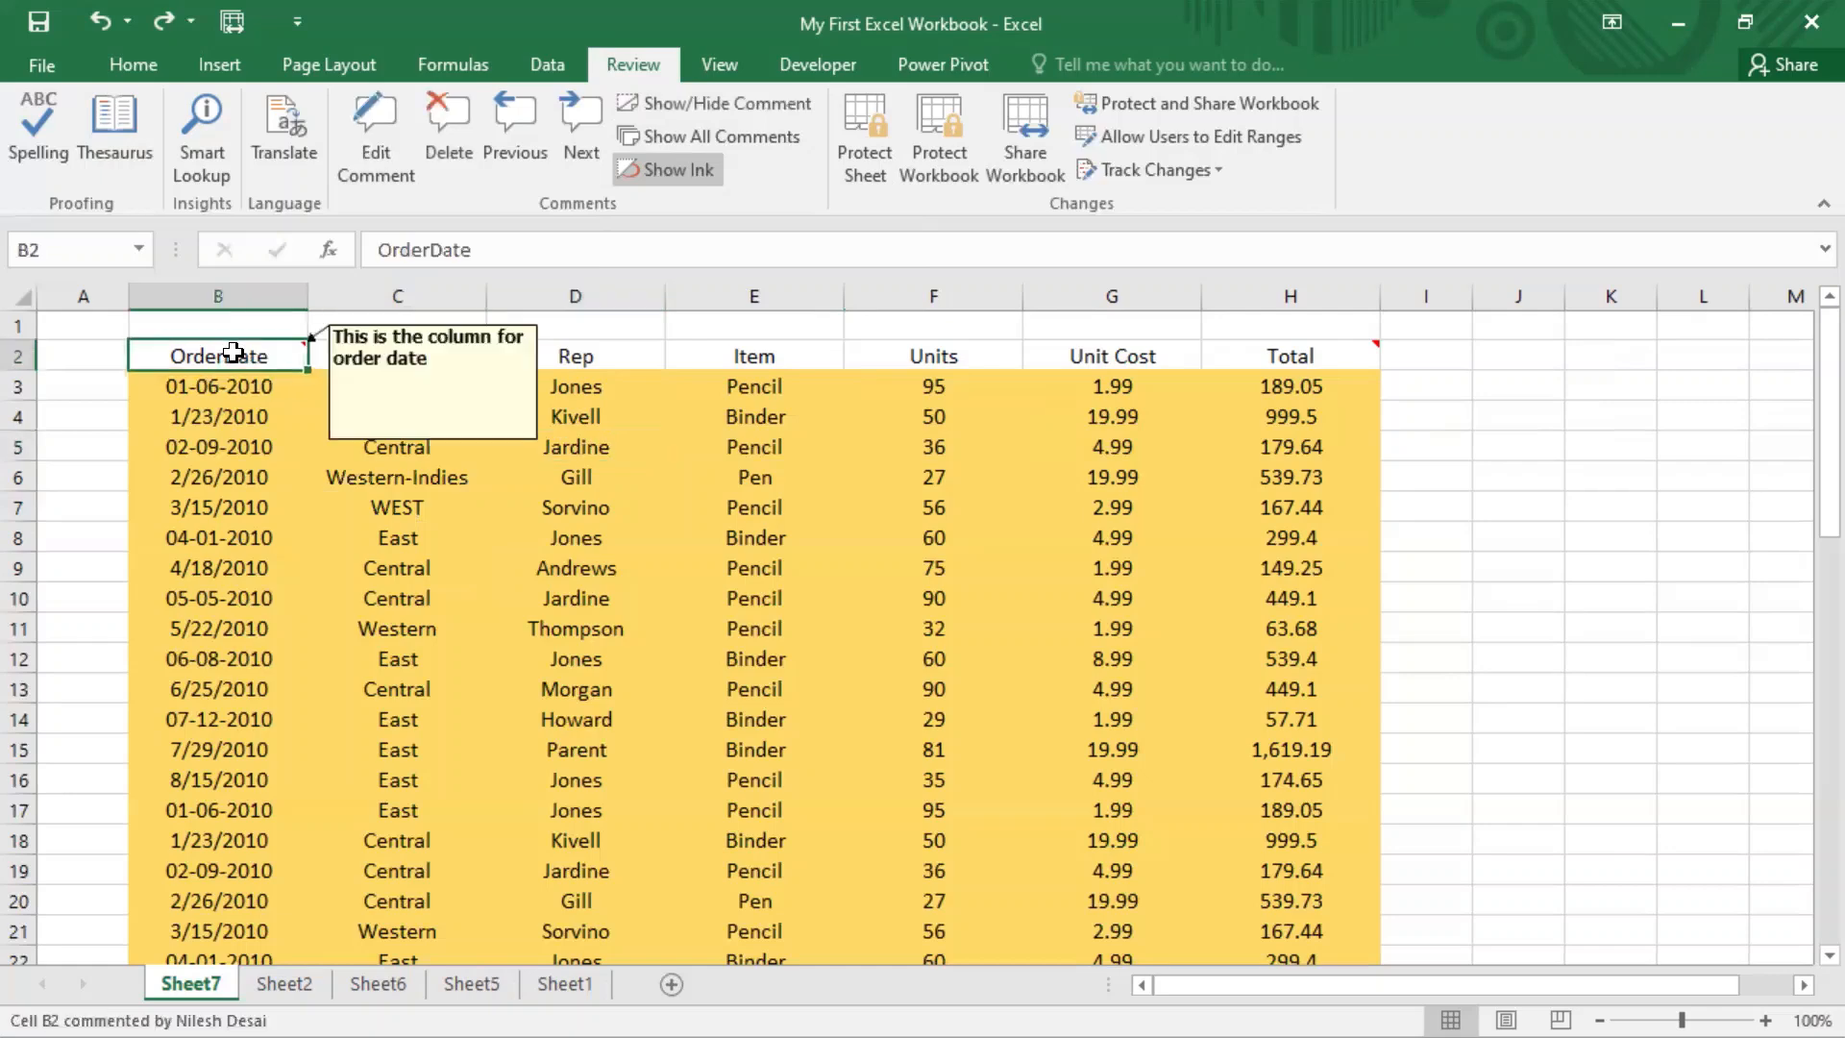
# Keep the comment on the OrderDate header in B2 displayed on the sheet, and hide it again
pyautogui.click(955, 435)
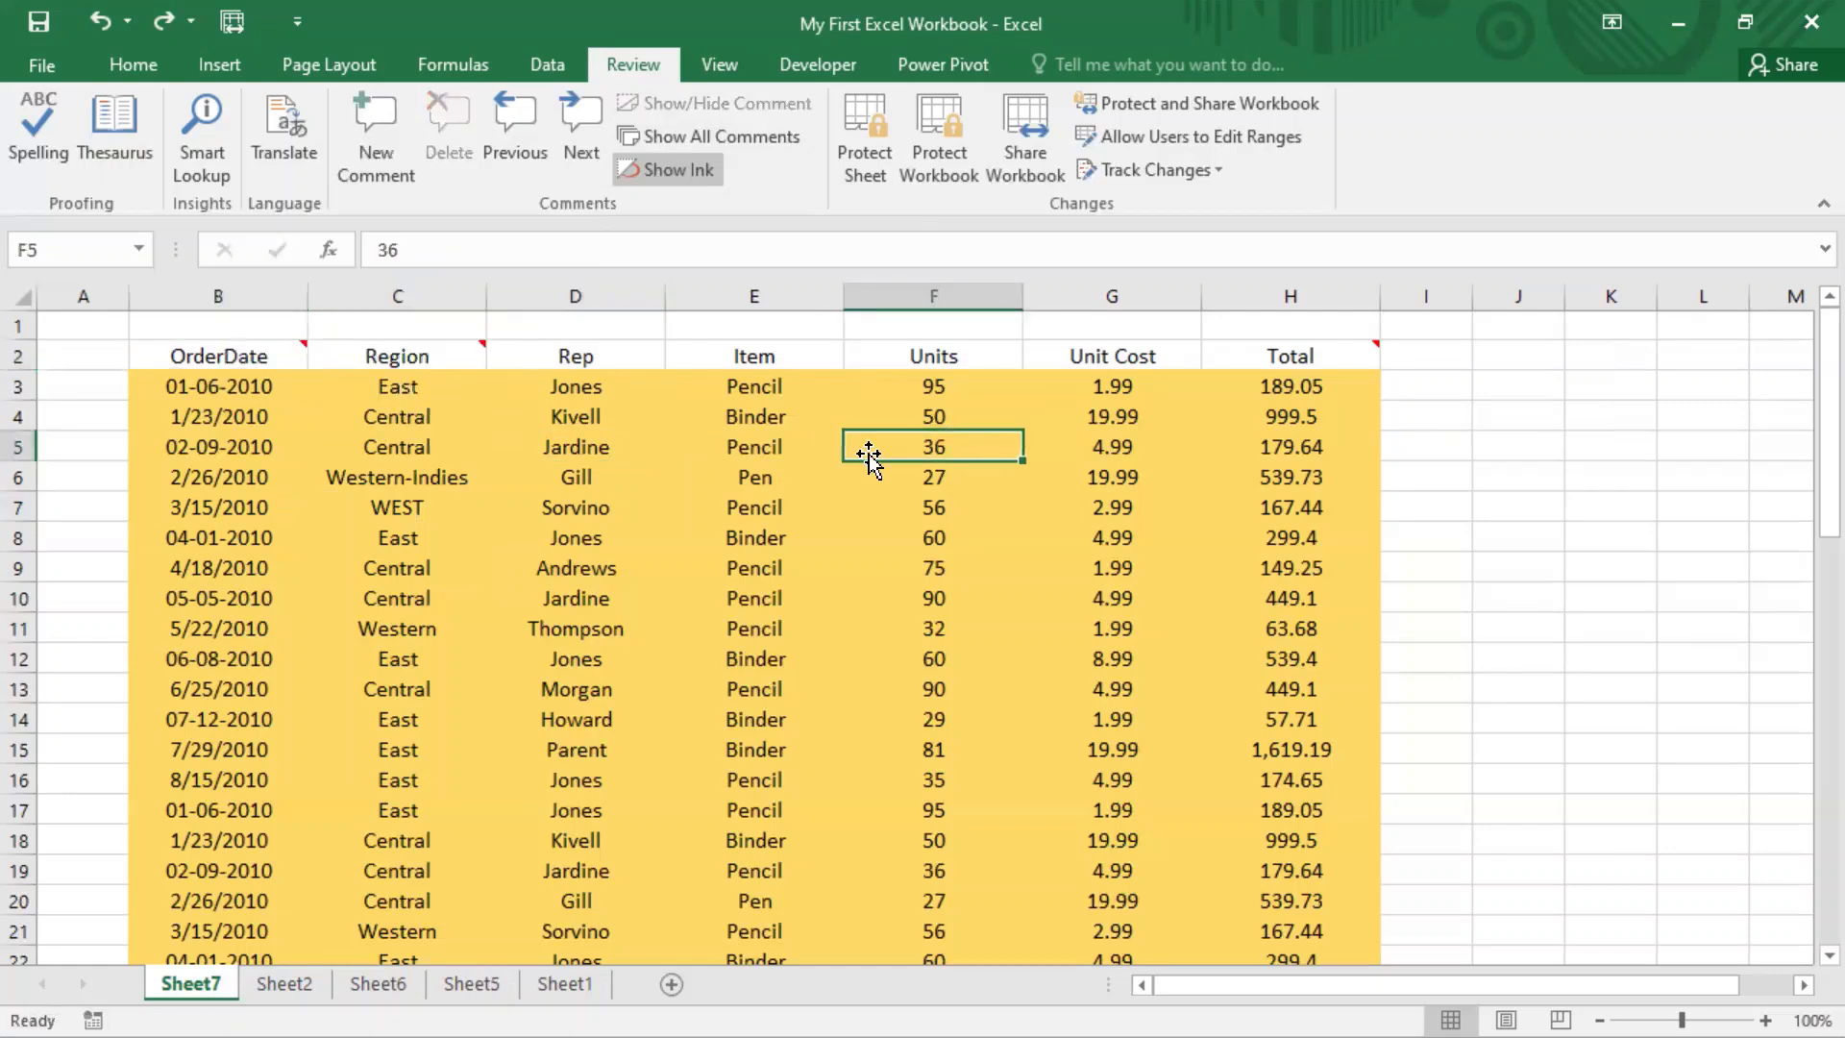
pyautogui.click(252, 352)
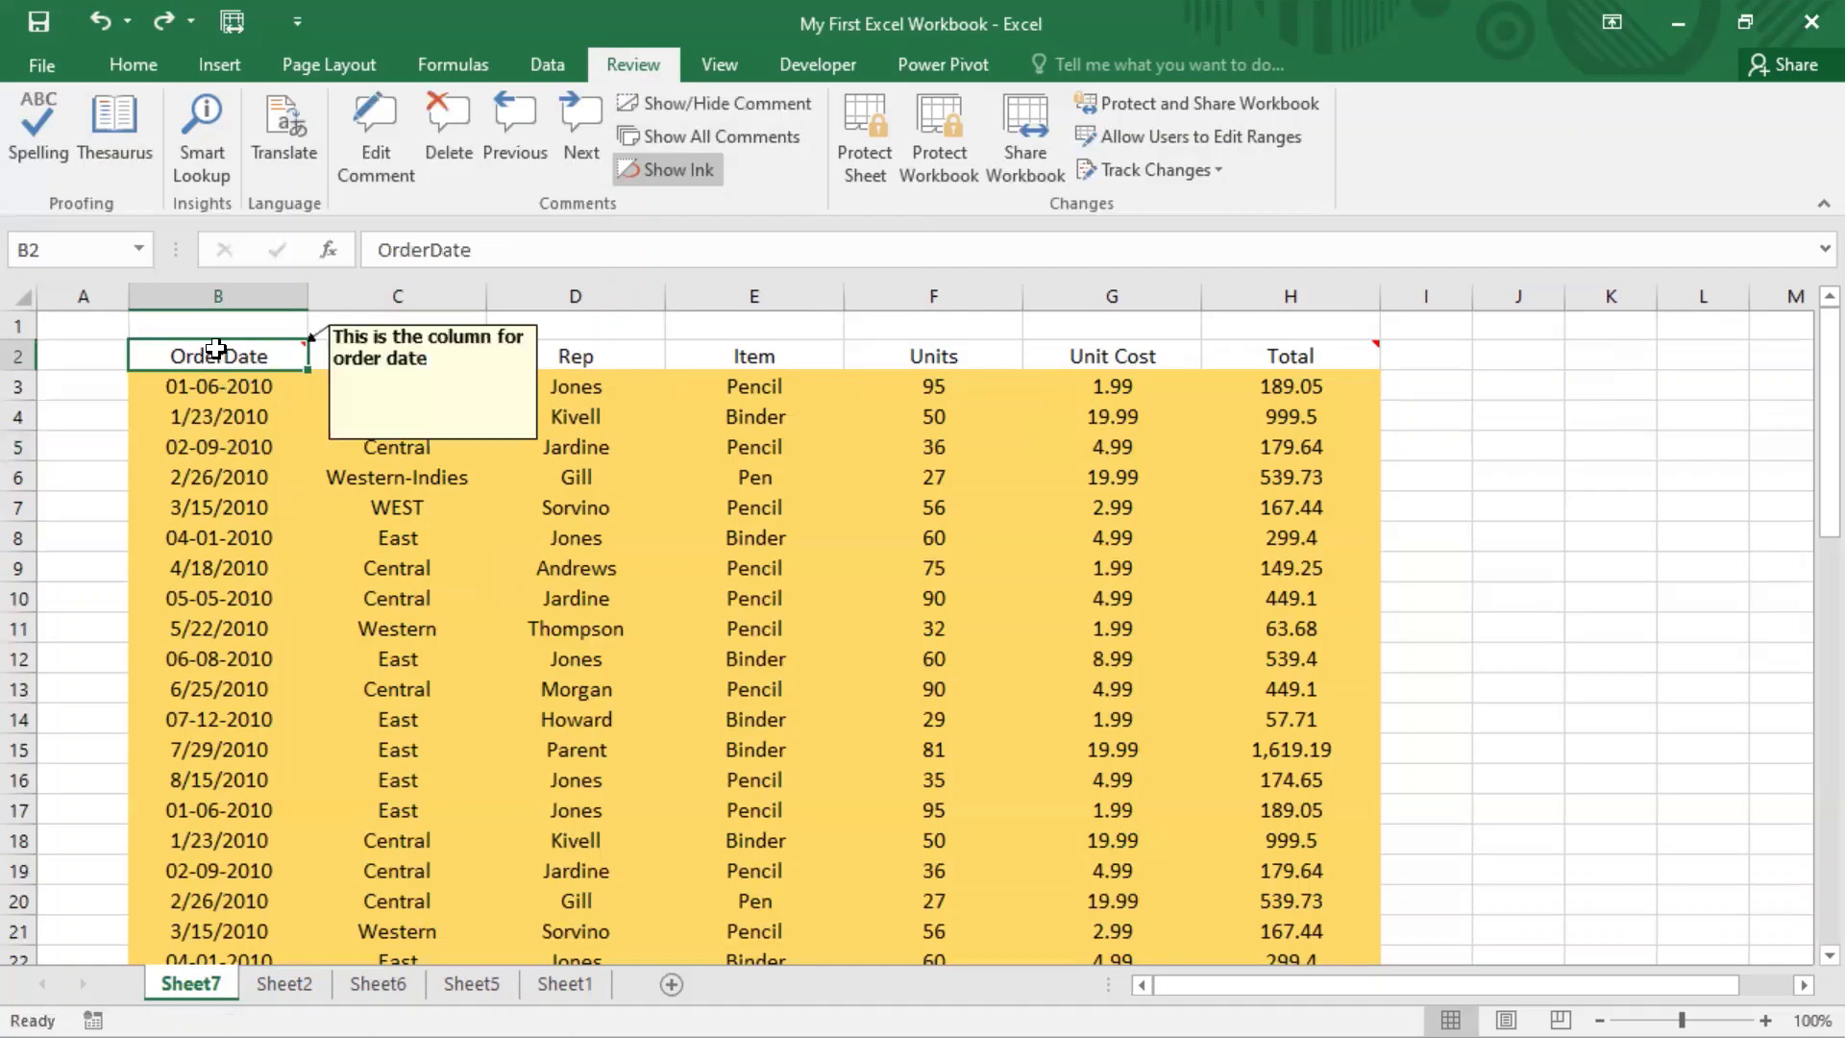
pyautogui.rightClick(217, 350)
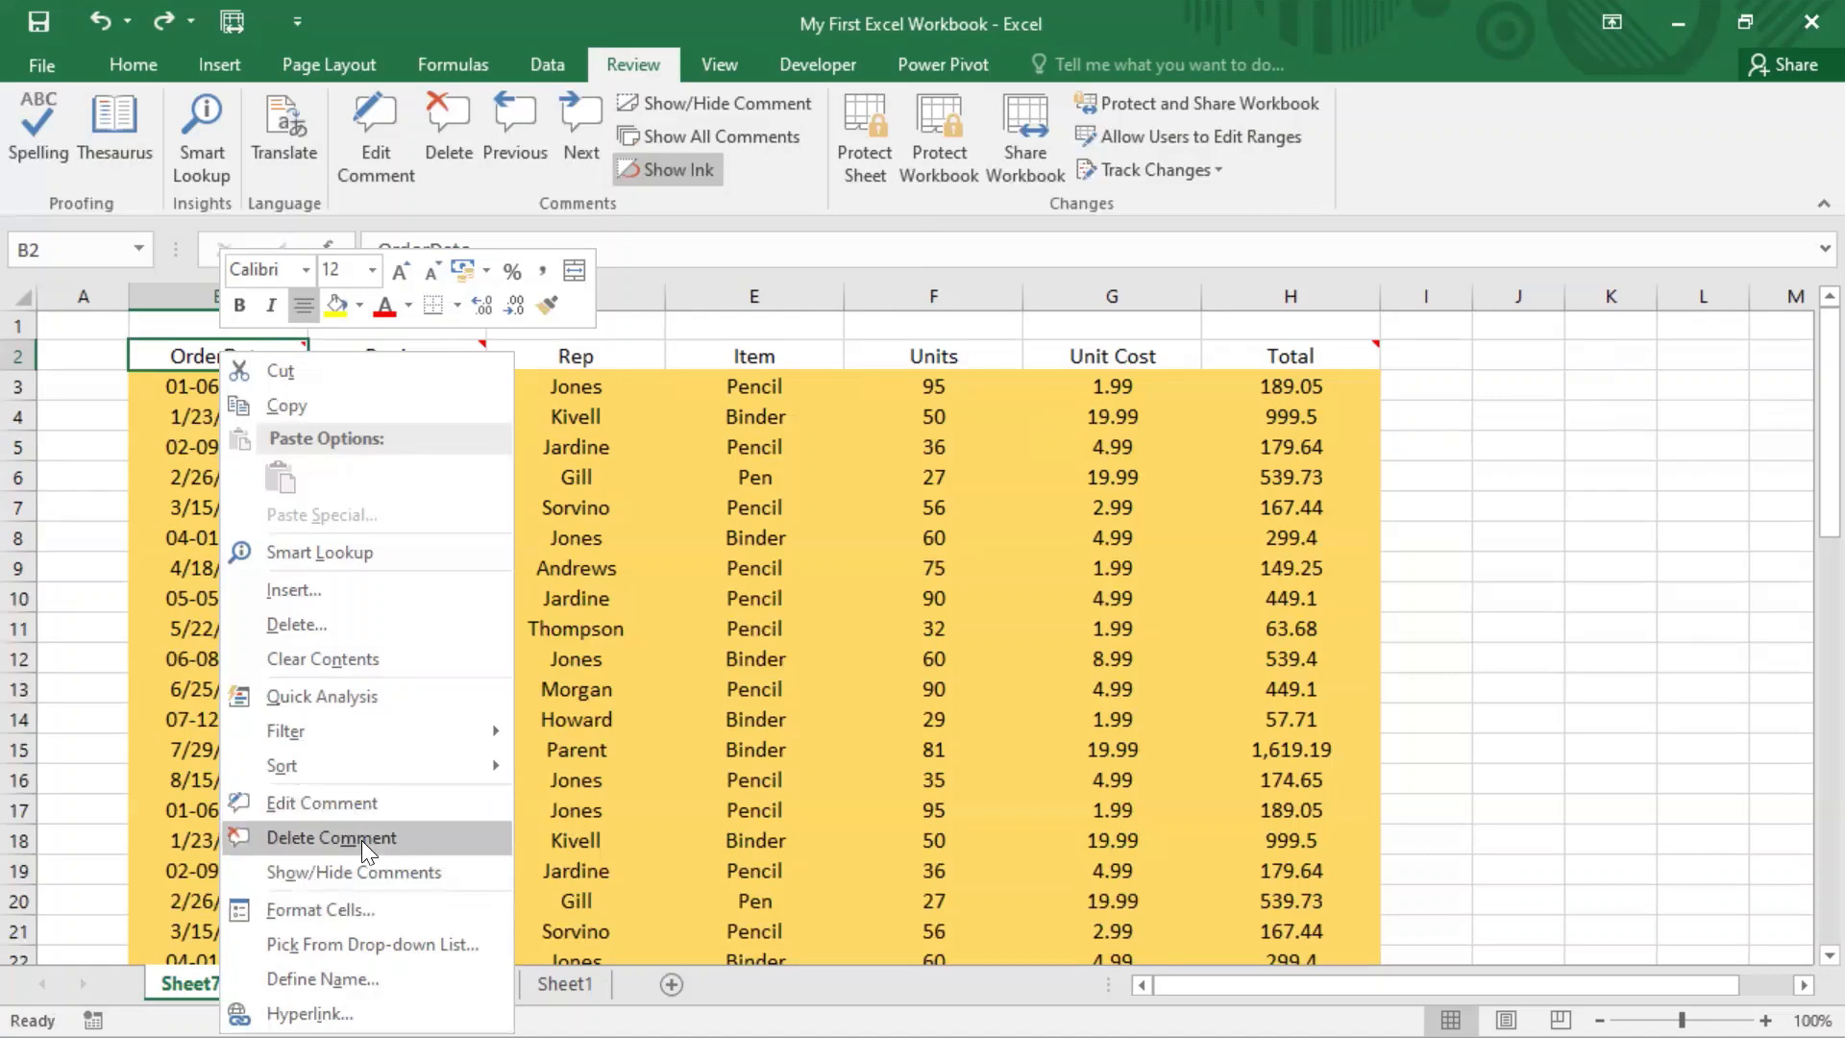
pyautogui.click(436, 871)
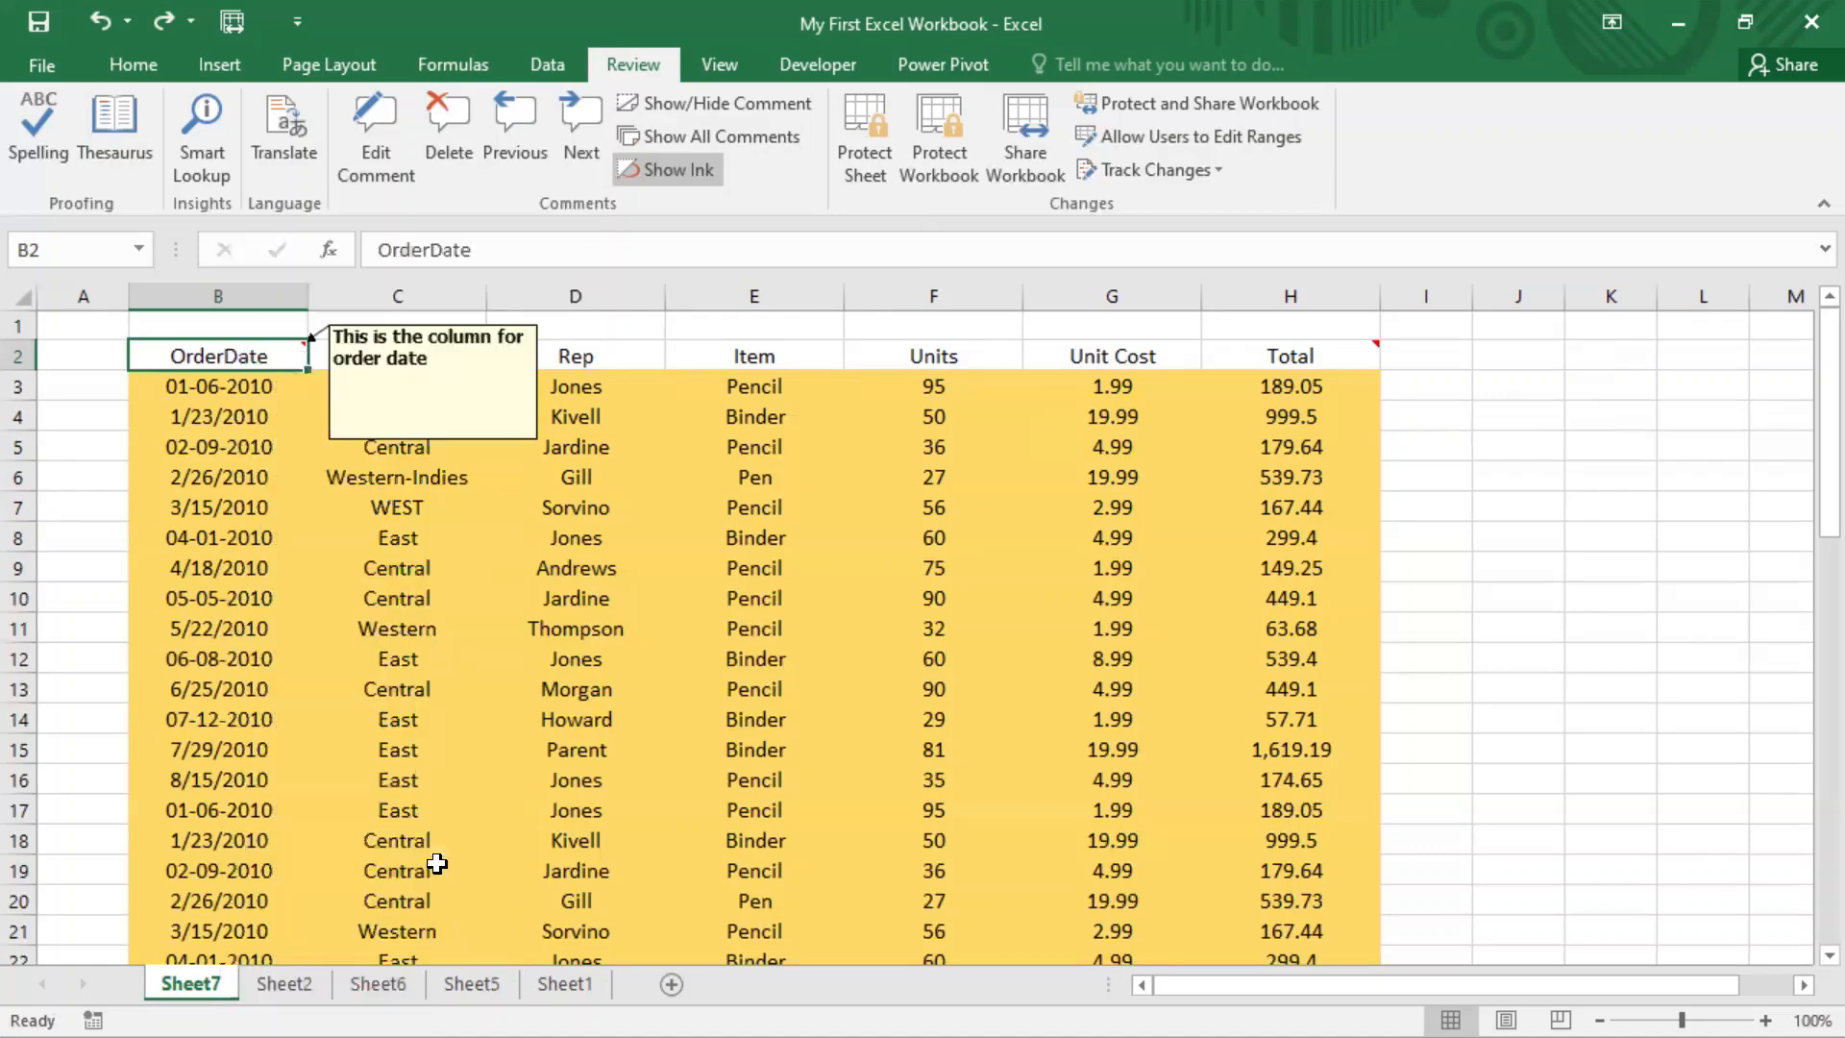
pyautogui.rightClick(269, 358)
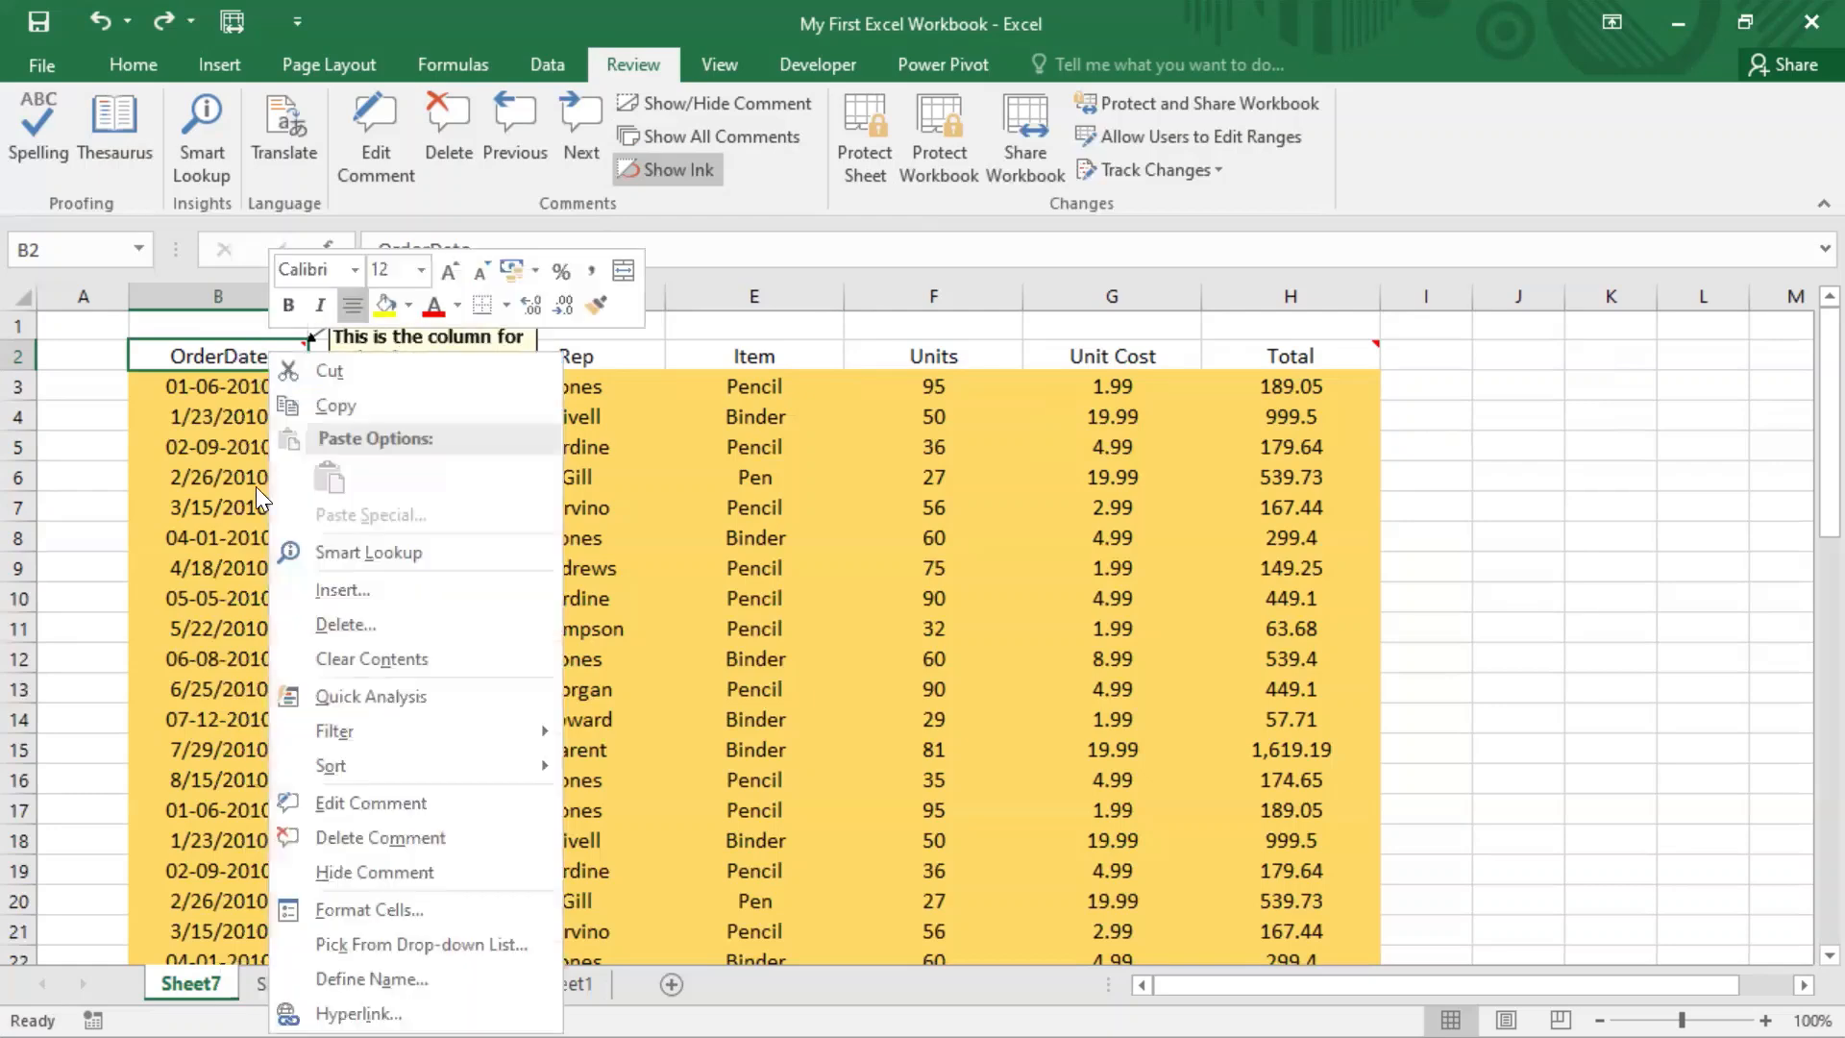
pyautogui.click(426, 873)
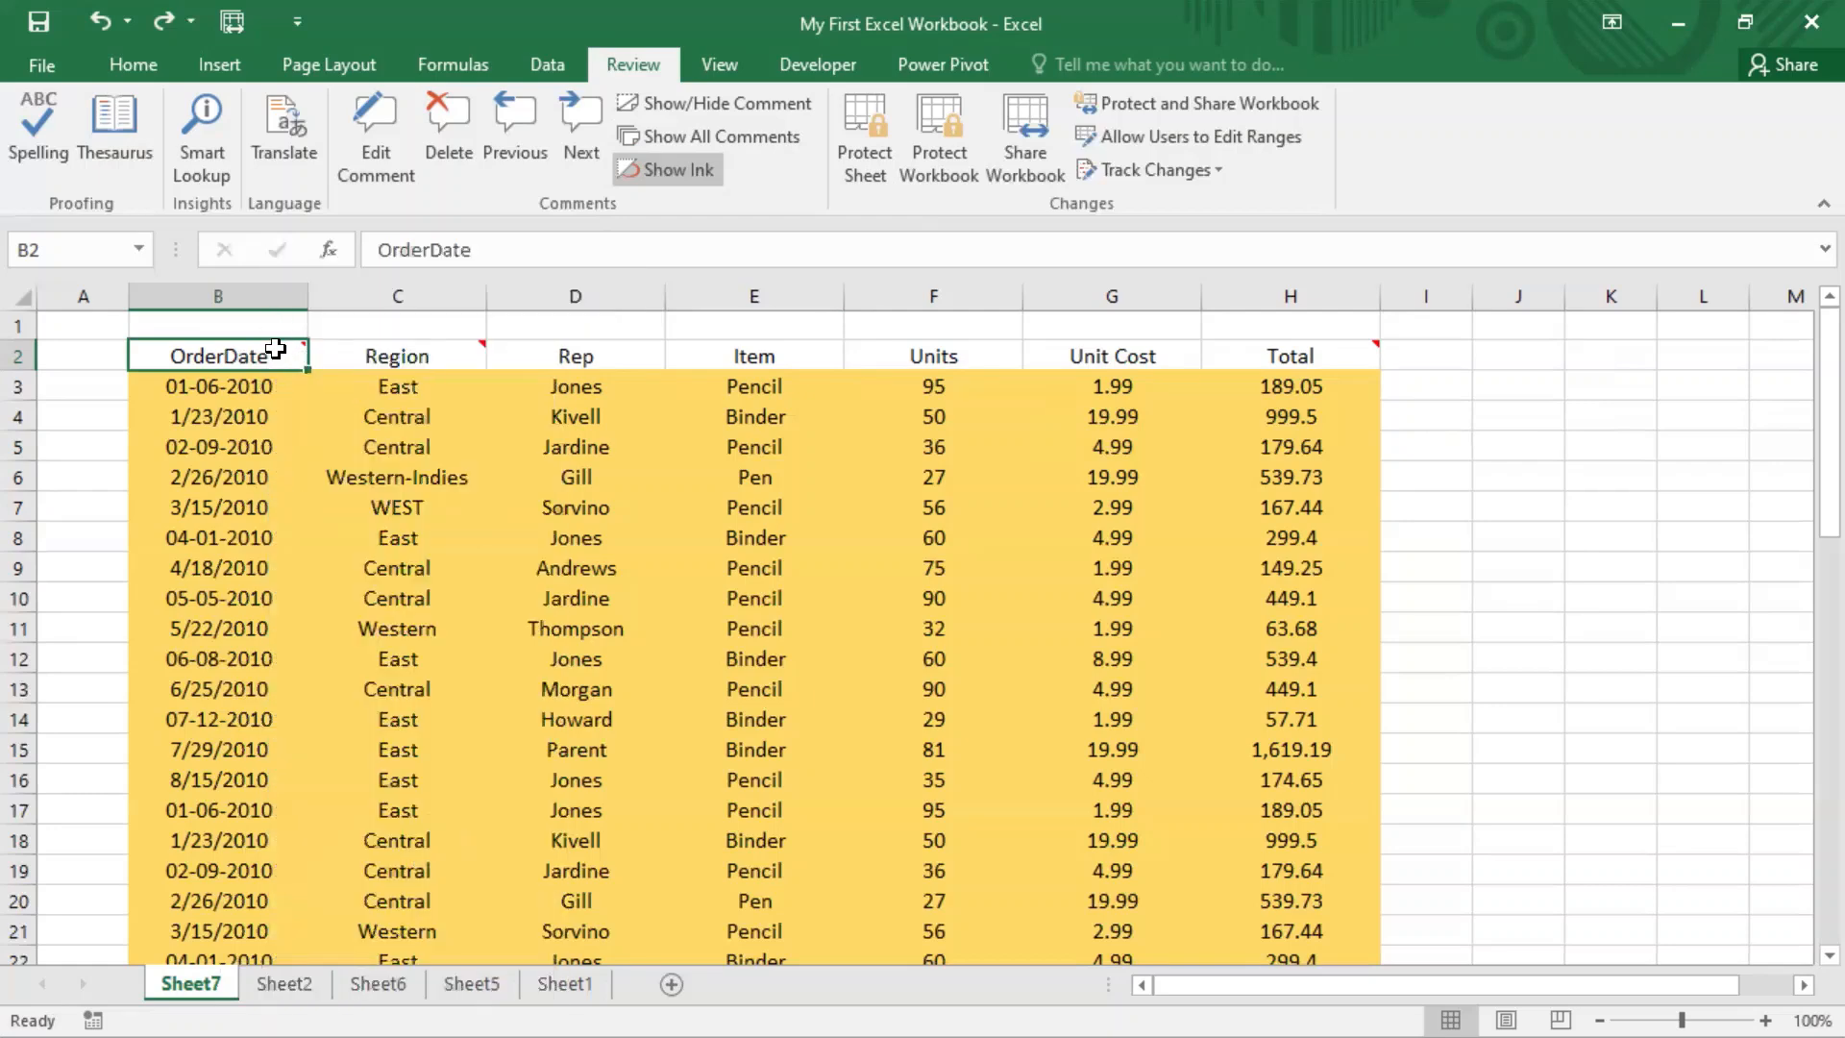
pyautogui.moveTo(274, 347)
pyautogui.click(256, 536)
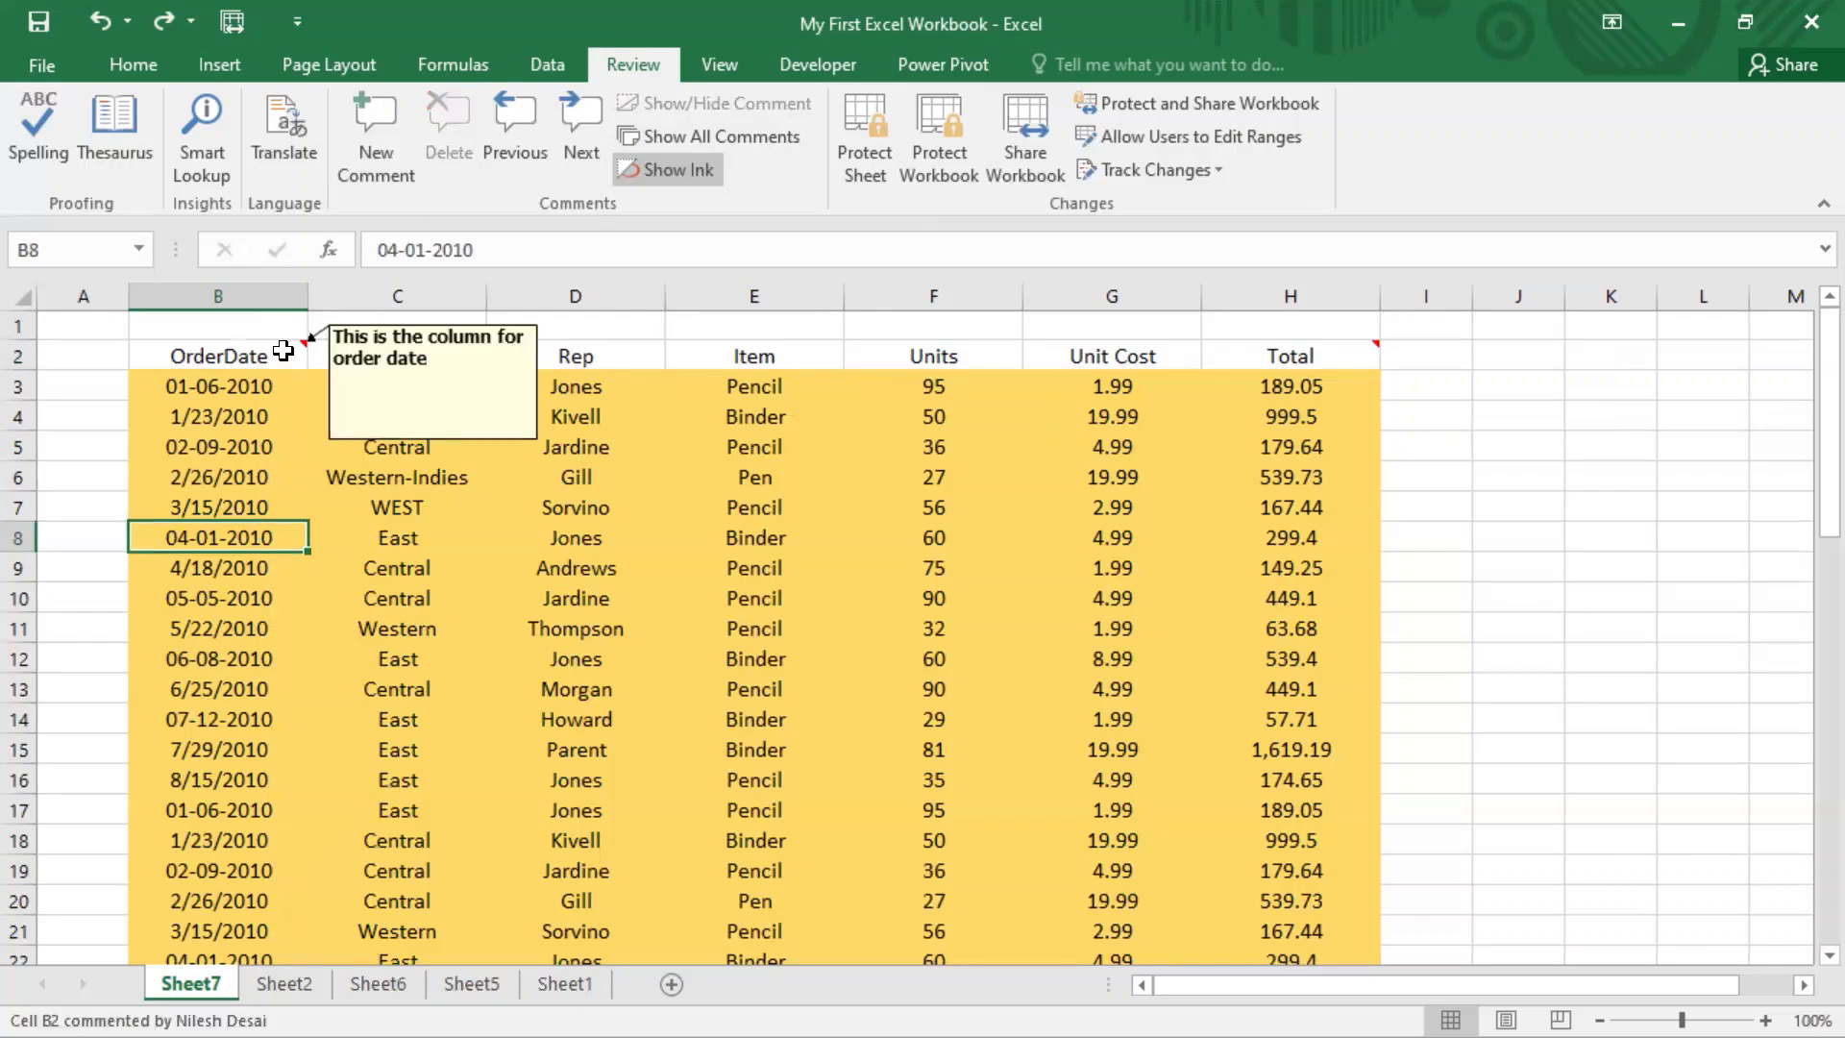
pyautogui.click(282, 350)
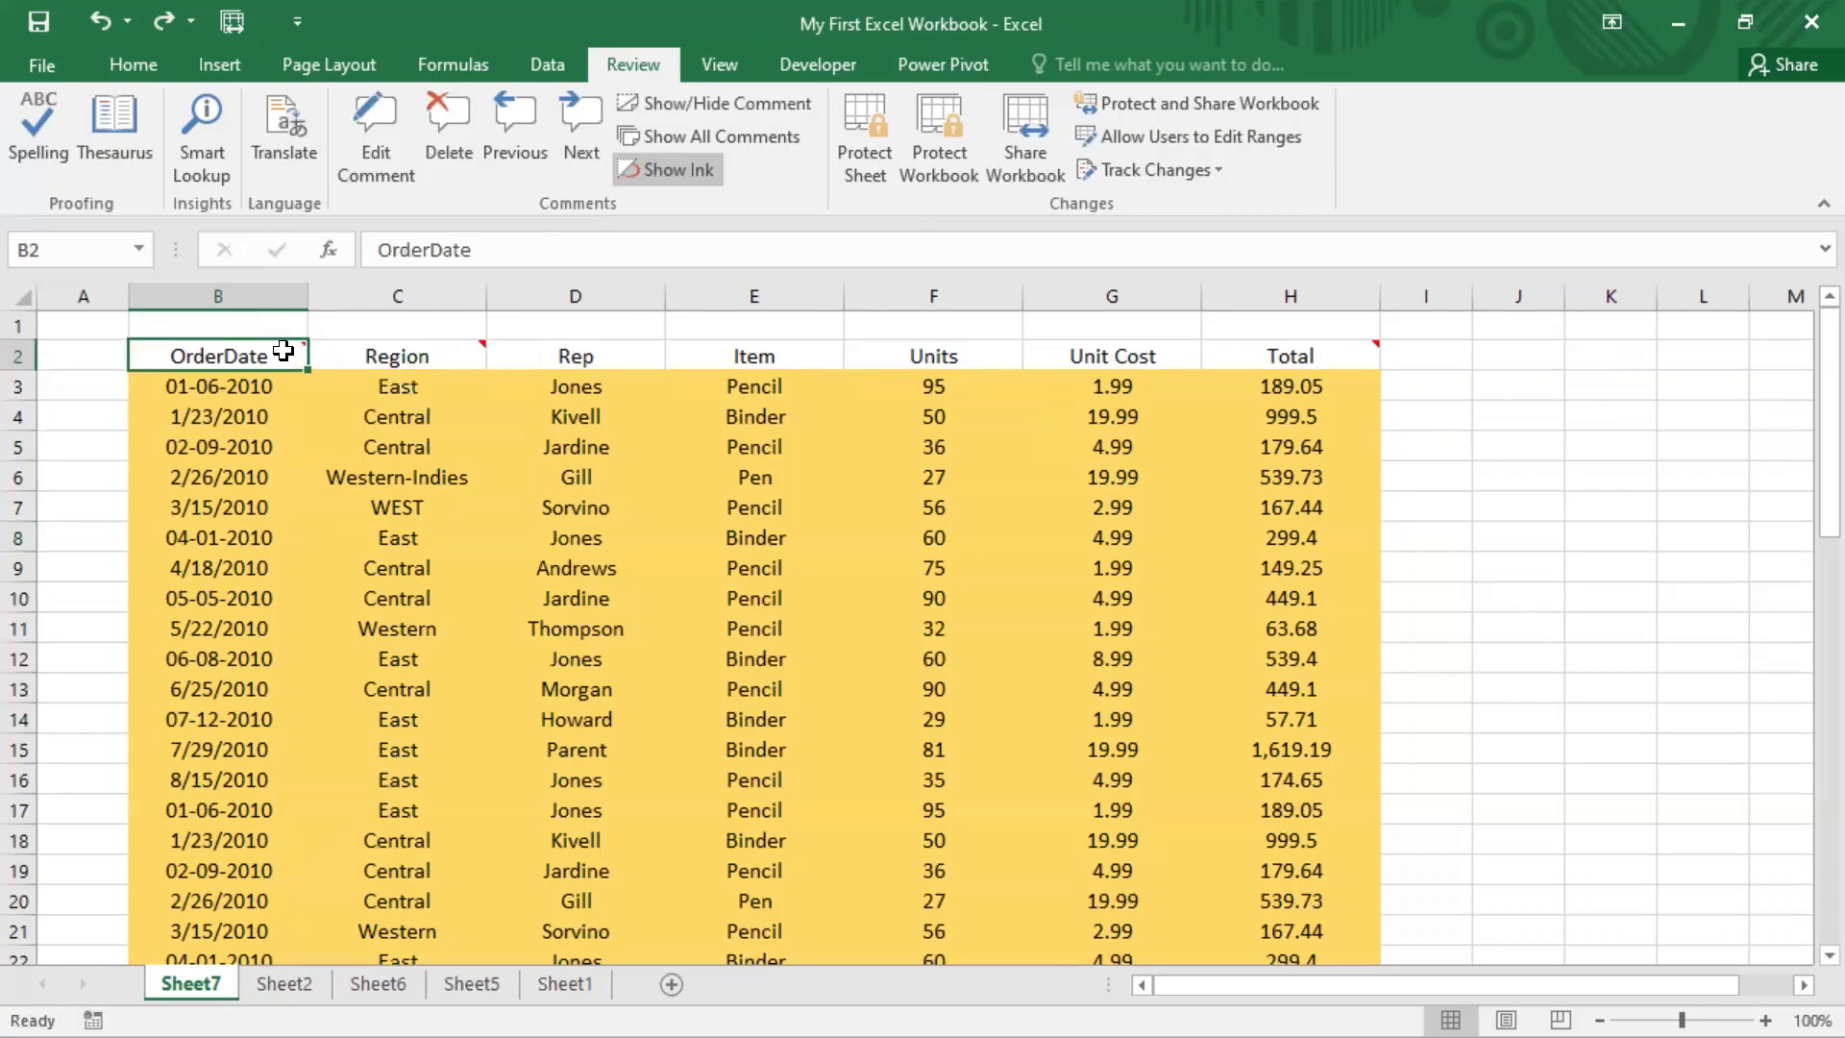
pyautogui.click(990, 478)
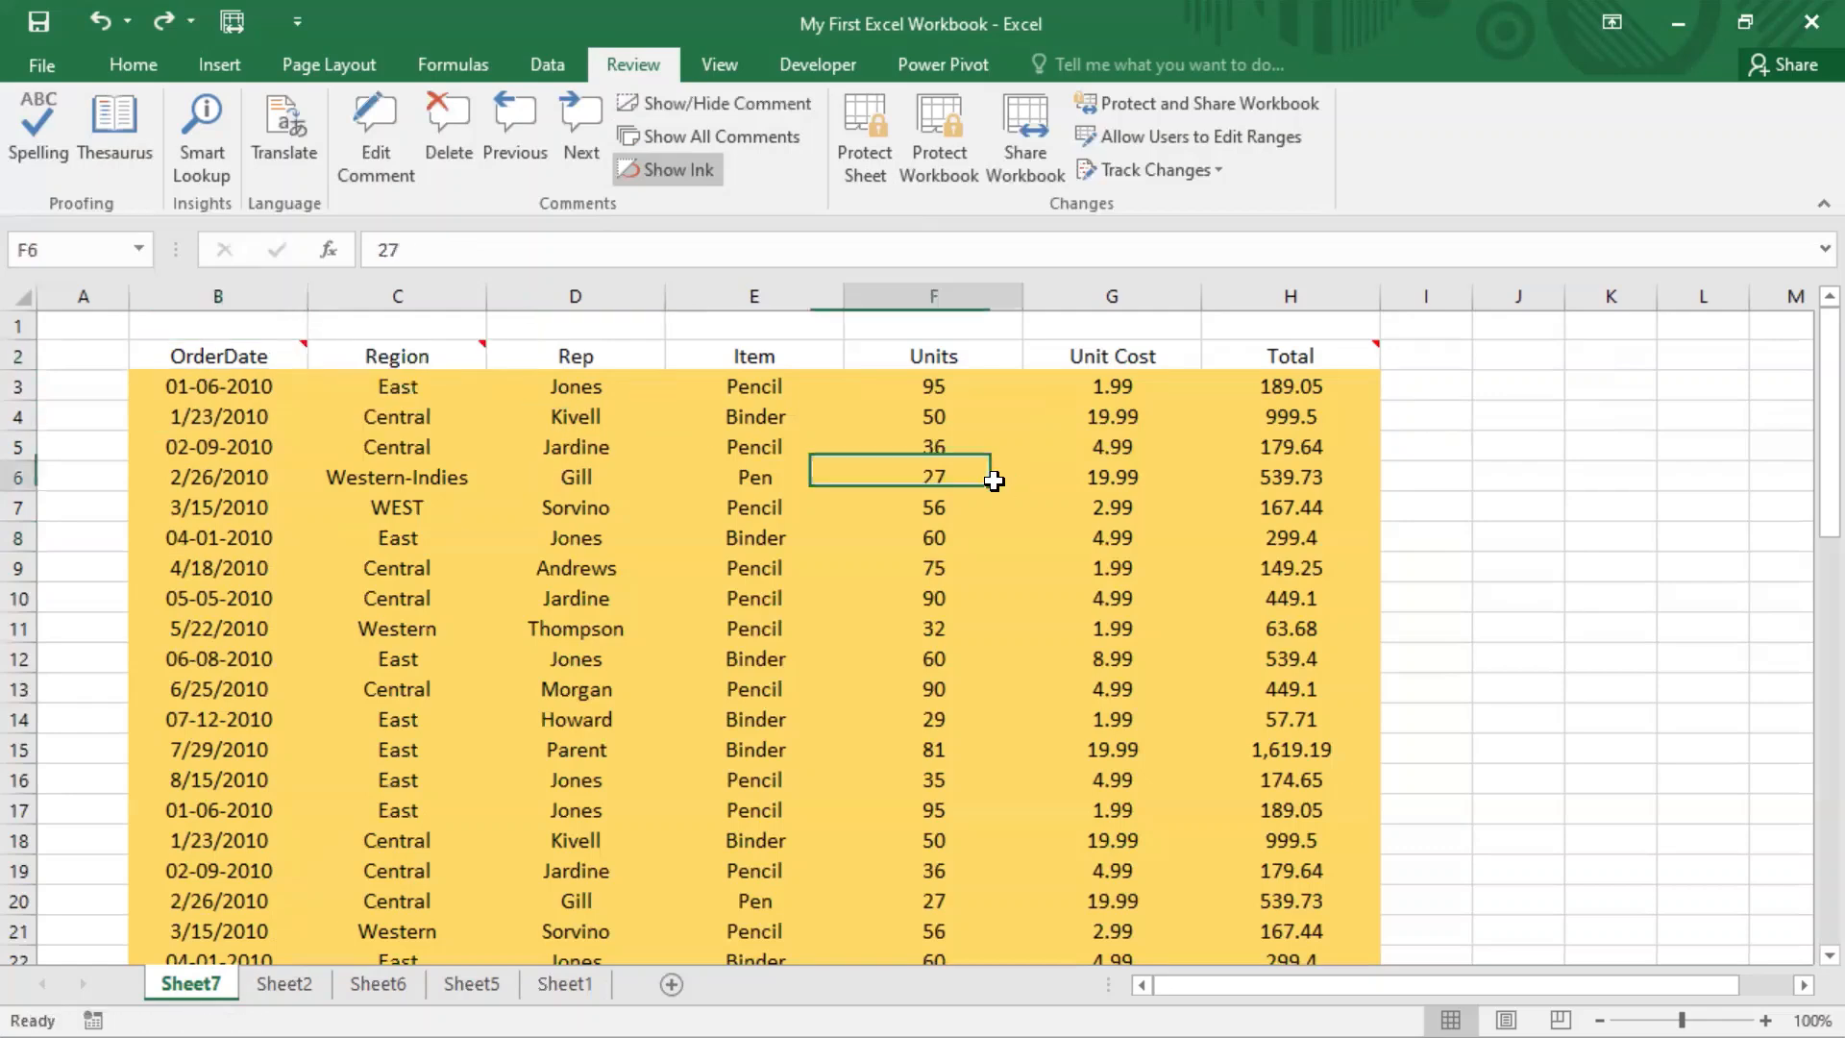
pyautogui.click(260, 357)
pyautogui.click(350, 573)
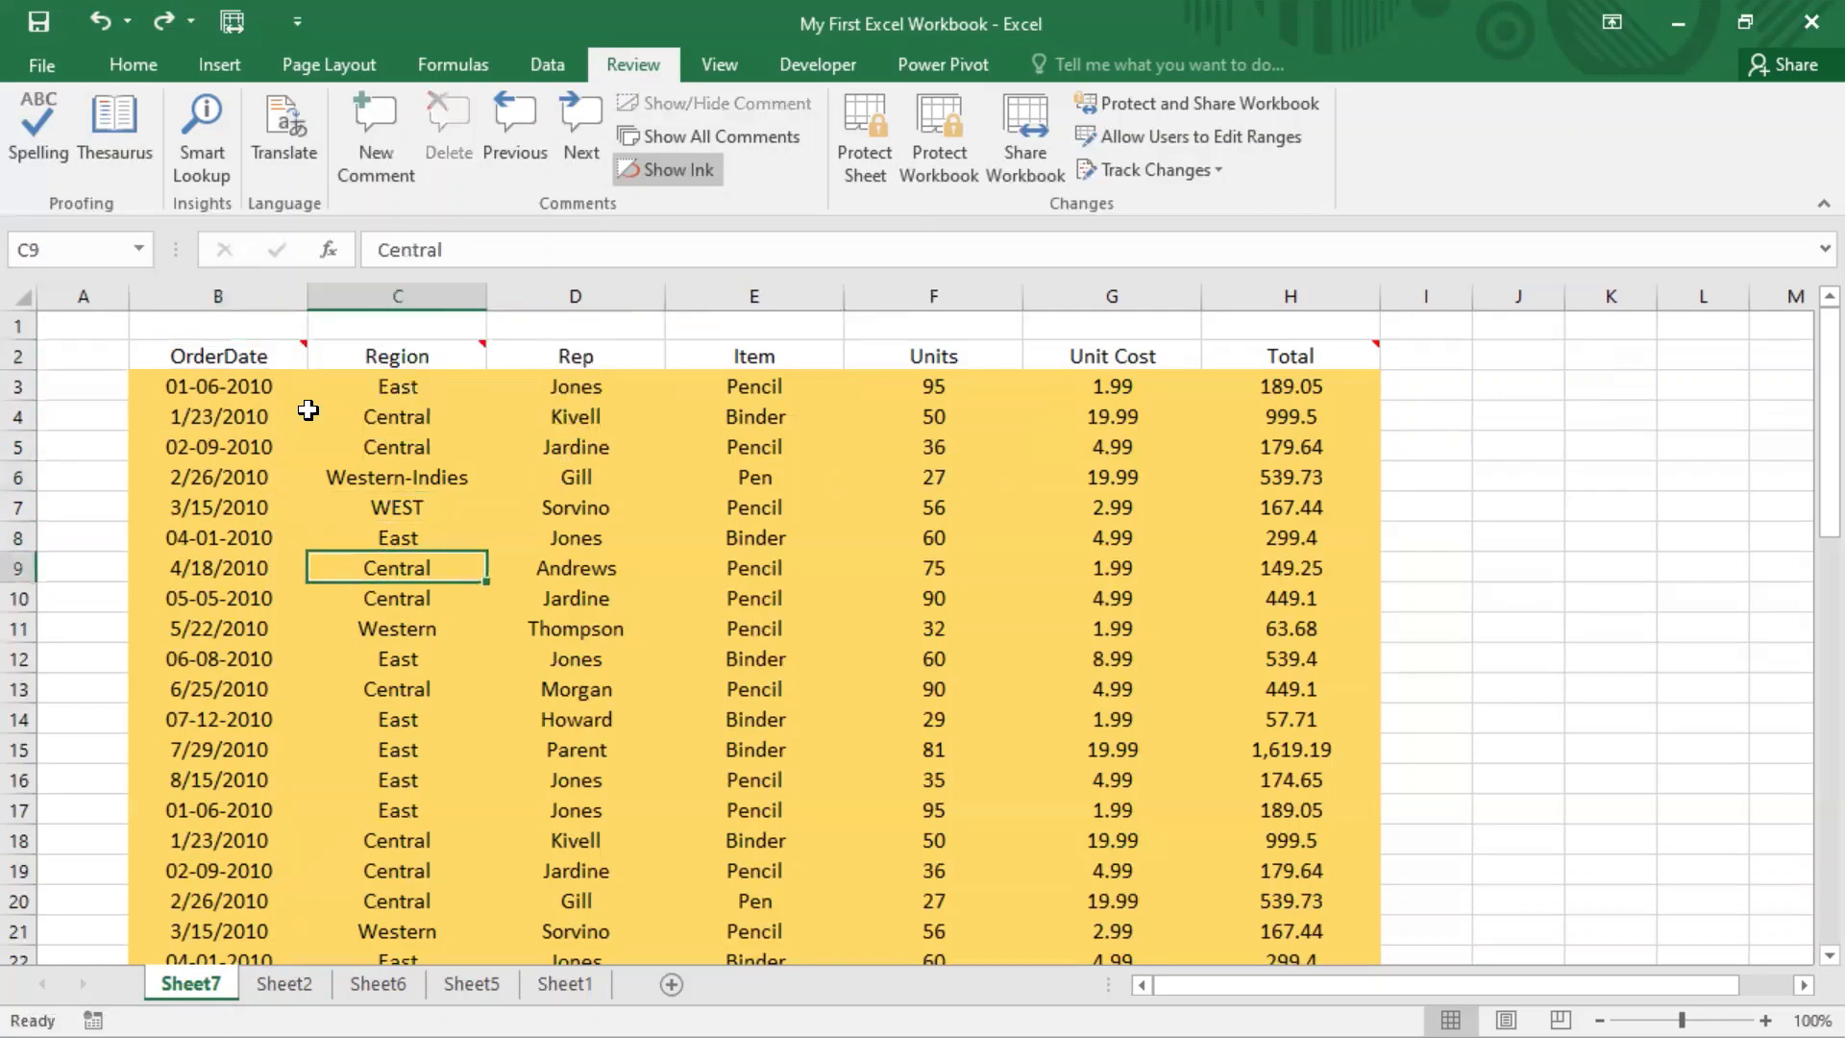
# Open the comment on the OrderDate header in B2 for editing and leave it again
pyautogui.click(278, 361)
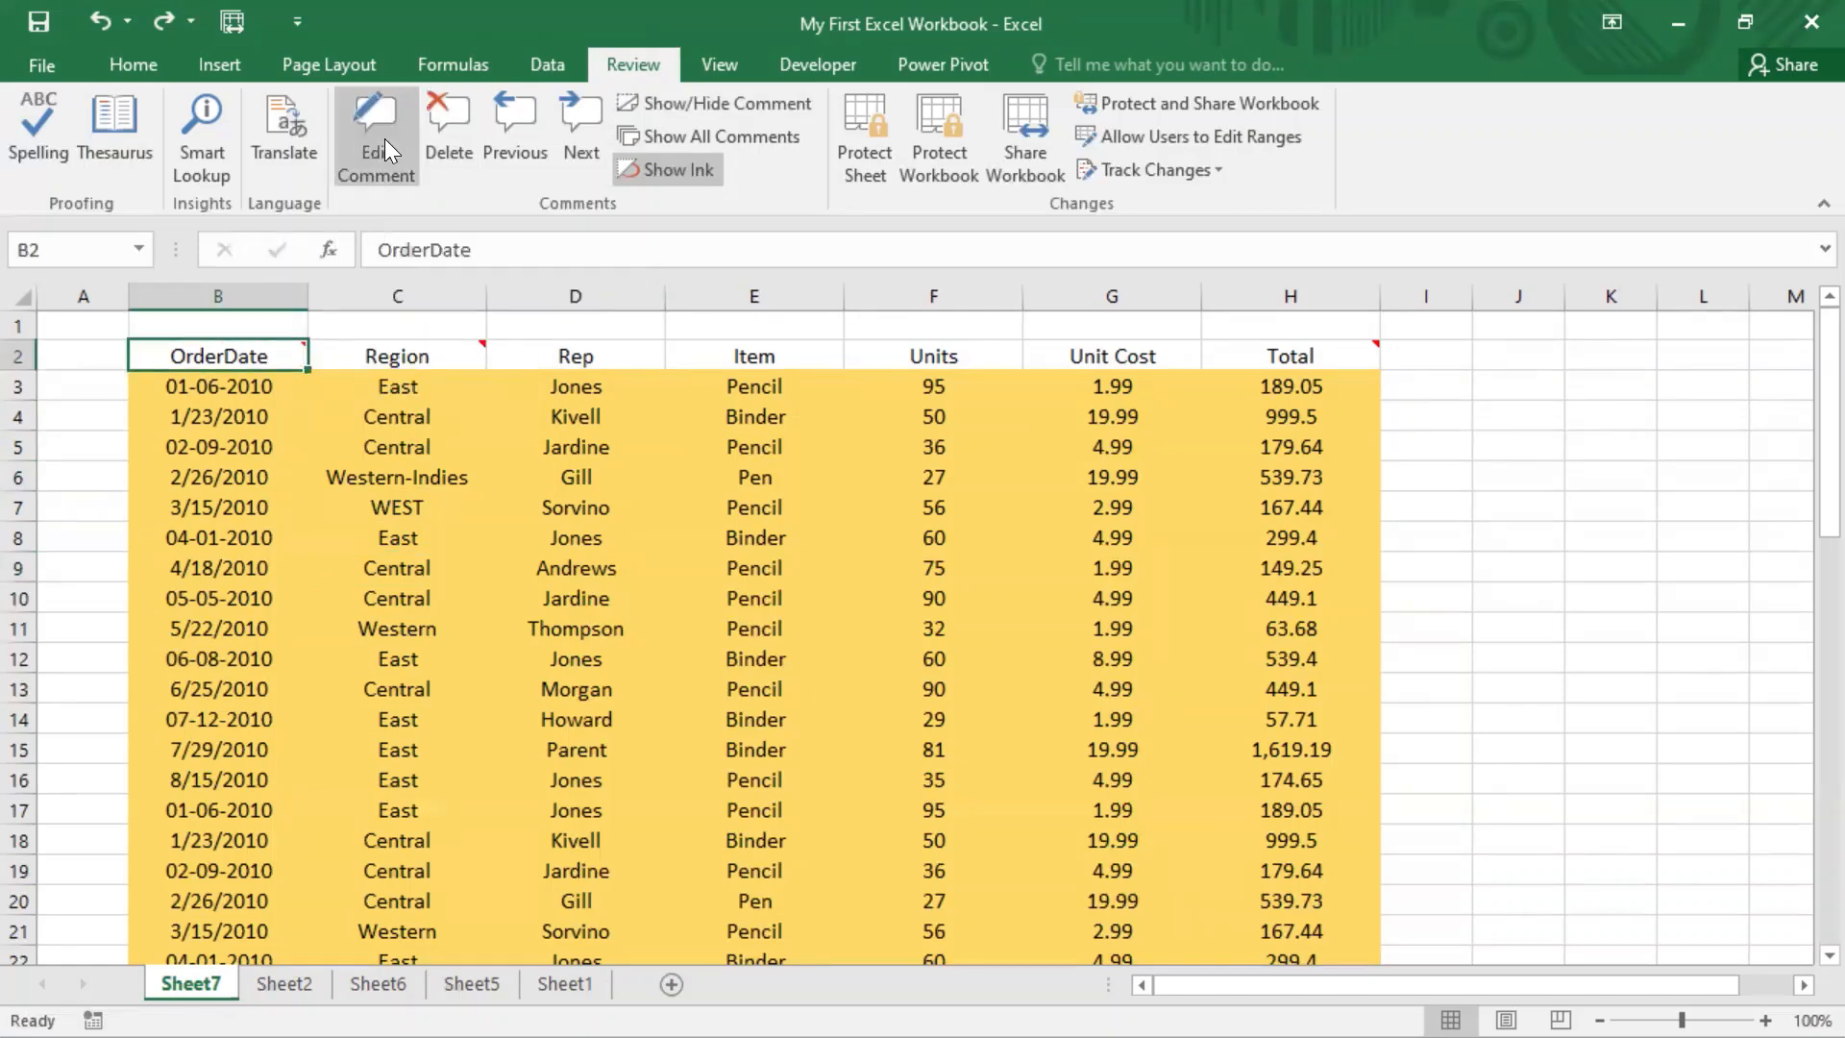
pyautogui.rightClick(262, 354)
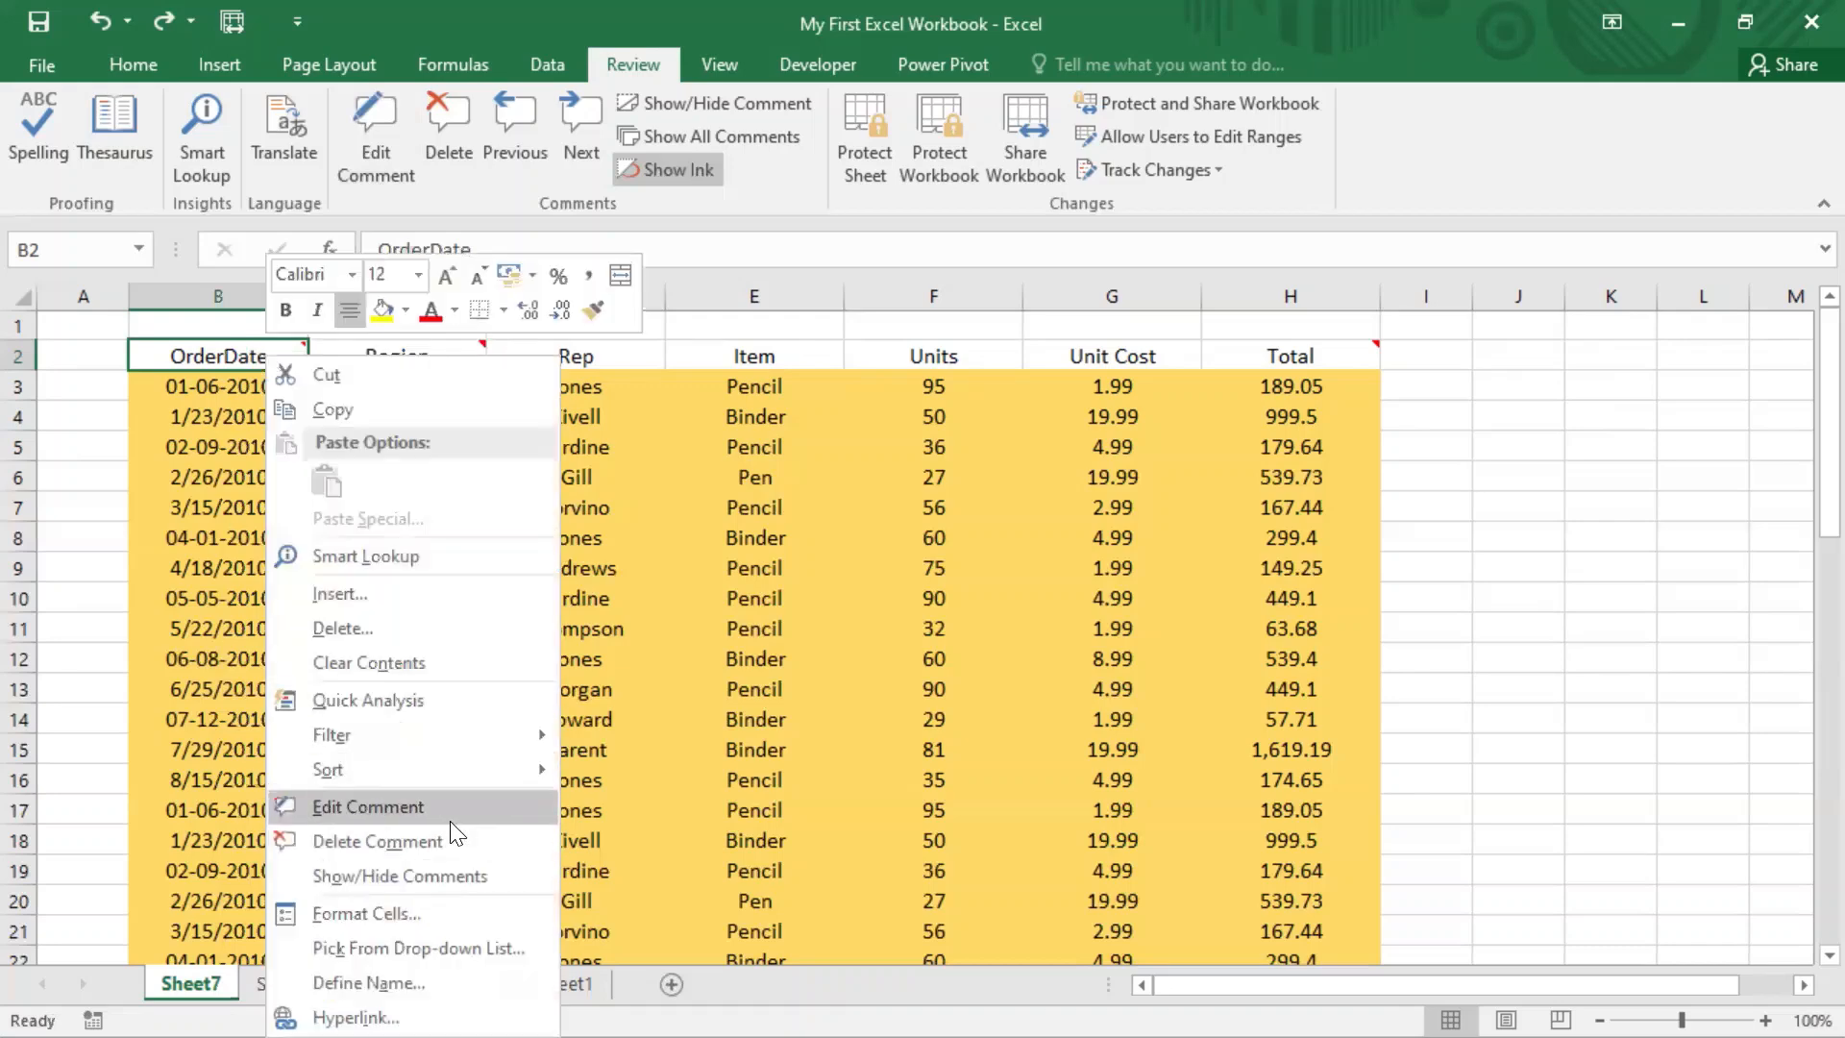
pyautogui.press('Escape')
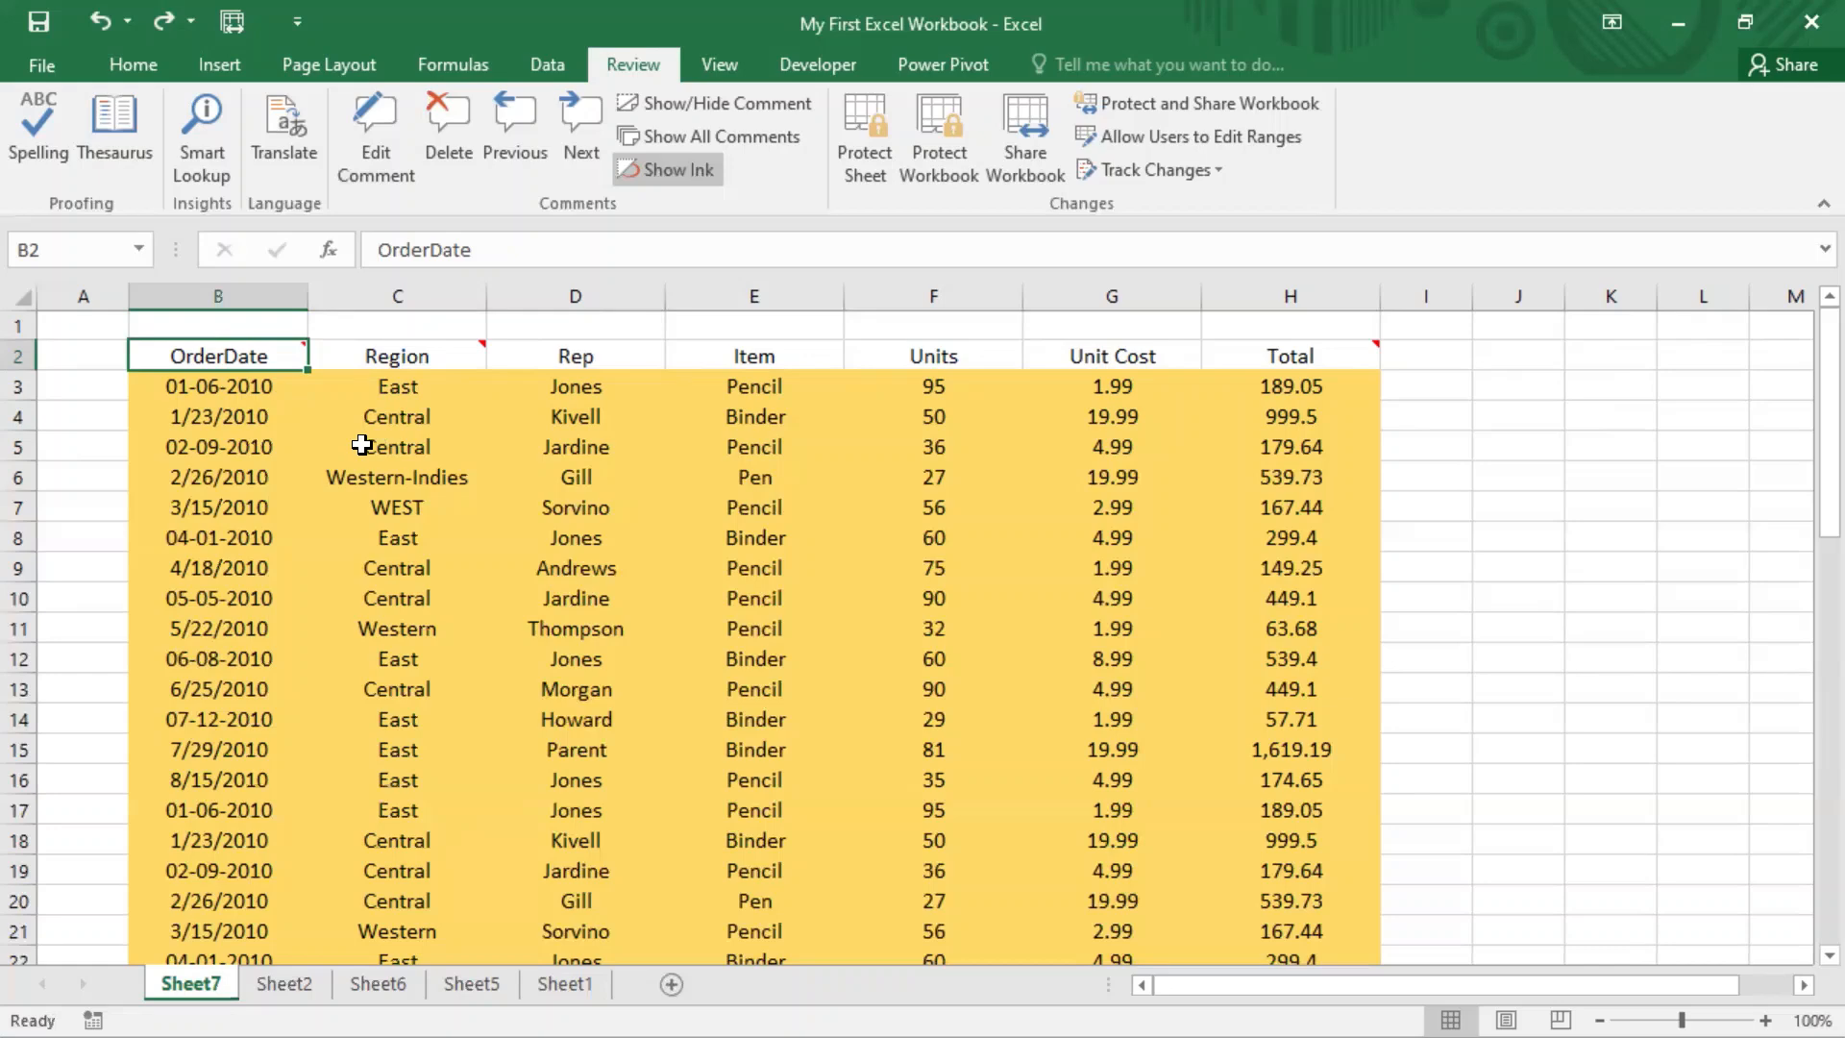
pyautogui.hotkey('shift', 'F2')
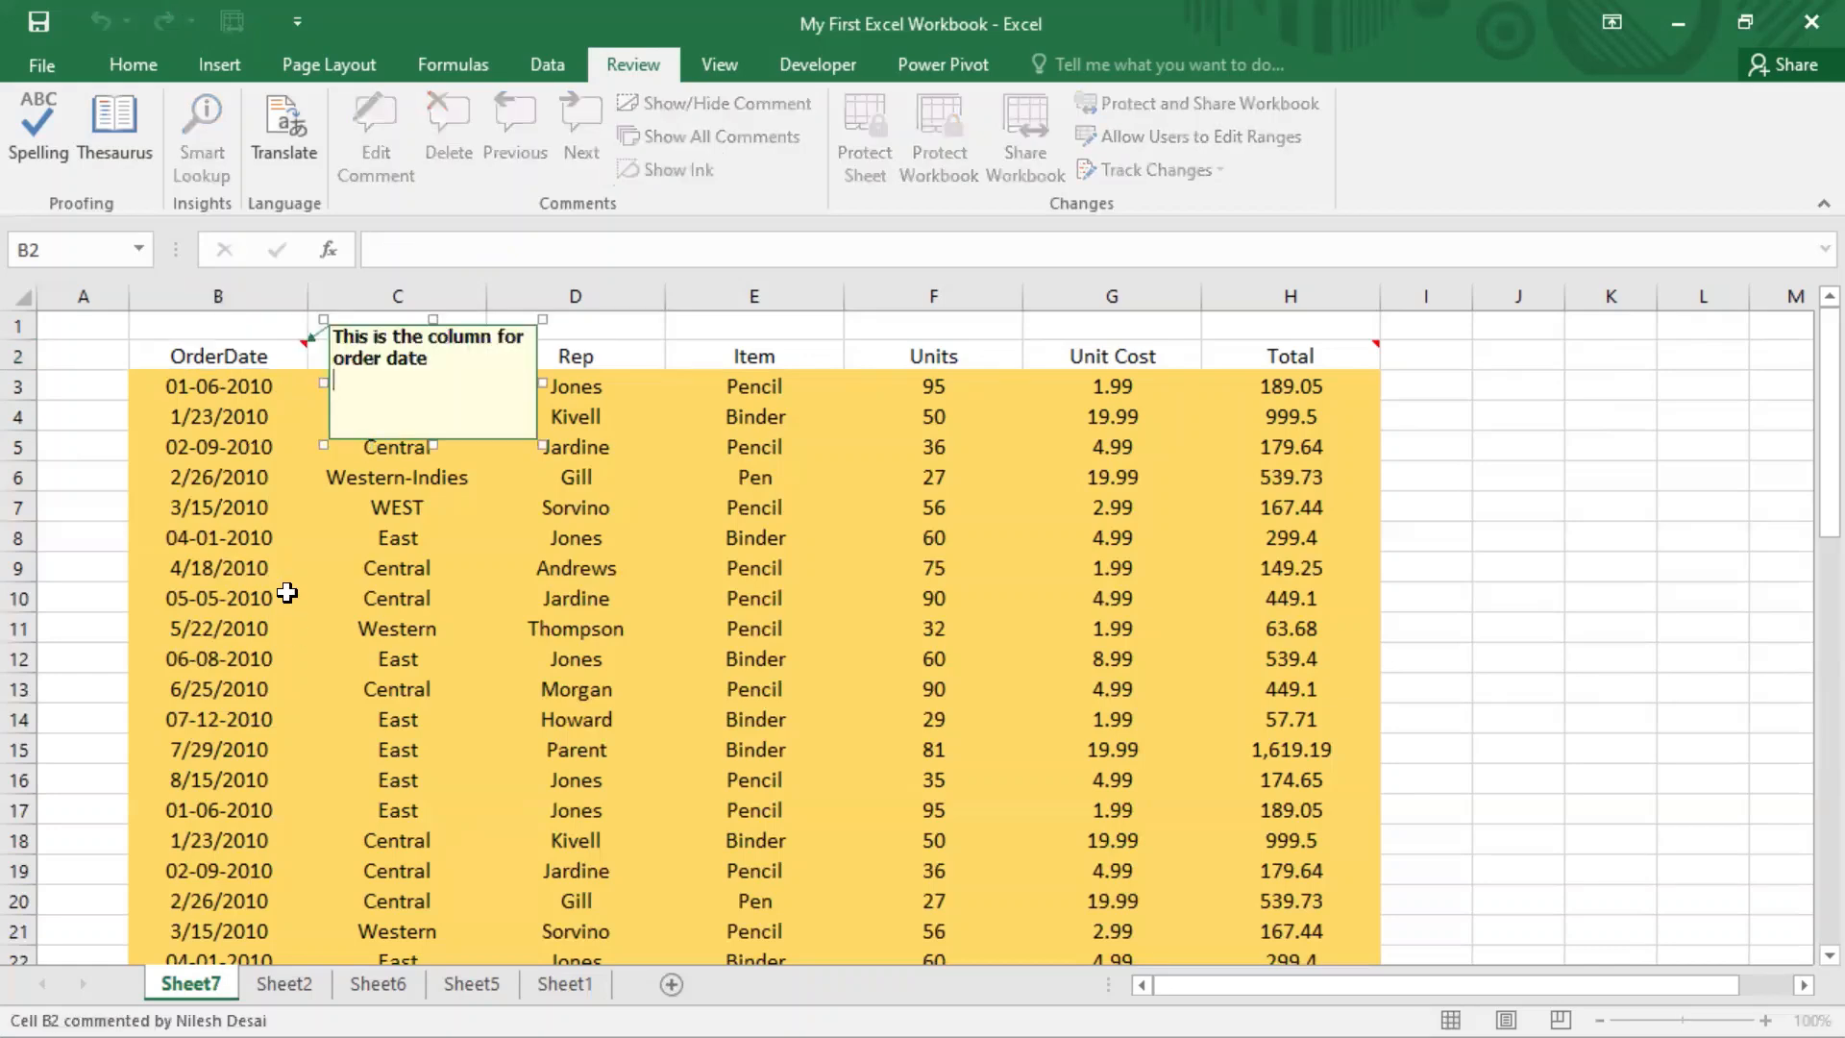
pyautogui.press('Escape')
pyautogui.click(289, 507)
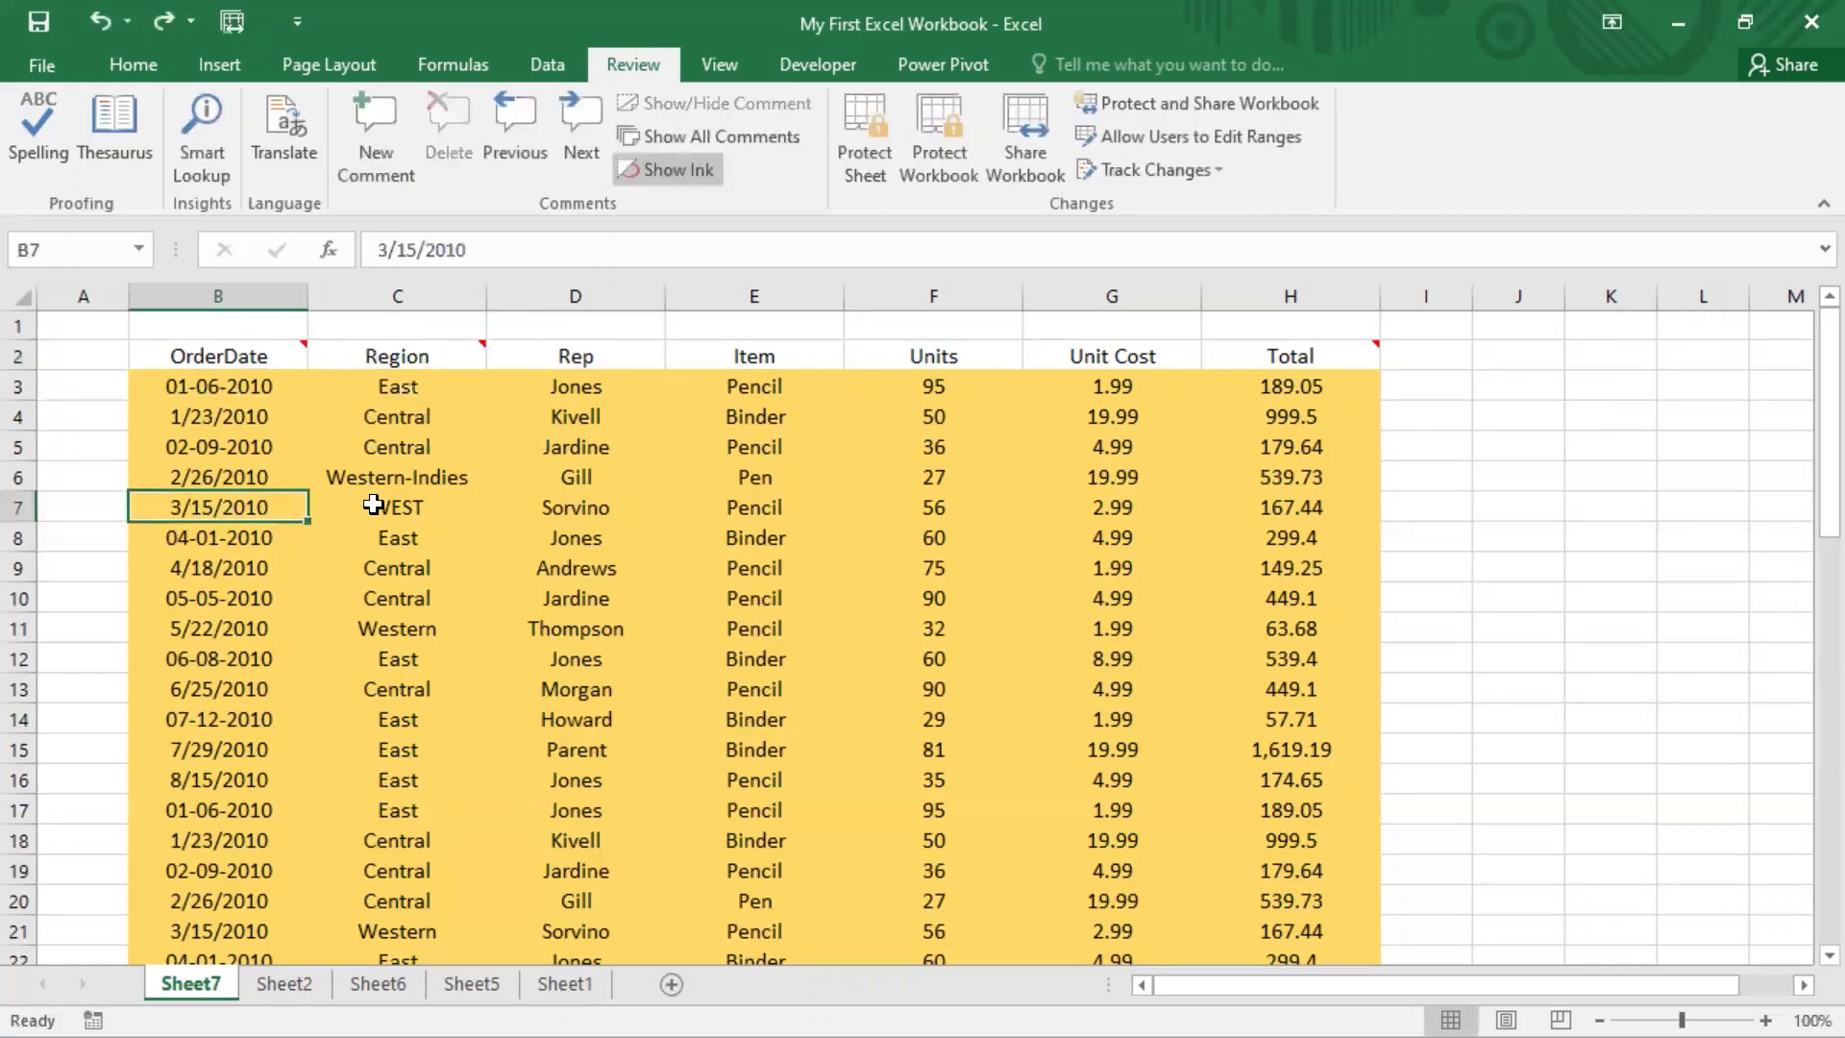
# Add the text "lk;ajskdlfja;ksja;klsj;faja;jkljlkj;ljas;dljf" below the existing line of the OrderDate comment in B2
pyautogui.press('Up')
pyautogui.press('Up')
pyautogui.press('Up')
pyautogui.press('Up')
pyautogui.press('Up')
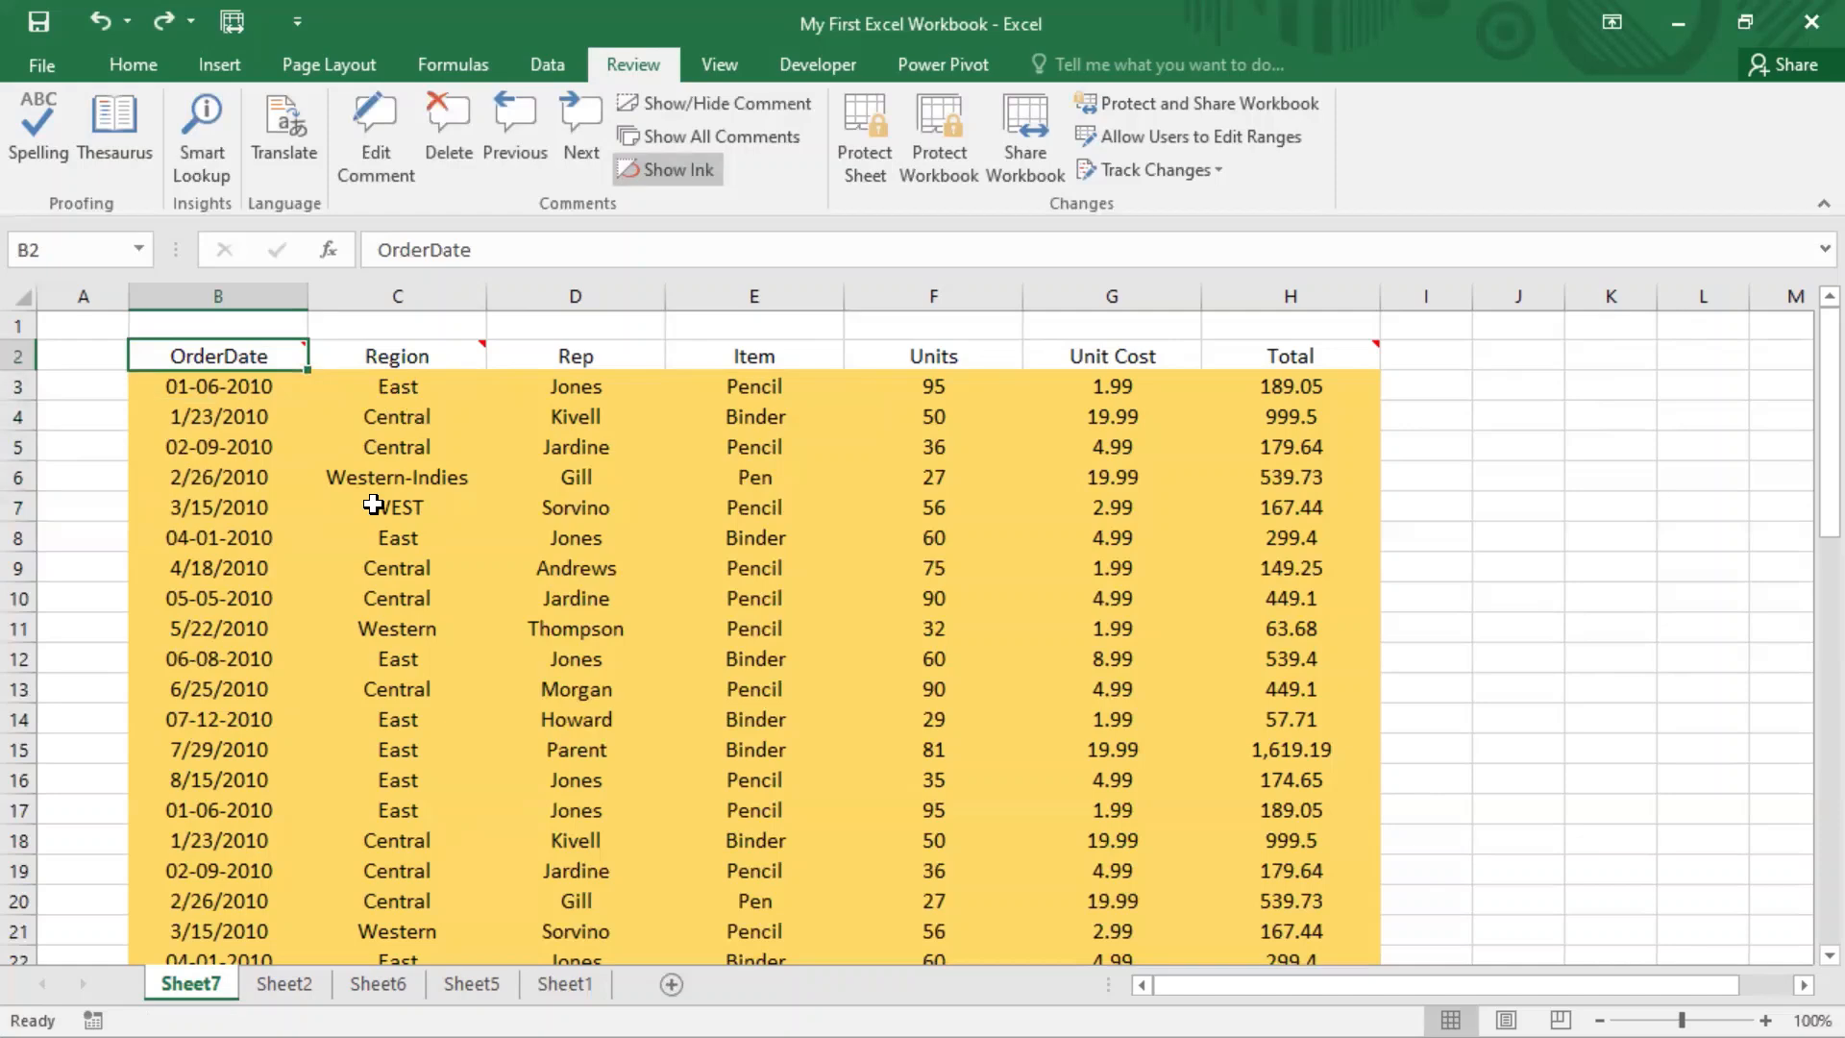
pyautogui.hotkey('shift', 'F2')
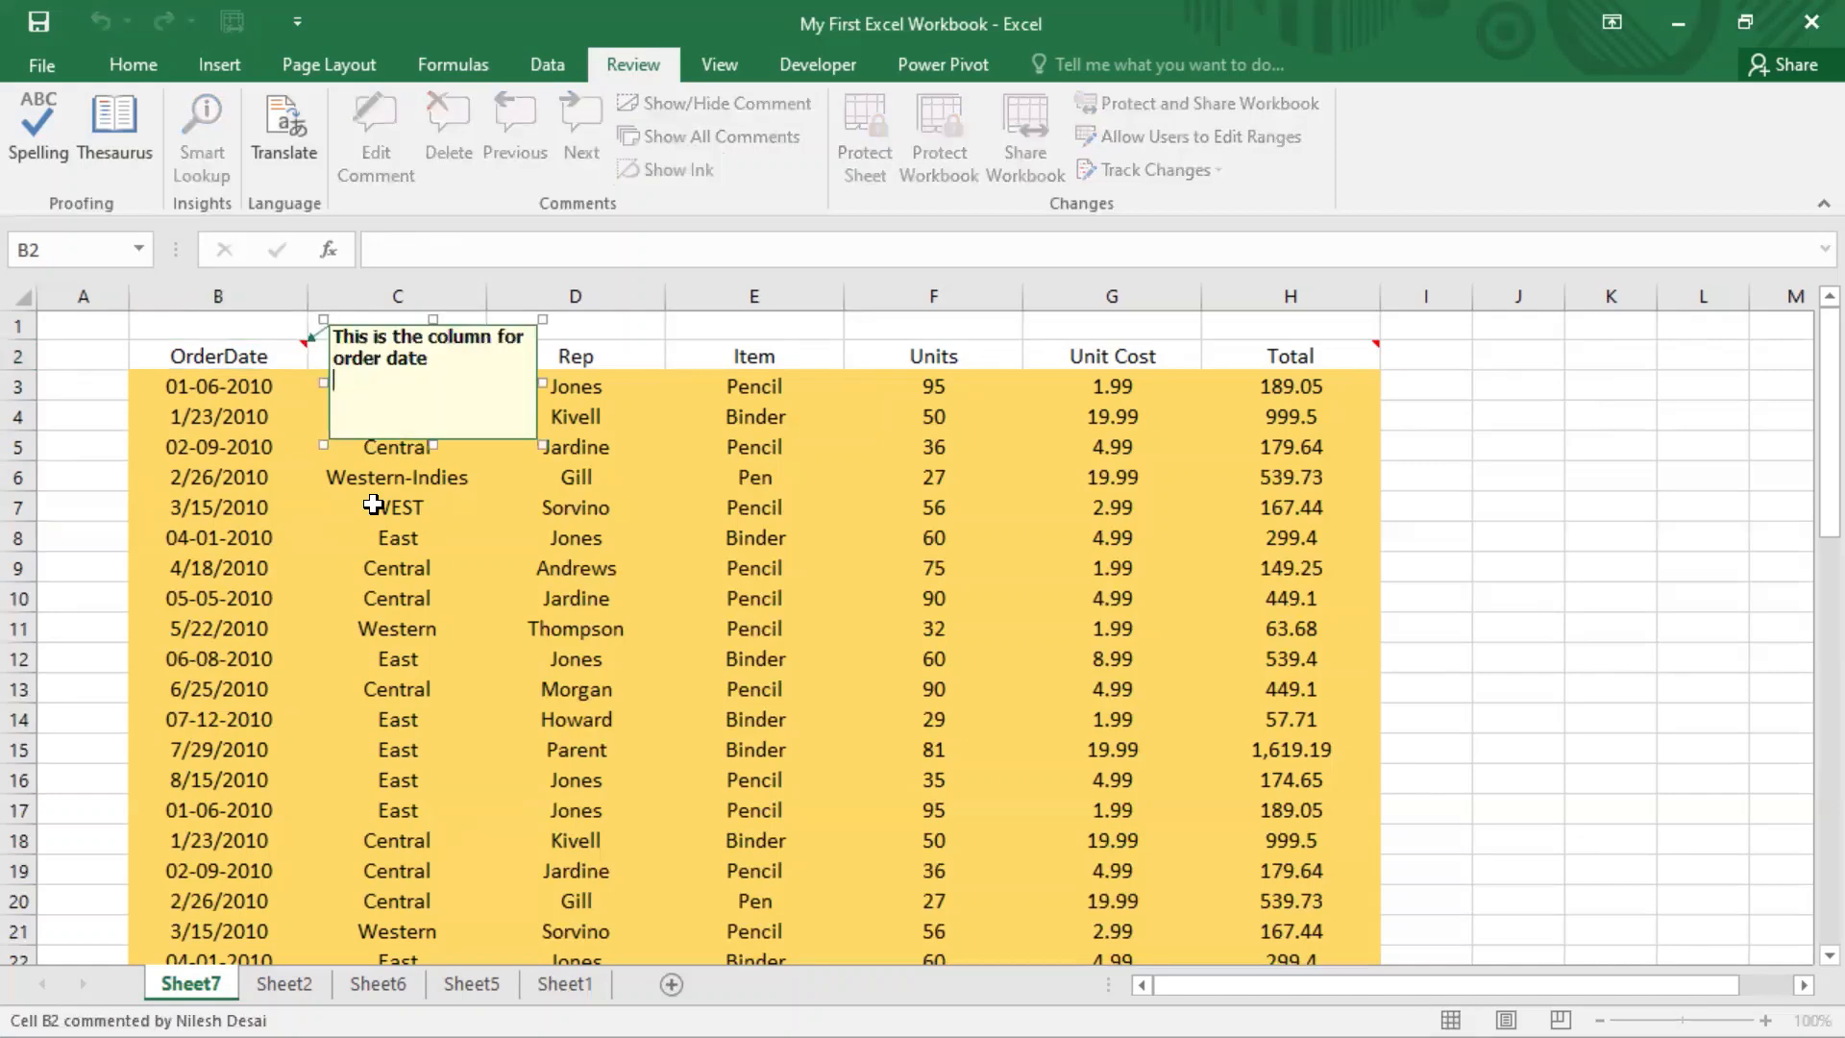
pyautogui.write('lk;ajskdlfja;ksja;klsj;faja')
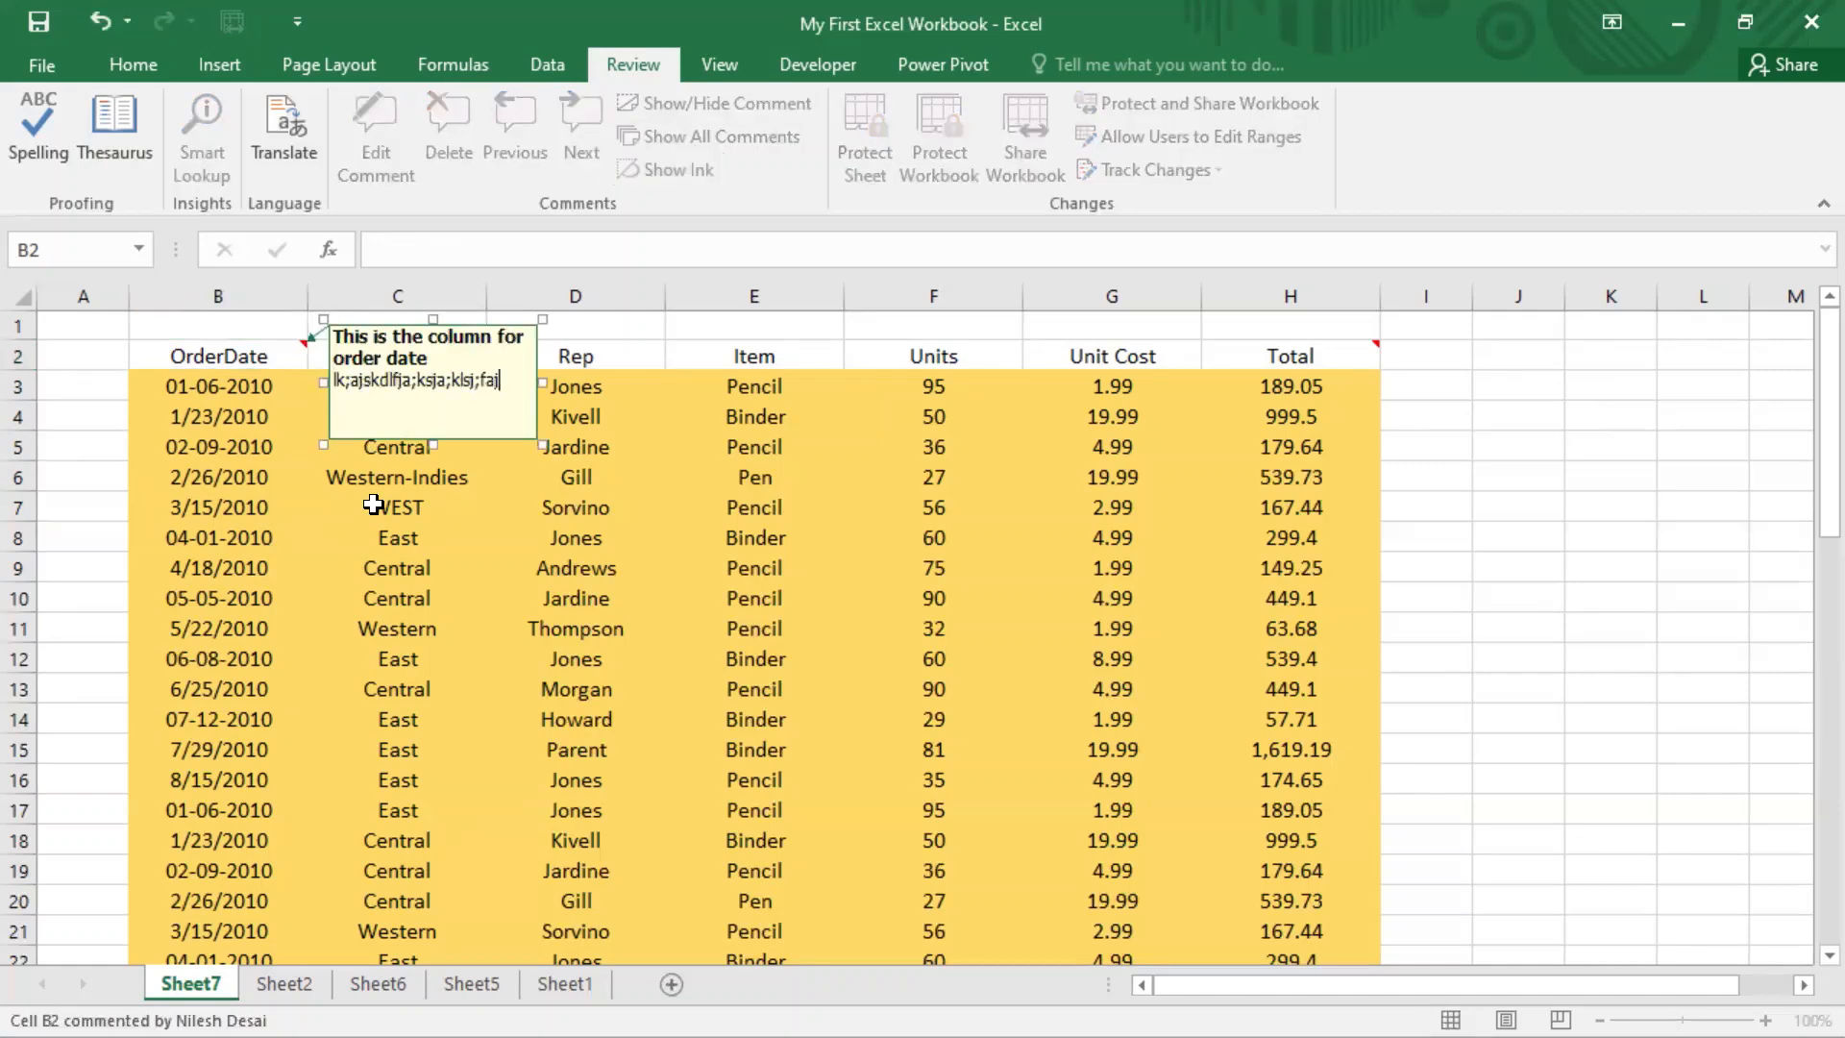
pyautogui.write(';jkljlk;ljas;dljf')
pyautogui.press('Escape')
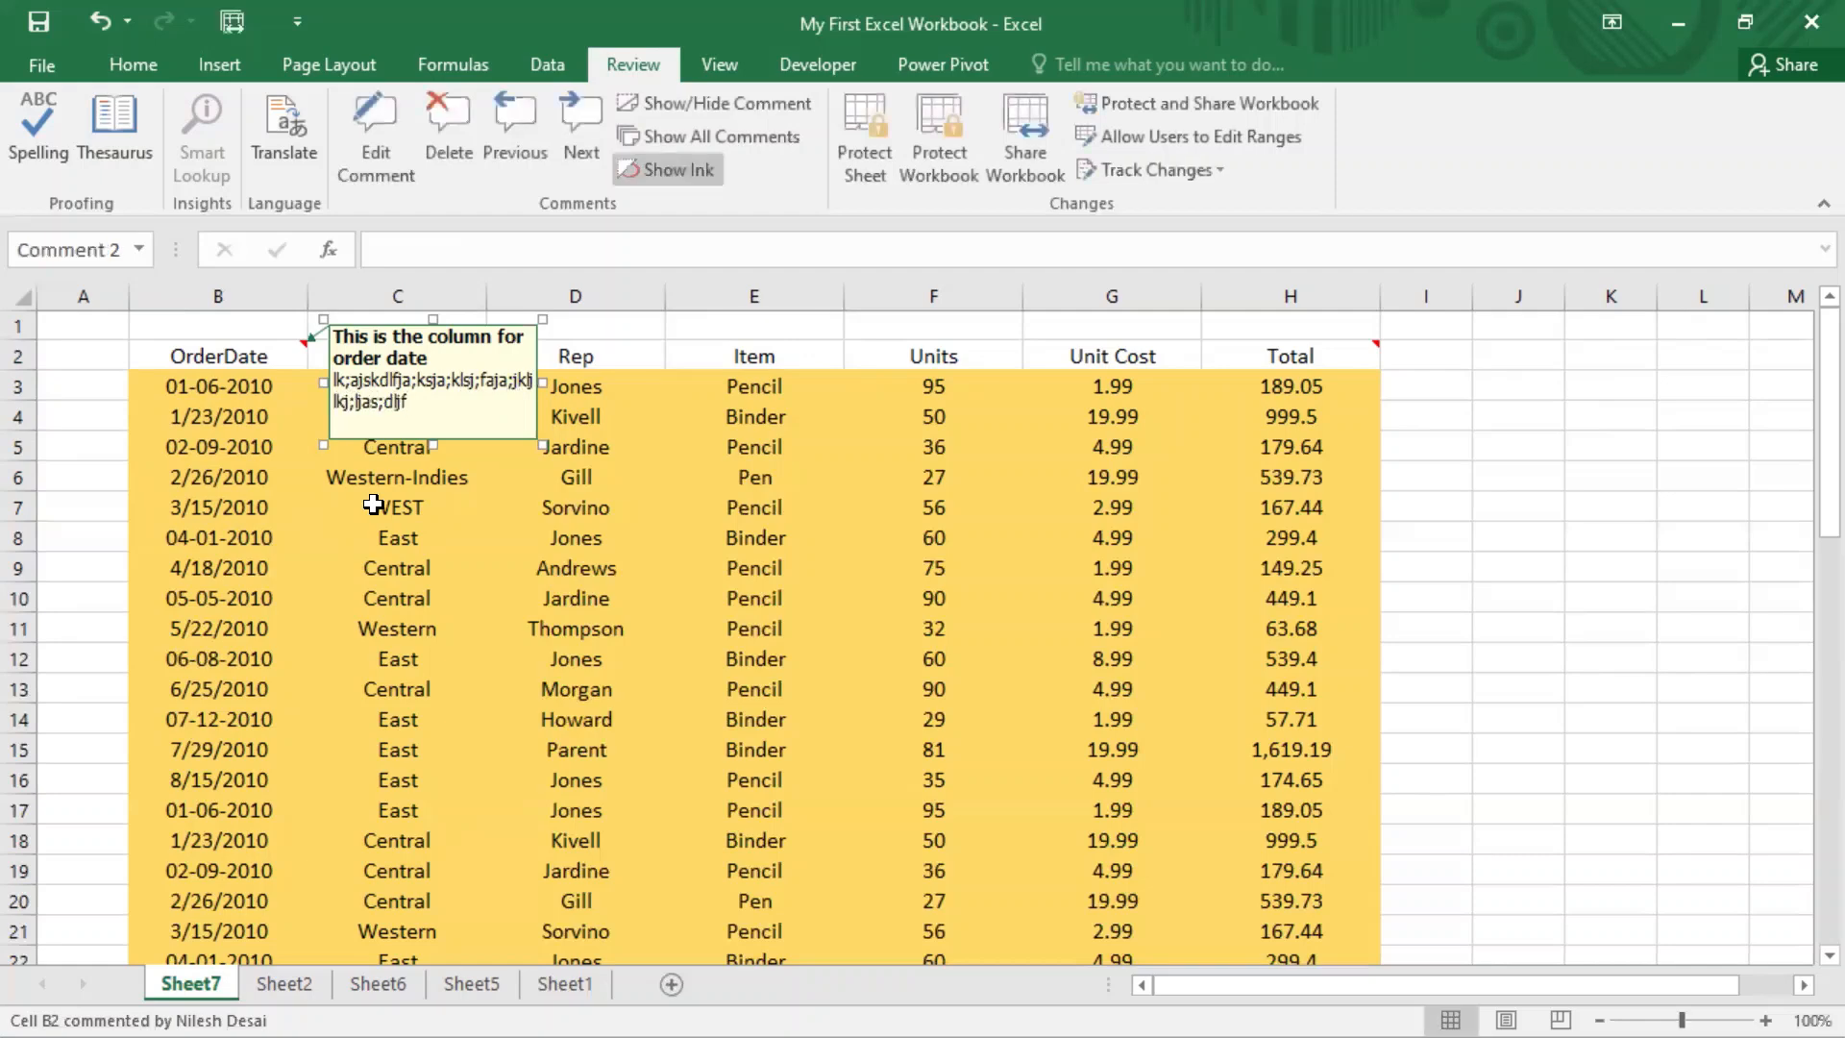
pyautogui.press('Escape')
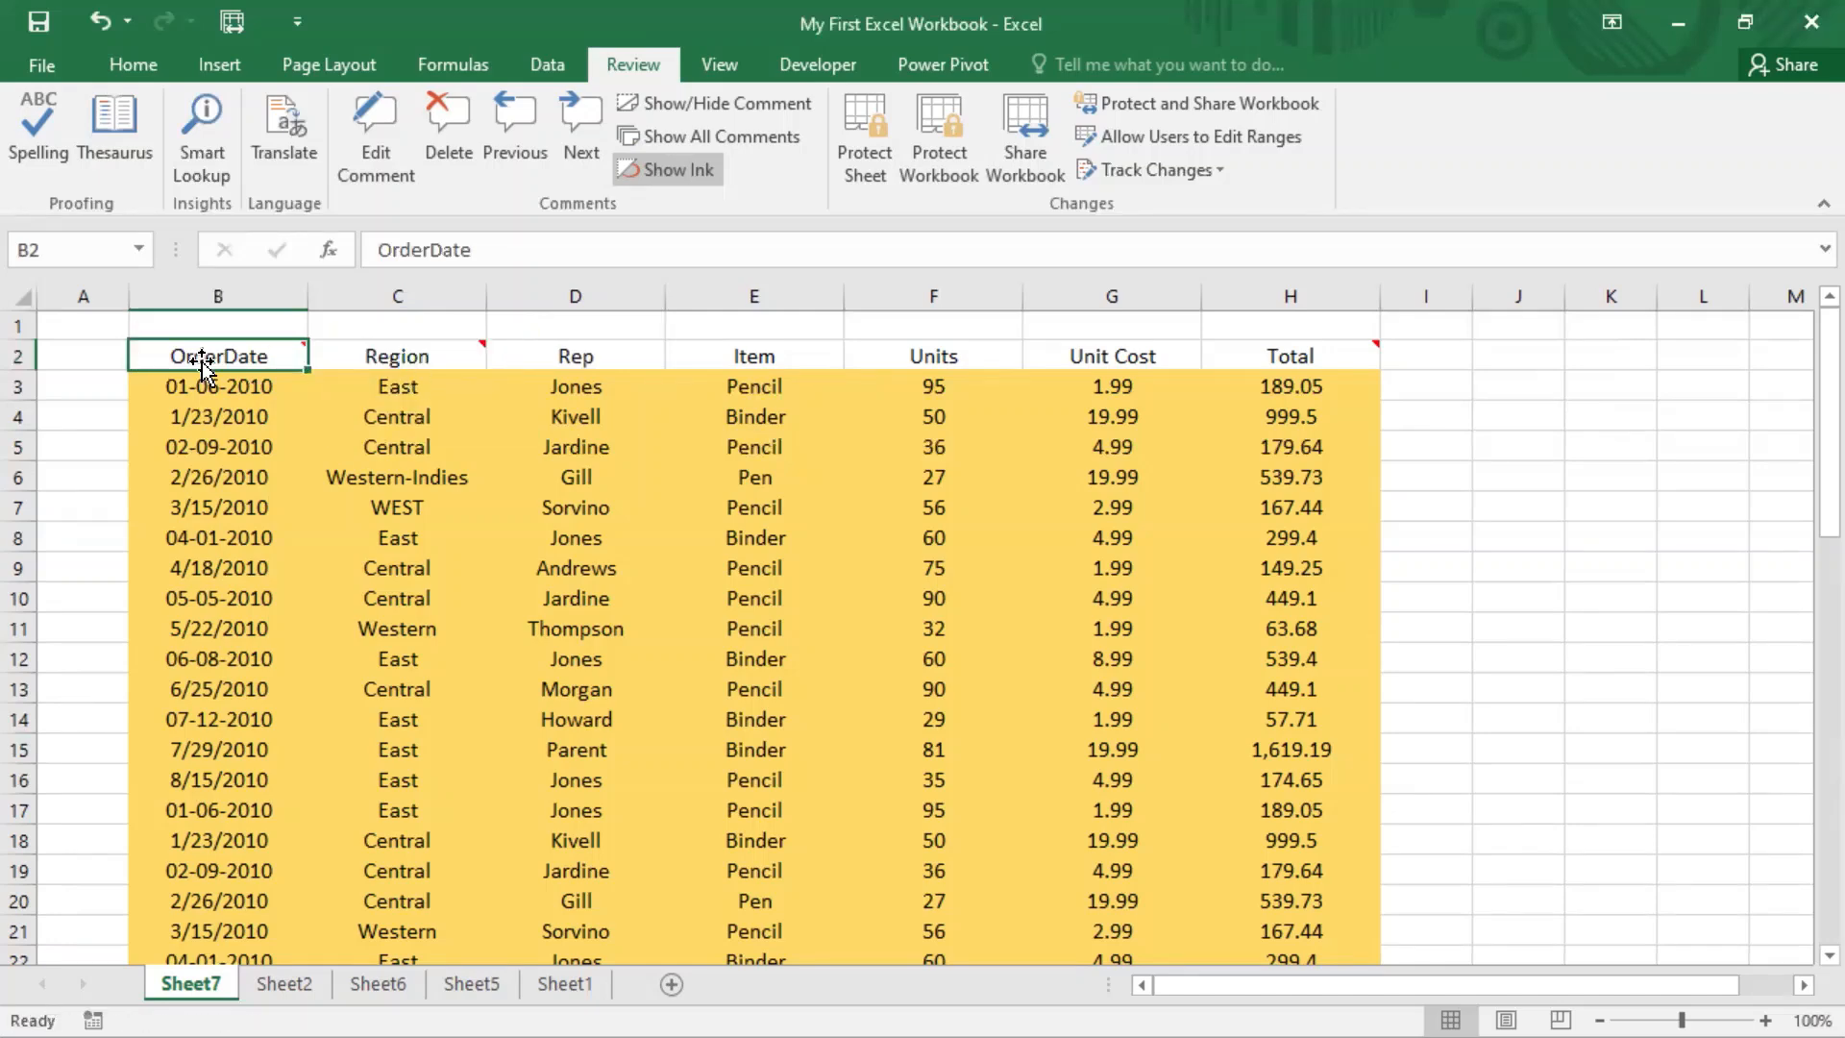
pyautogui.moveTo(233, 344)
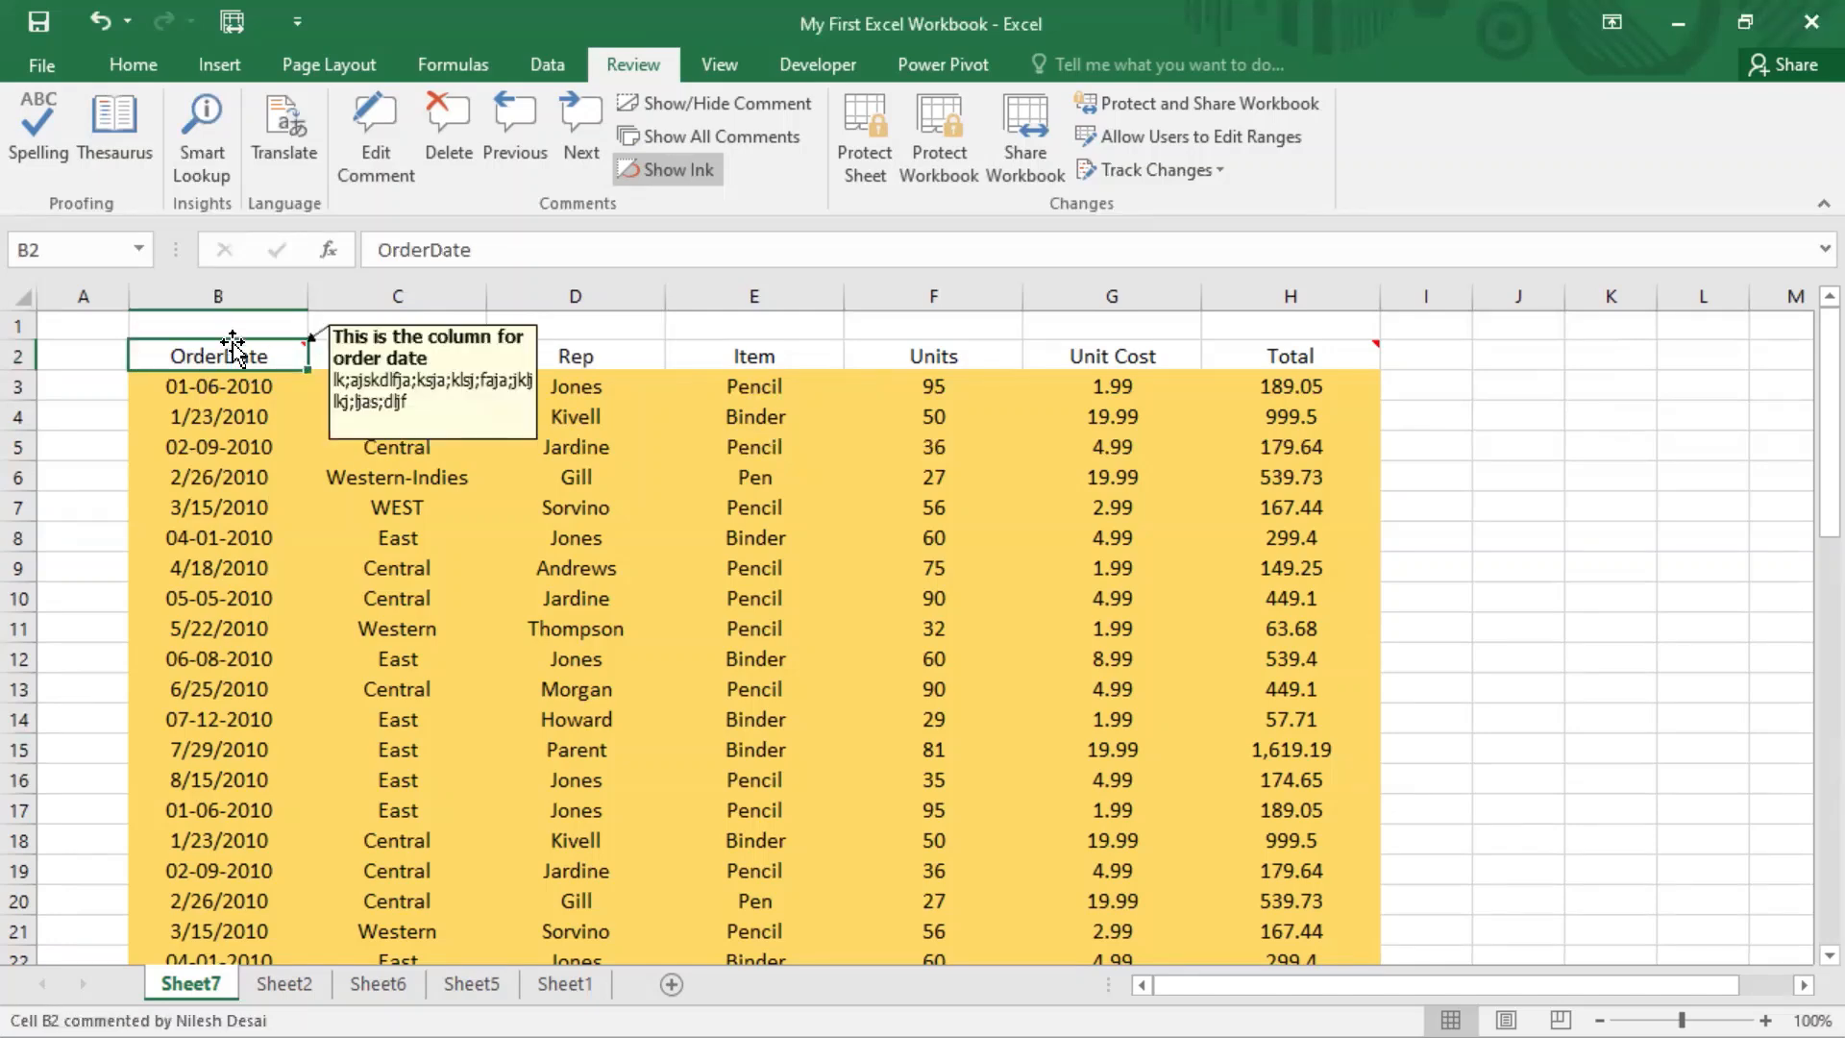
# View the extended OrderDate comment, reopen it for editing and exit to another table cell
pyautogui.click(287, 571)
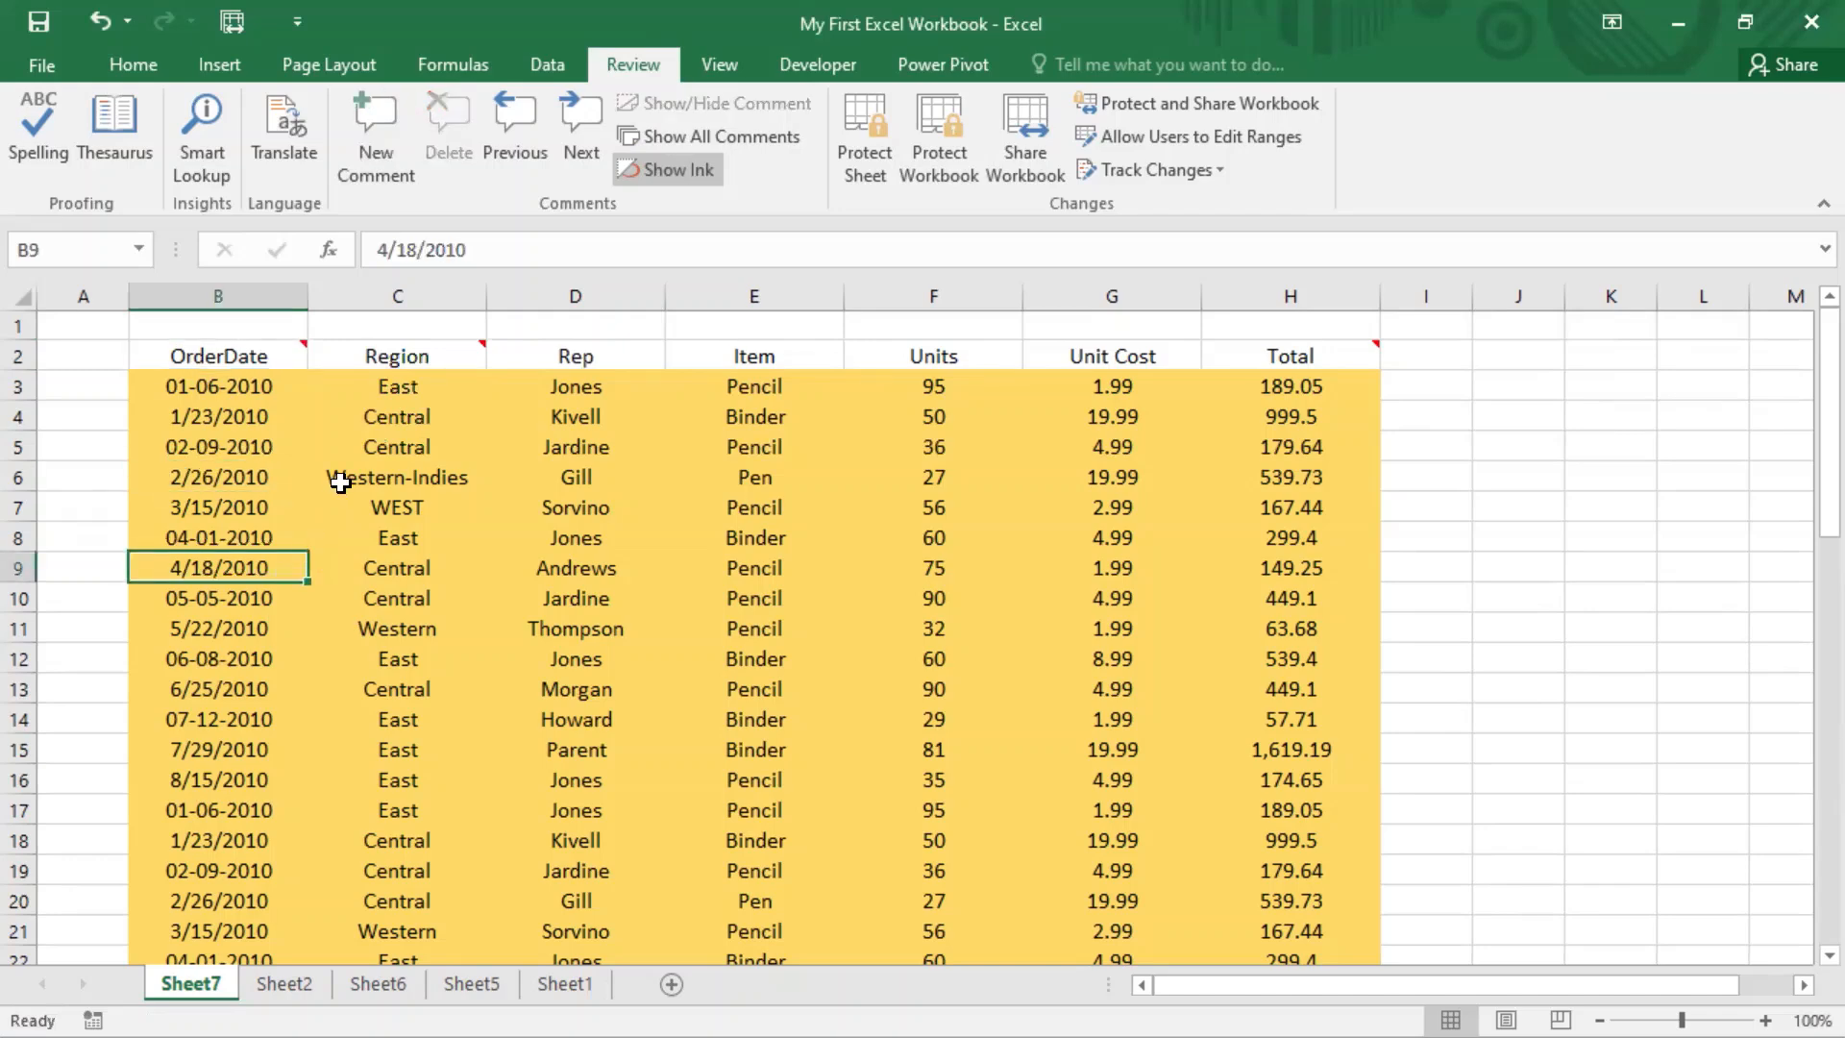
pyautogui.click(274, 356)
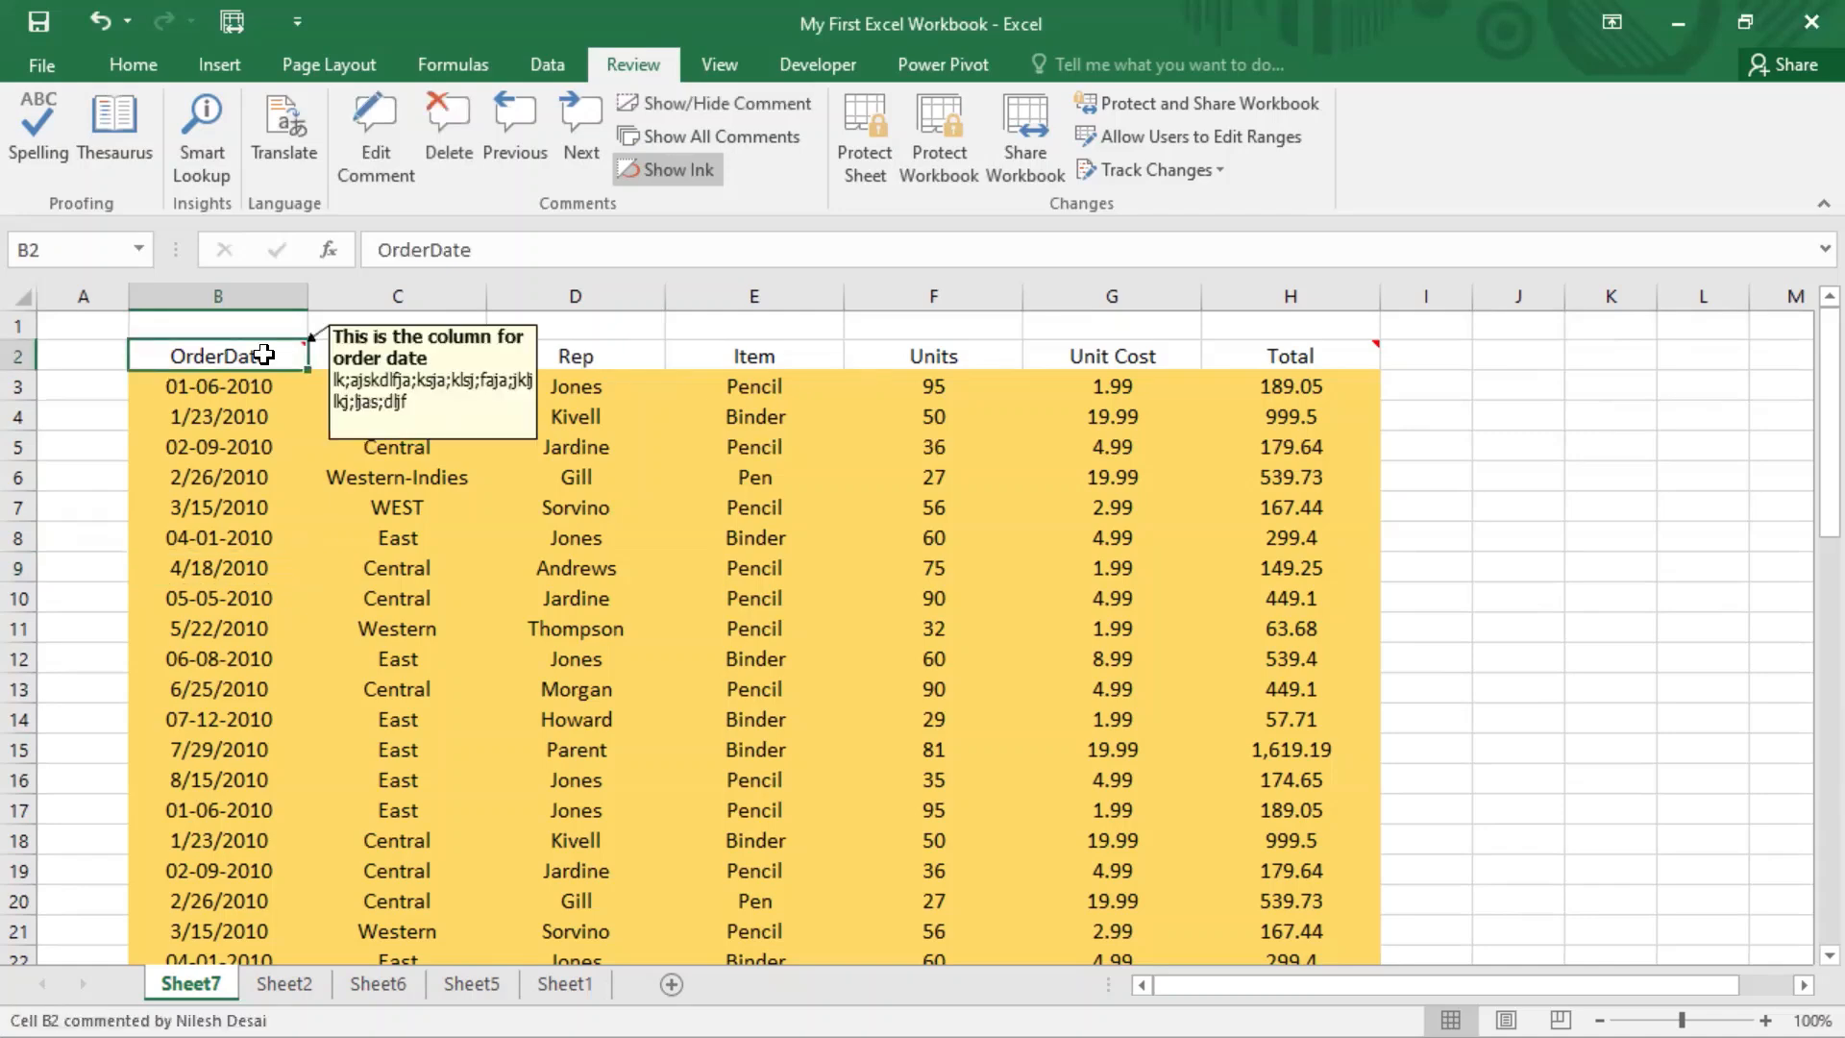
pyautogui.rightClick(266, 356)
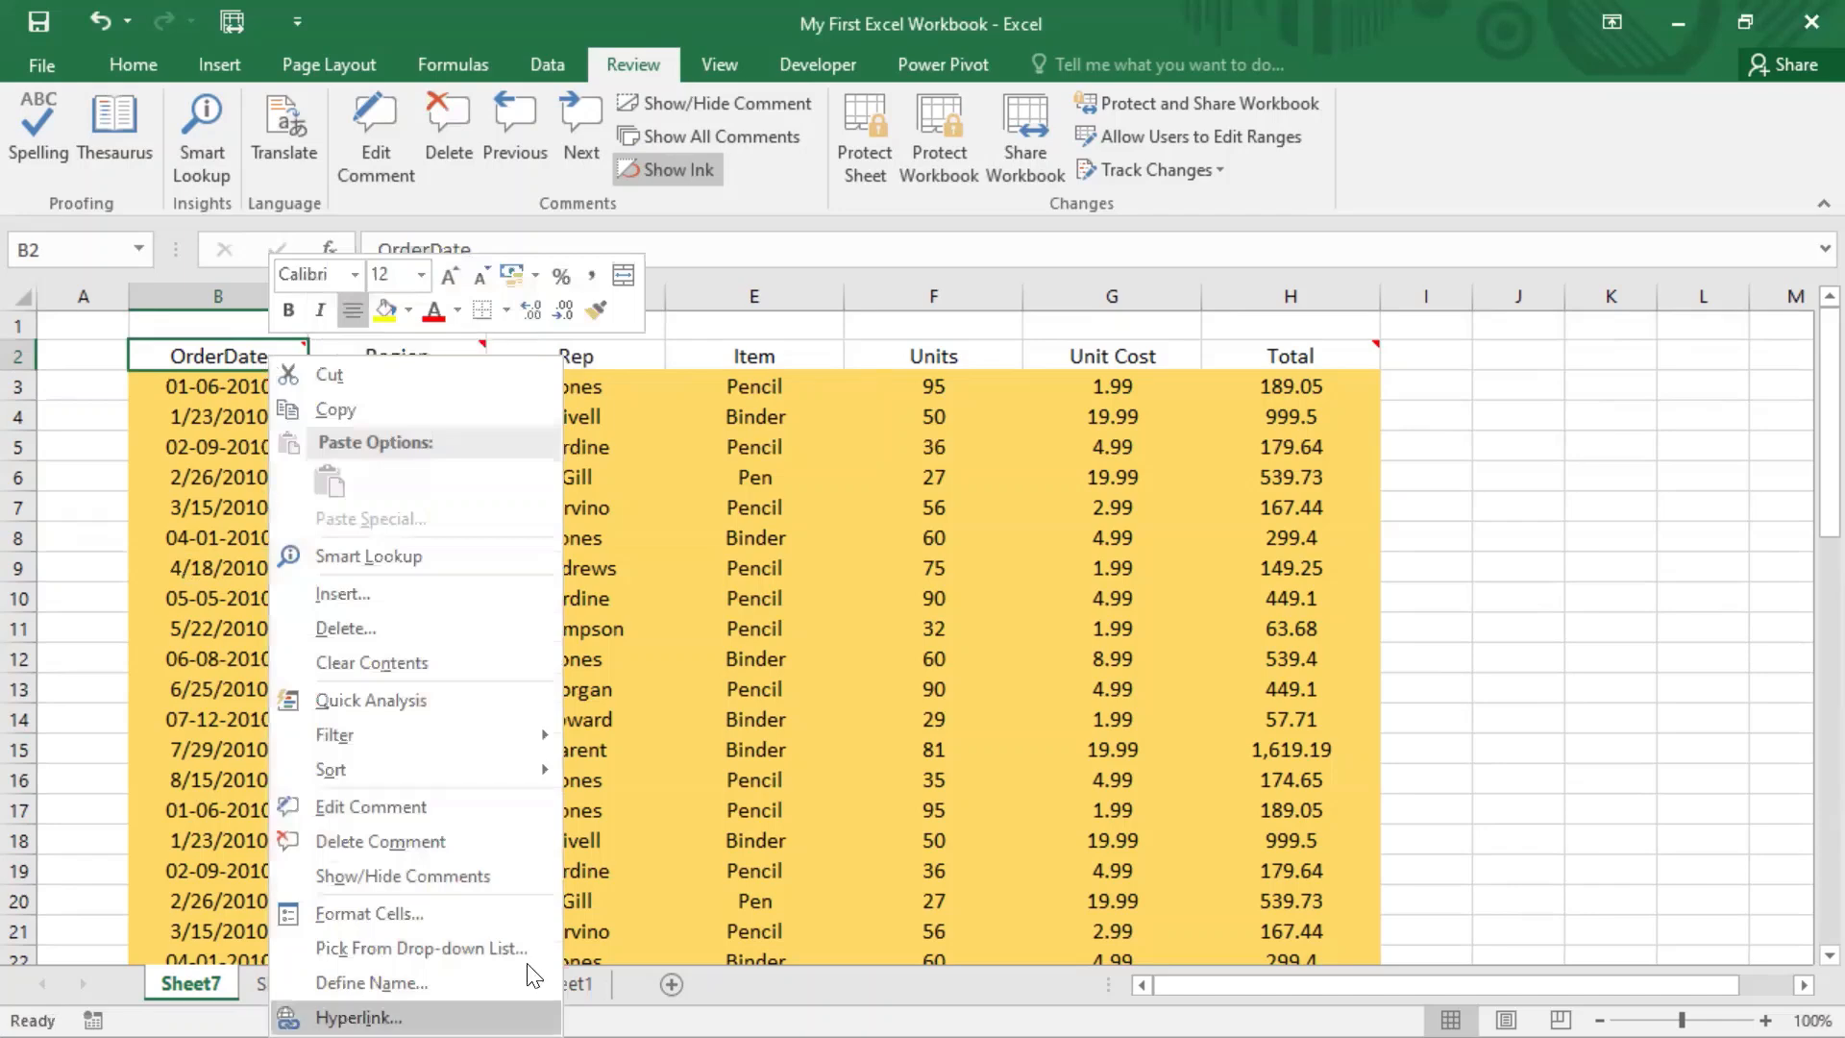
pyautogui.click(744, 488)
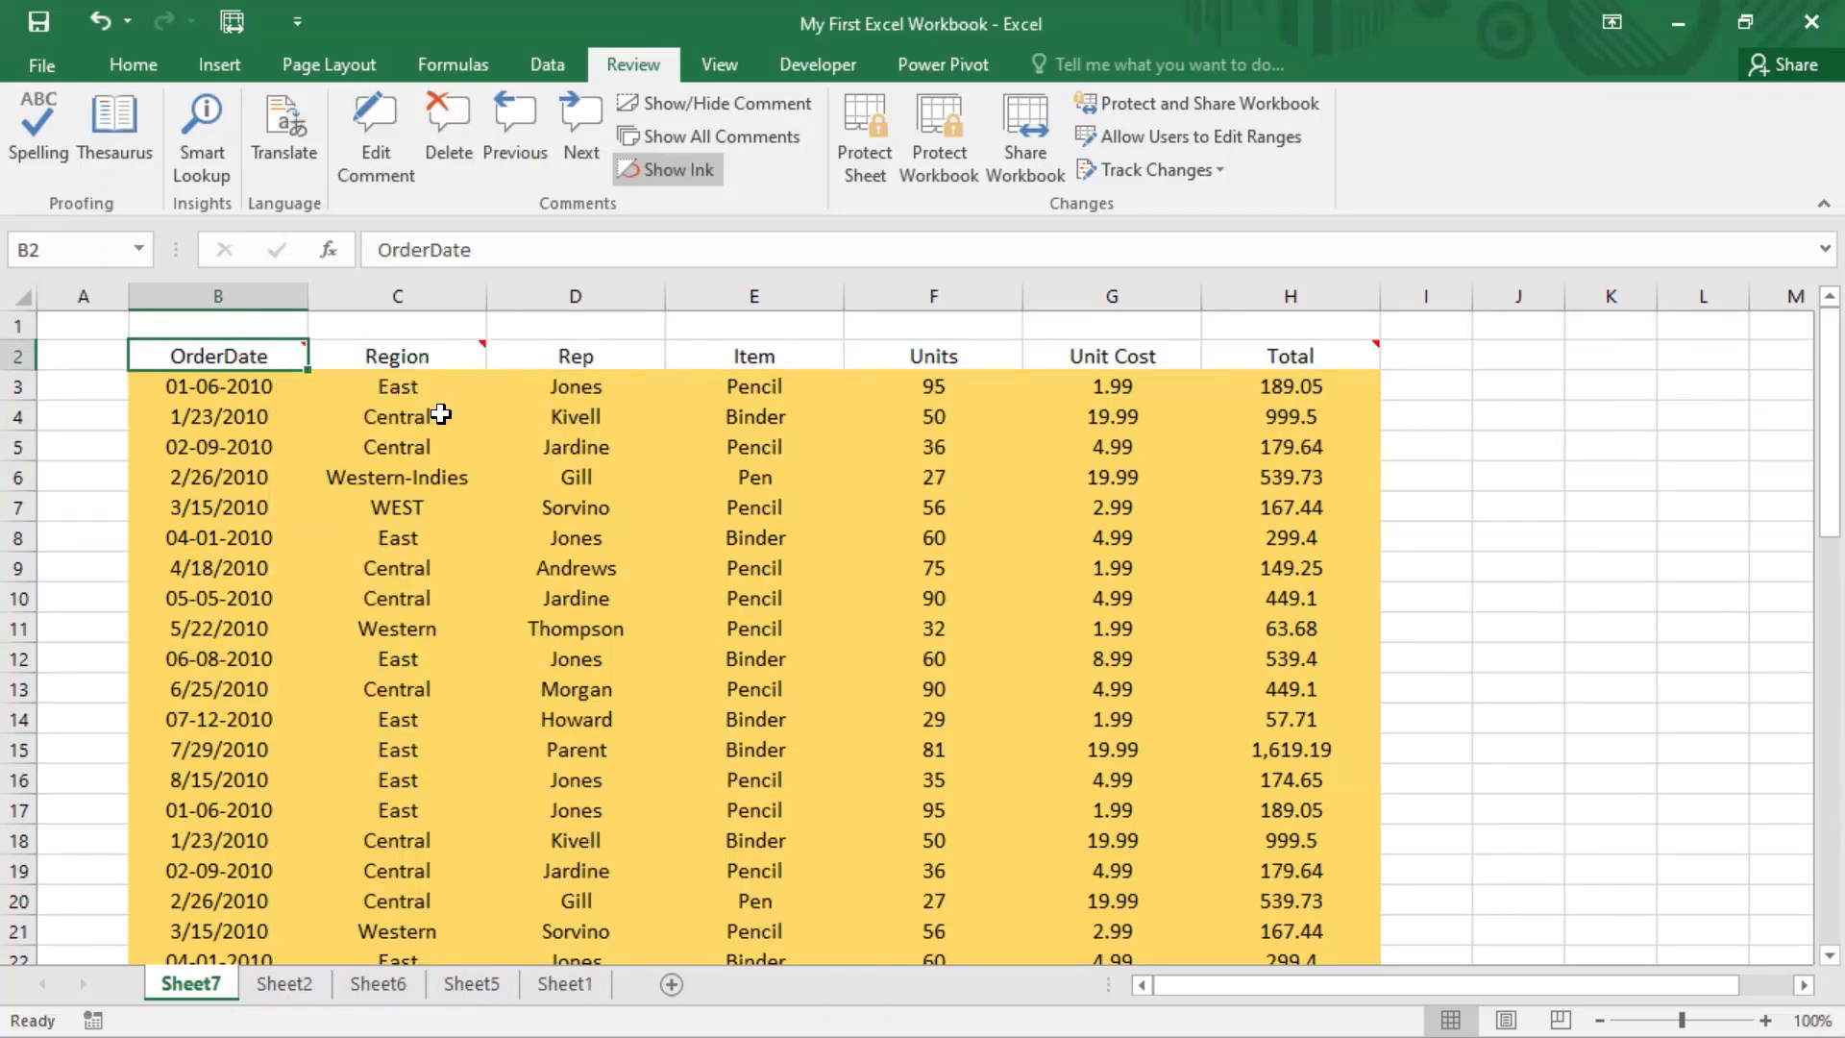
pyautogui.hotkey('shift', 'F2')
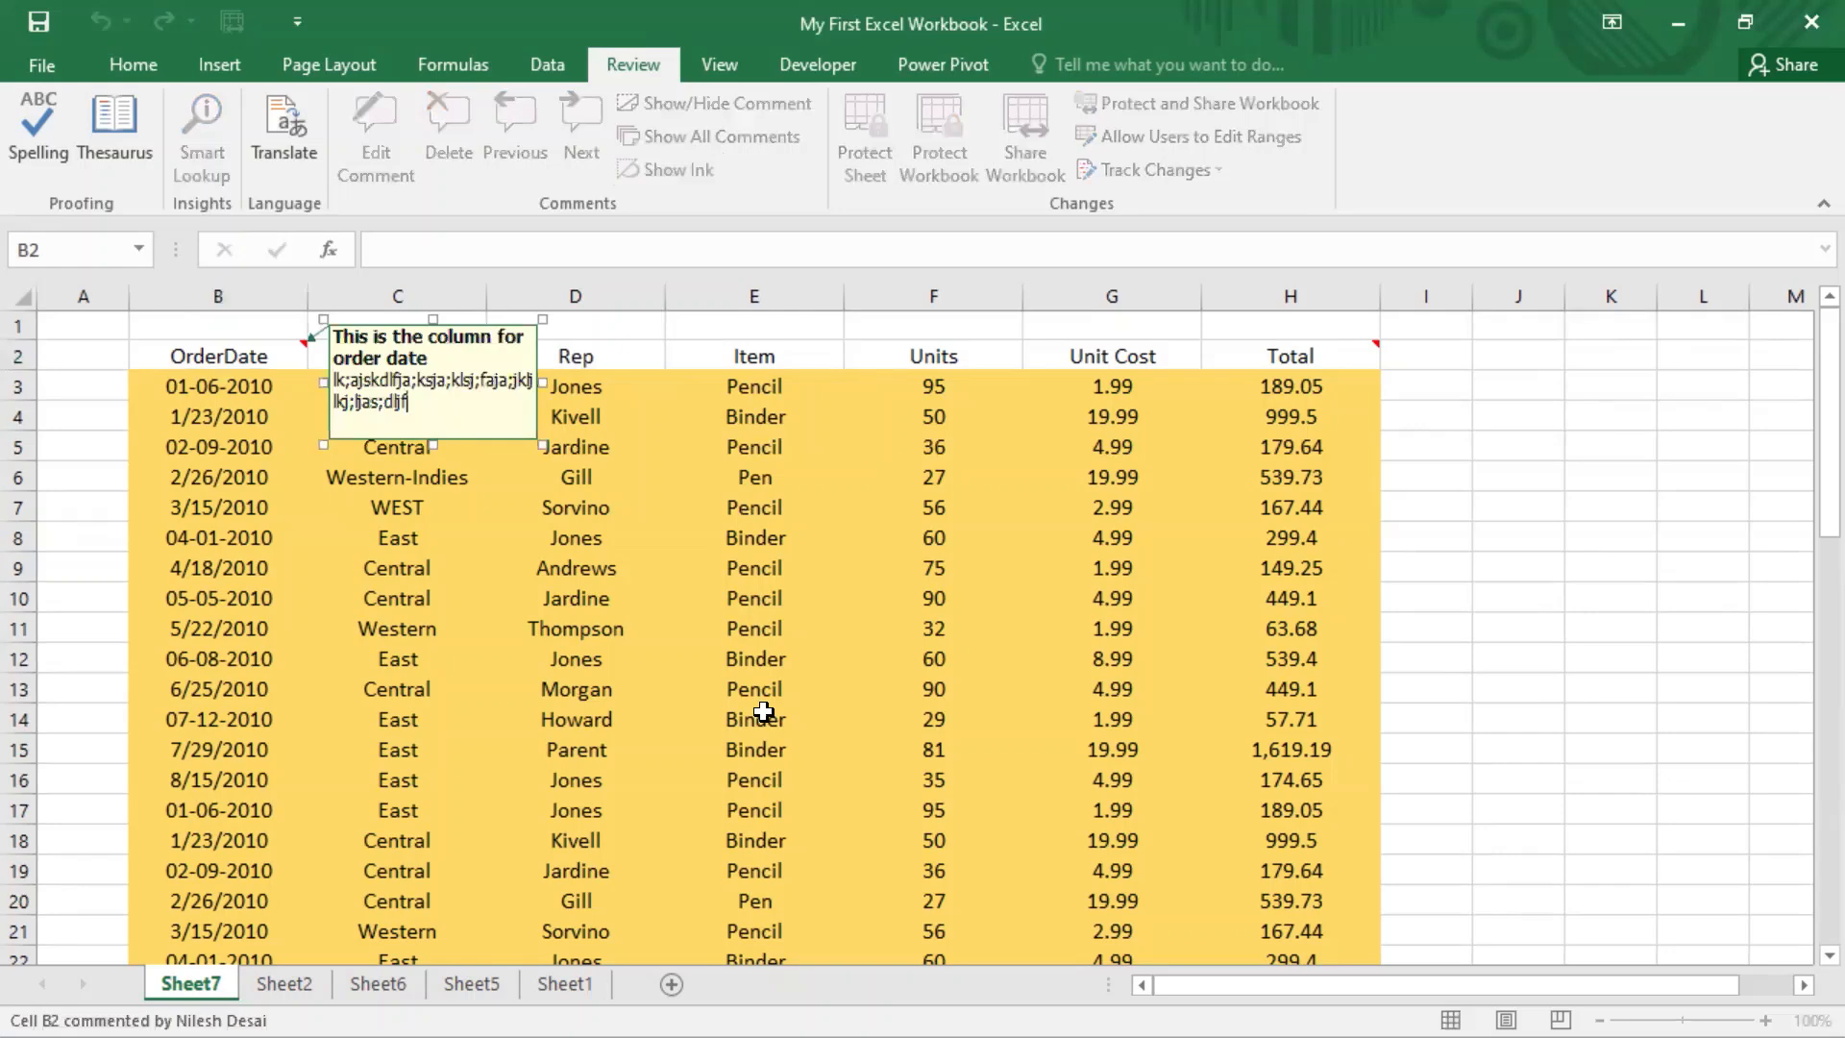
pyautogui.click(673, 499)
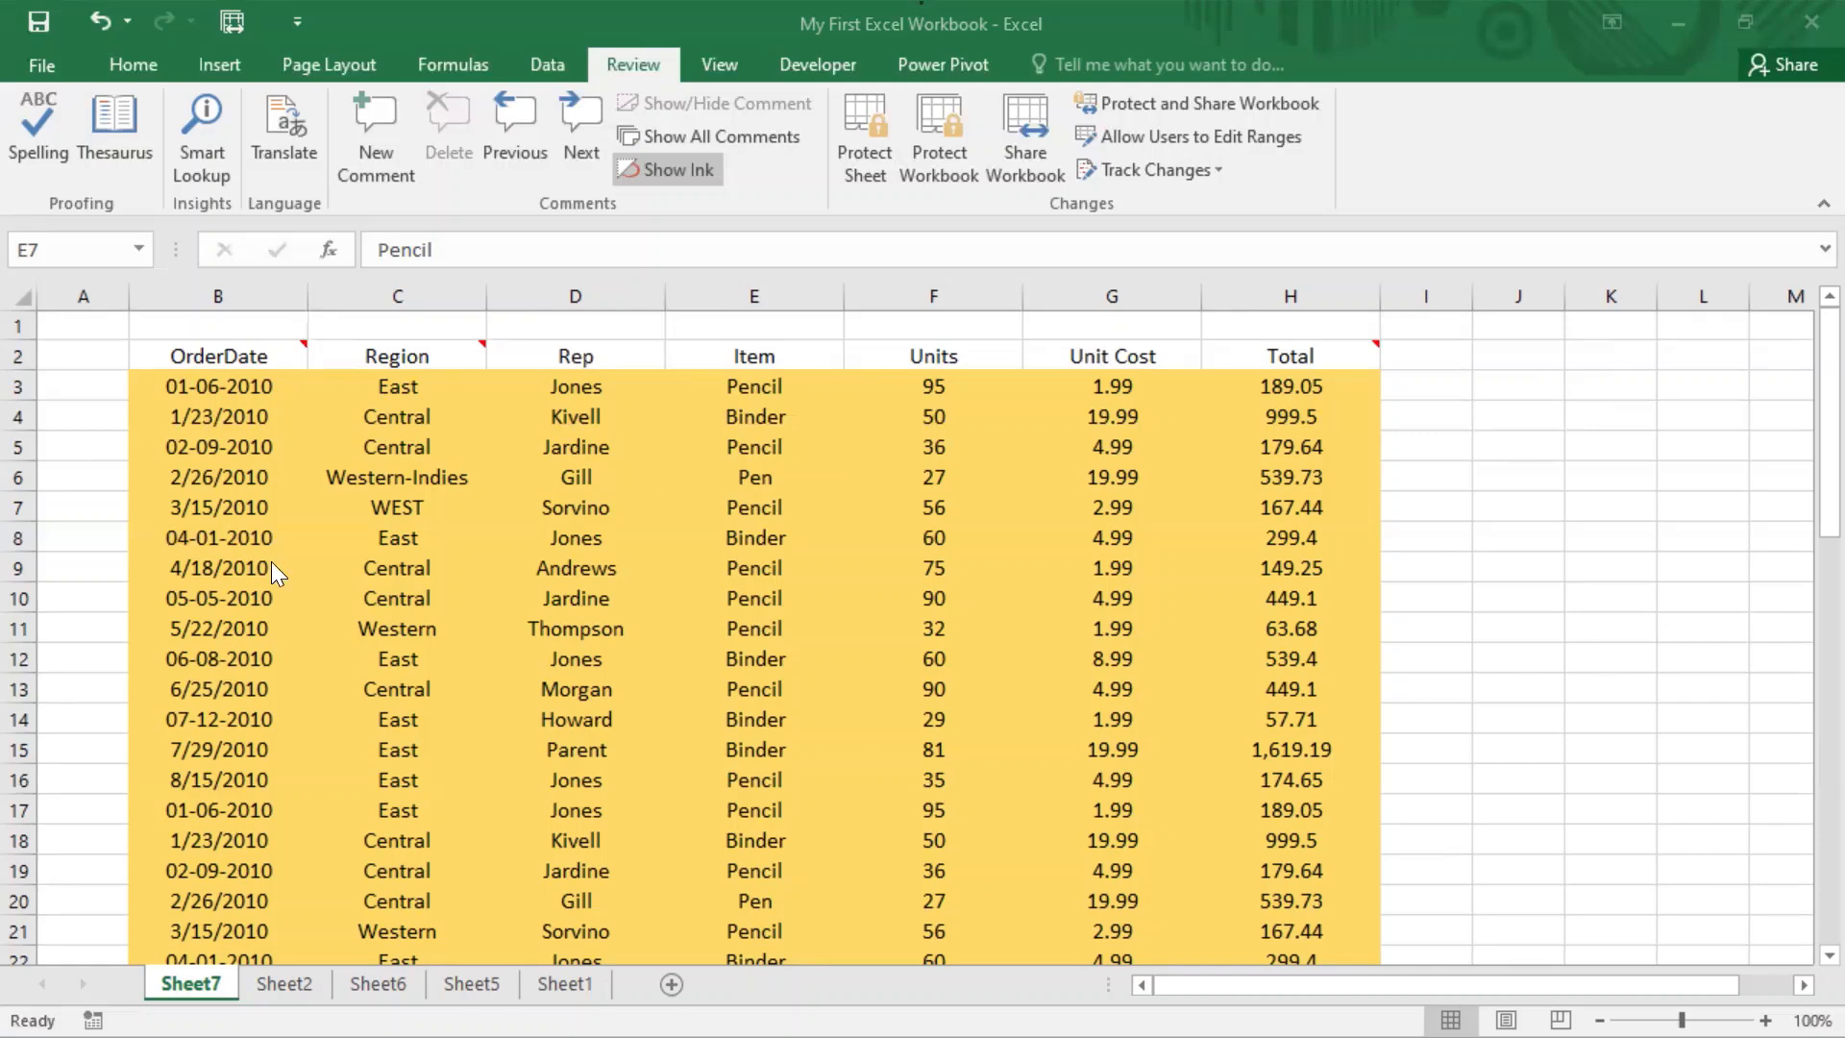
# Open the existing comment on the OrderDate header in B2 for editing
pyautogui.click(274, 356)
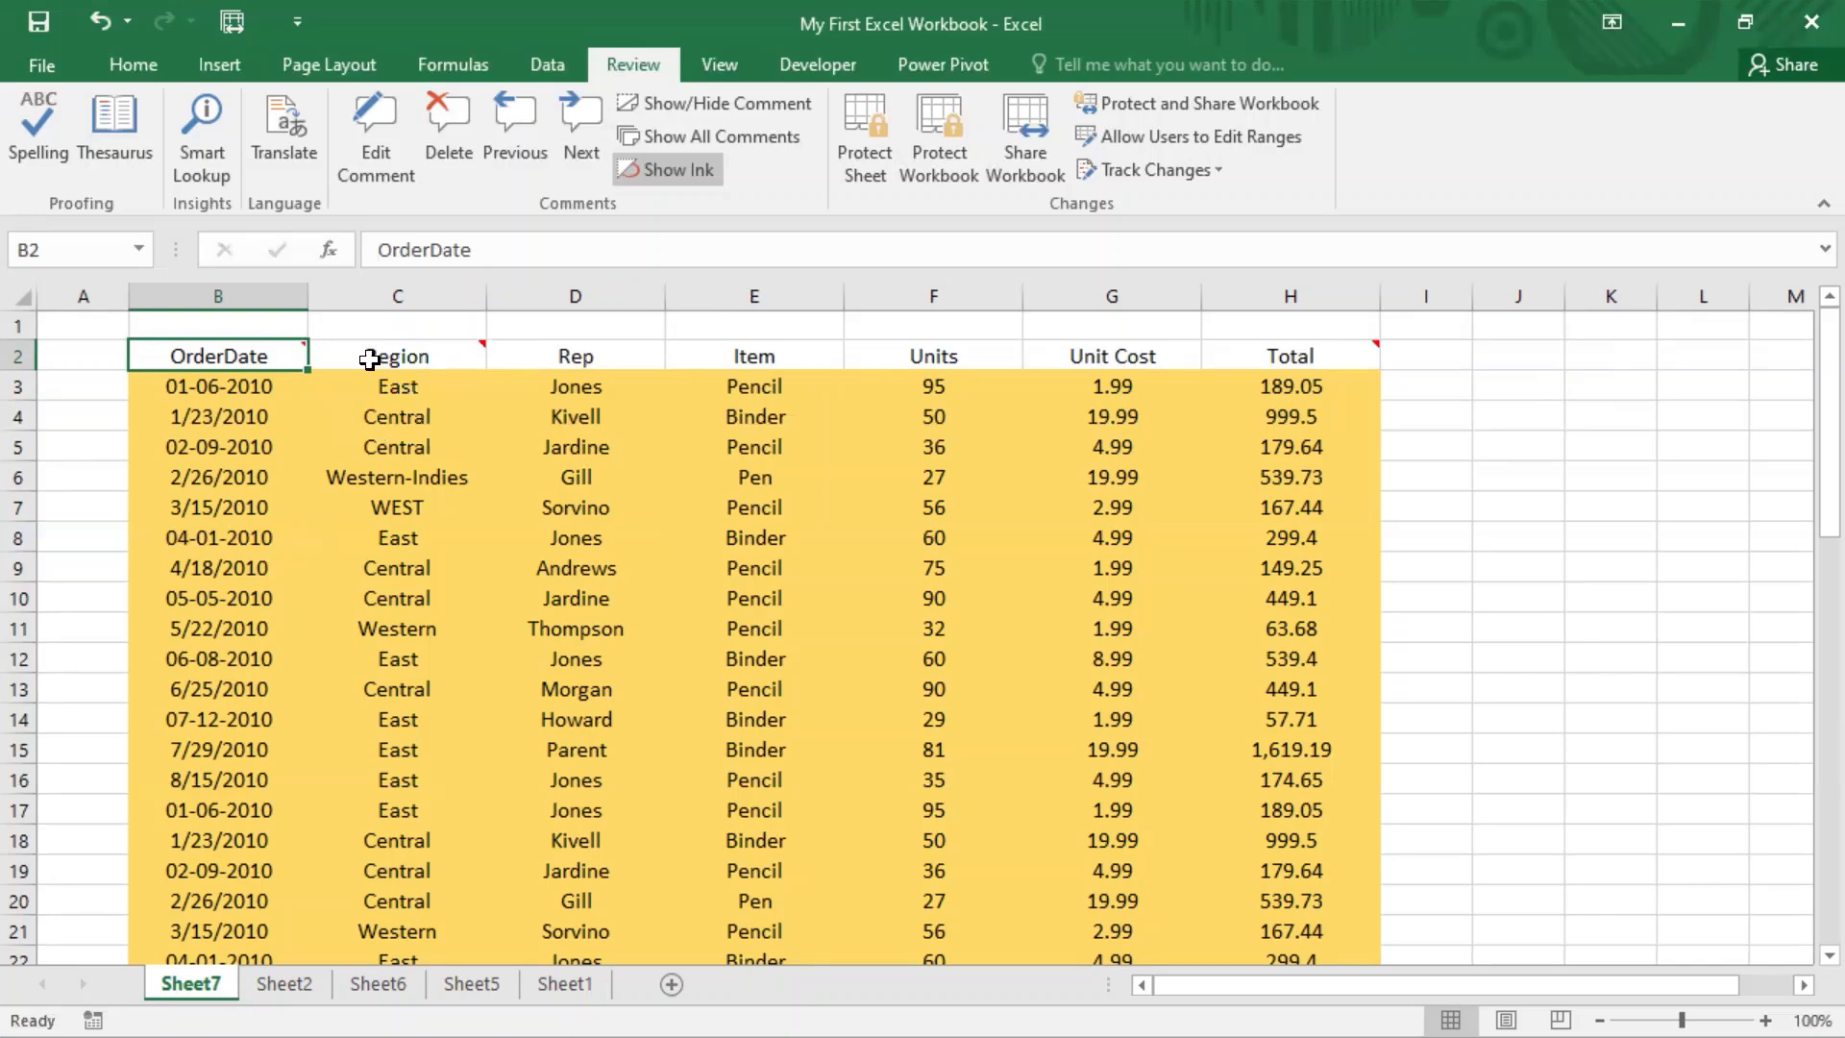
pyautogui.rightClick(291, 355)
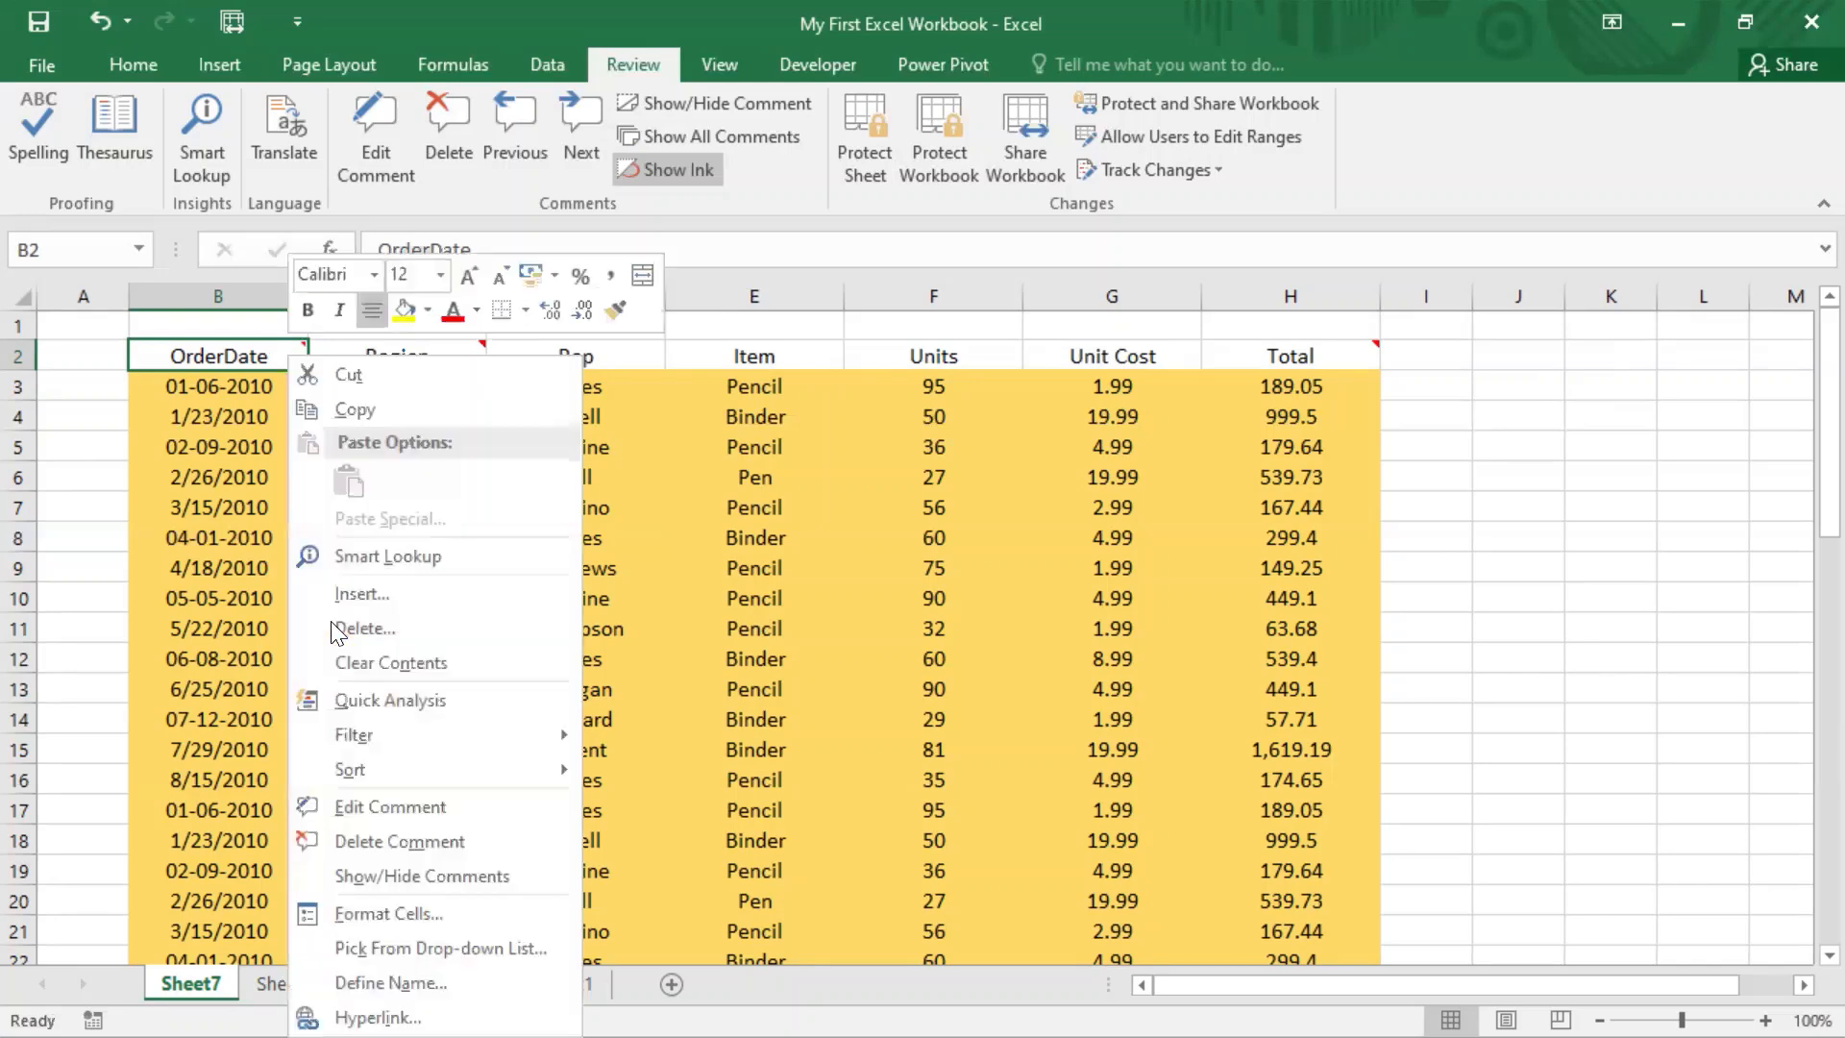
pyautogui.click(409, 807)
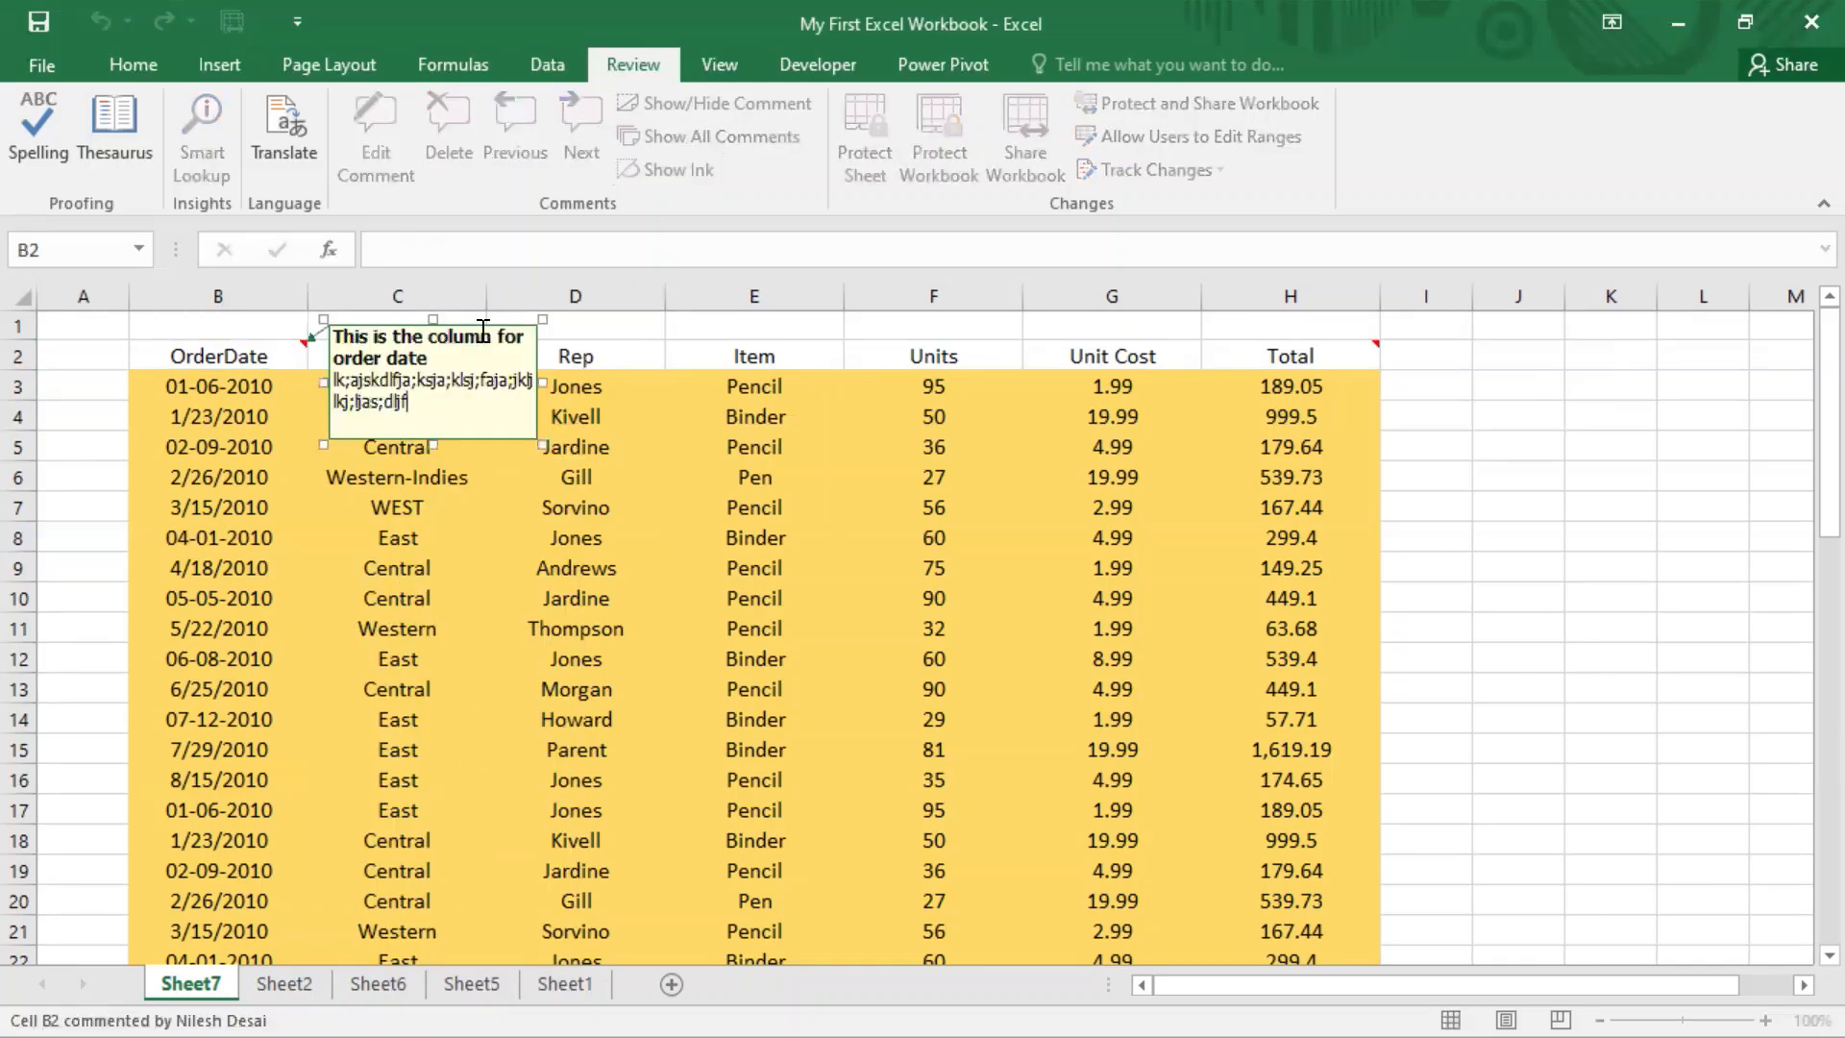
pyautogui.rightClick(467, 406)
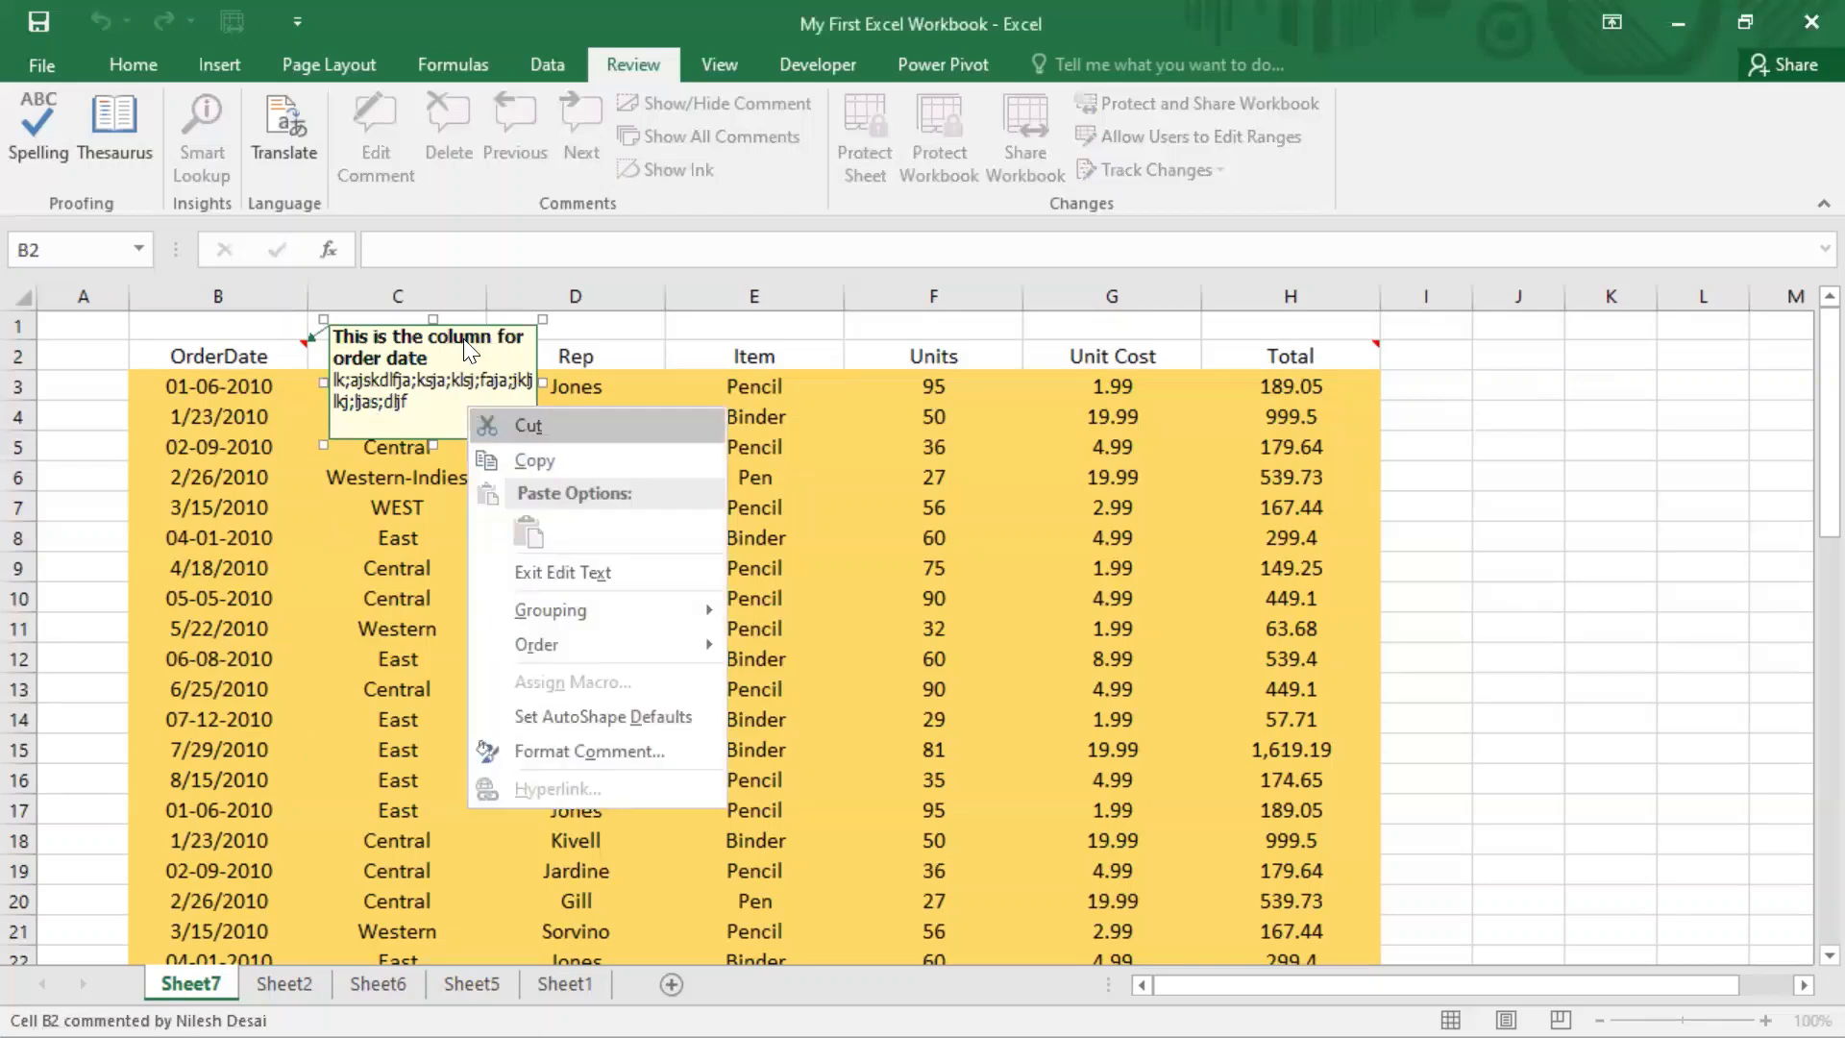
pyautogui.rightClick(440, 362)
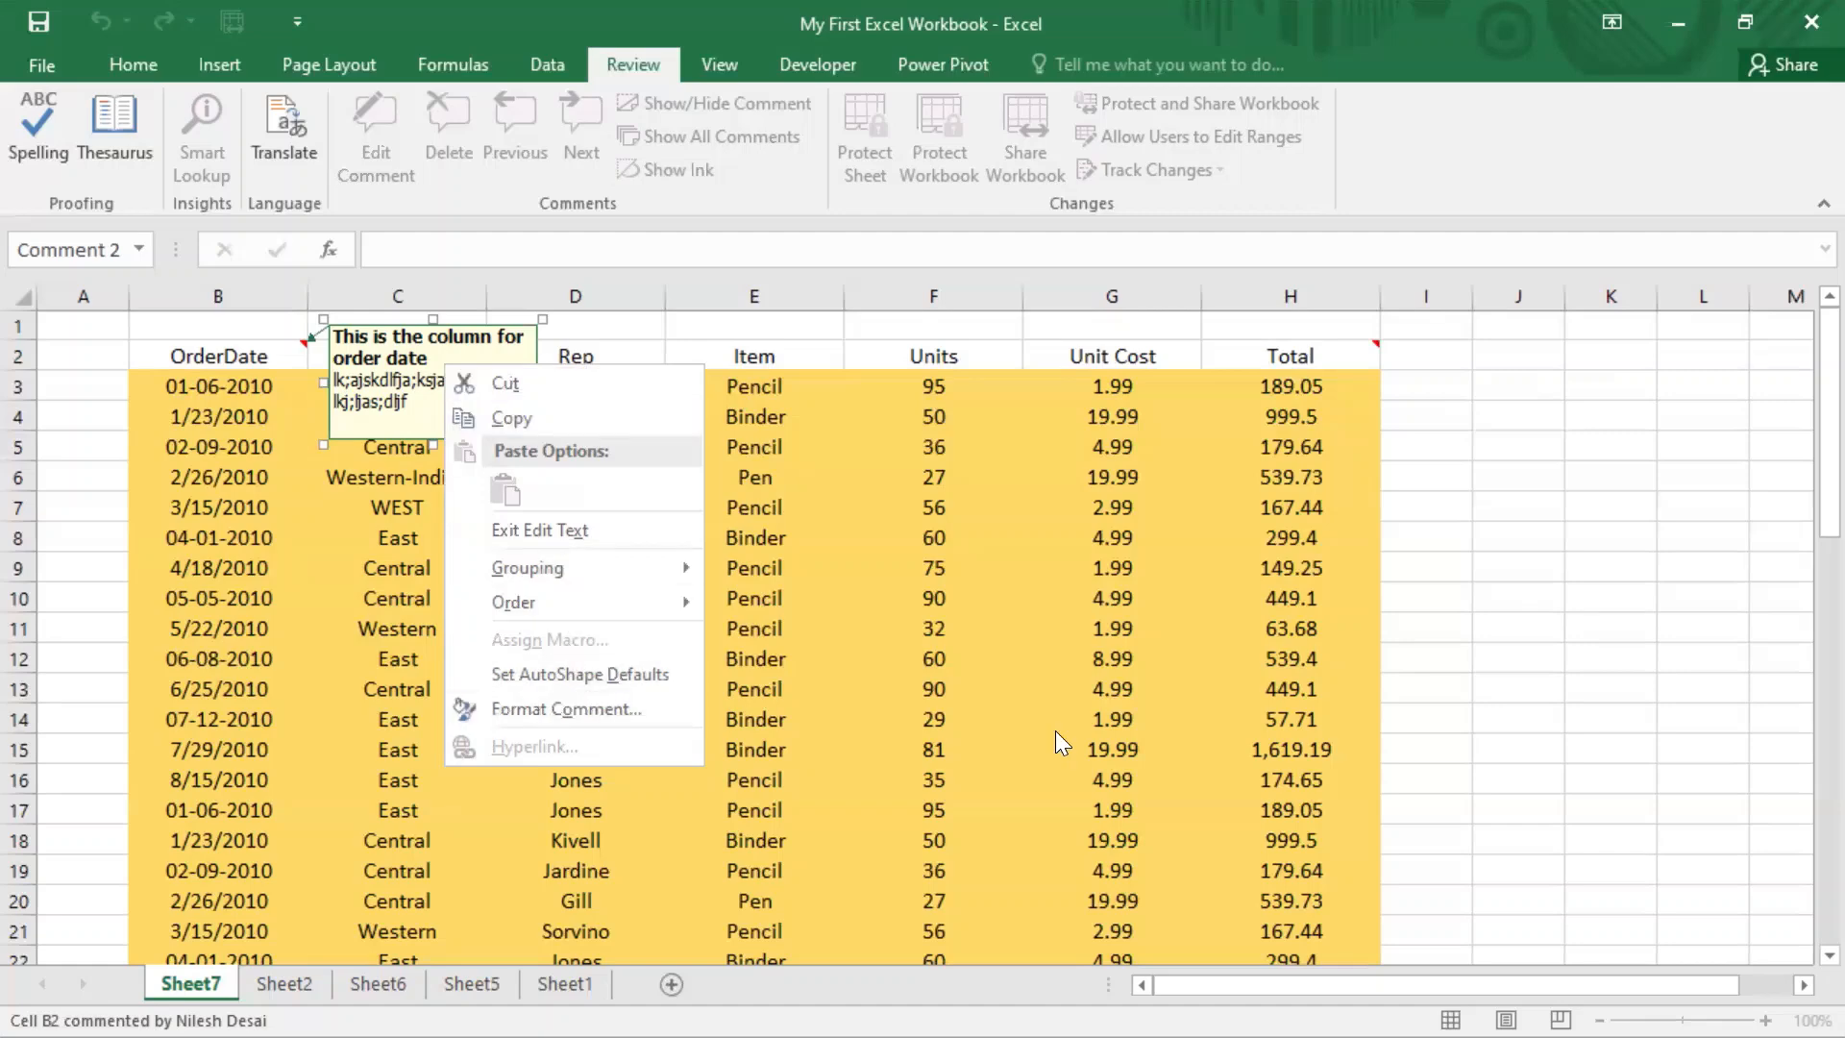
pyautogui.click(420, 394)
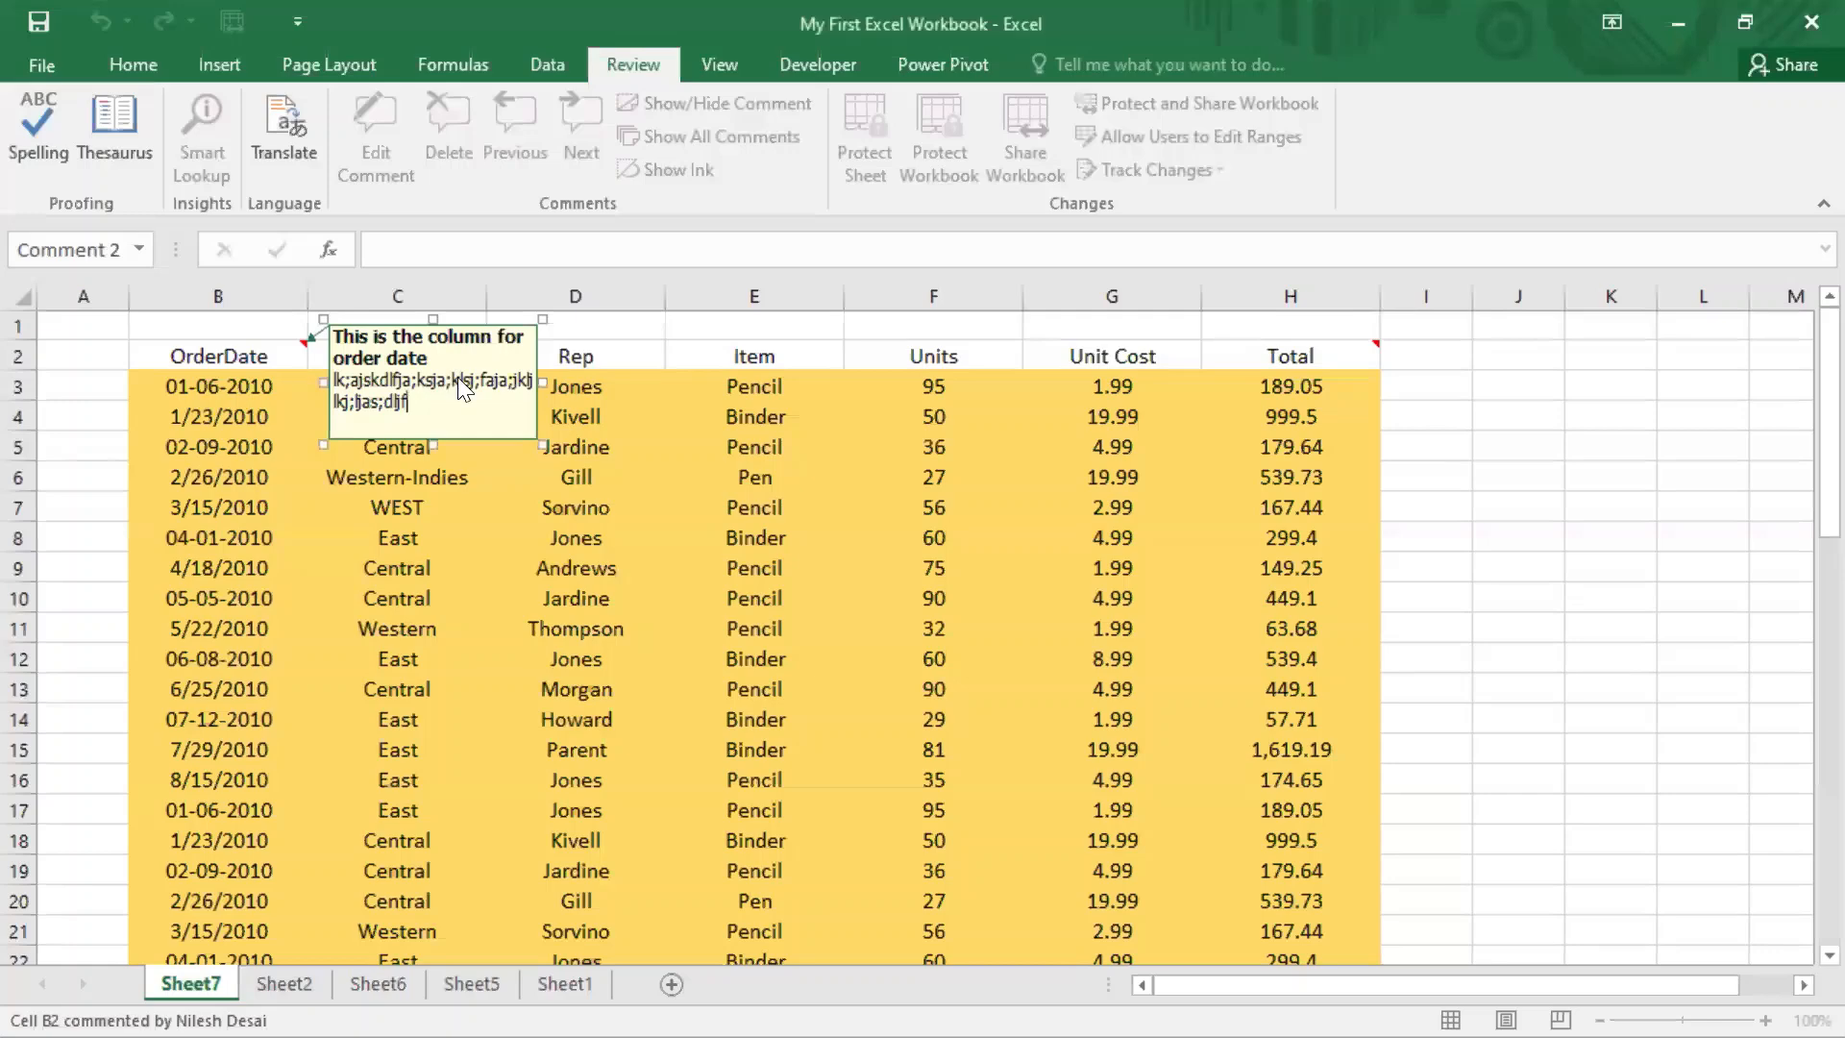
pyautogui.rightClick(460, 377)
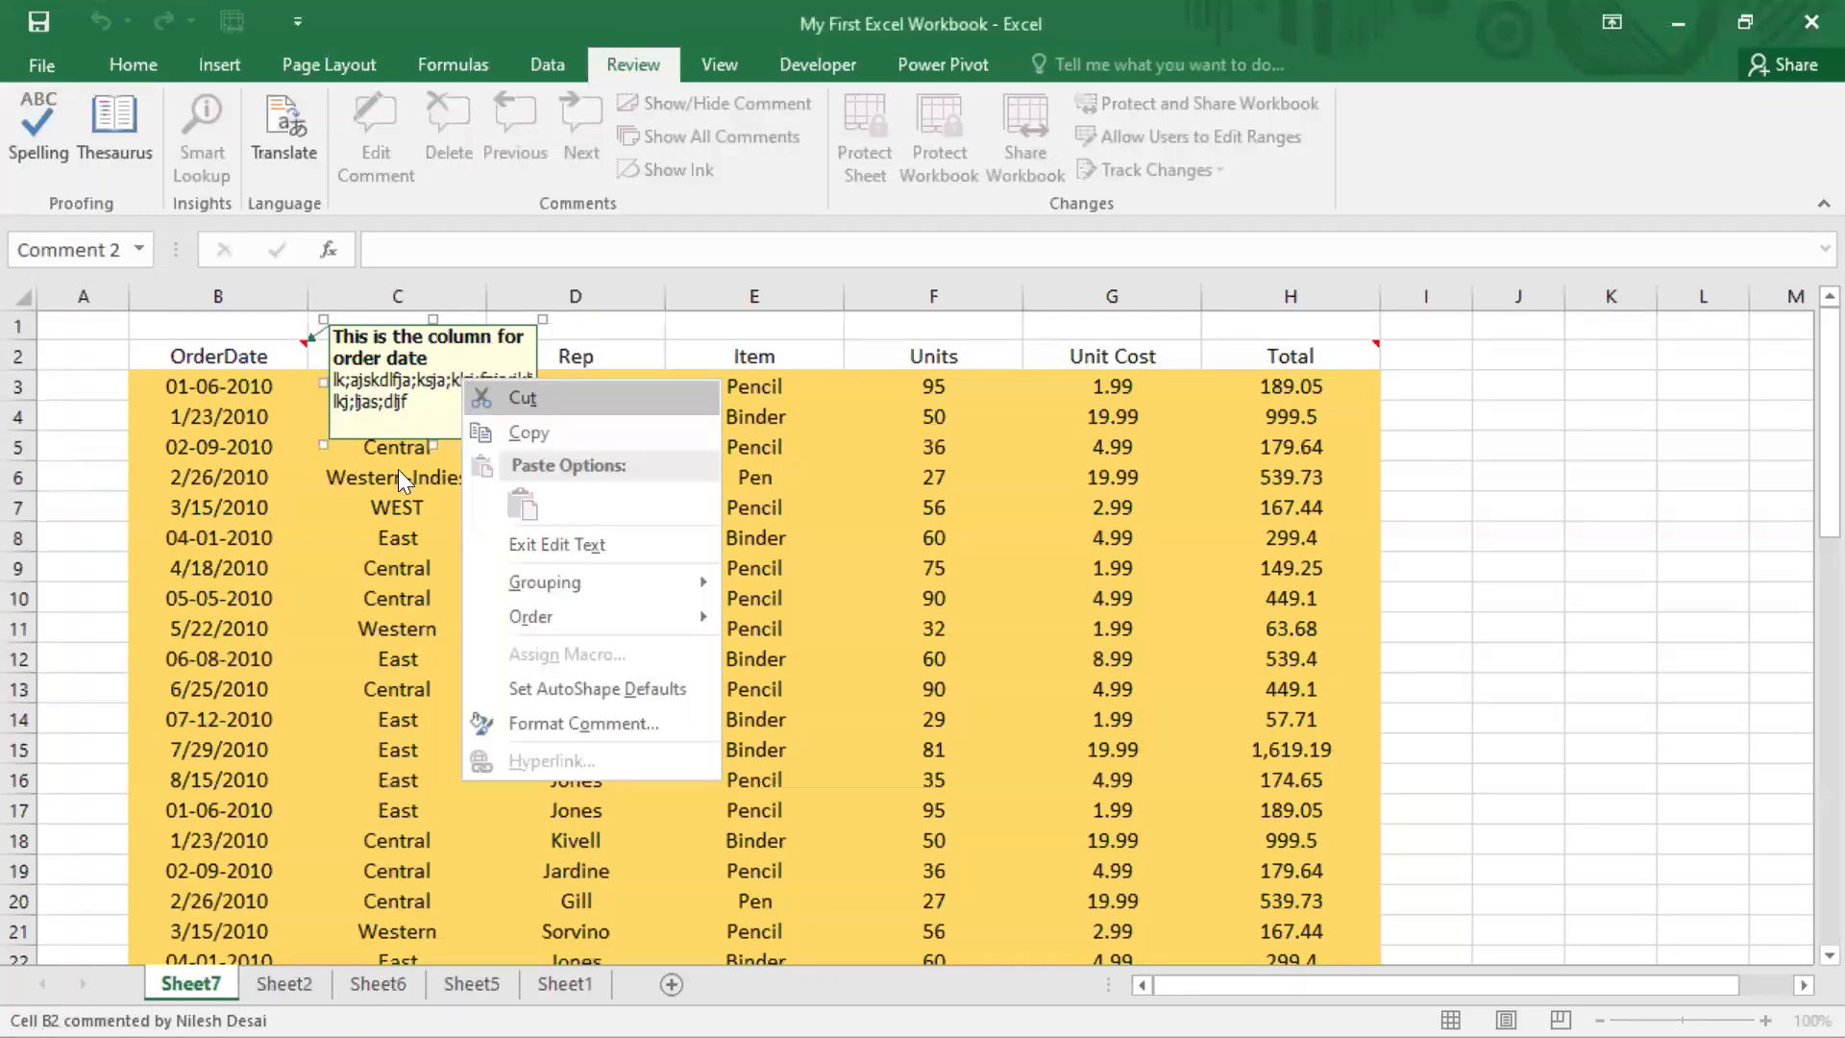
pyautogui.click(585, 723)
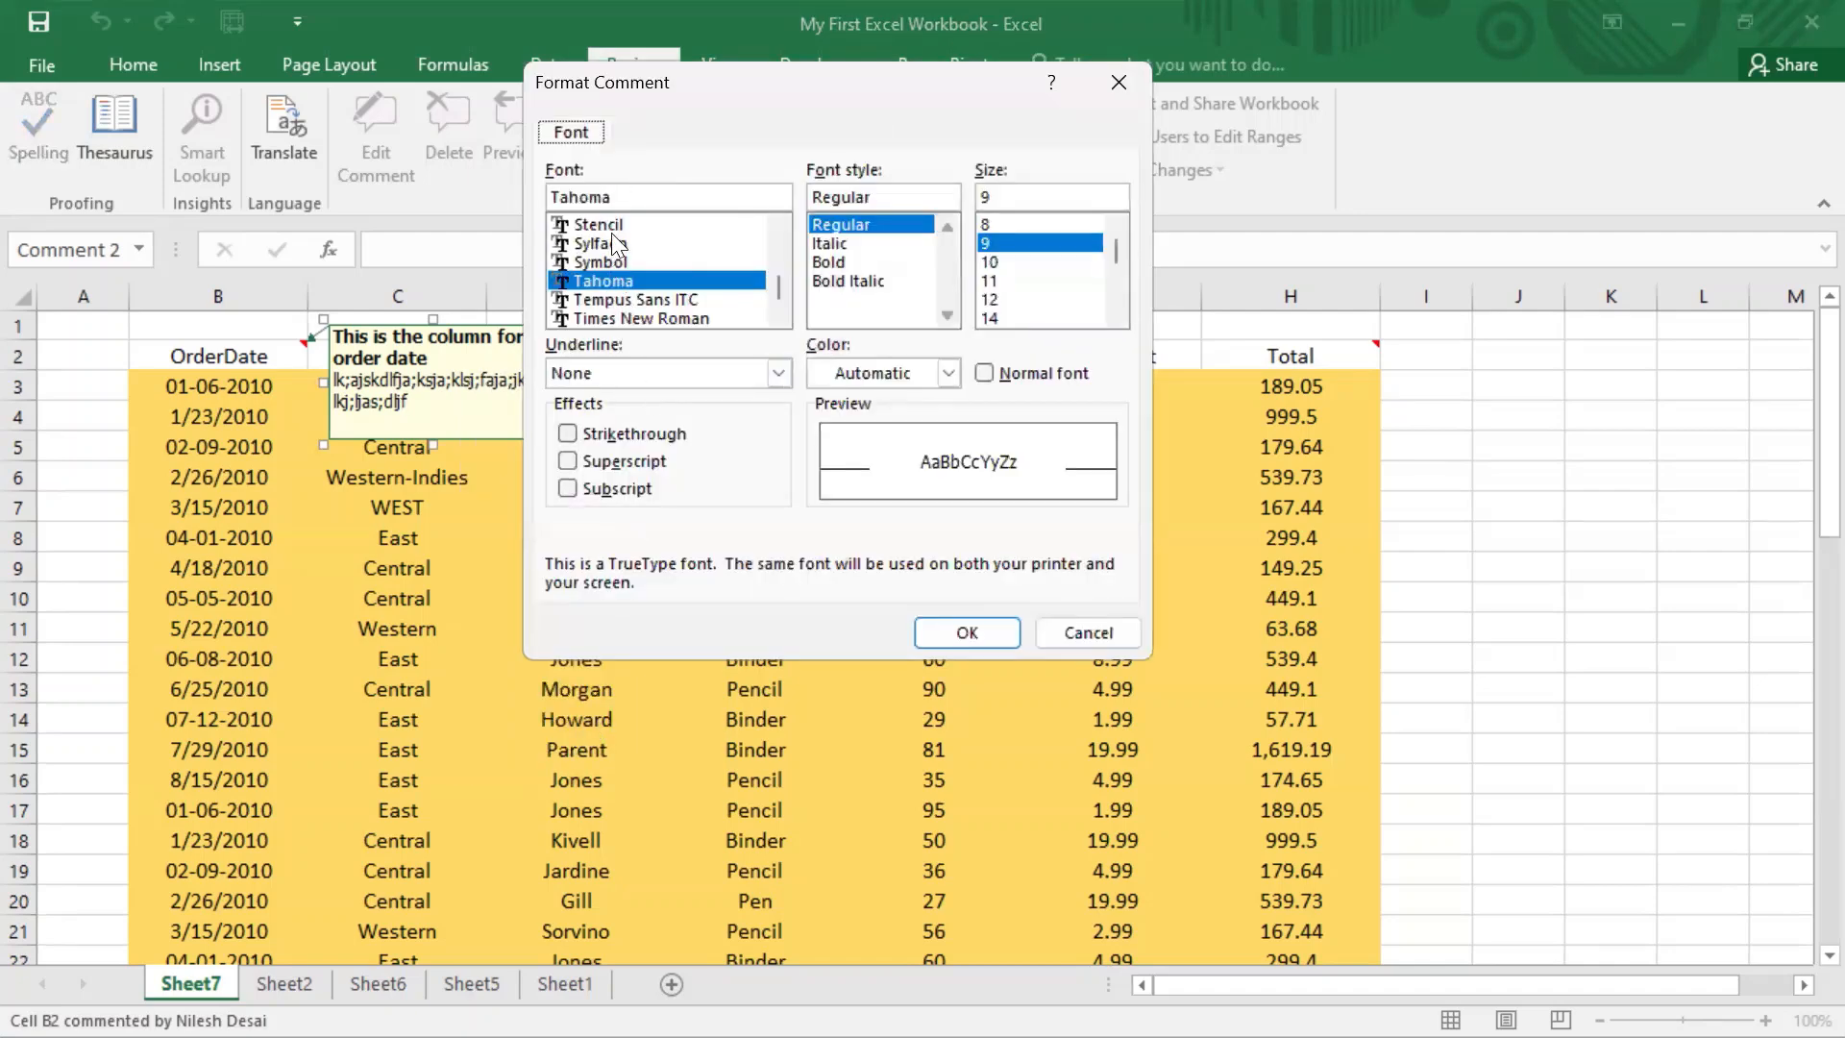
pyautogui.click(631, 319)
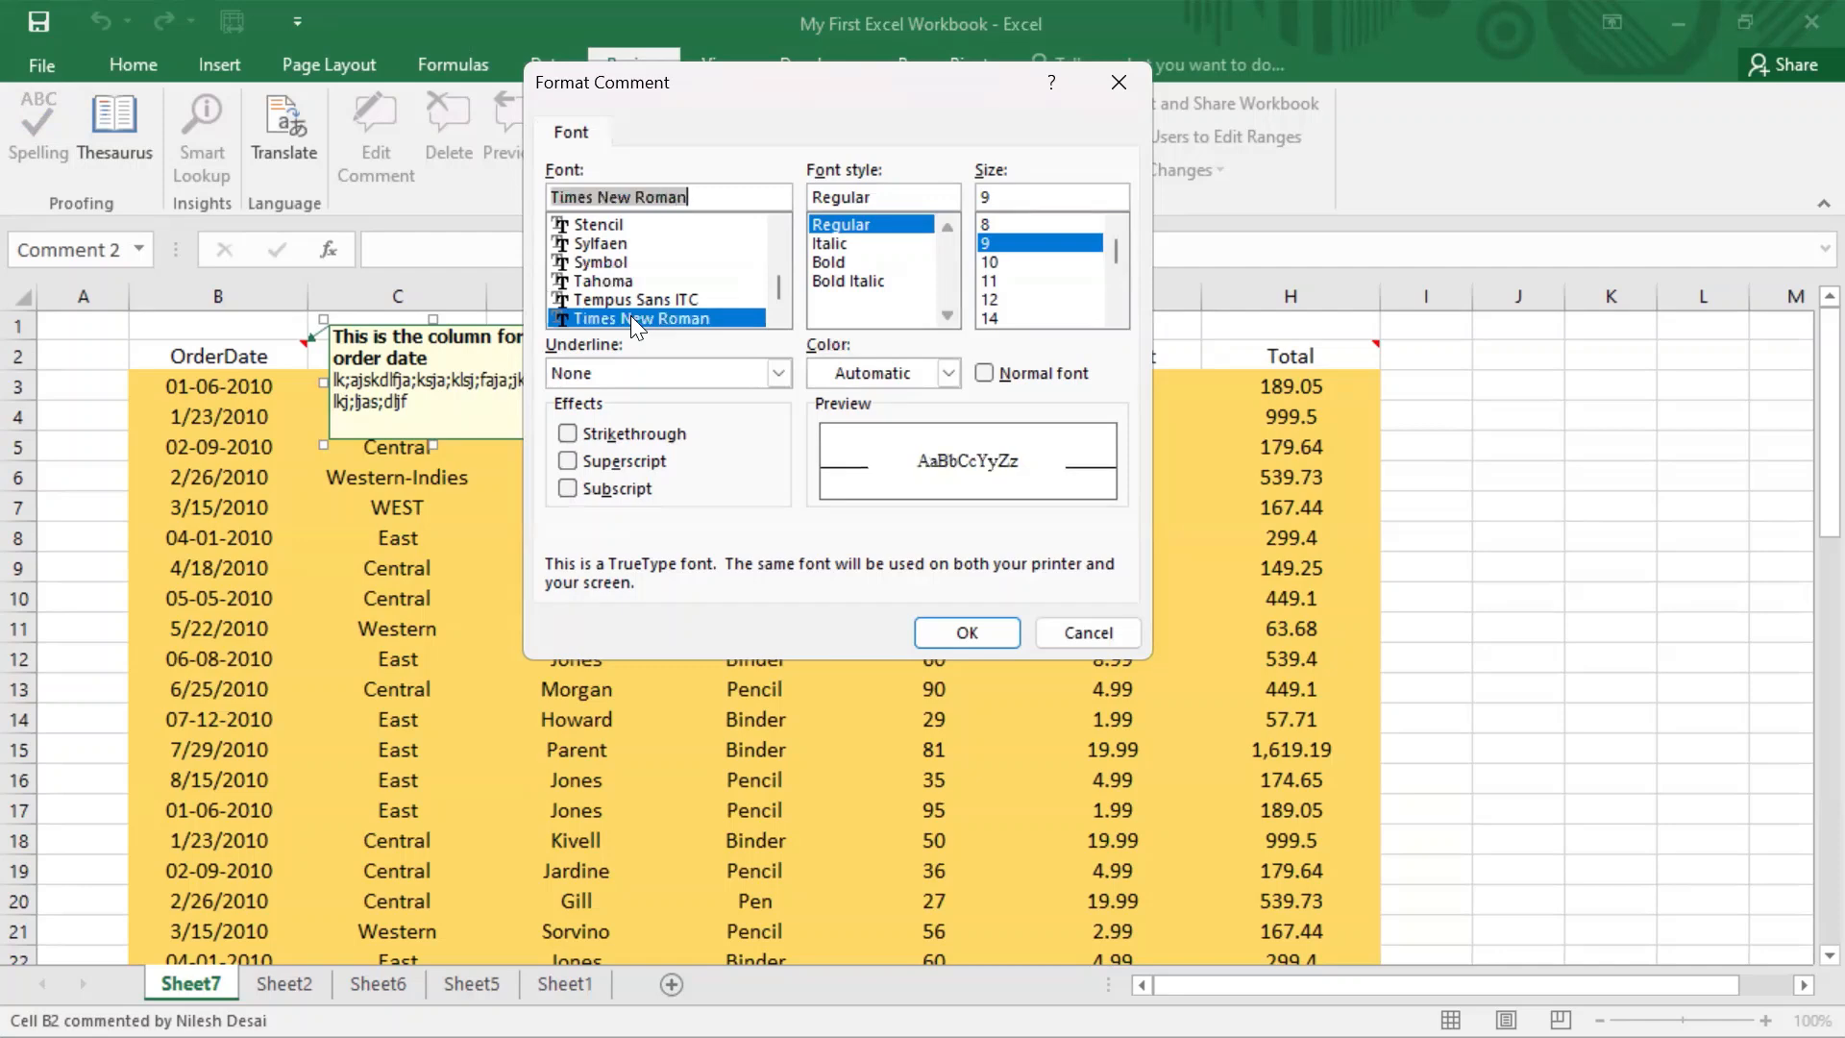
pyautogui.click(836, 261)
pyautogui.click(835, 246)
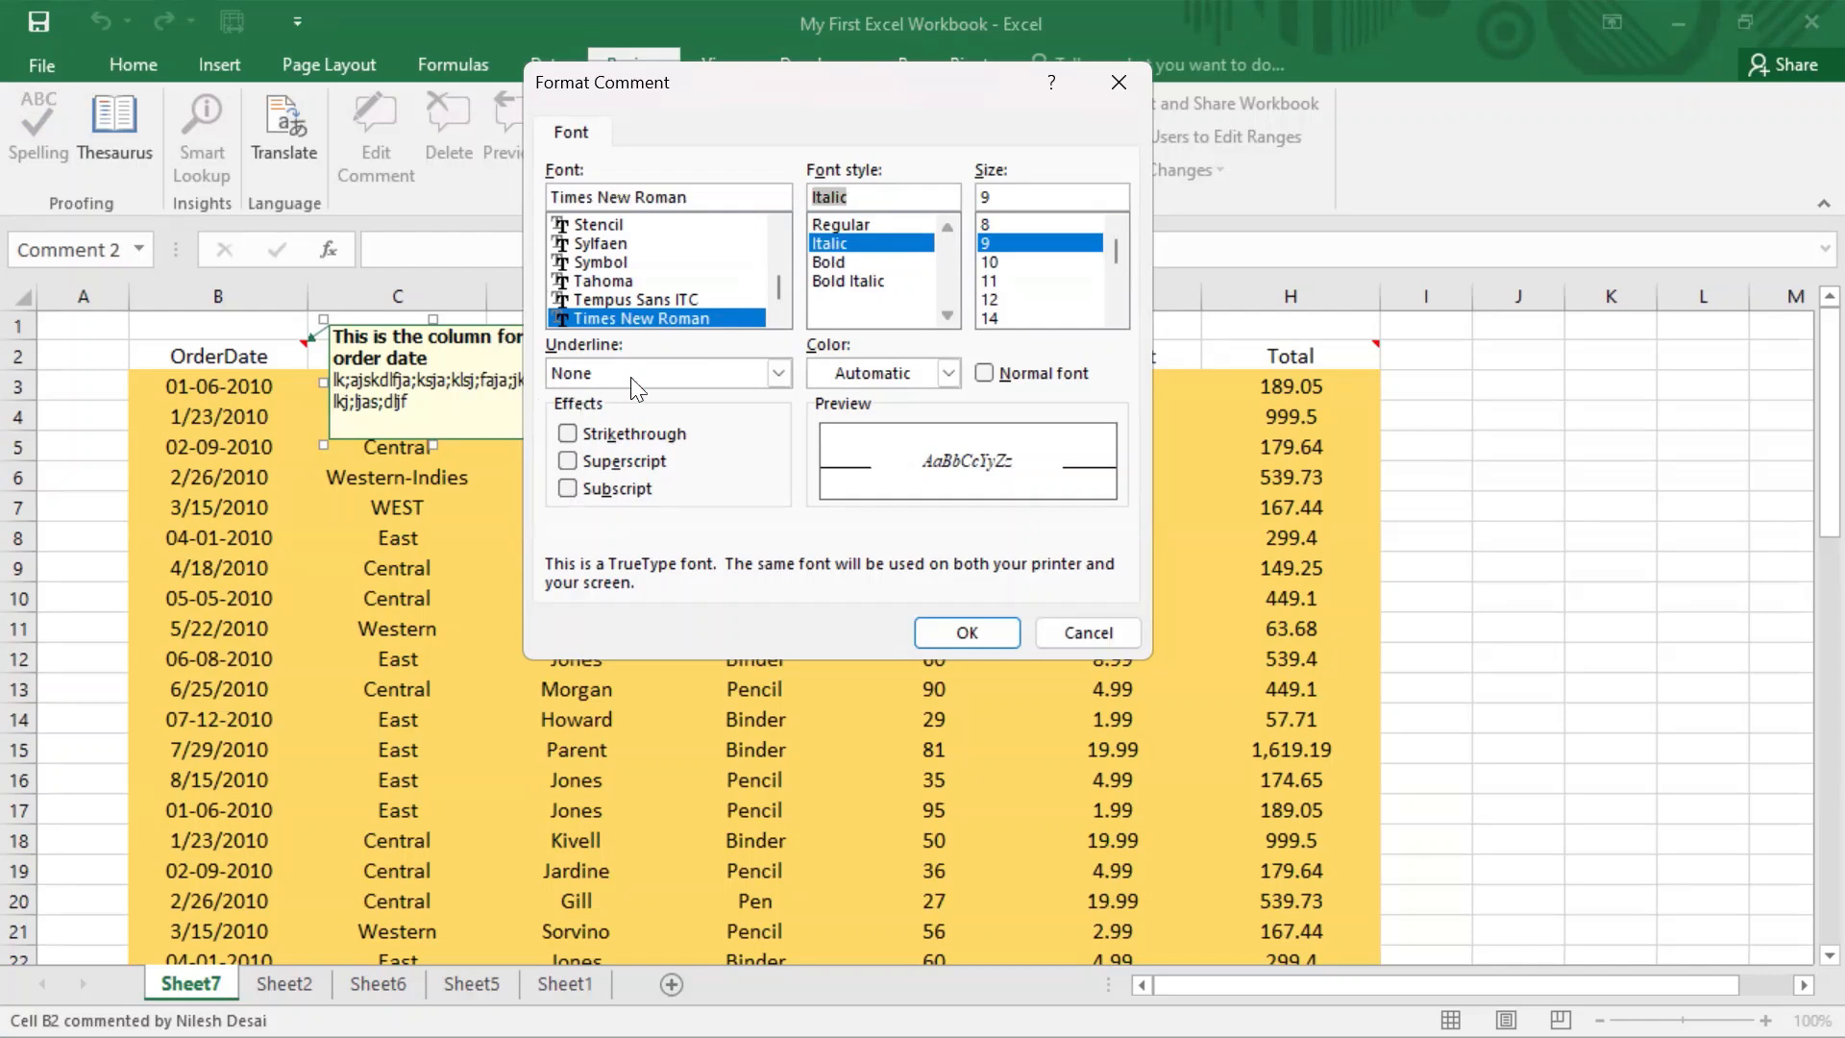
pyautogui.click(891, 373)
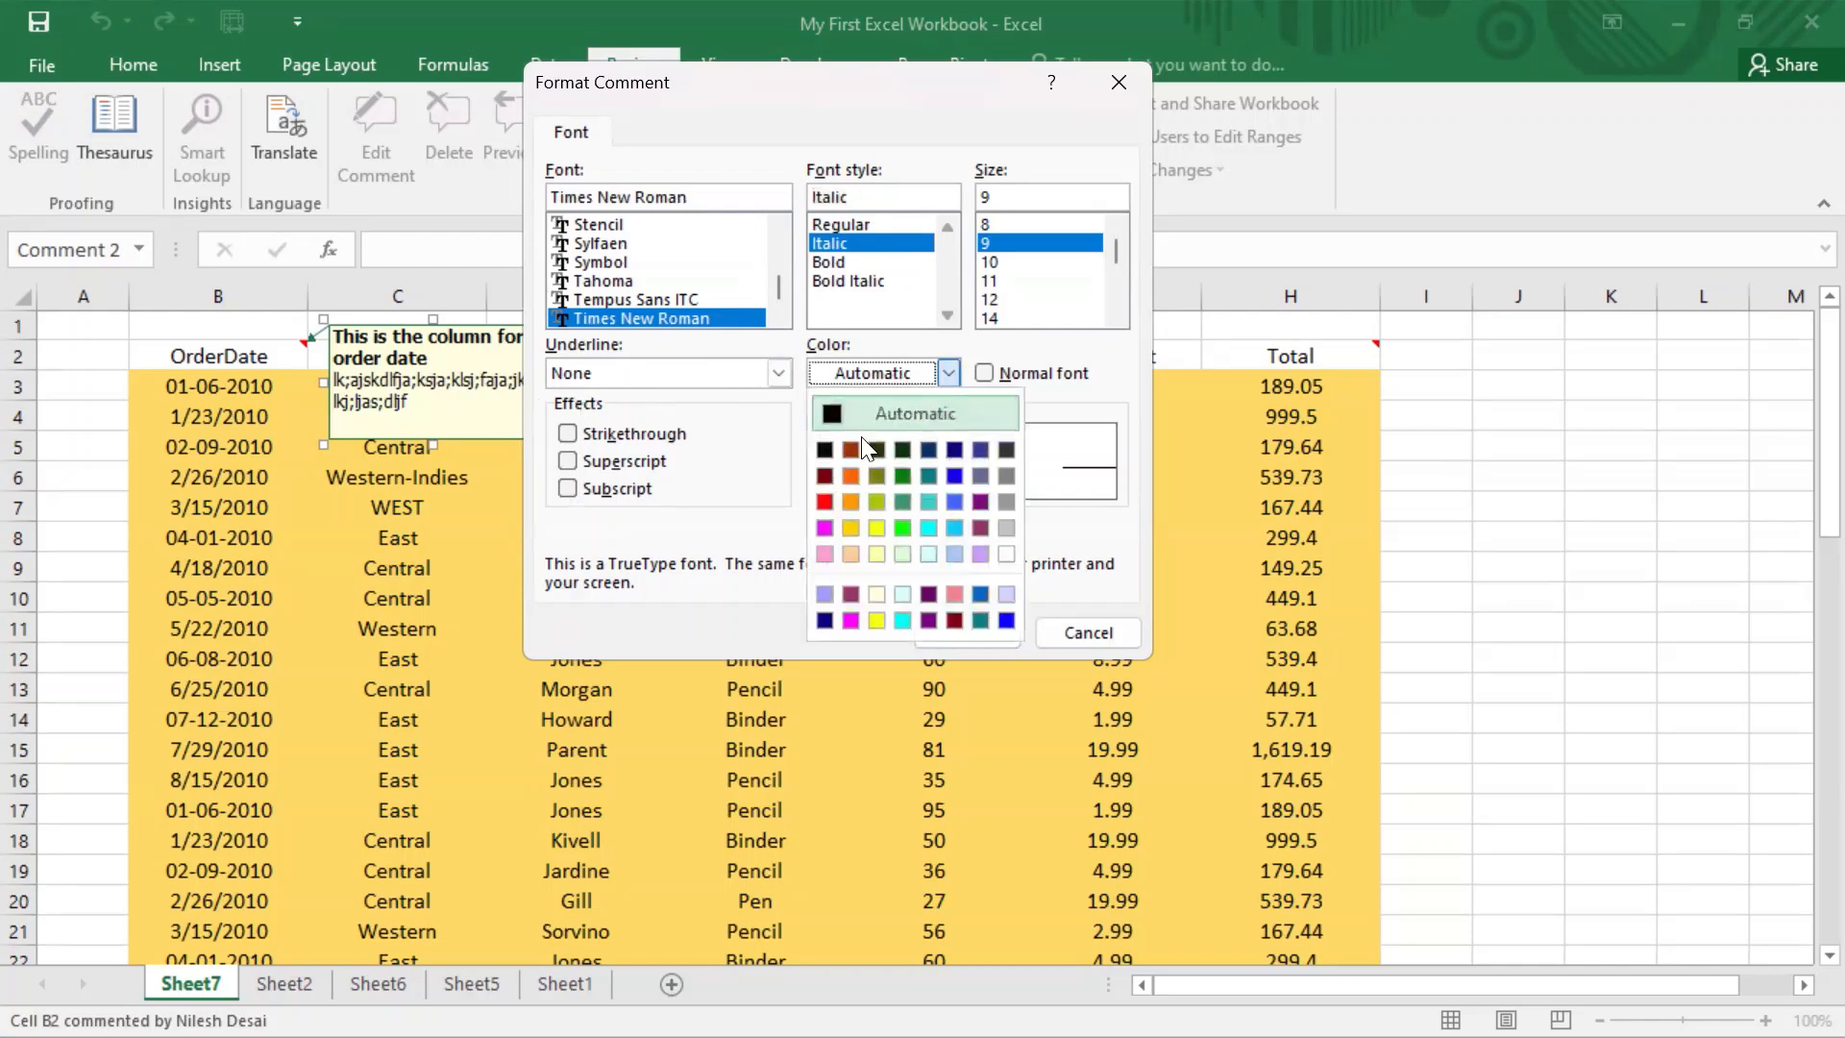
pyautogui.click(832, 501)
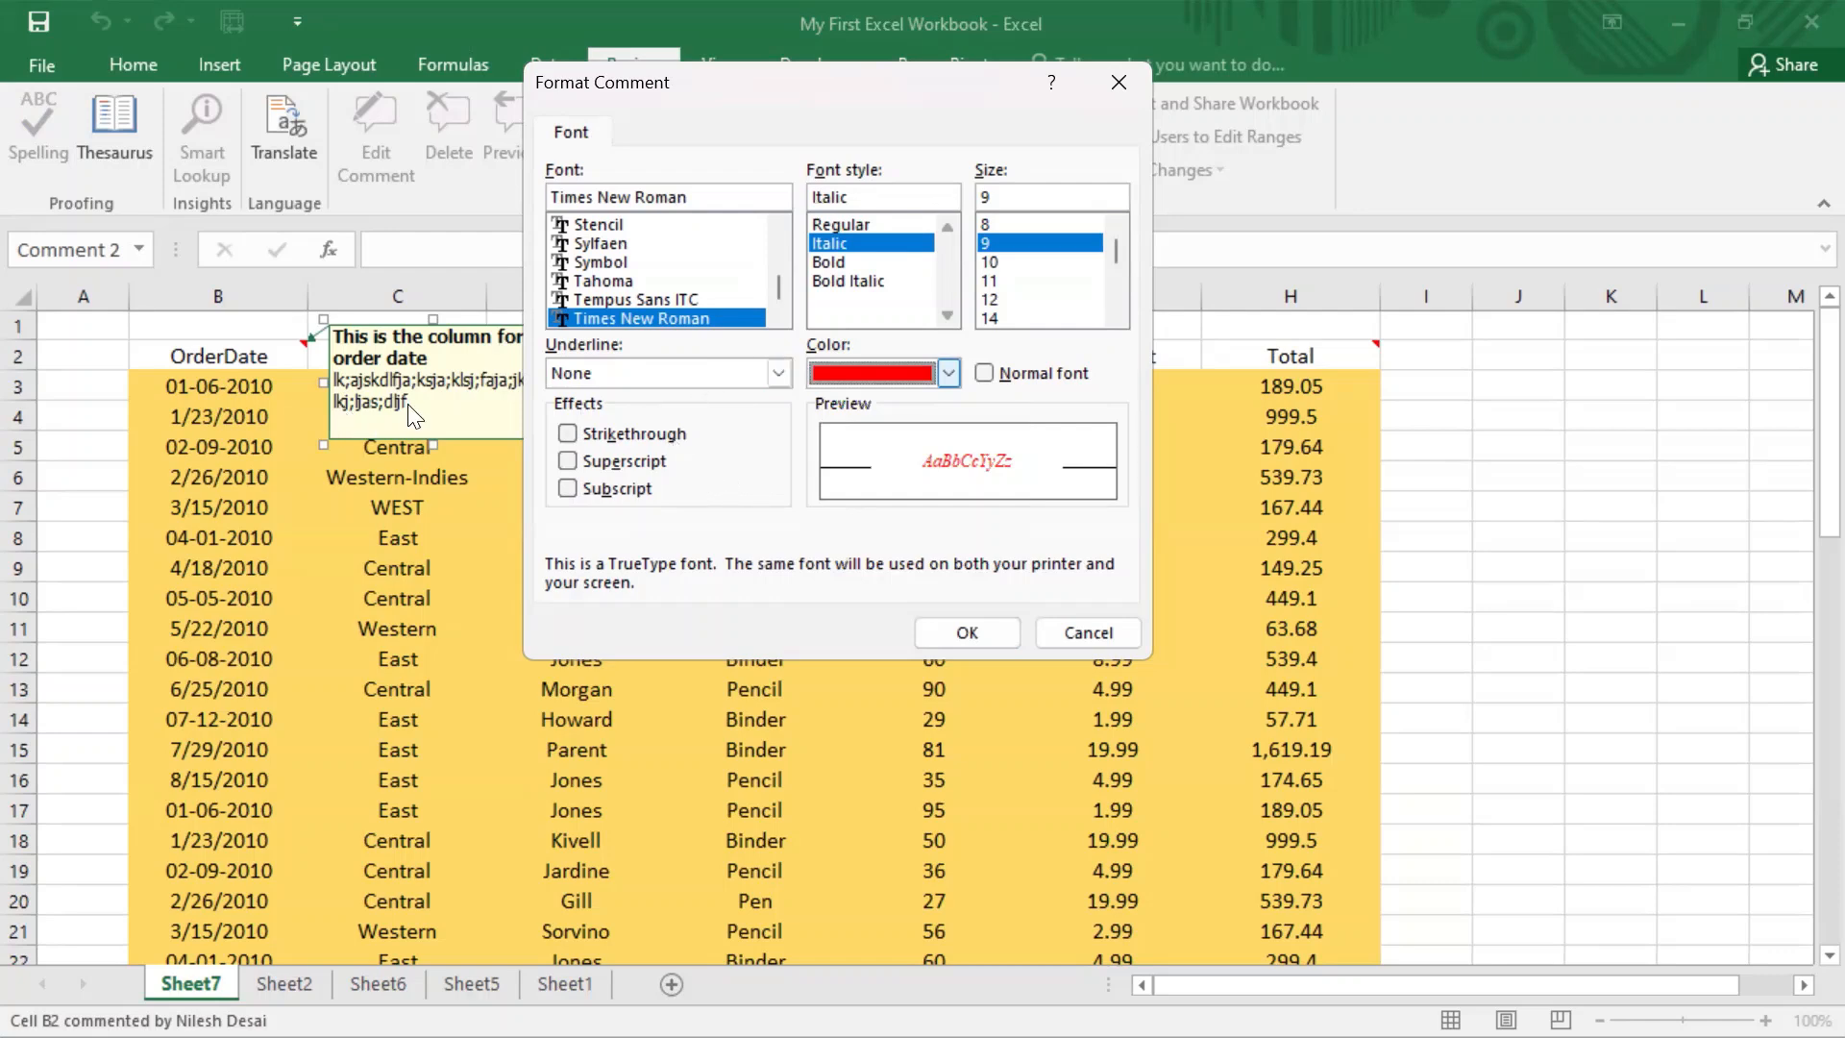
pyautogui.click(1078, 624)
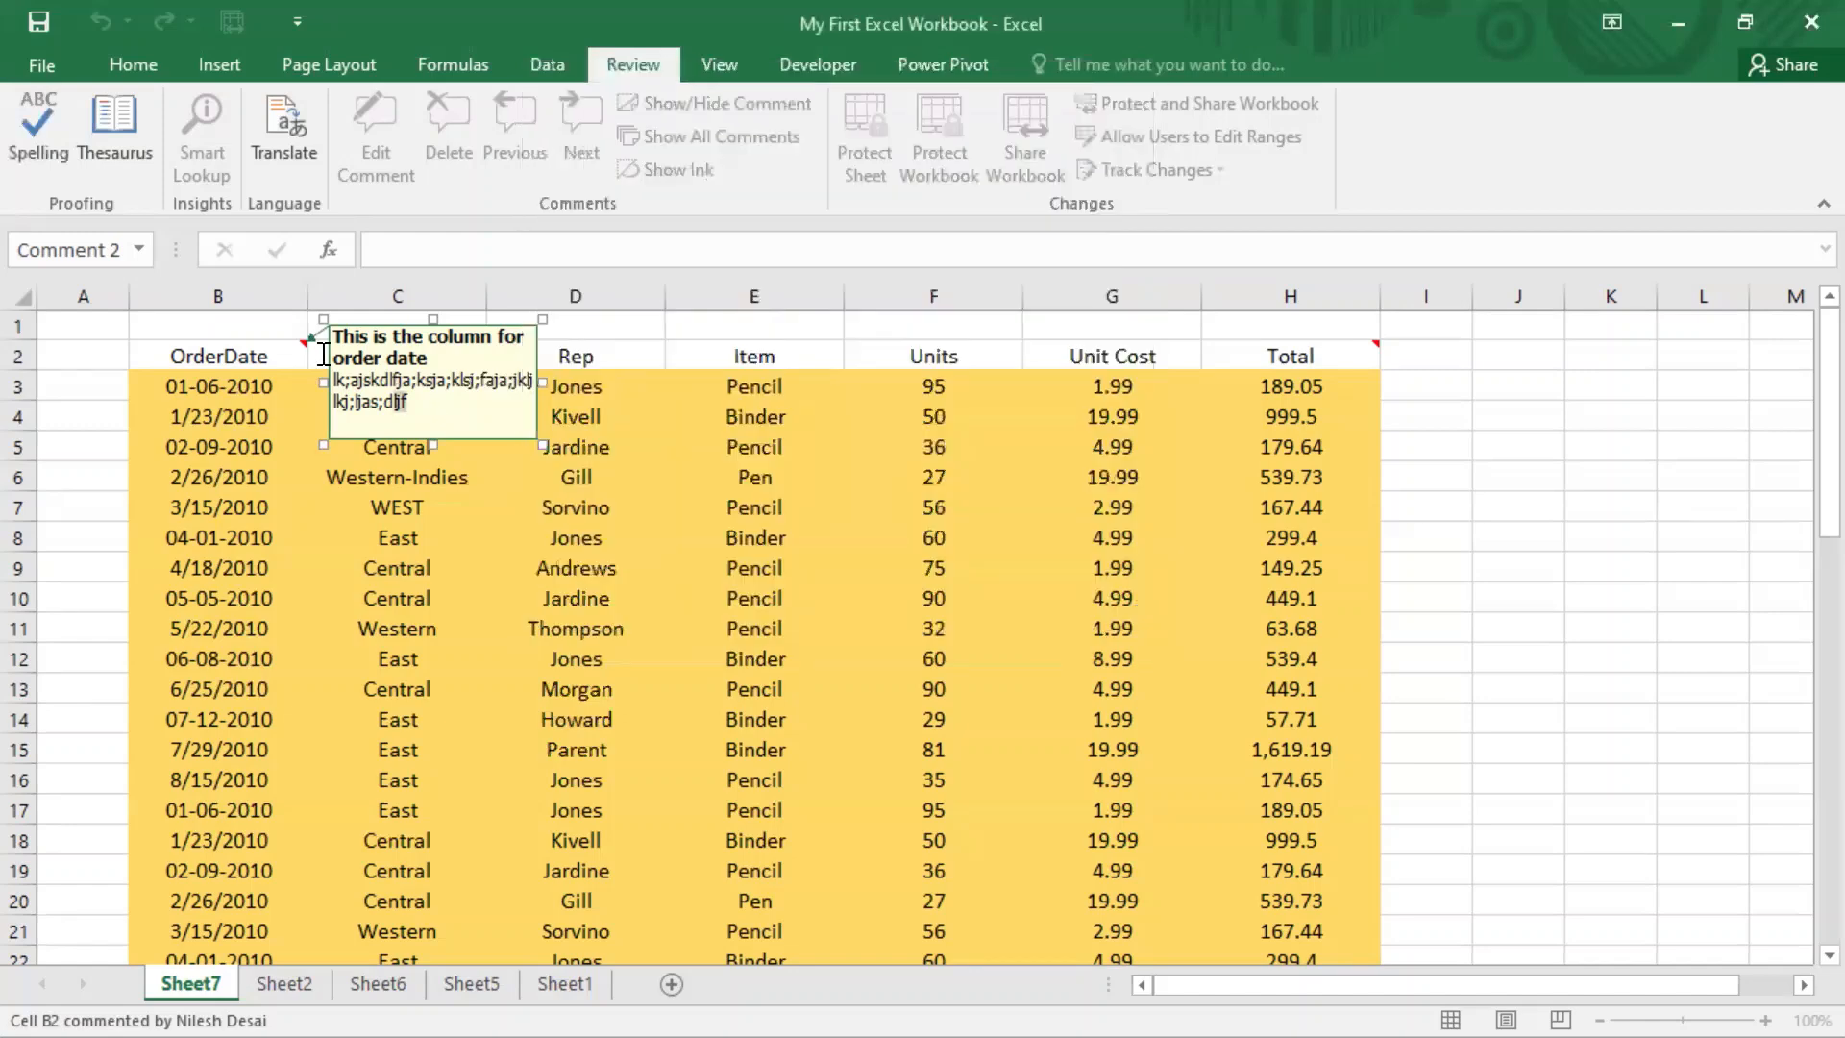
# Format the entire OrderDate comment text in the Symbol font with Bold Italic style and the Superscript effect
pyautogui.rightClick(378, 375)
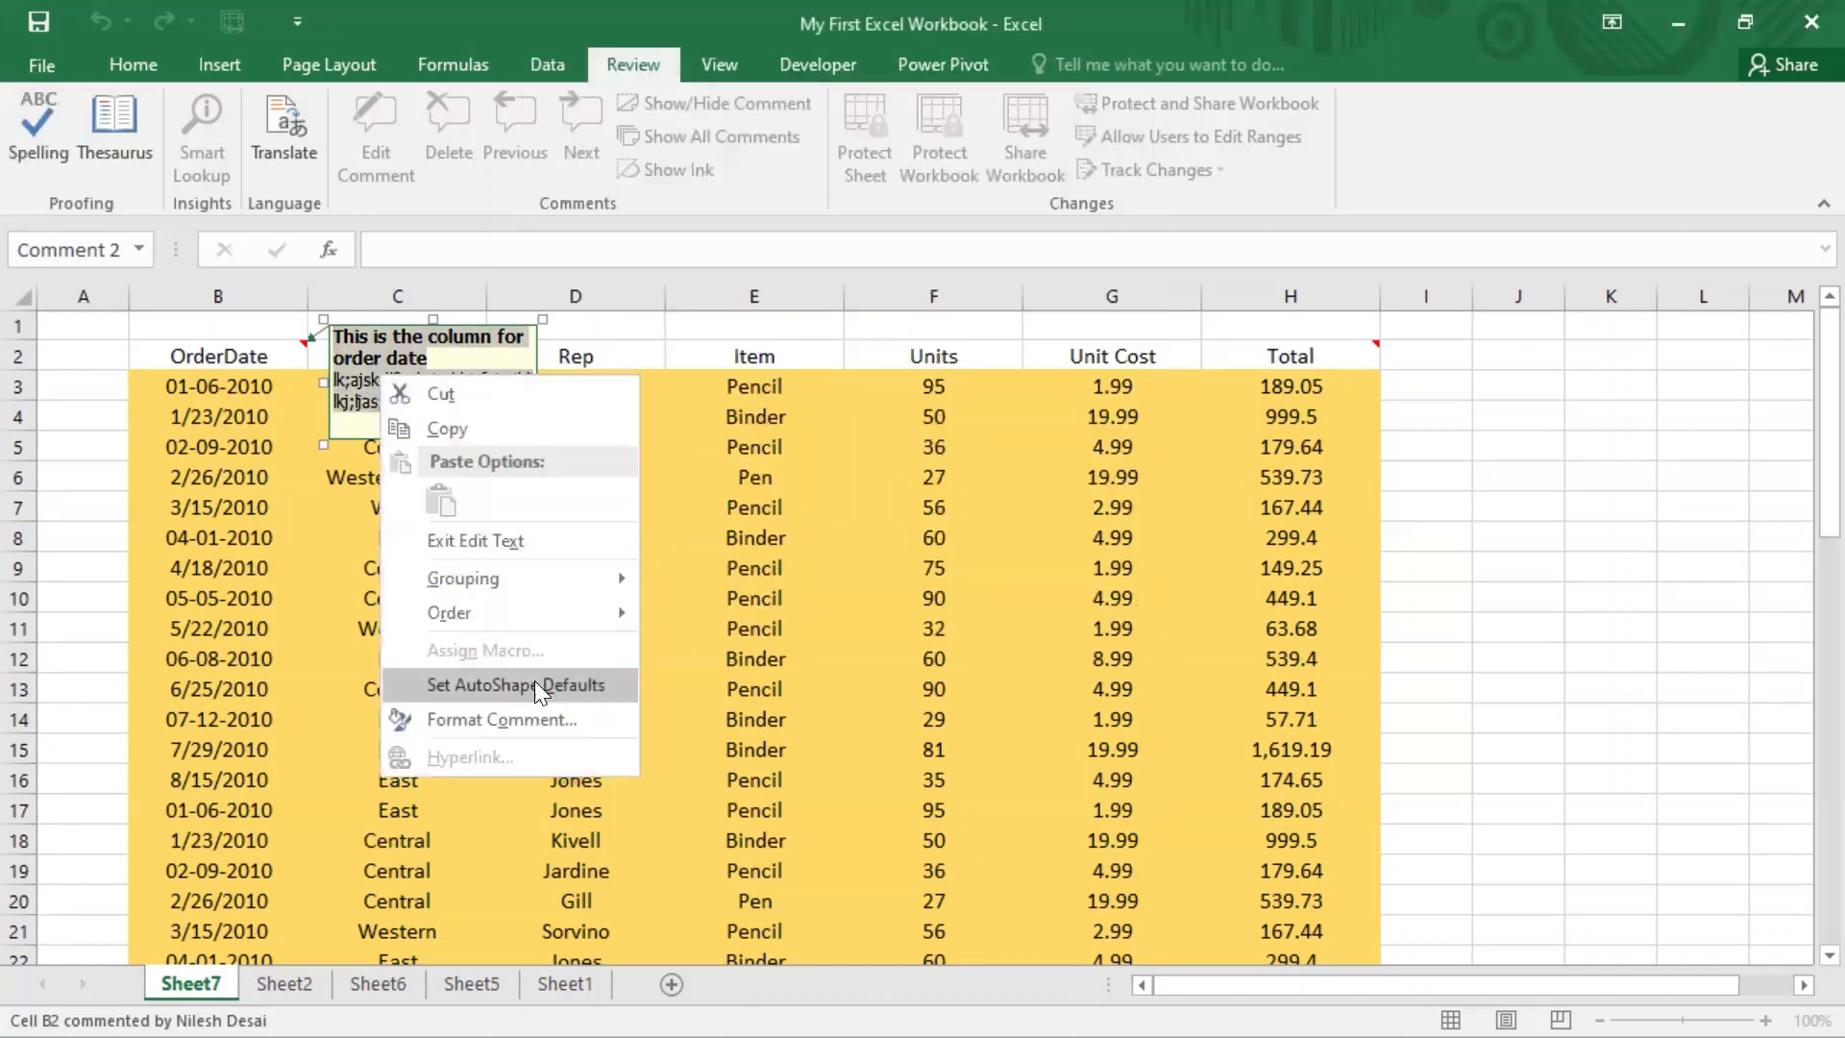
pyautogui.click(511, 721)
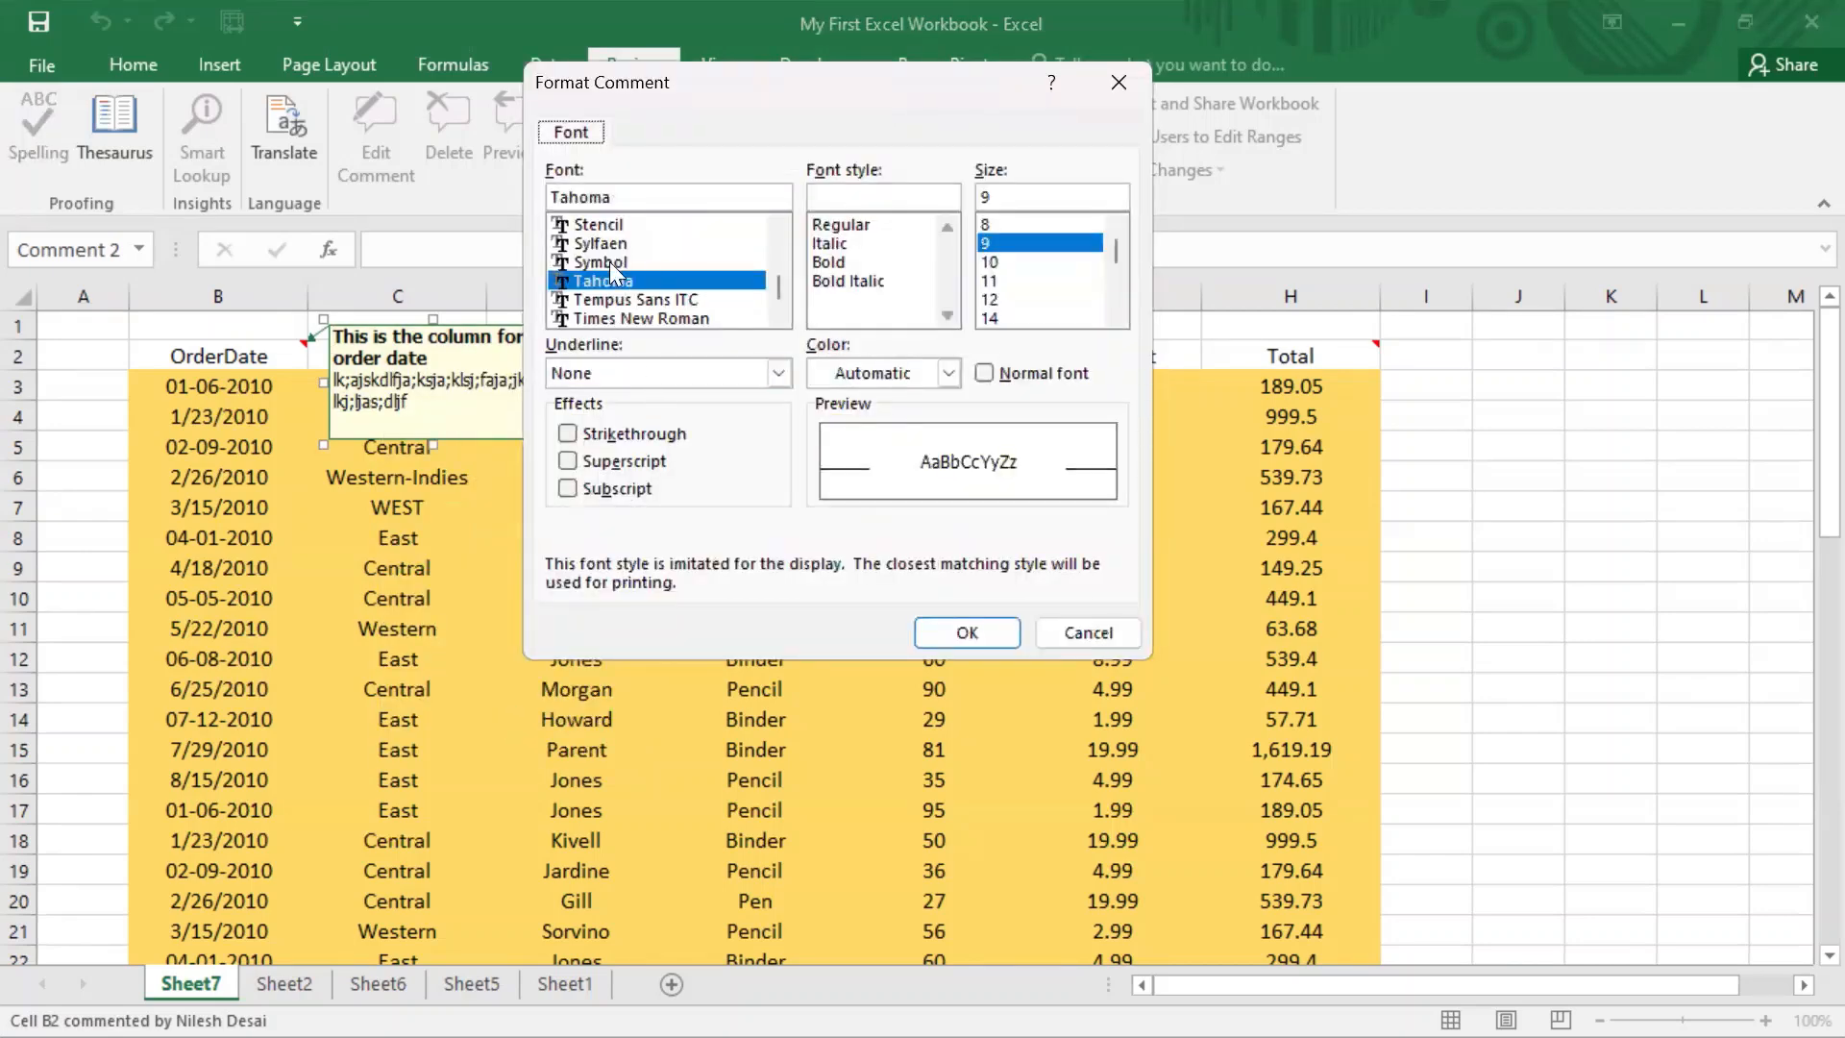
pyautogui.click(609, 262)
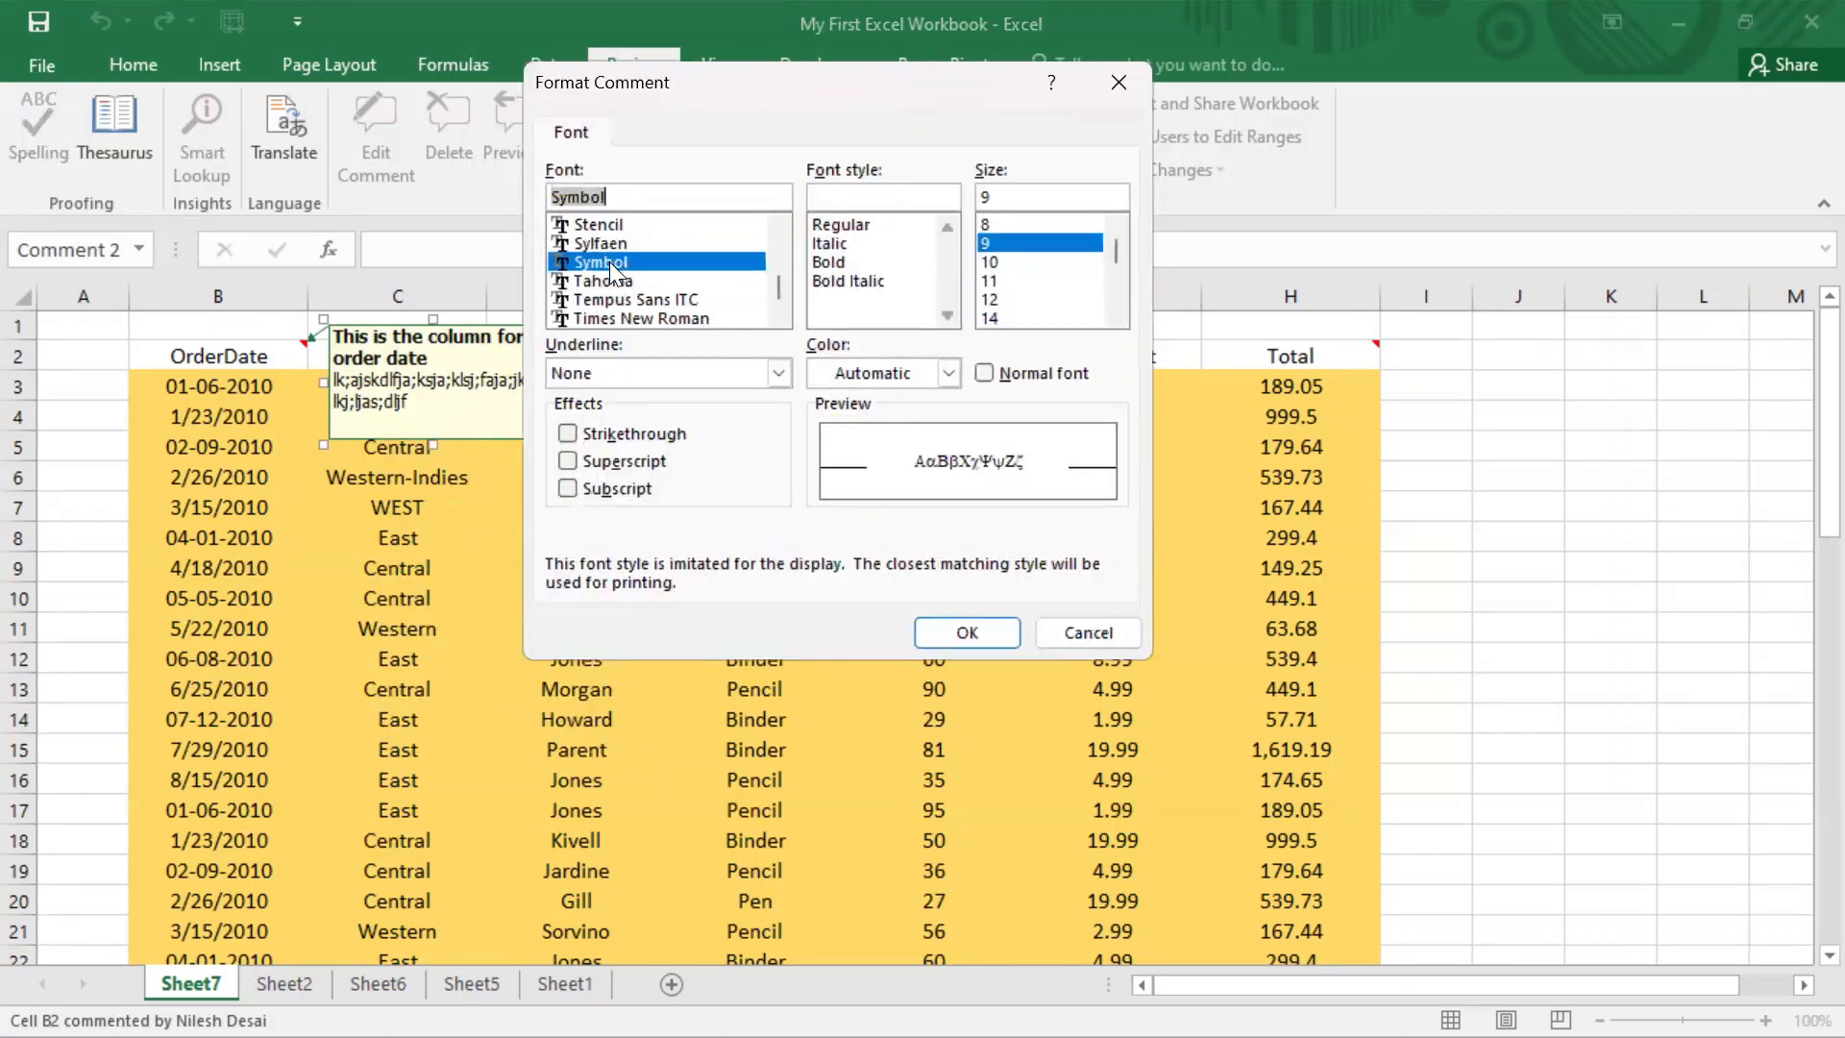
pyautogui.click(861, 278)
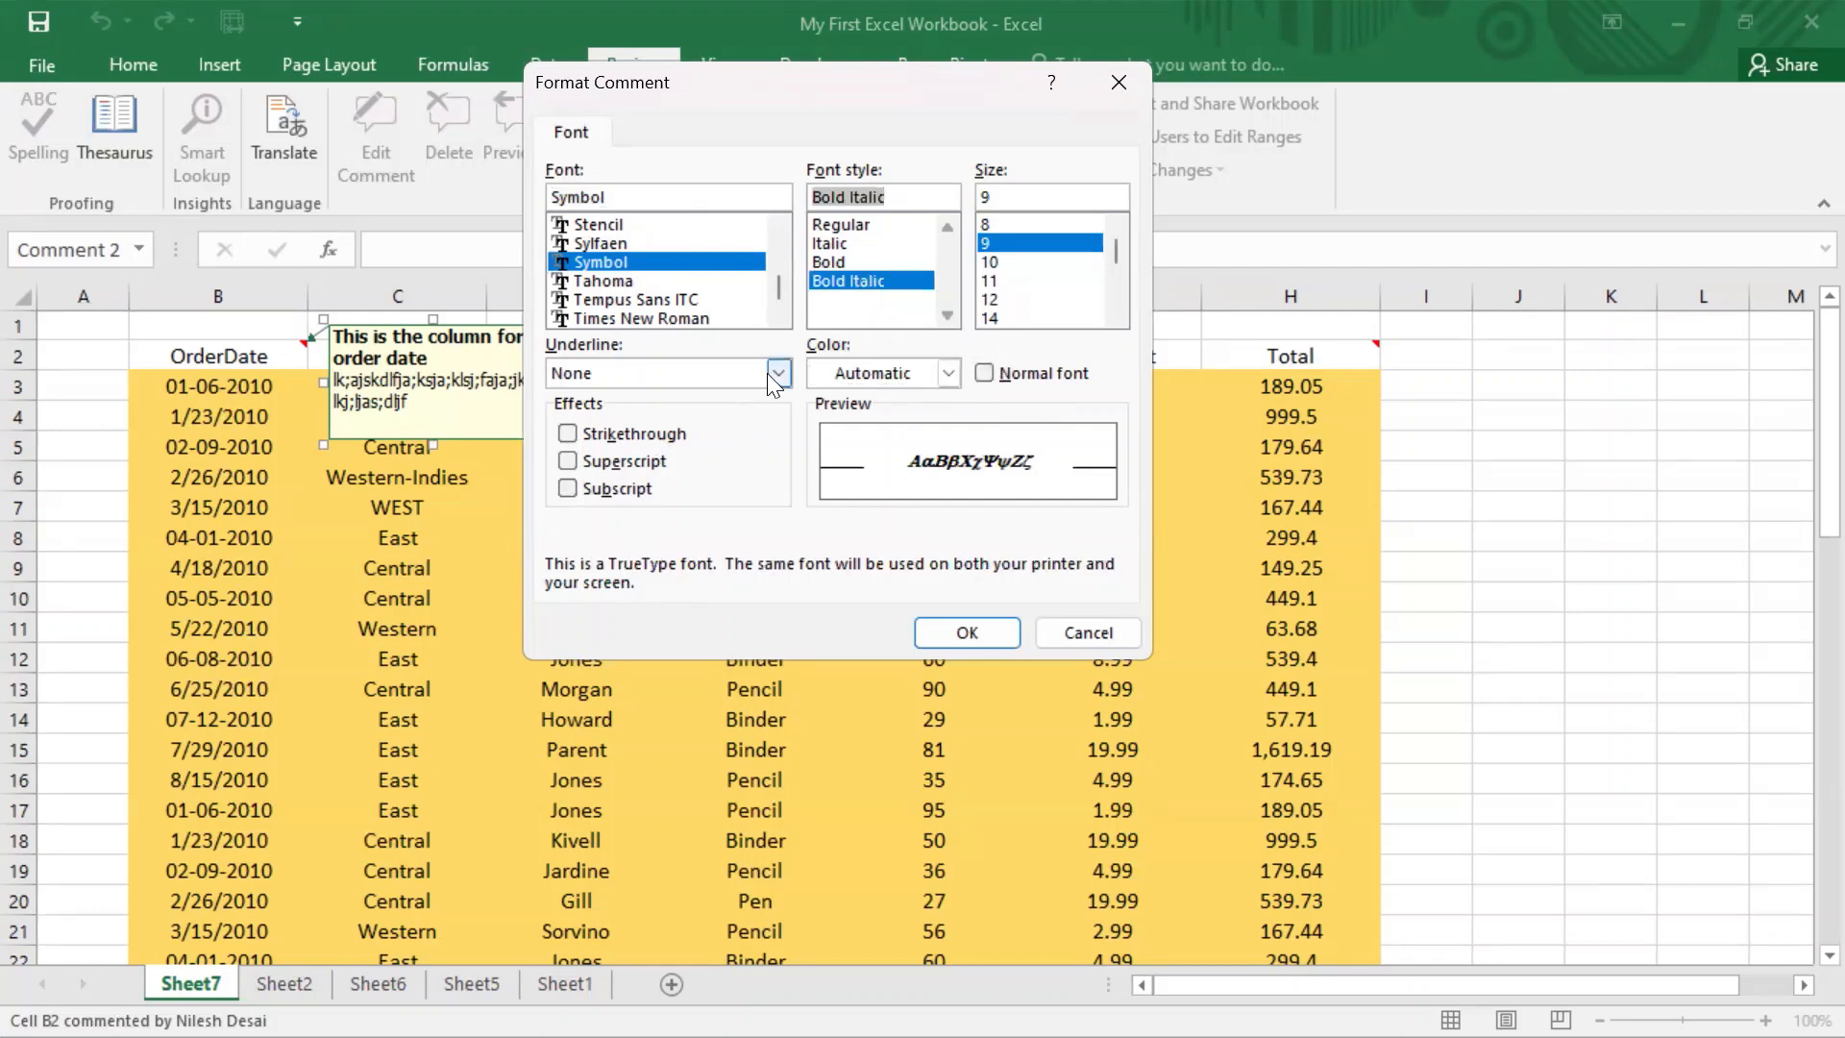
pyautogui.click(571, 463)
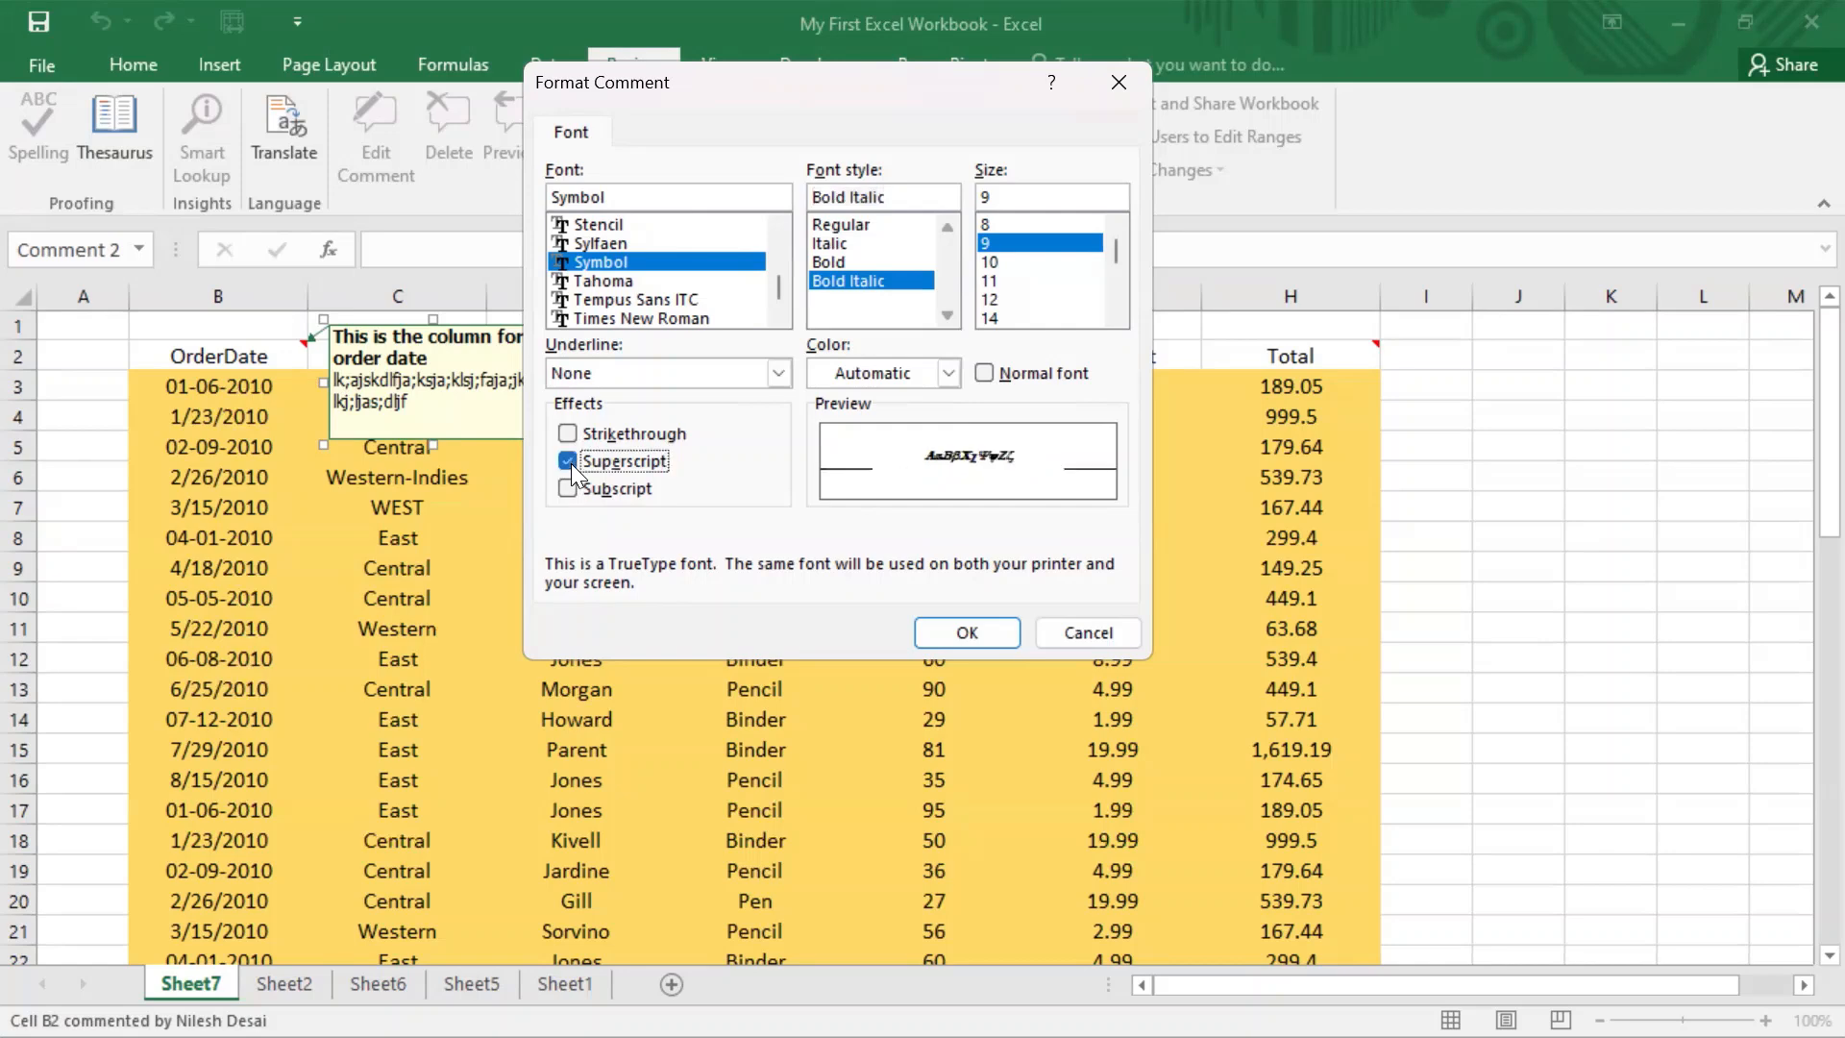
pyautogui.click(1004, 634)
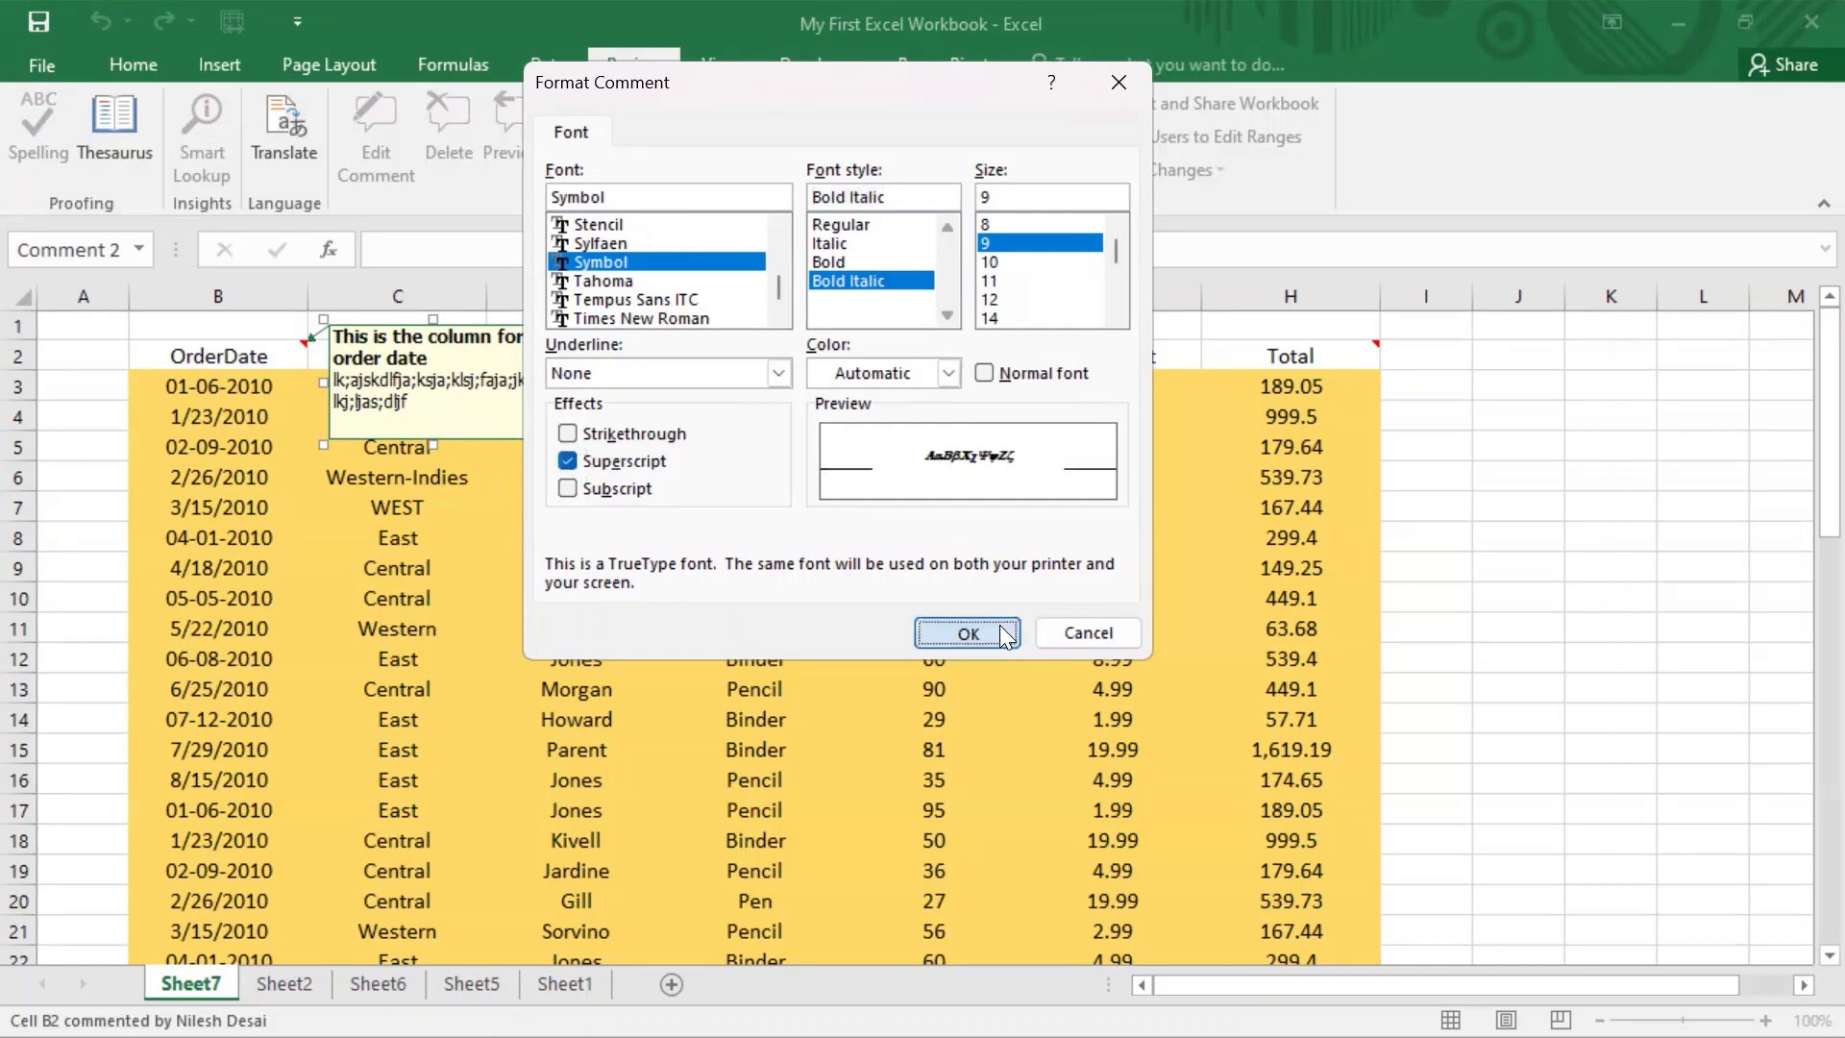
pyautogui.press('Return')
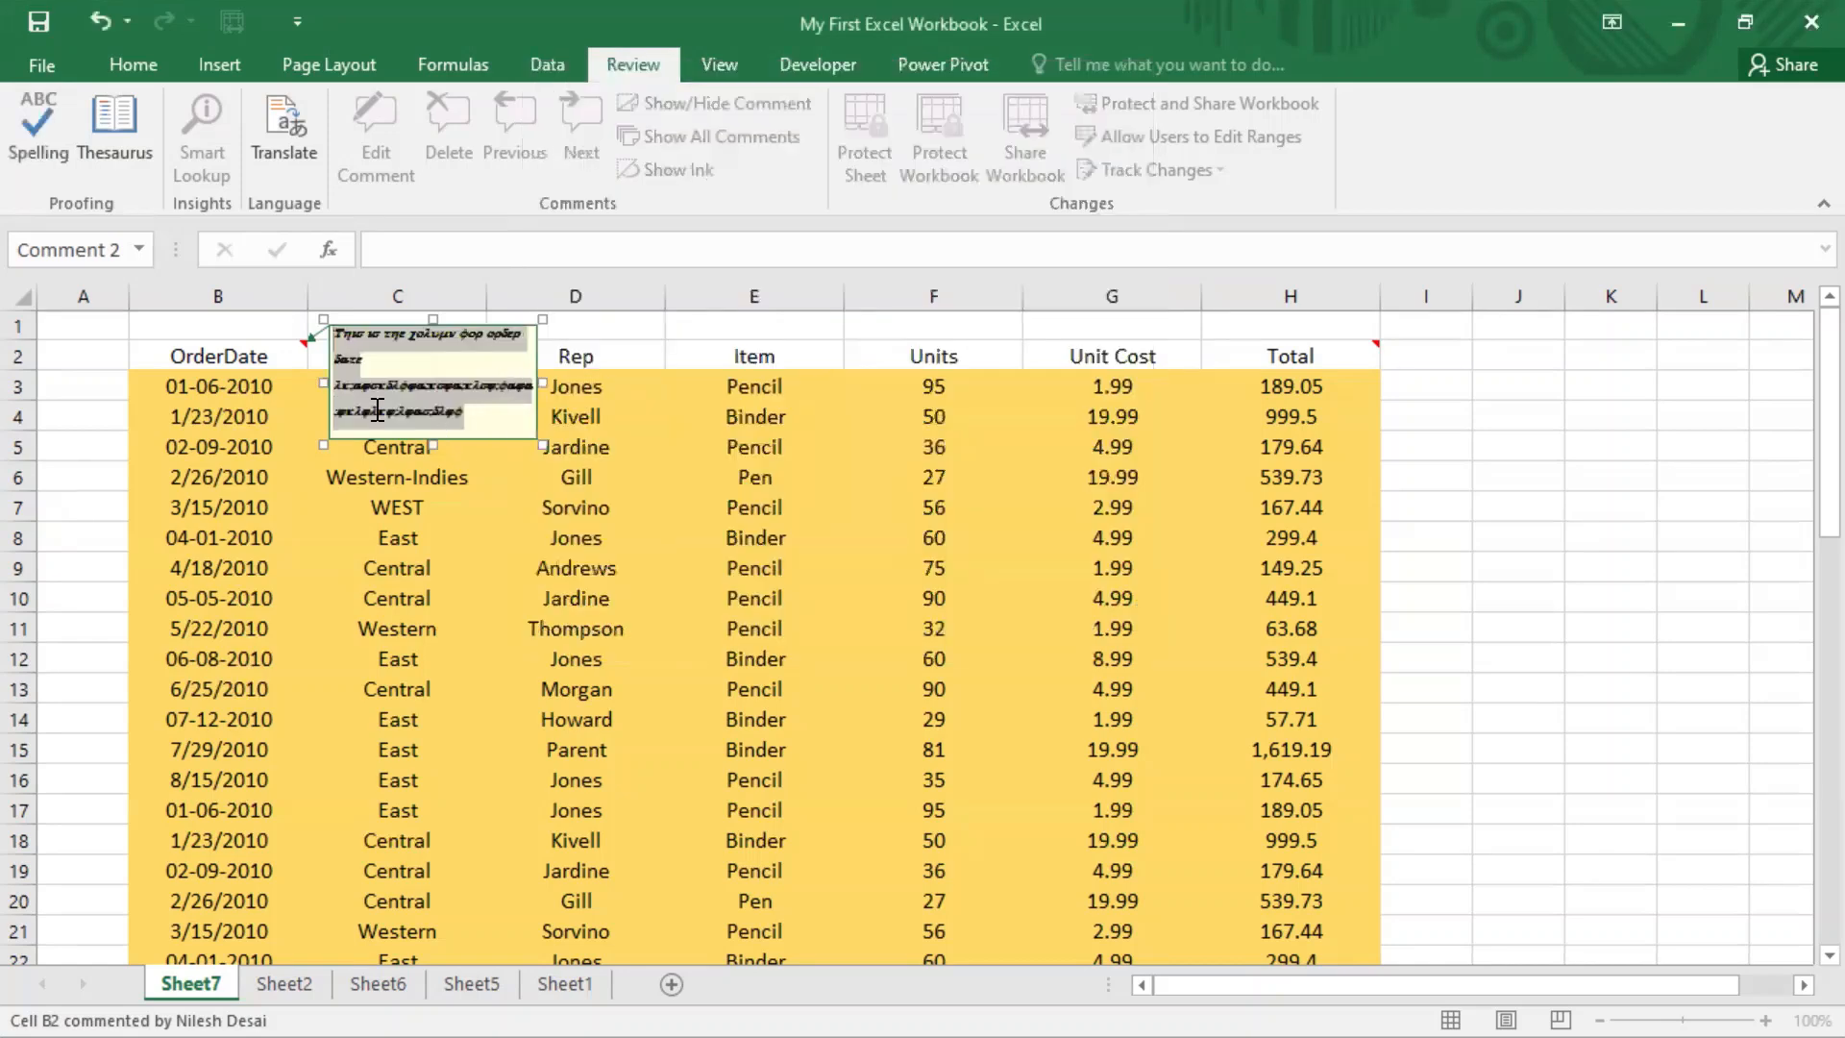
# Turn off Superscript for the selected OrderDate comment text and change its font to Calibri (Body) in Regular style
pyautogui.rightClick(461, 369)
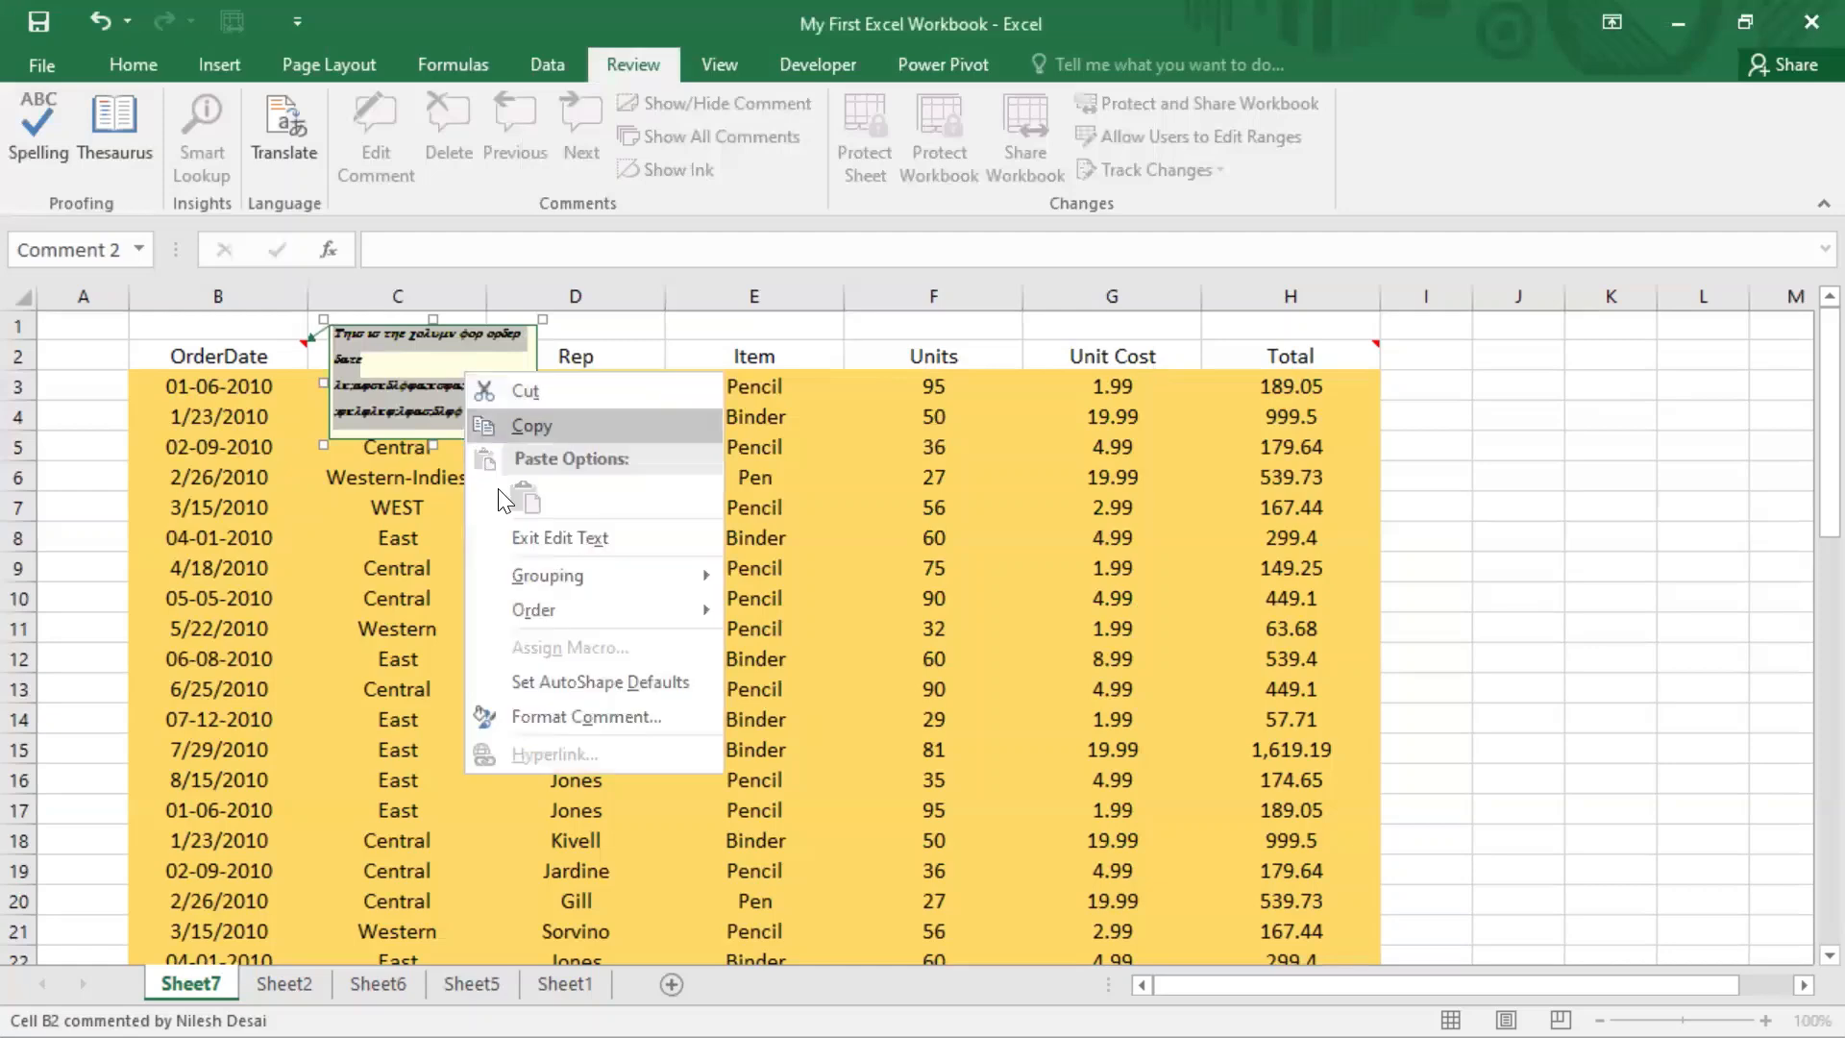
pyautogui.click(597, 714)
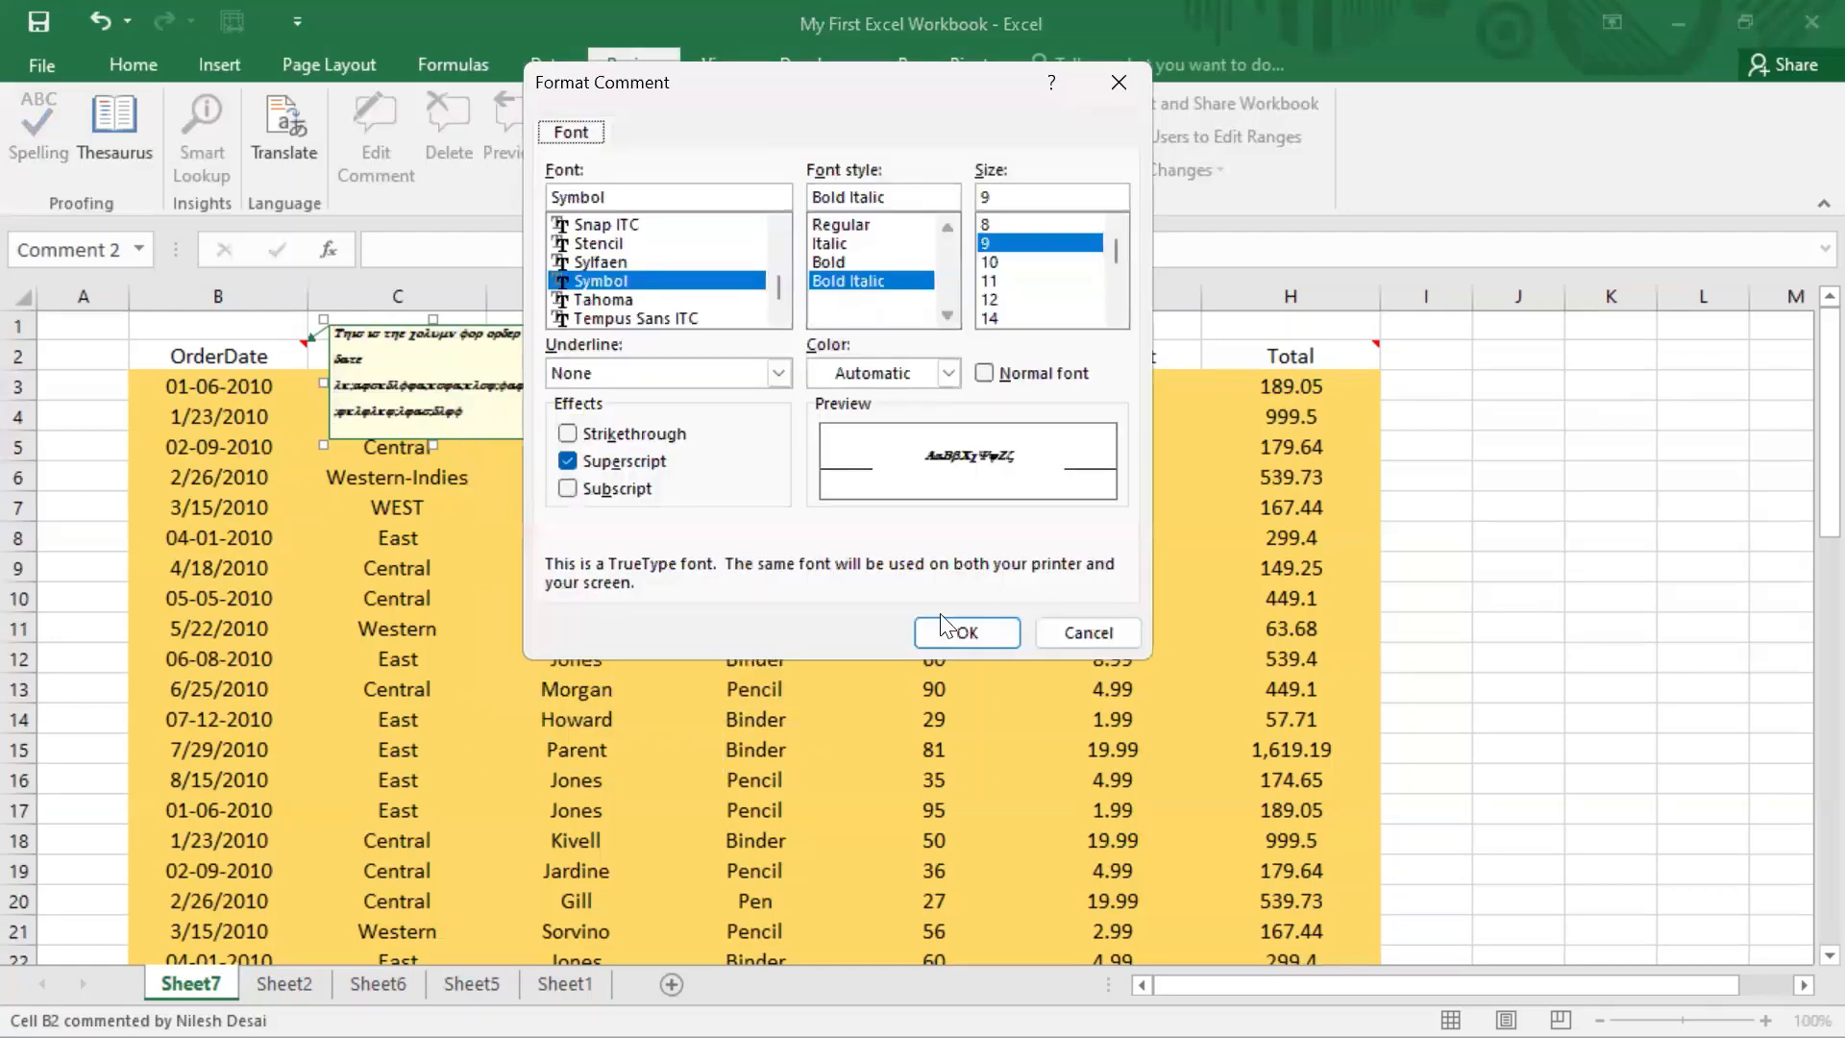
pyautogui.click(571, 458)
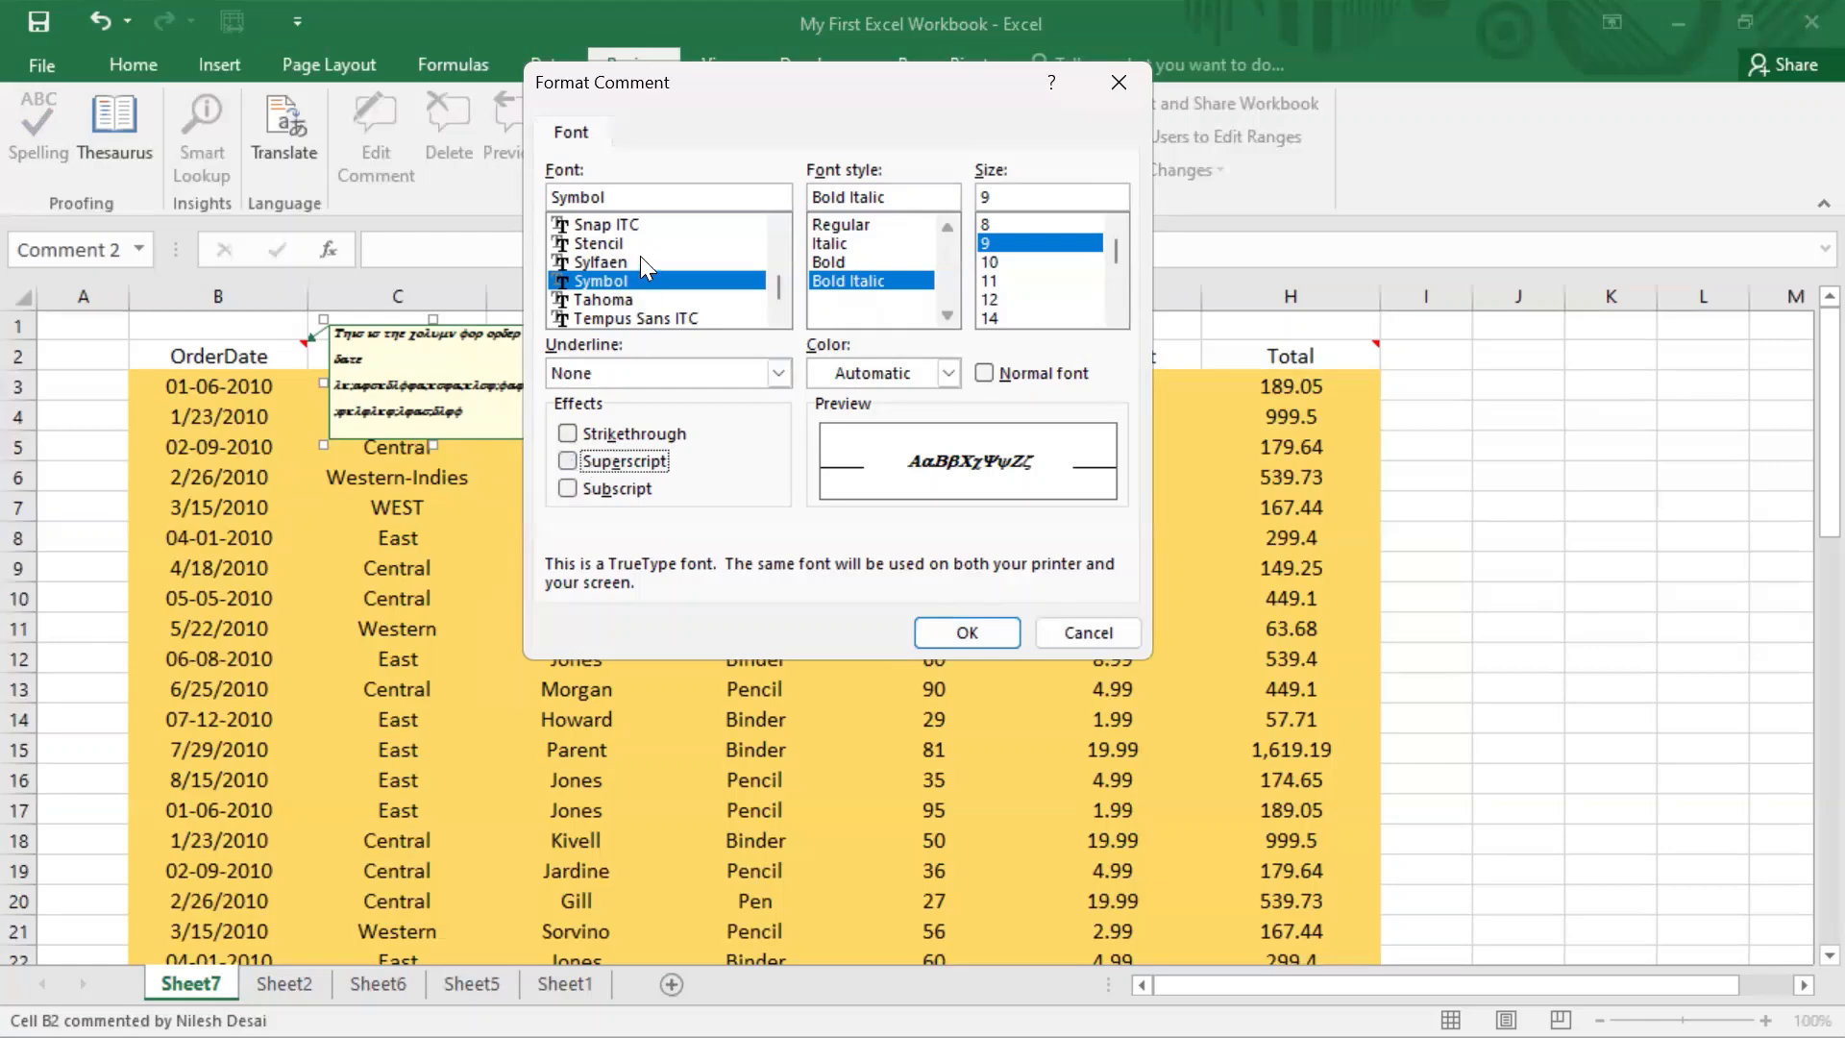
pyautogui.scroll(3, 640, 254)
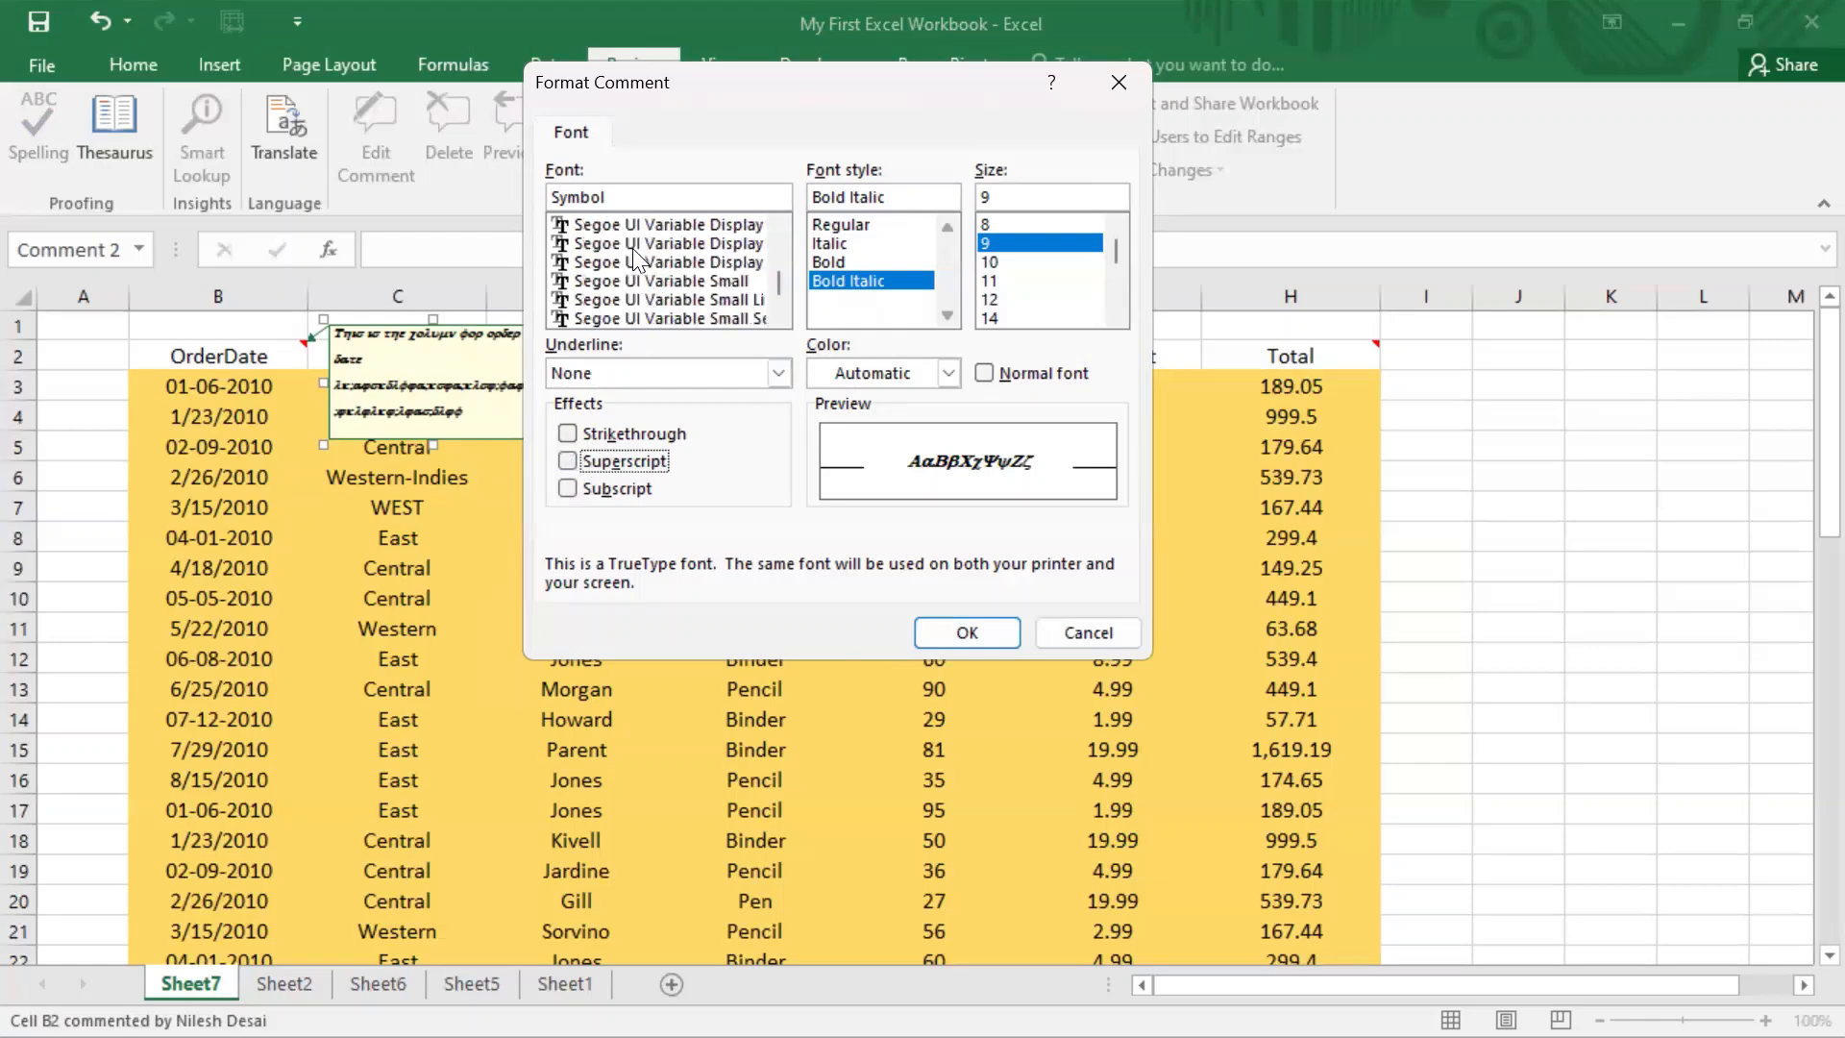
pyautogui.click(632, 246)
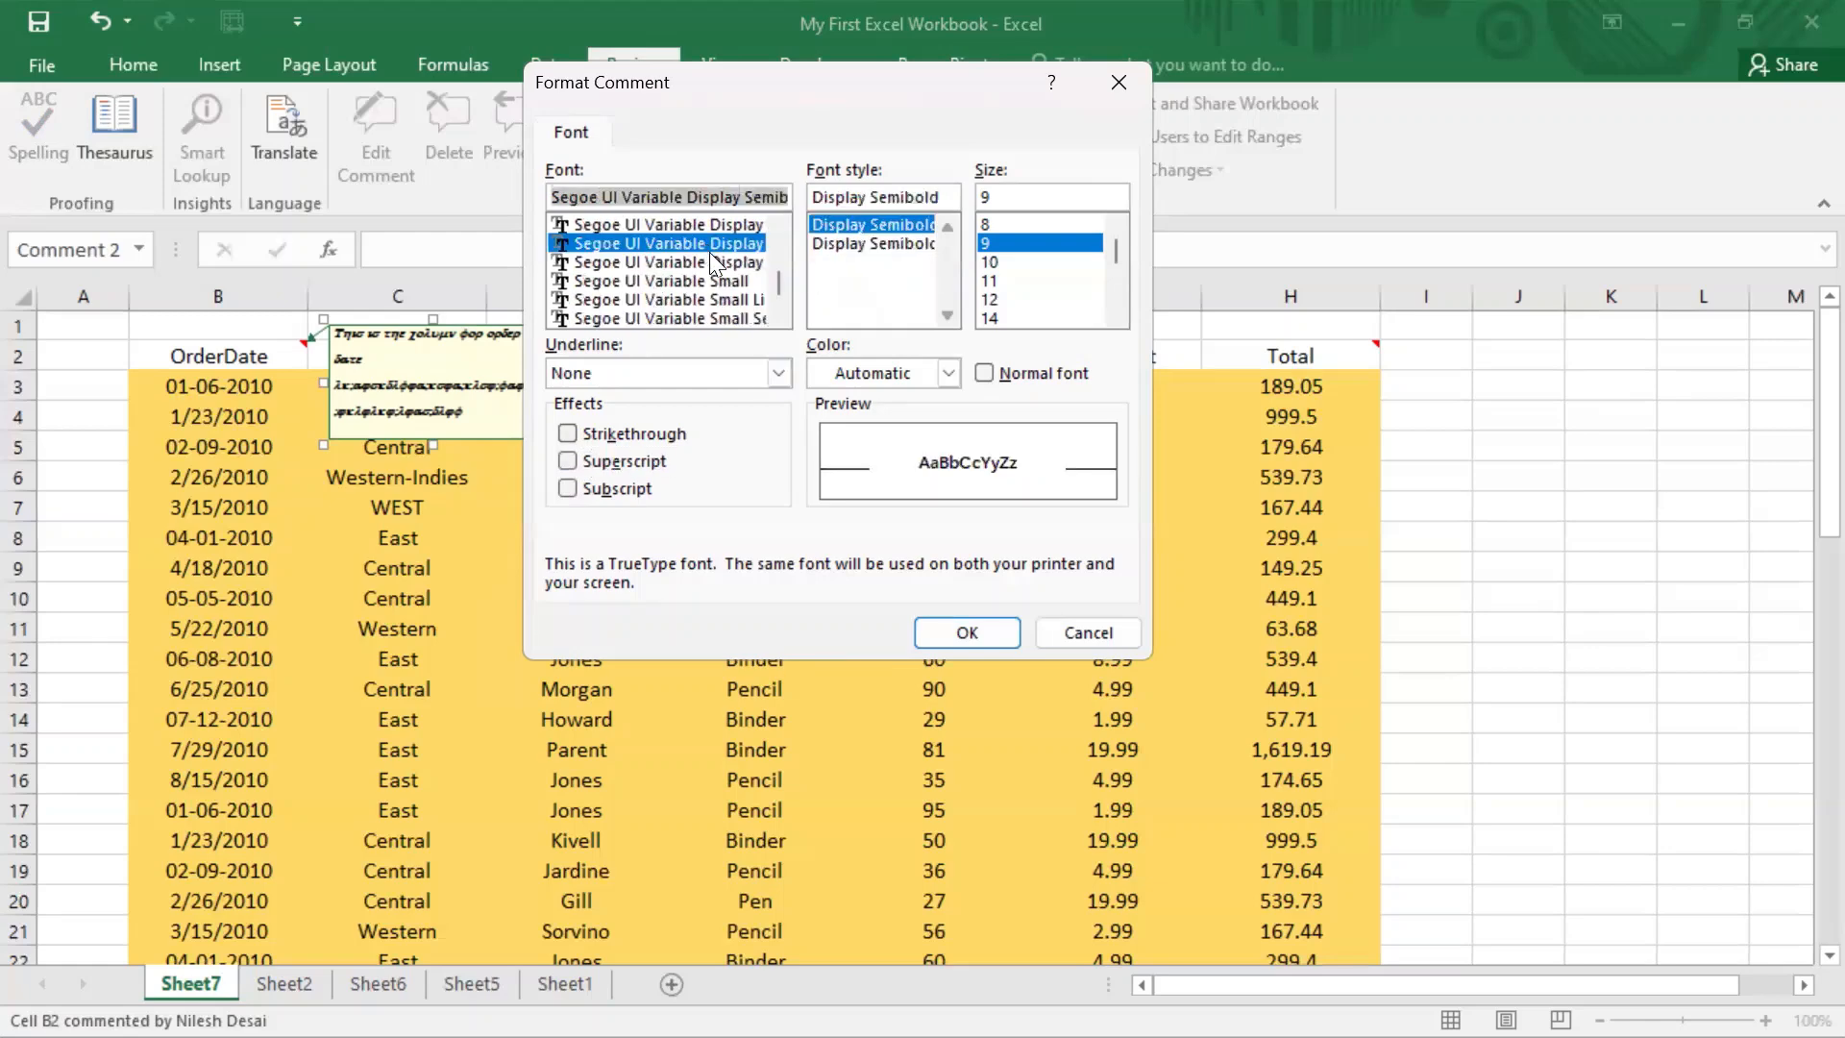
pyautogui.scroll(5, 711, 261)
pyautogui.moveTo(775, 280); pyautogui.dragTo(783, 185)
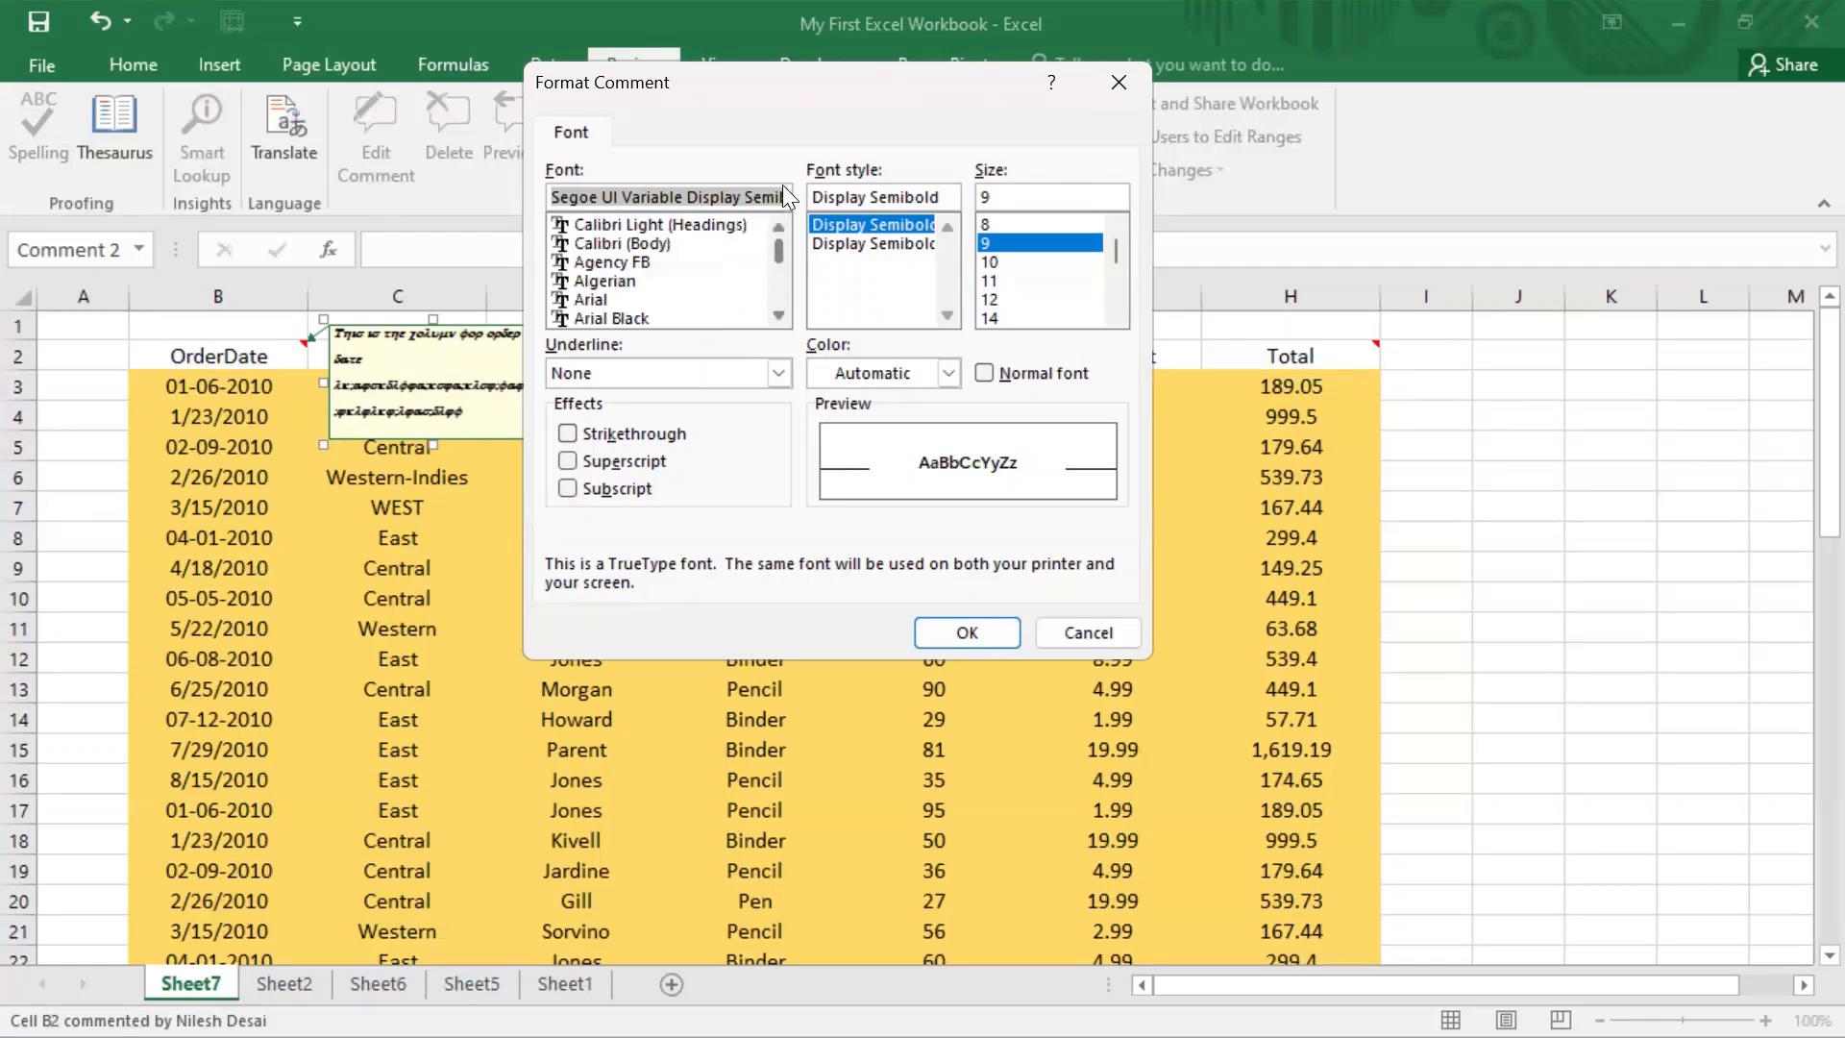
pyautogui.click(617, 240)
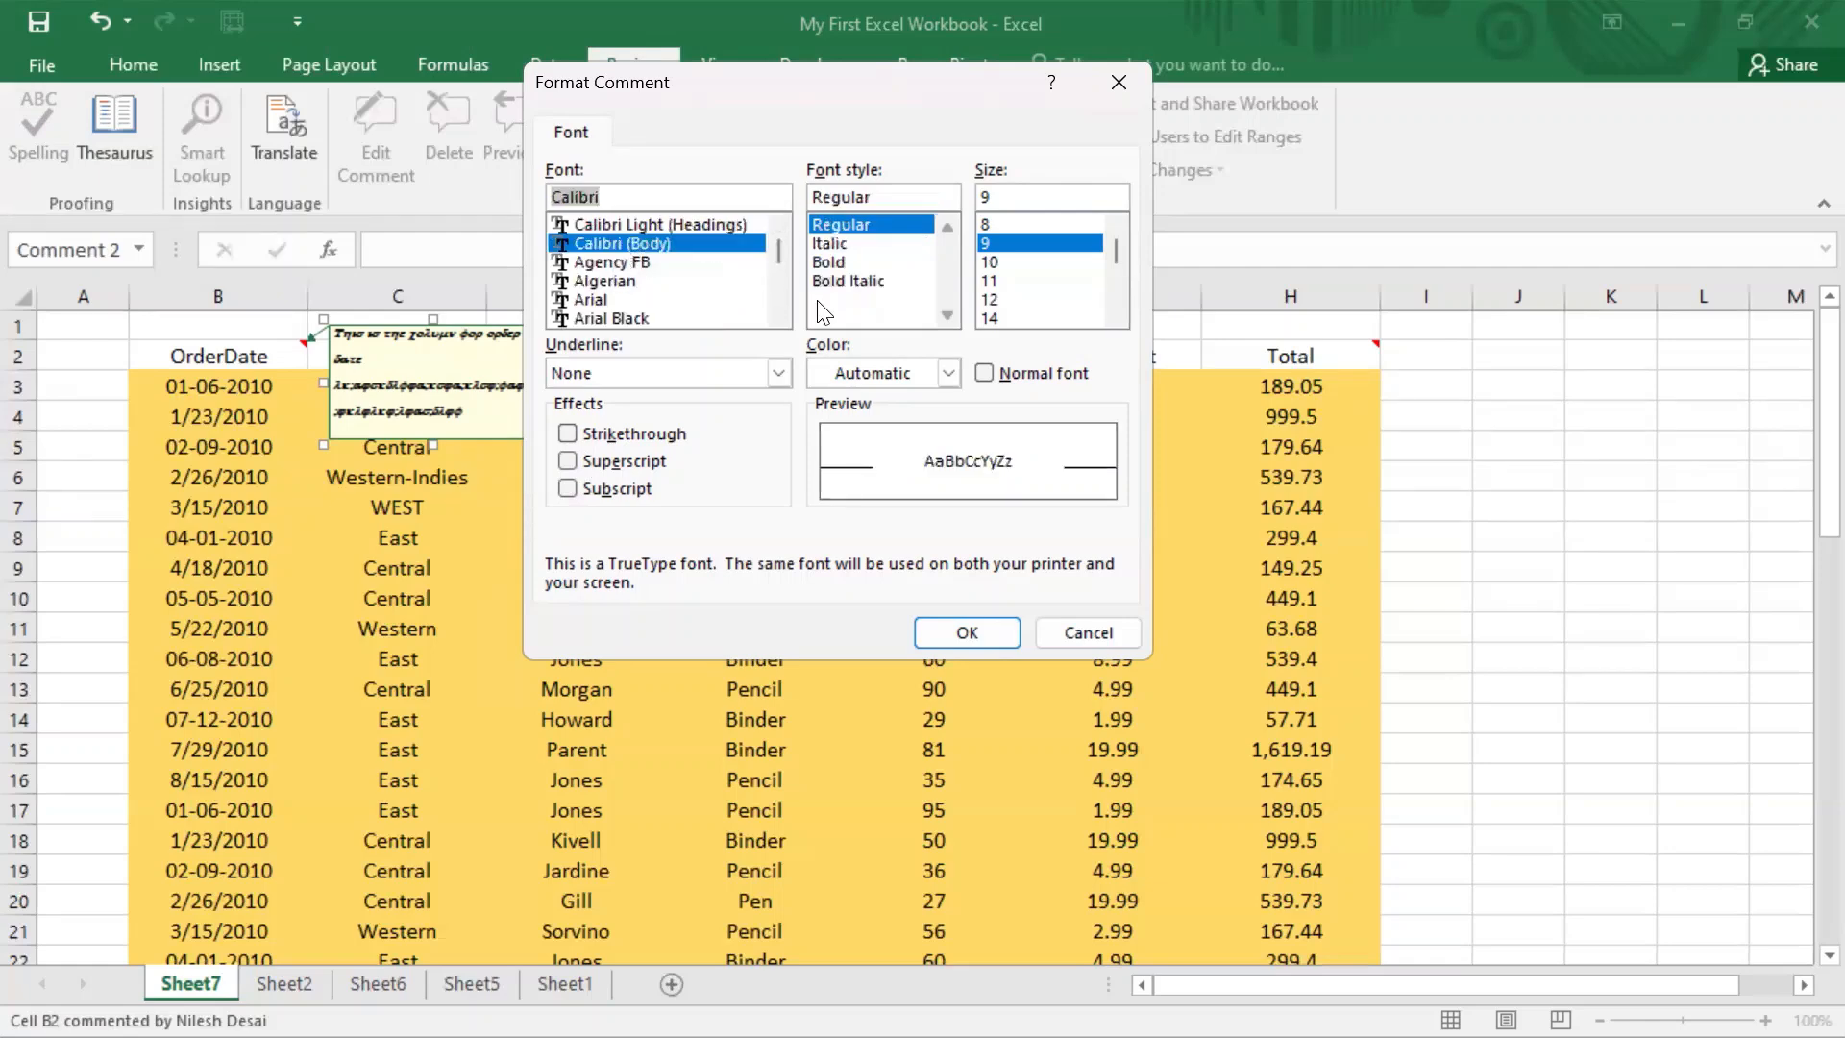
# Set the comment text to size 10 with Automatic color, and leave the comment to view it on the OrderDate header
pyautogui.click(990, 261)
pyautogui.click(934, 375)
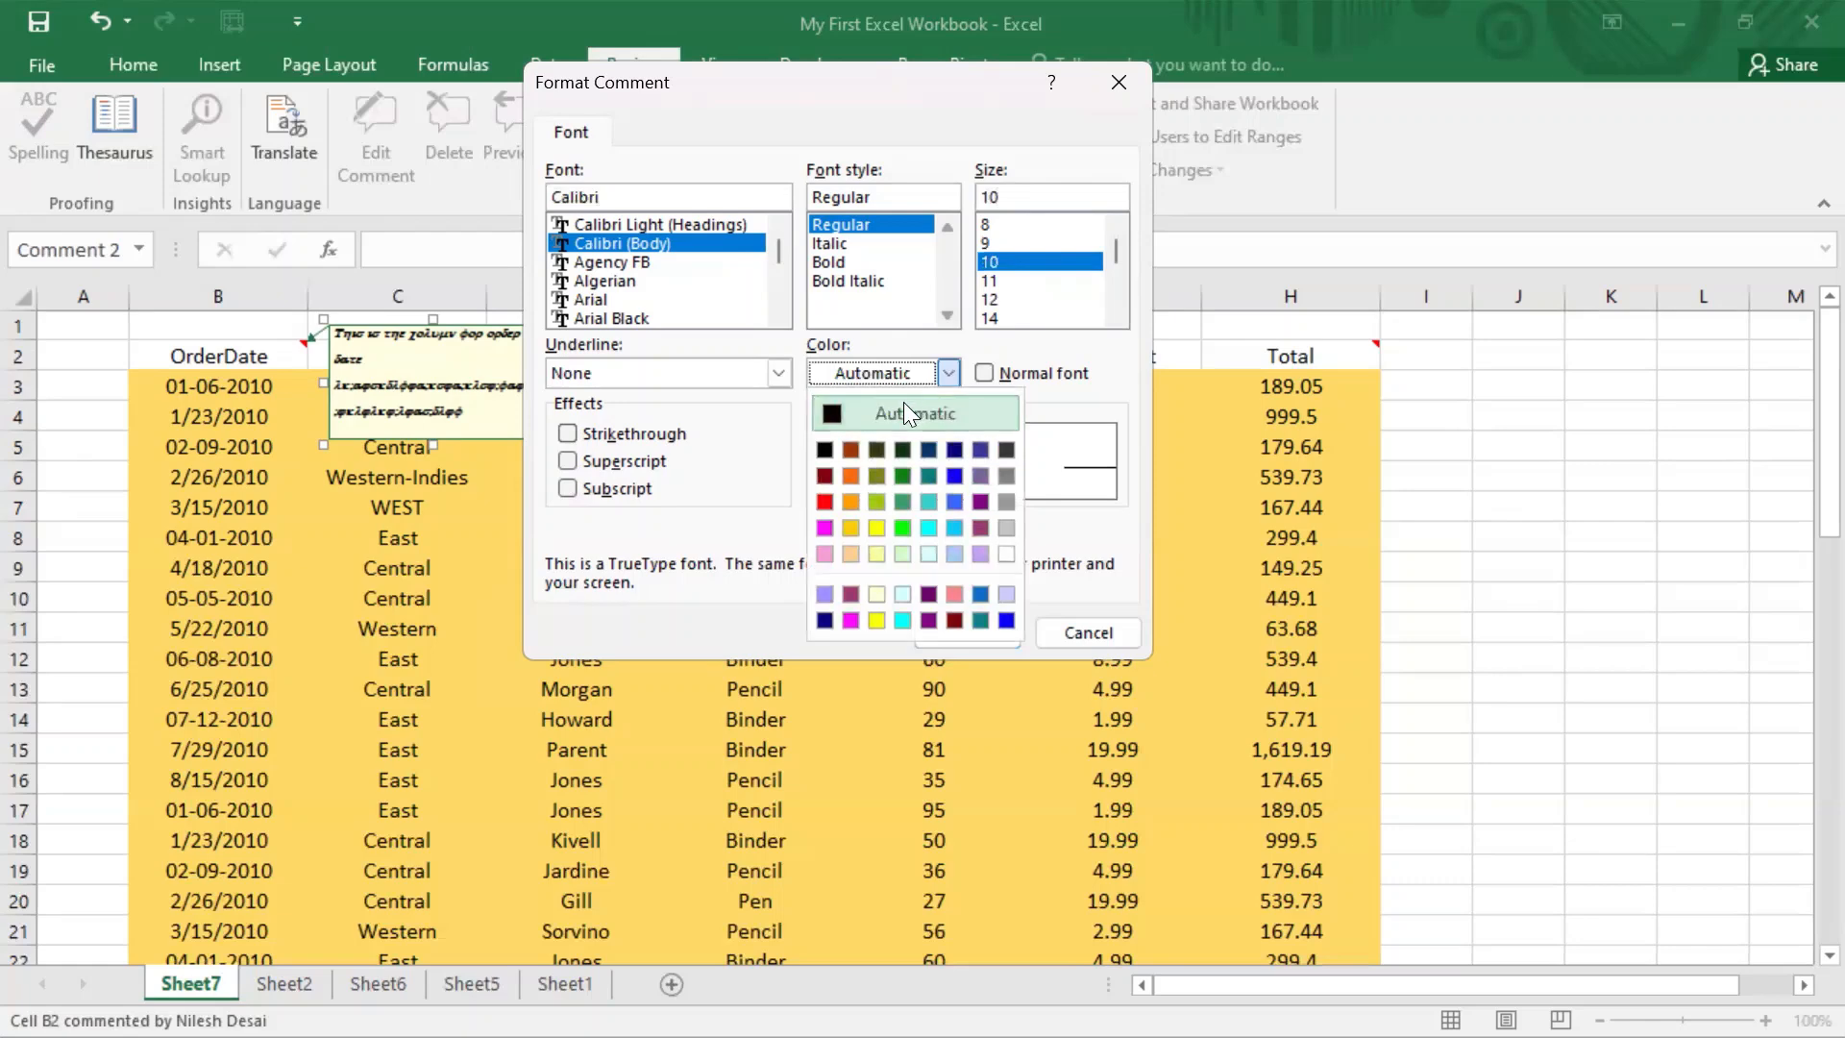
pyautogui.click(904, 406)
pyautogui.click(968, 625)
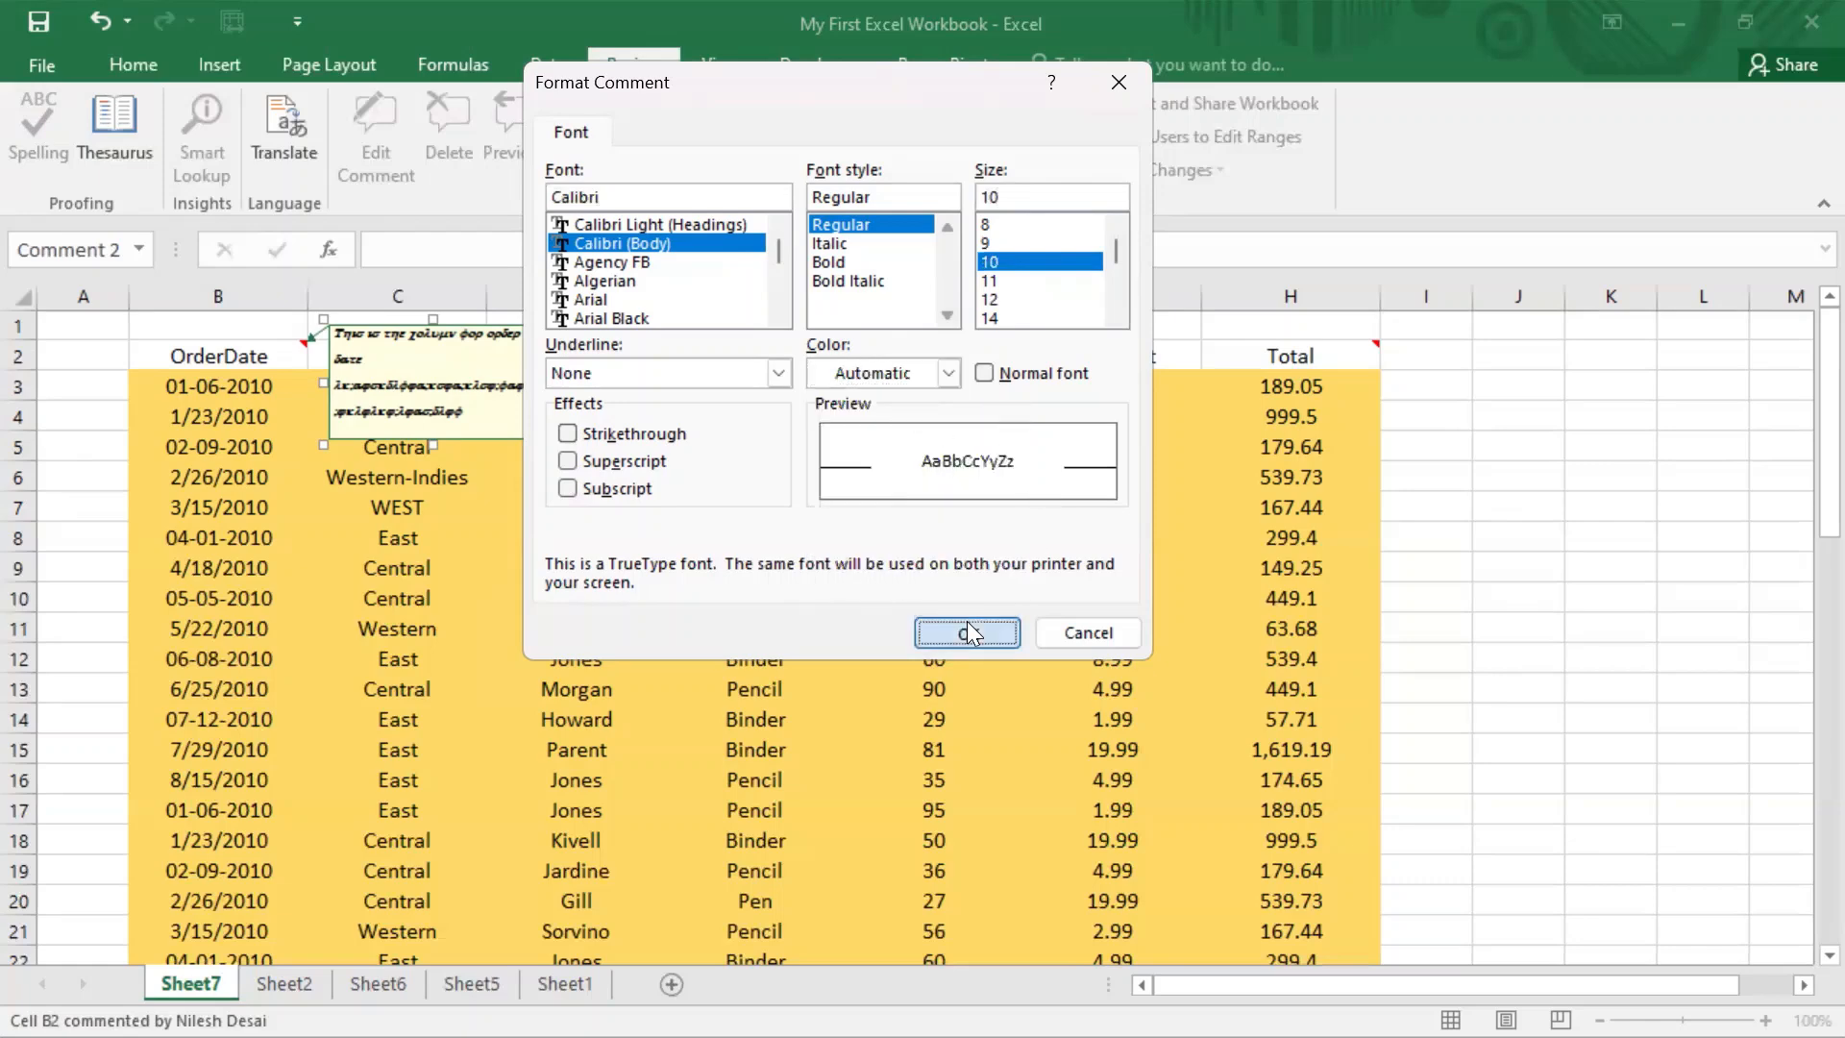
pyautogui.click(431, 497)
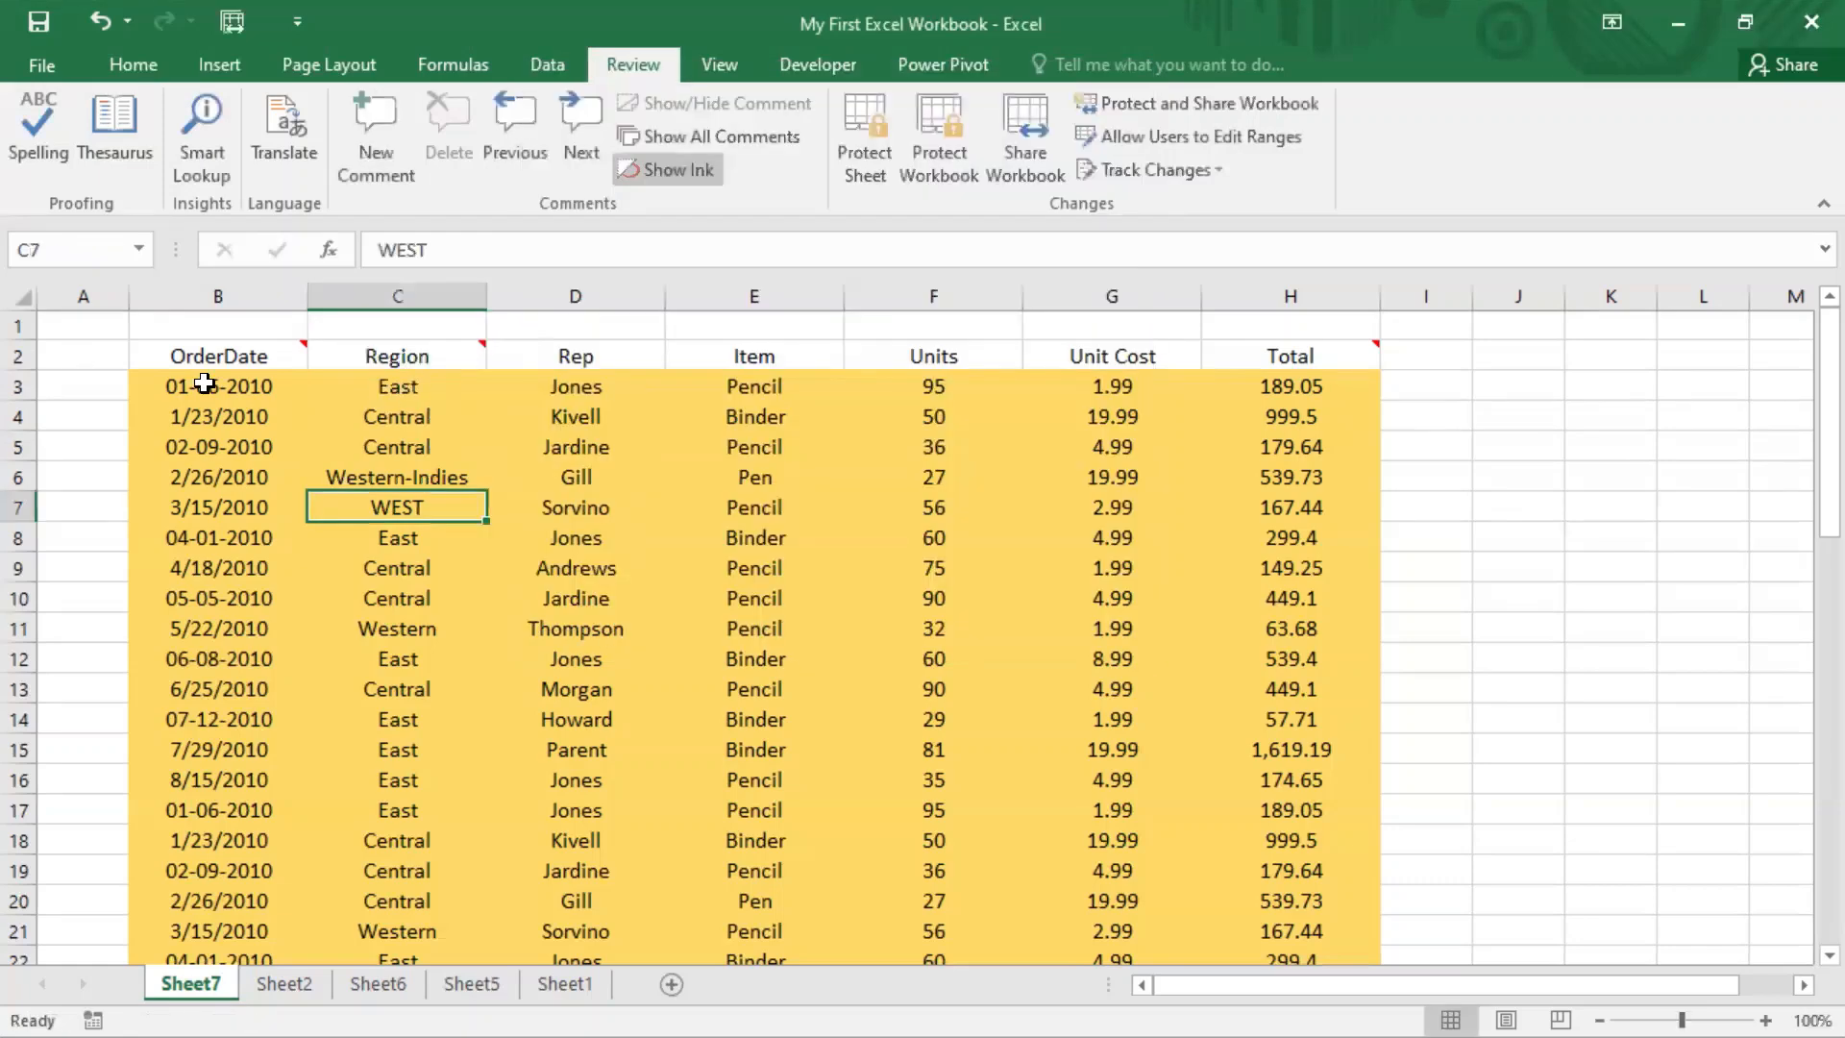
pyautogui.moveTo(222, 356)
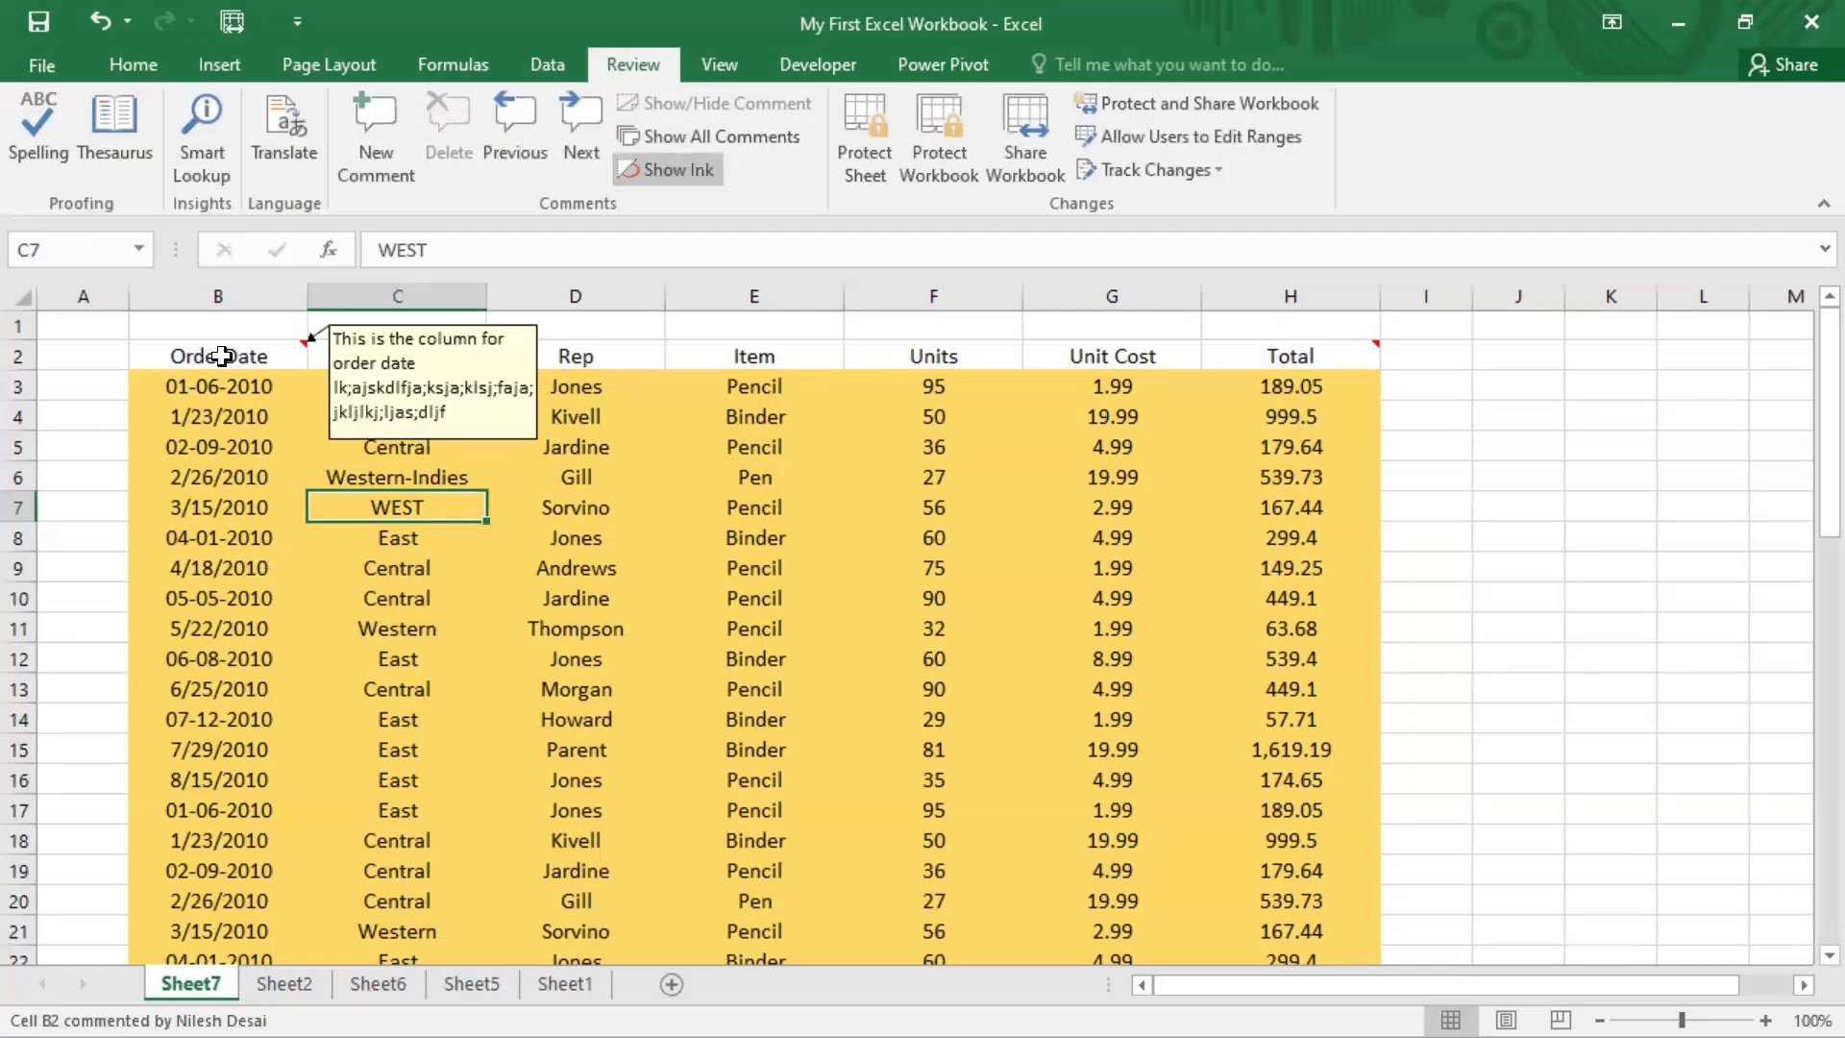